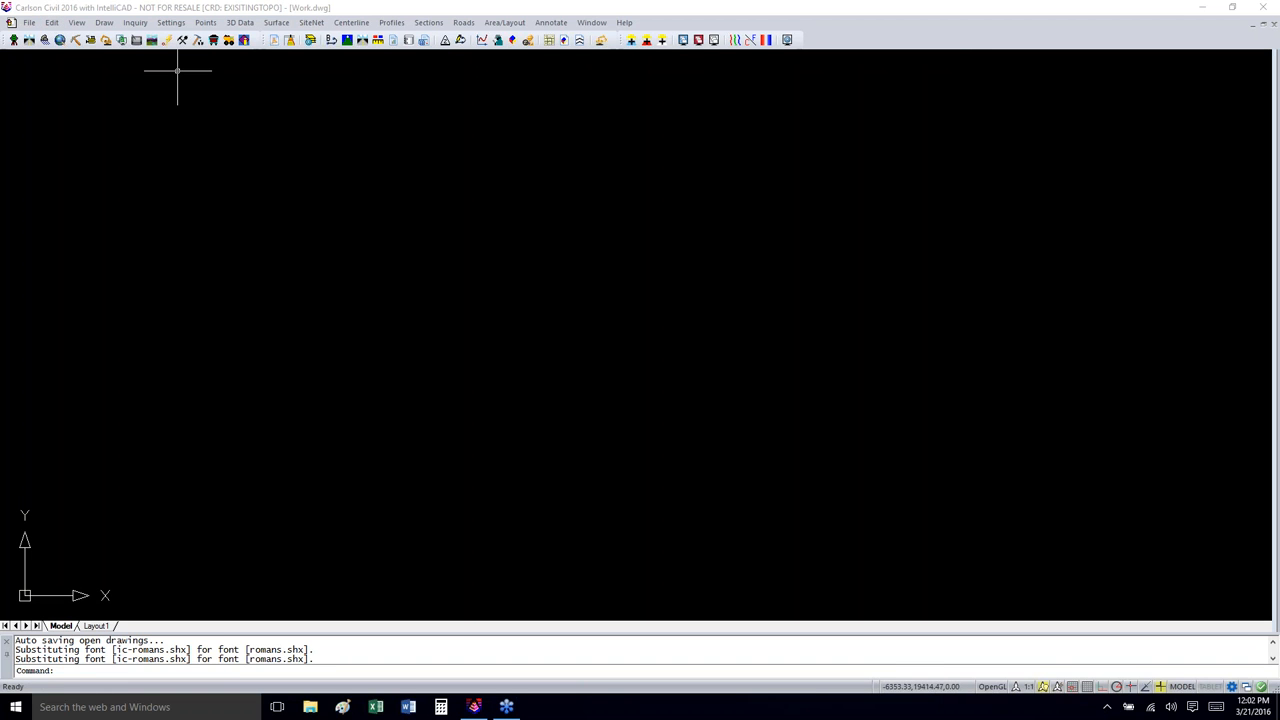
Step: Set Exisitingtopo.crd from the C:\Carlson projects\01 folder as the current coordinate file
click(205, 22)
click(242, 111)
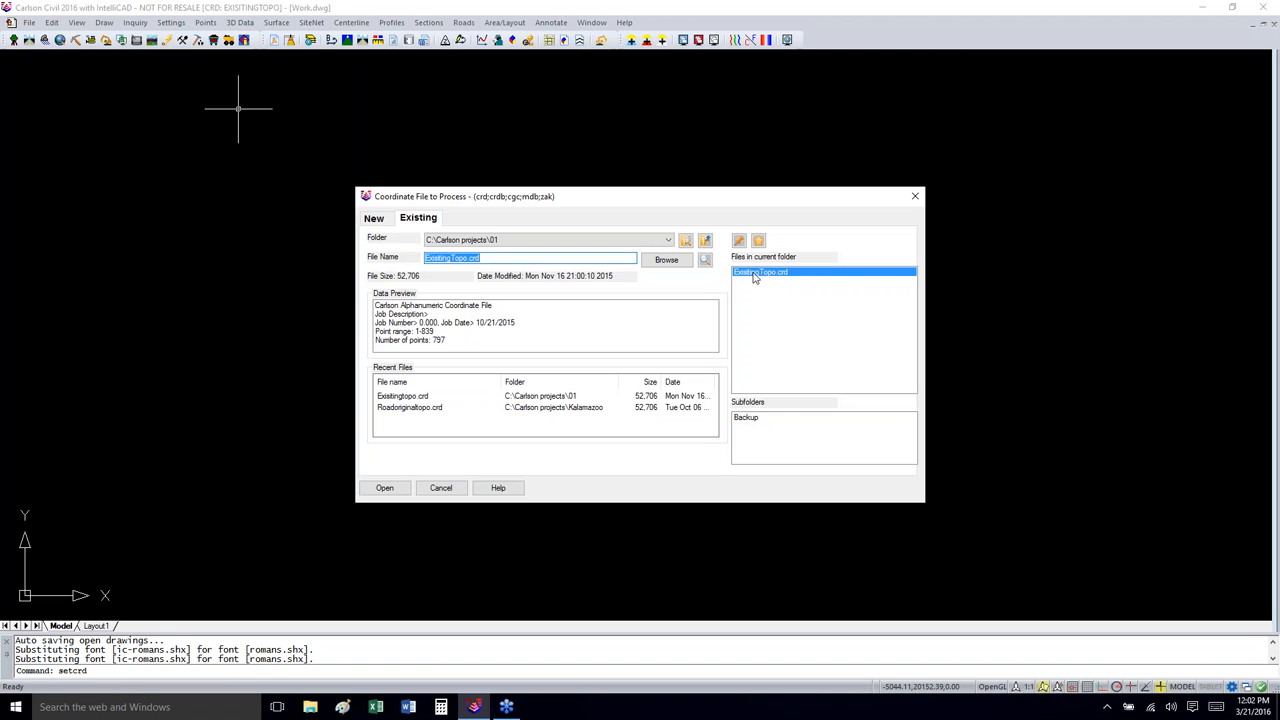
click(758, 273)
click(385, 487)
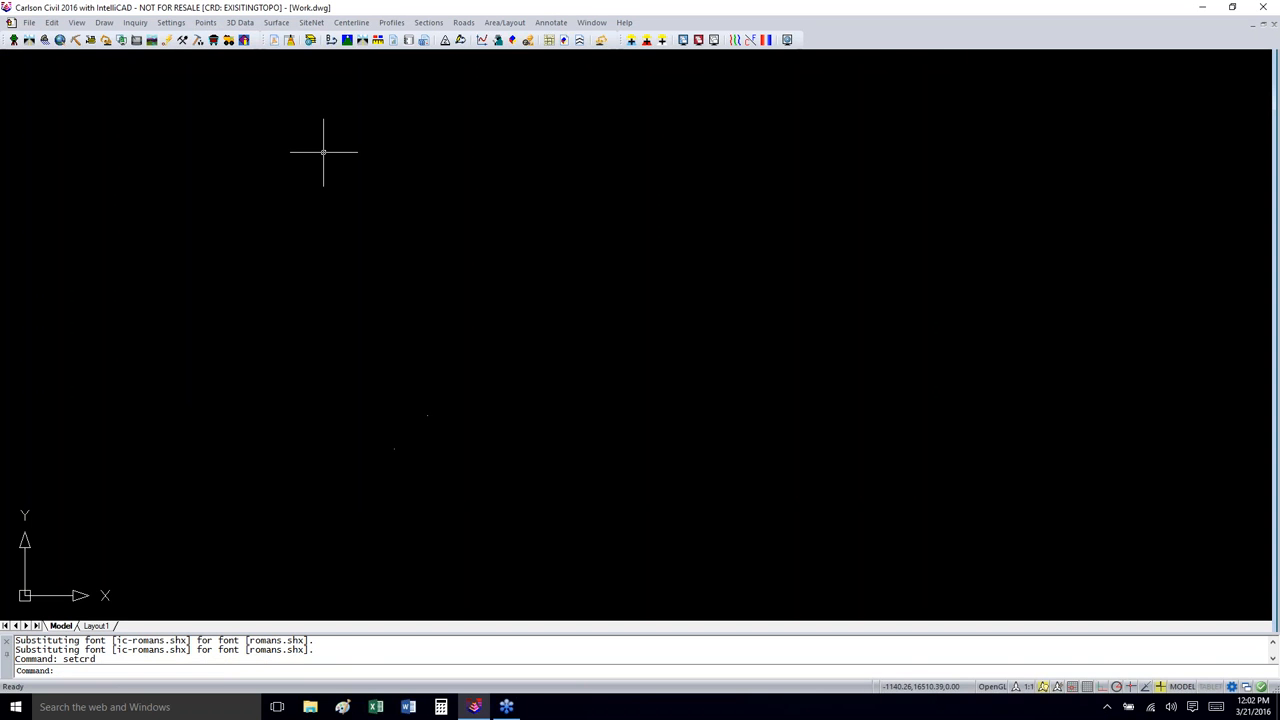
Step: Draw all points from the current coordinate file on the PNTS layer using the SPT3 symbol
click(200, 26)
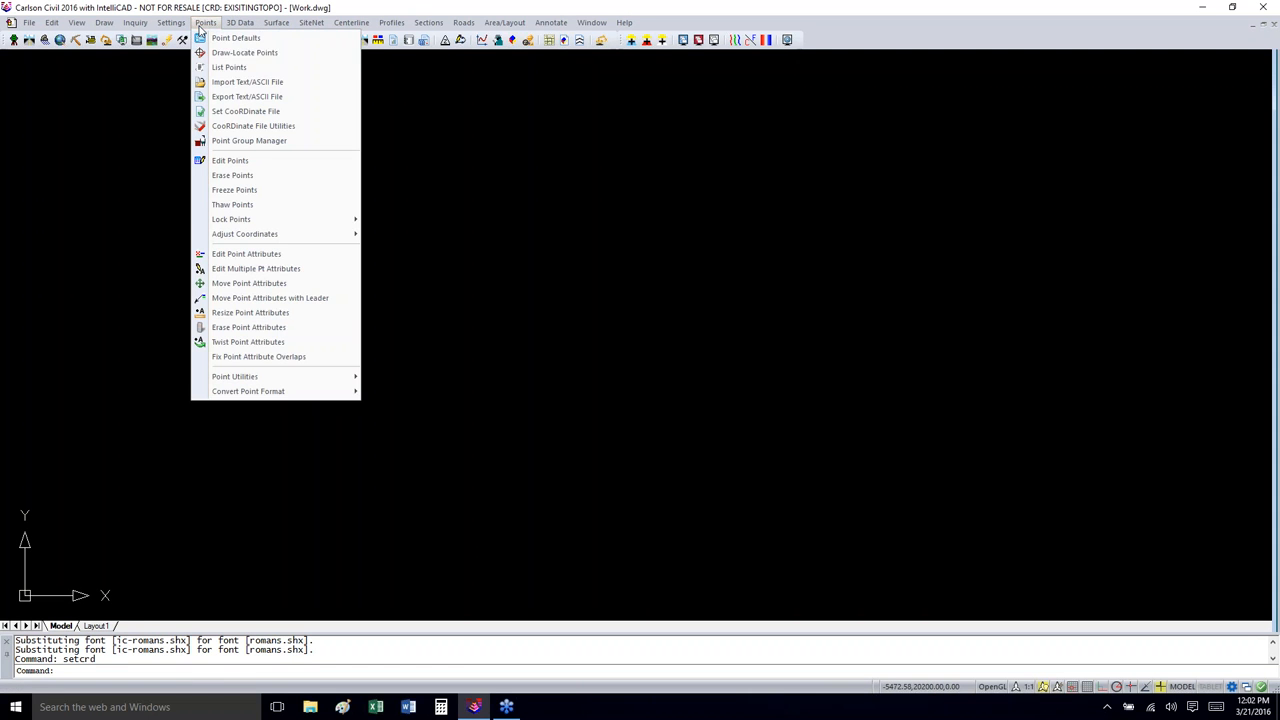
click(246, 53)
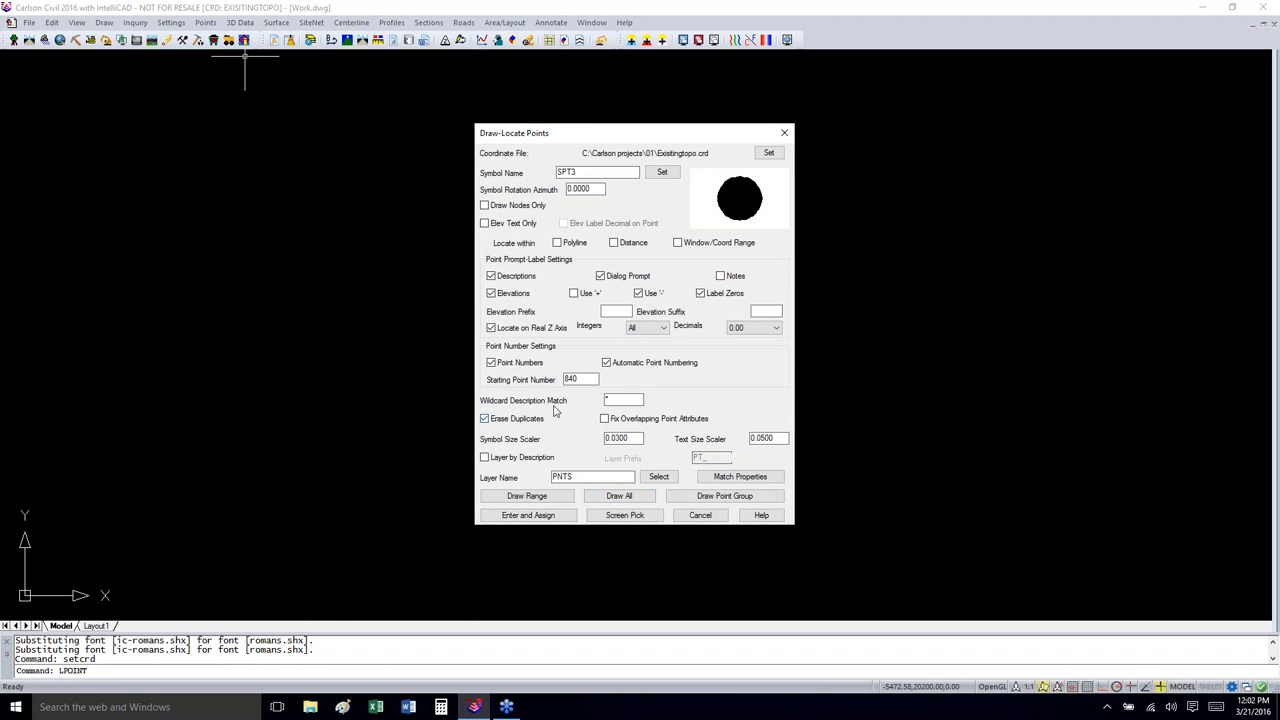
click(491, 329)
click(619, 496)
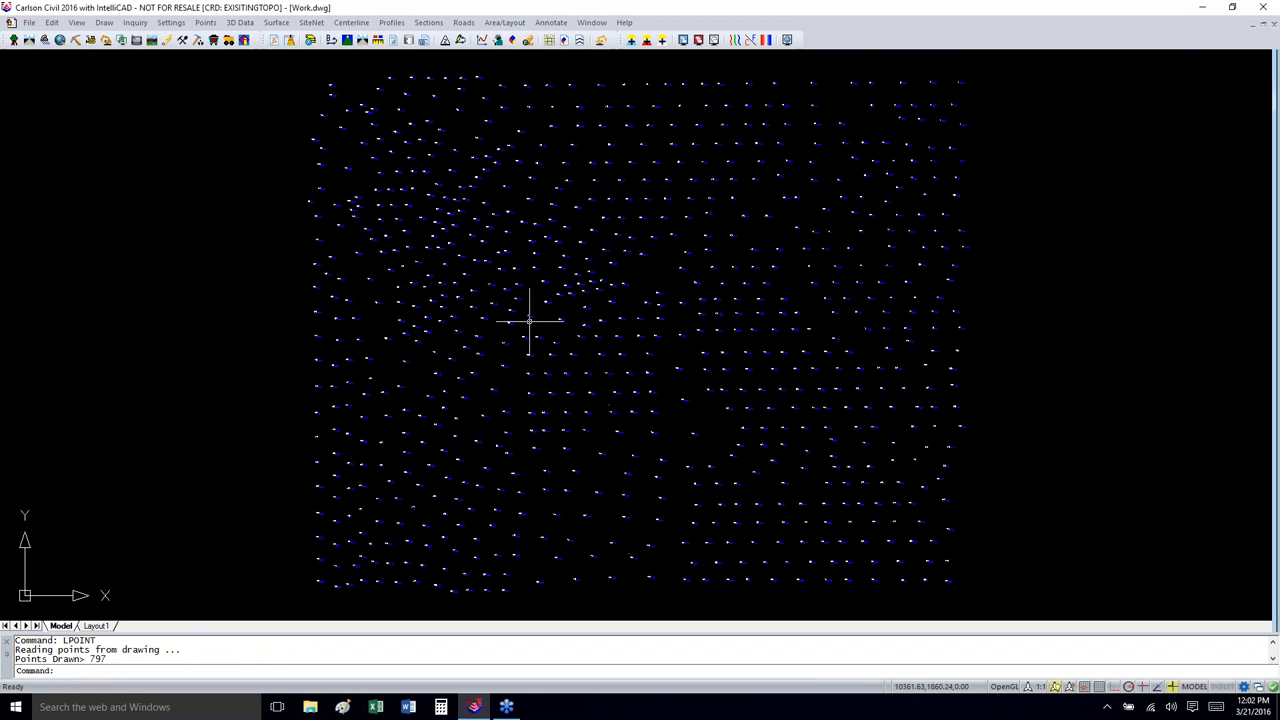
scroll(529, 320, down, 2)
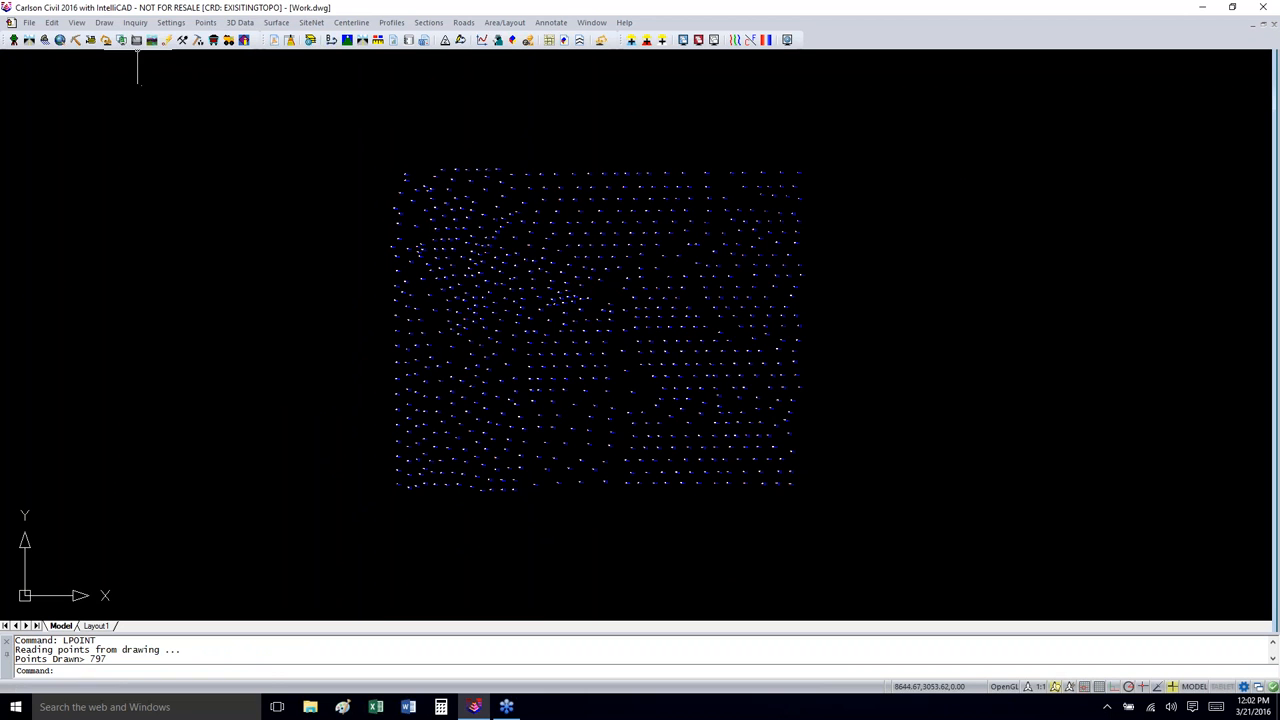
Step: Shrink-wrap all the drawn points with a 2D perimeter polyline on the layer "Limits of topo", using the Across Gaps method and Medium perimeter reduction
click(104, 22)
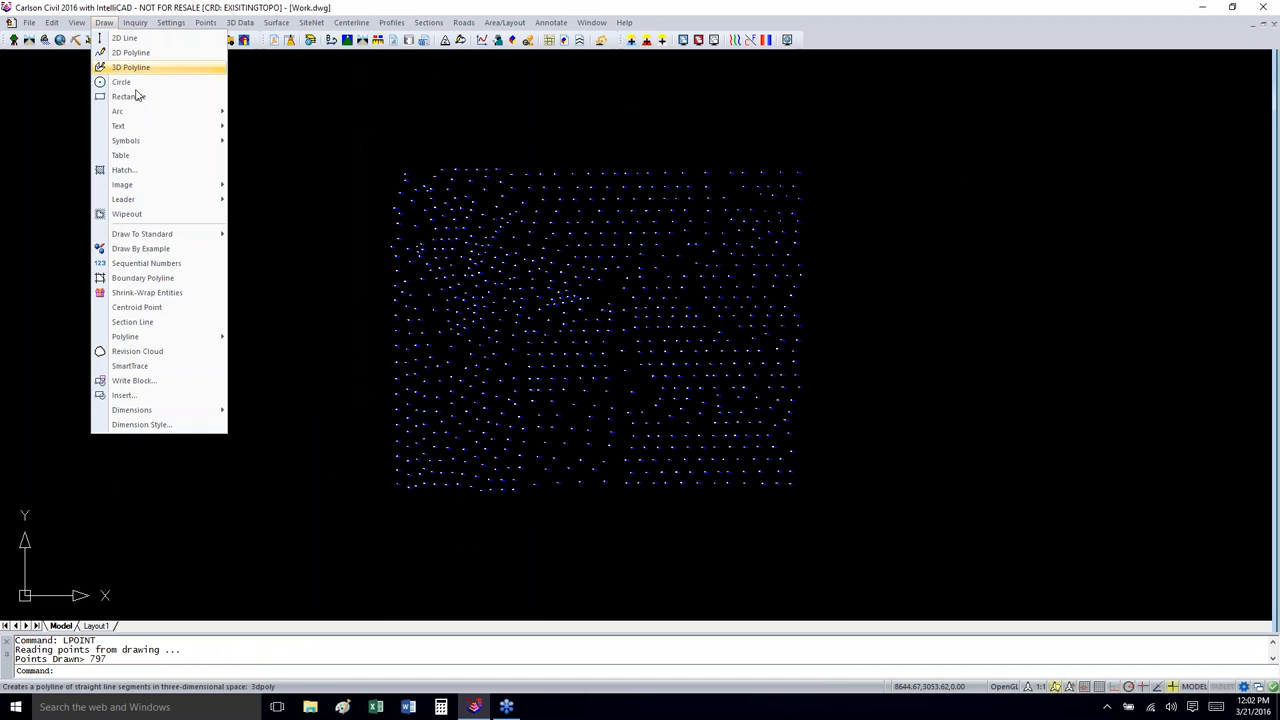
click(160, 290)
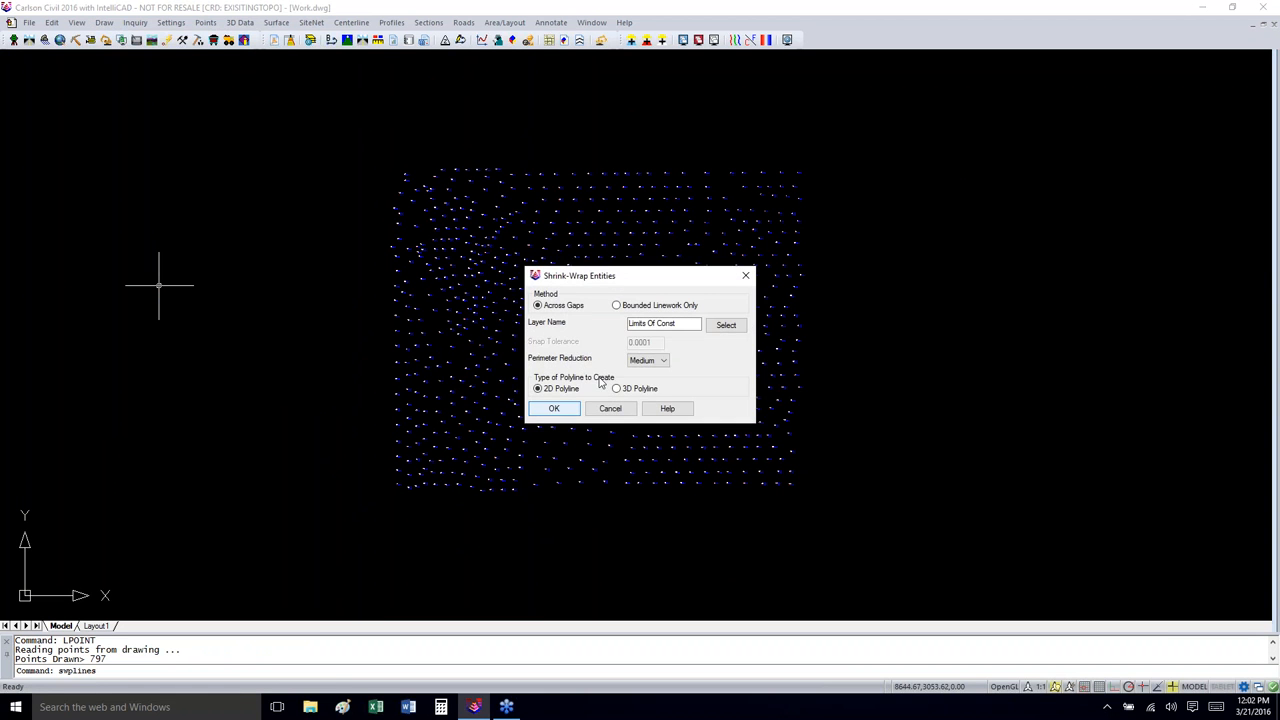
drag(685, 322, 624, 323)
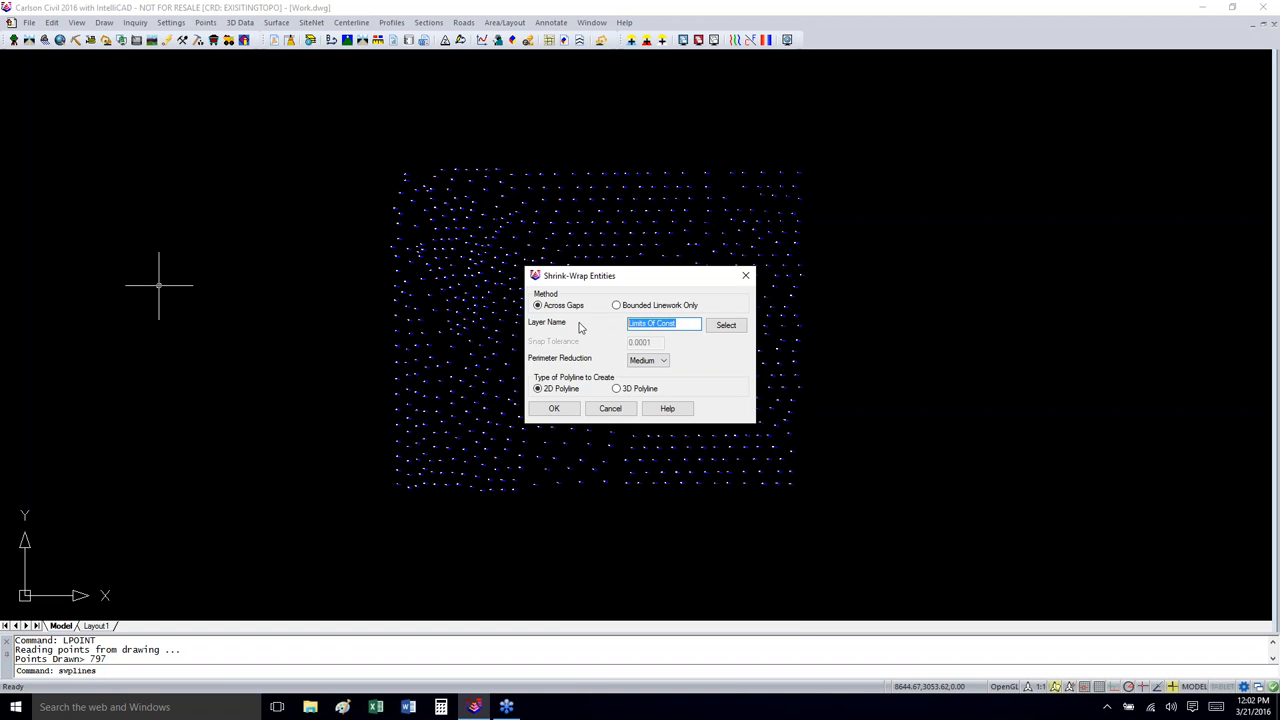
text(Limits of topo)
click(555, 409)
click(303, 534)
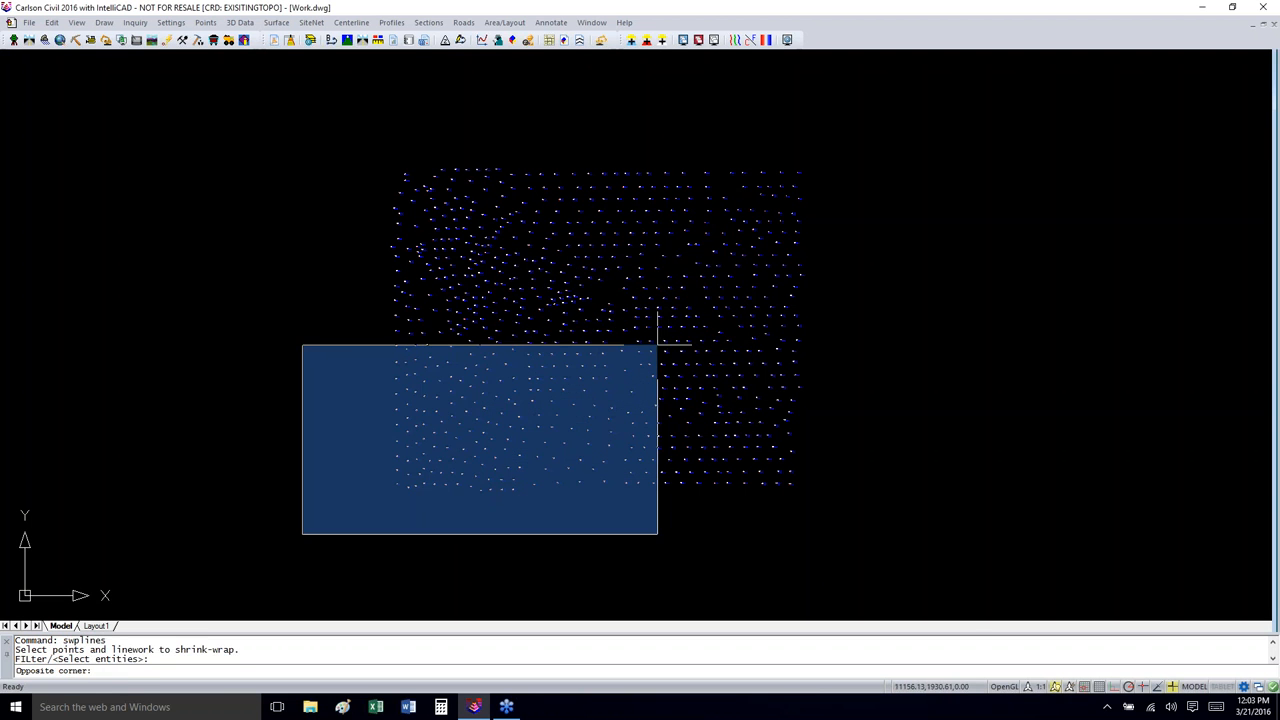
click(964, 123)
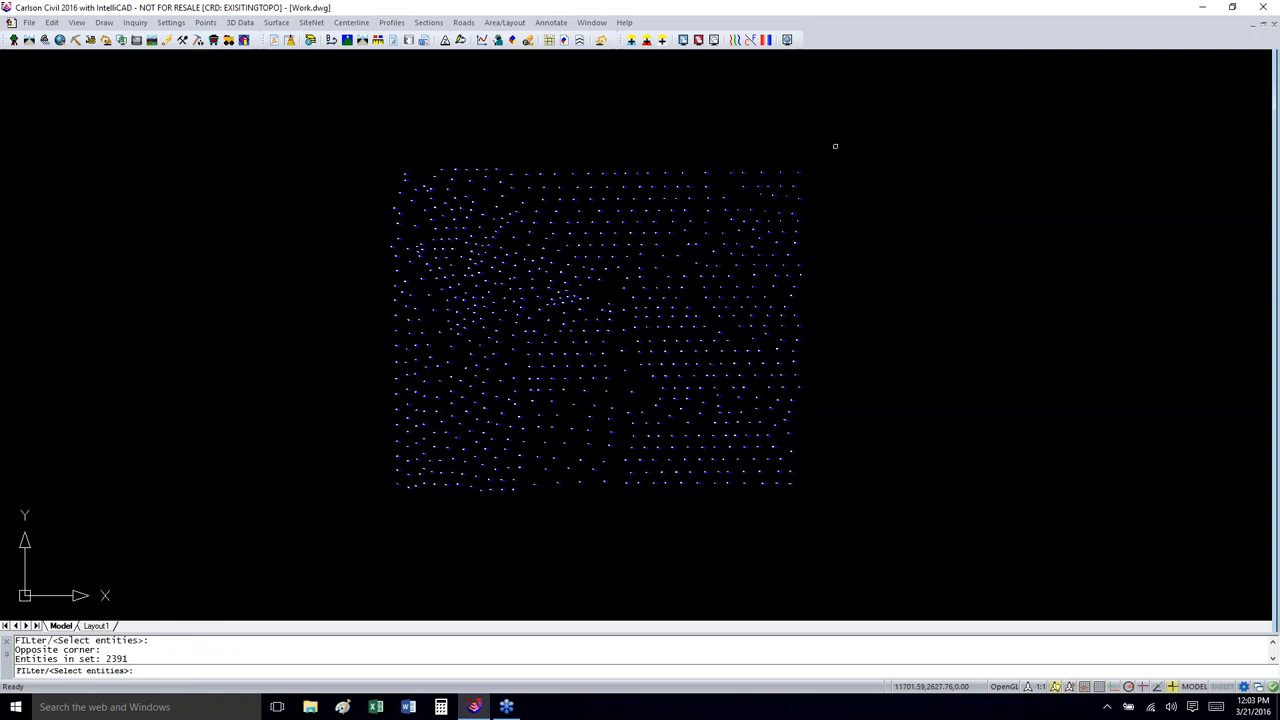
key(Return)
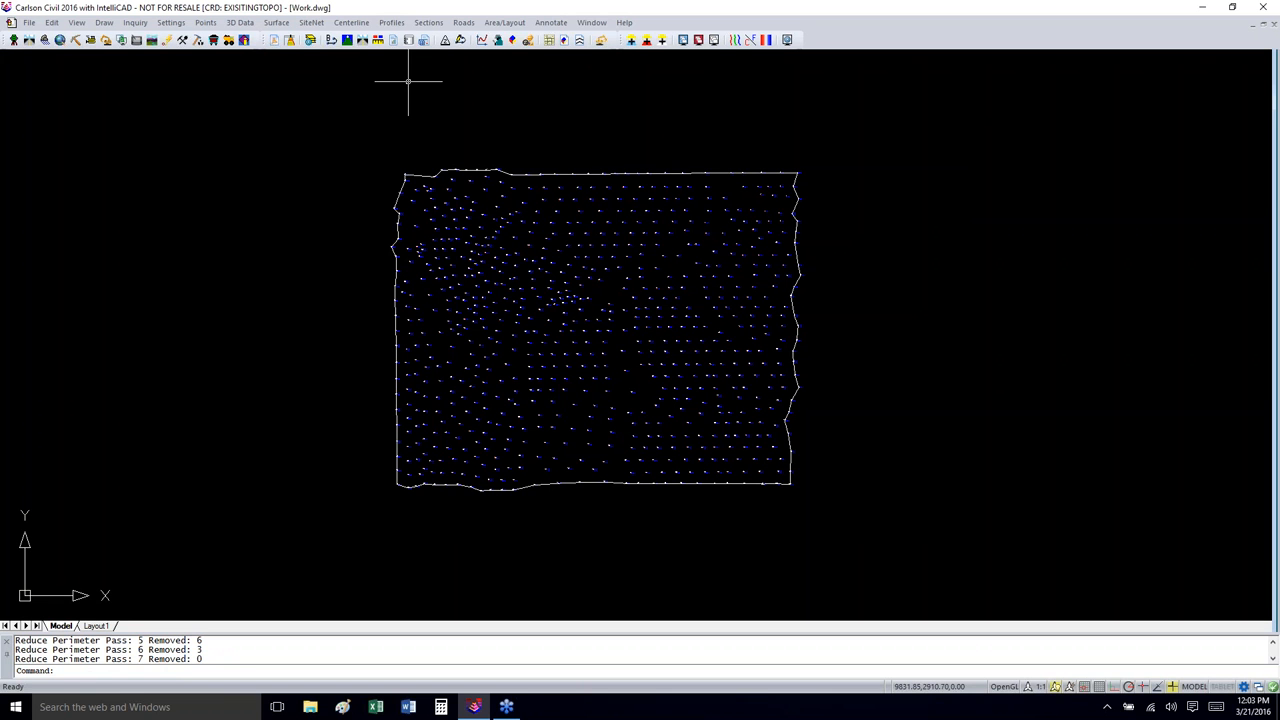
Step: Set up Triangulate & Contour to write the surface to a triangulation file named Existing in the project folder
click(277, 23)
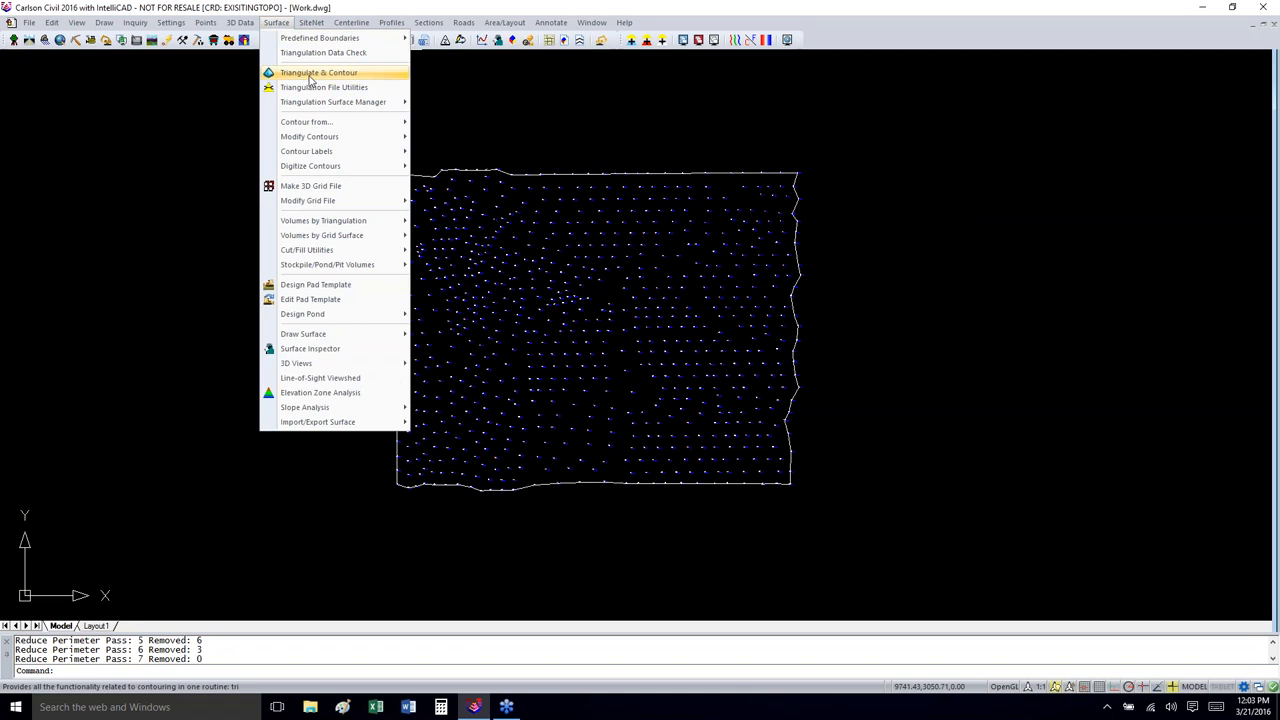
click(311, 73)
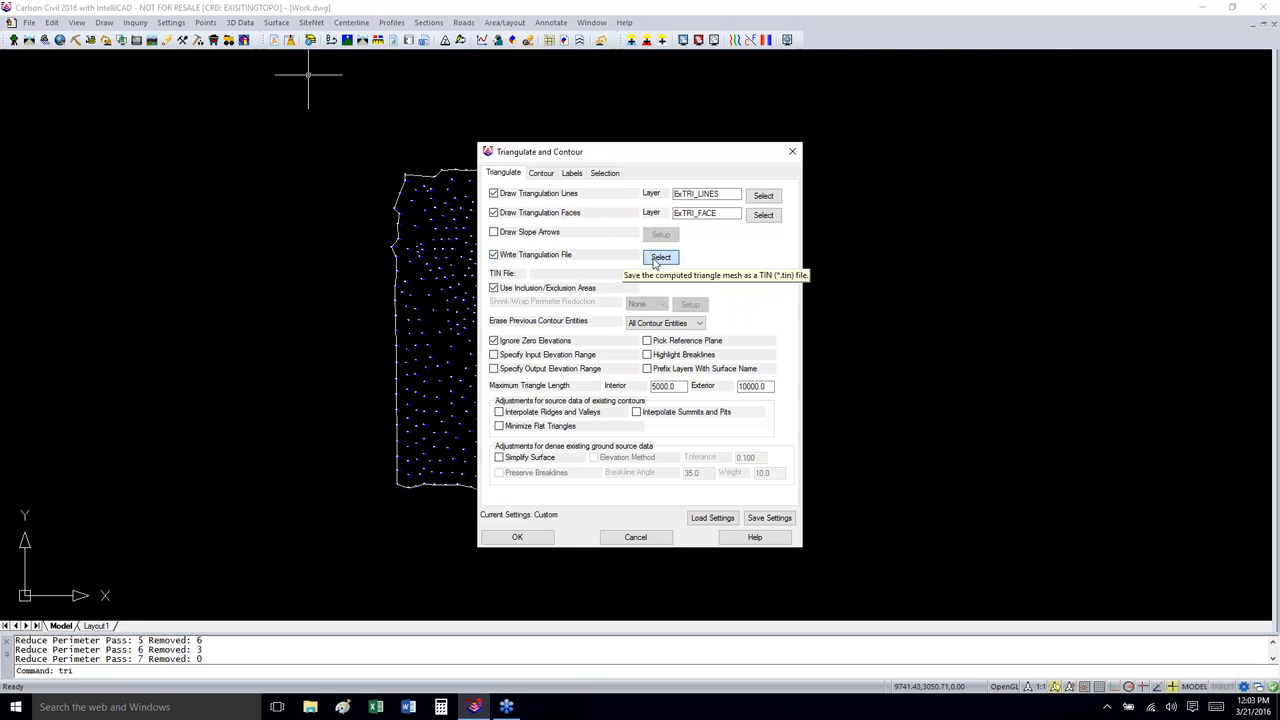
click(658, 258)
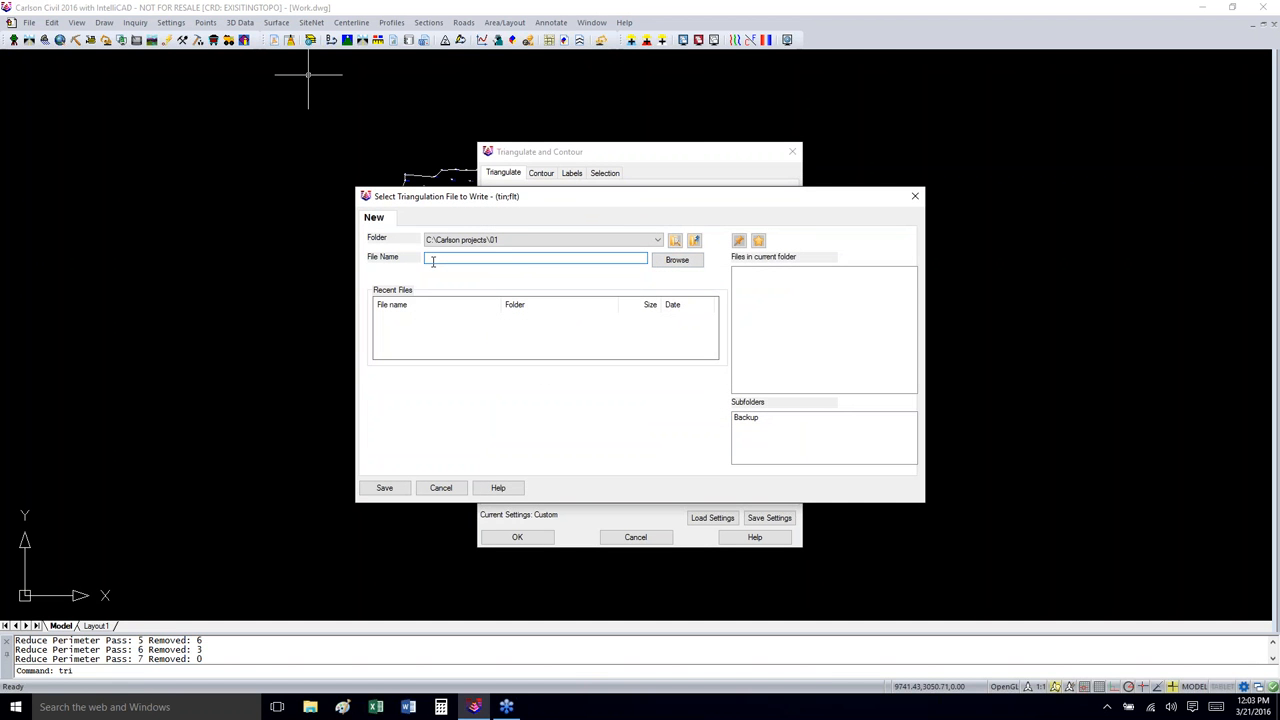
text(Existing)
click(387, 489)
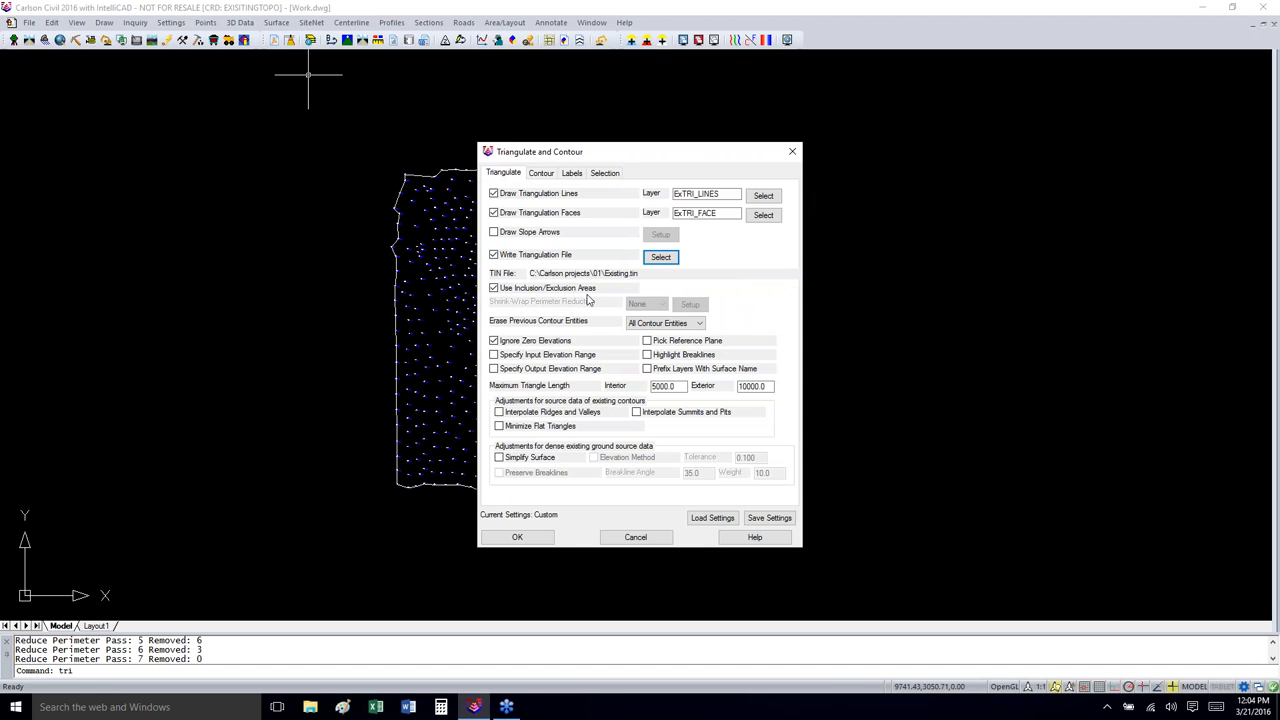
Step: Restrict the contour labels to index contours only and accept the triangulation and contour settings
click(549, 175)
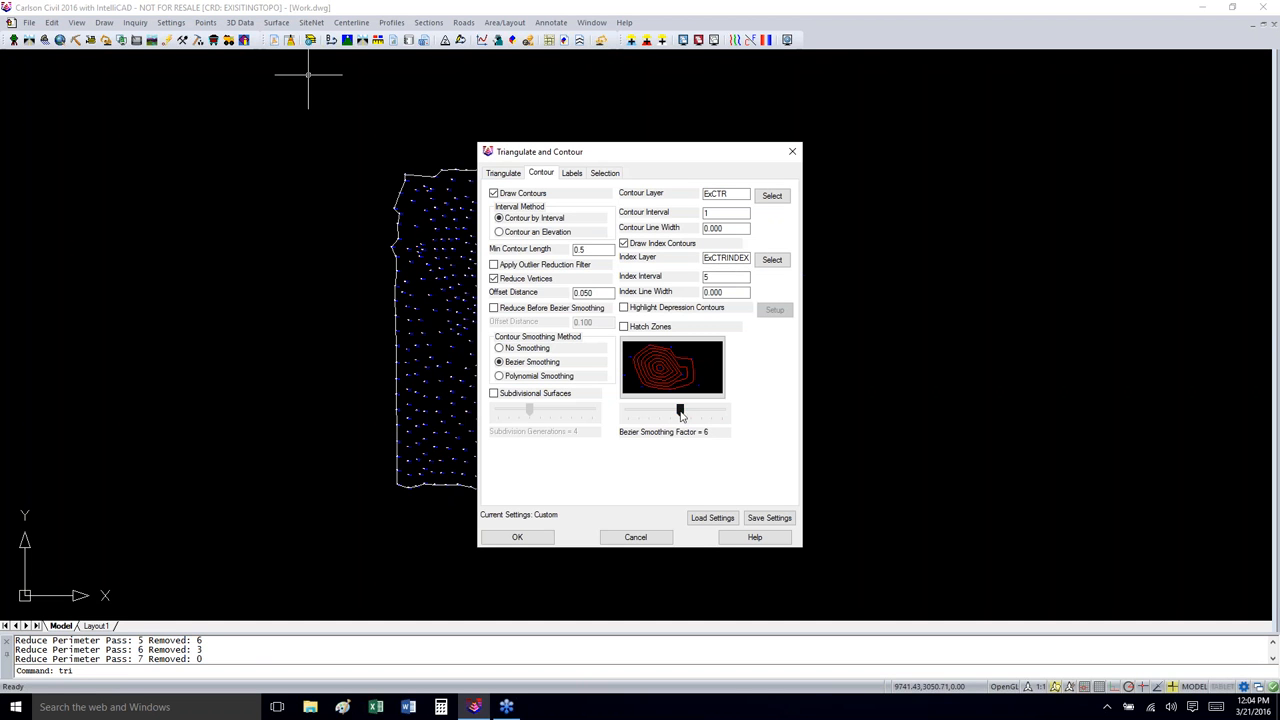
click(572, 174)
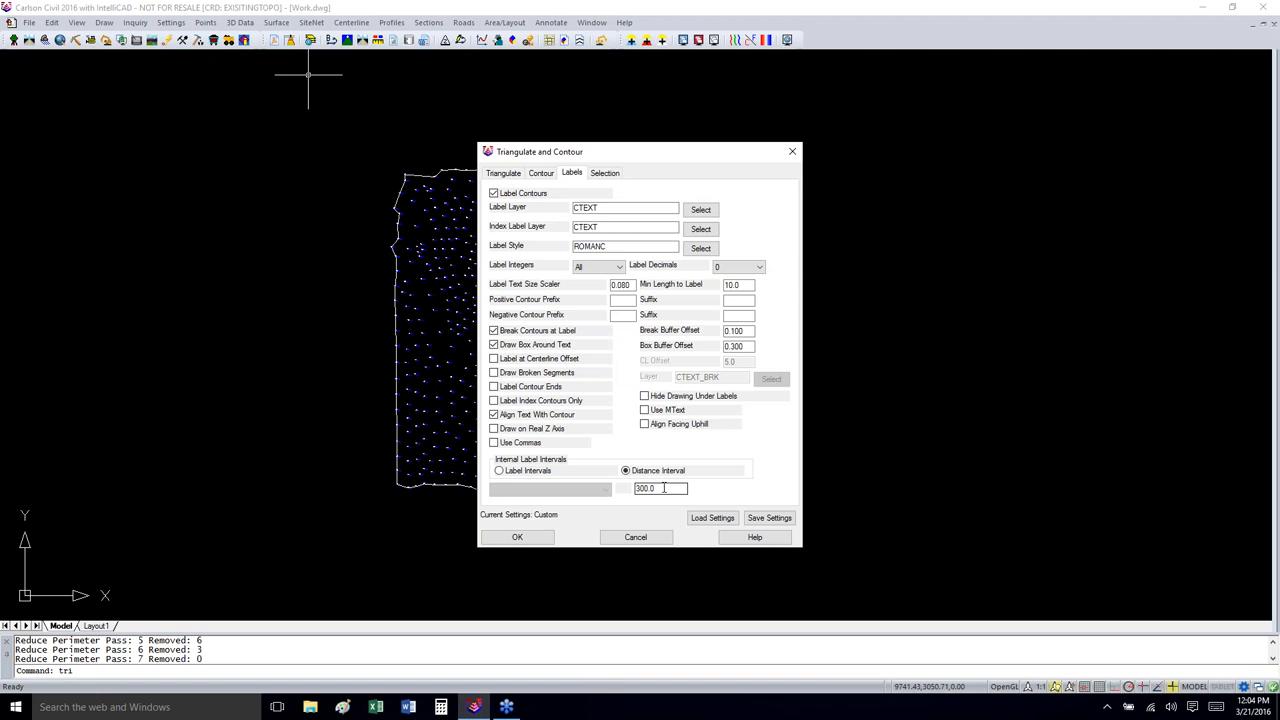
click(493, 401)
click(517, 537)
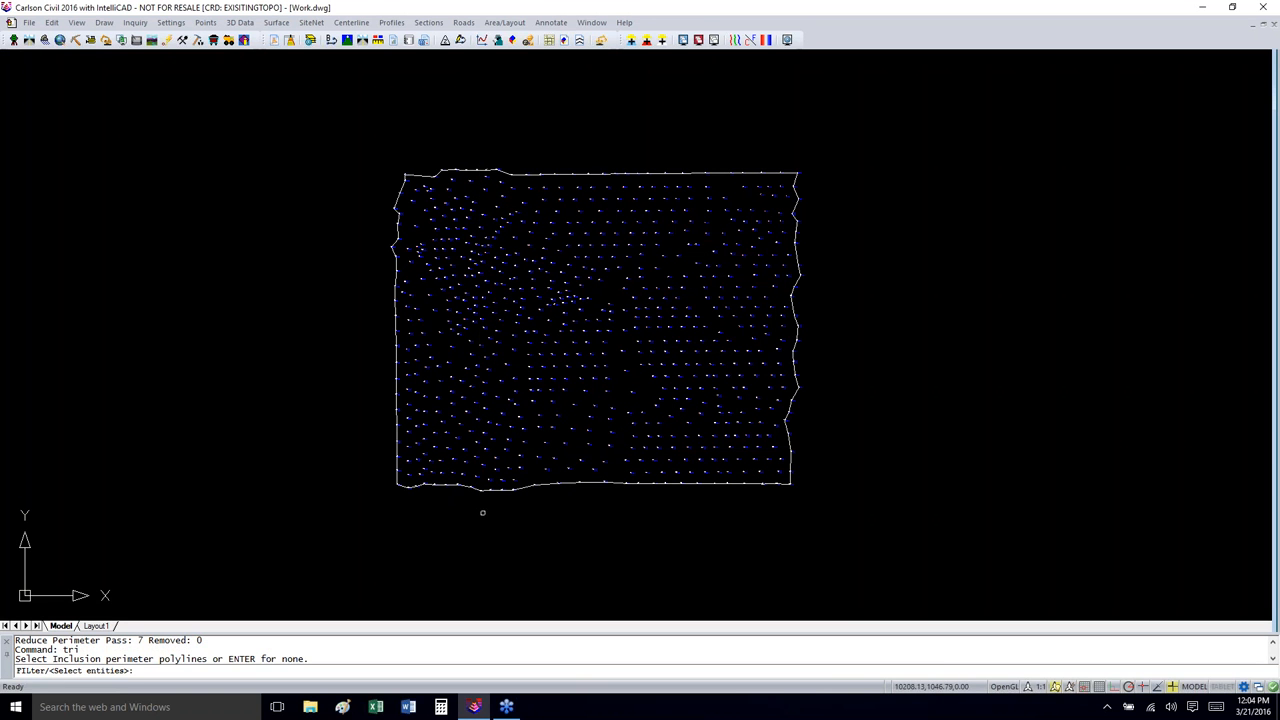
Step: Triangulate and contour all the points, using the shrink-wrap perimeter as the inclusion boundary and no exclusion areas
click(499, 488)
key(Return)
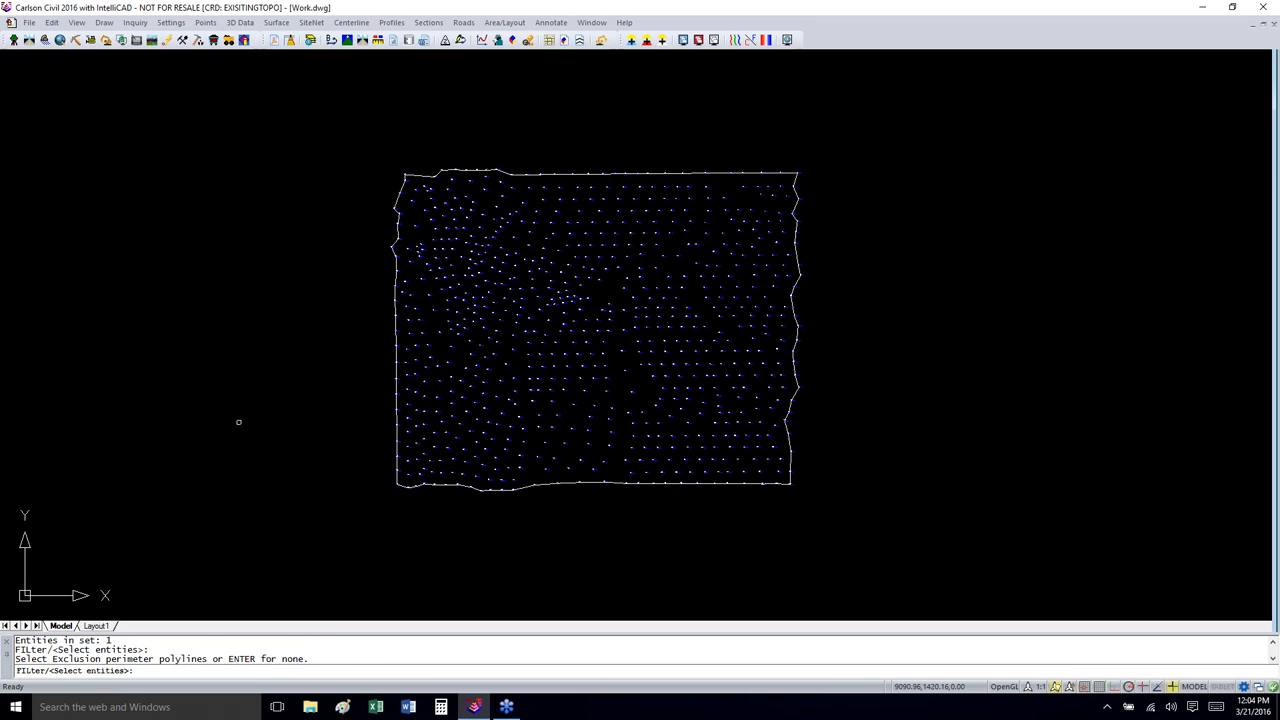
key(Return)
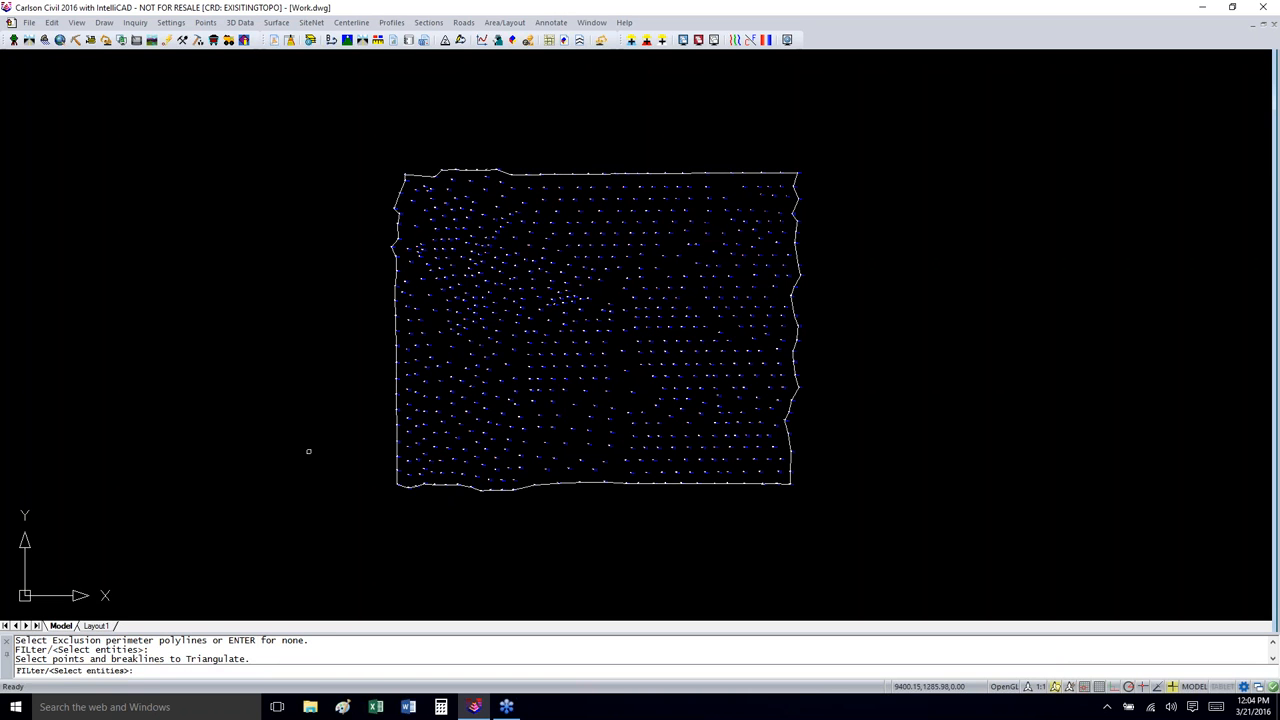
click(309, 534)
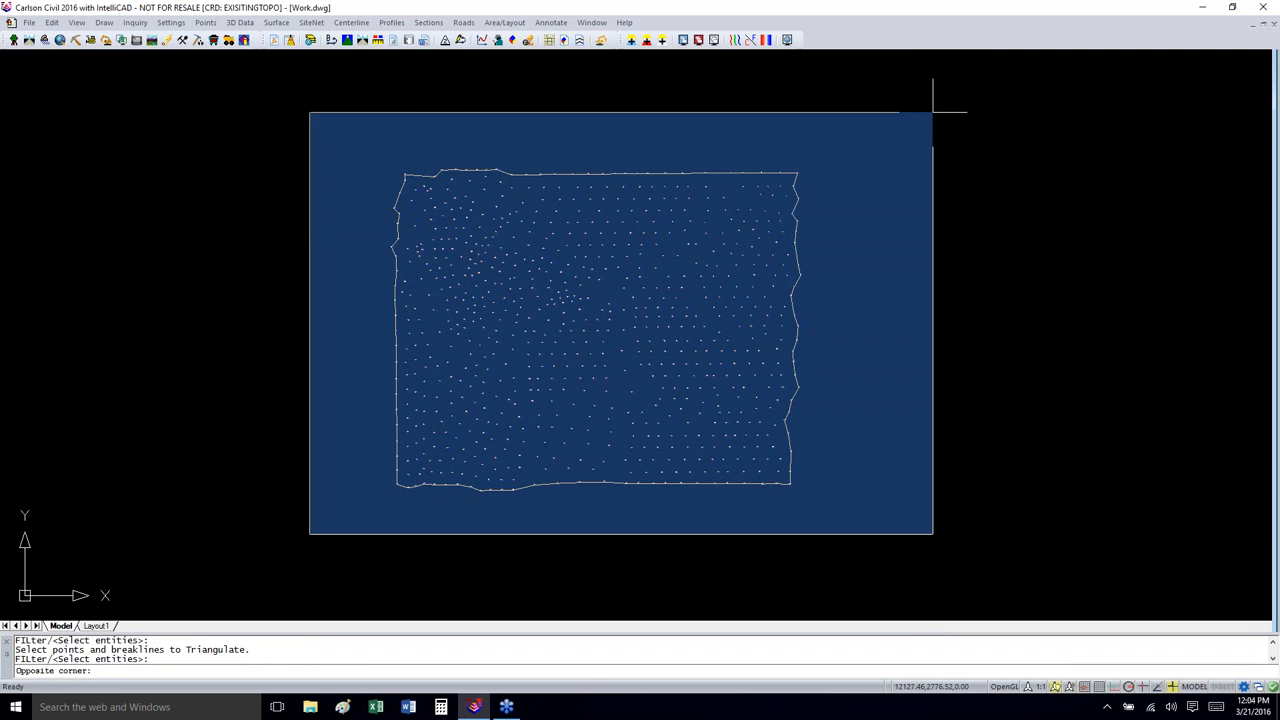
click(933, 112)
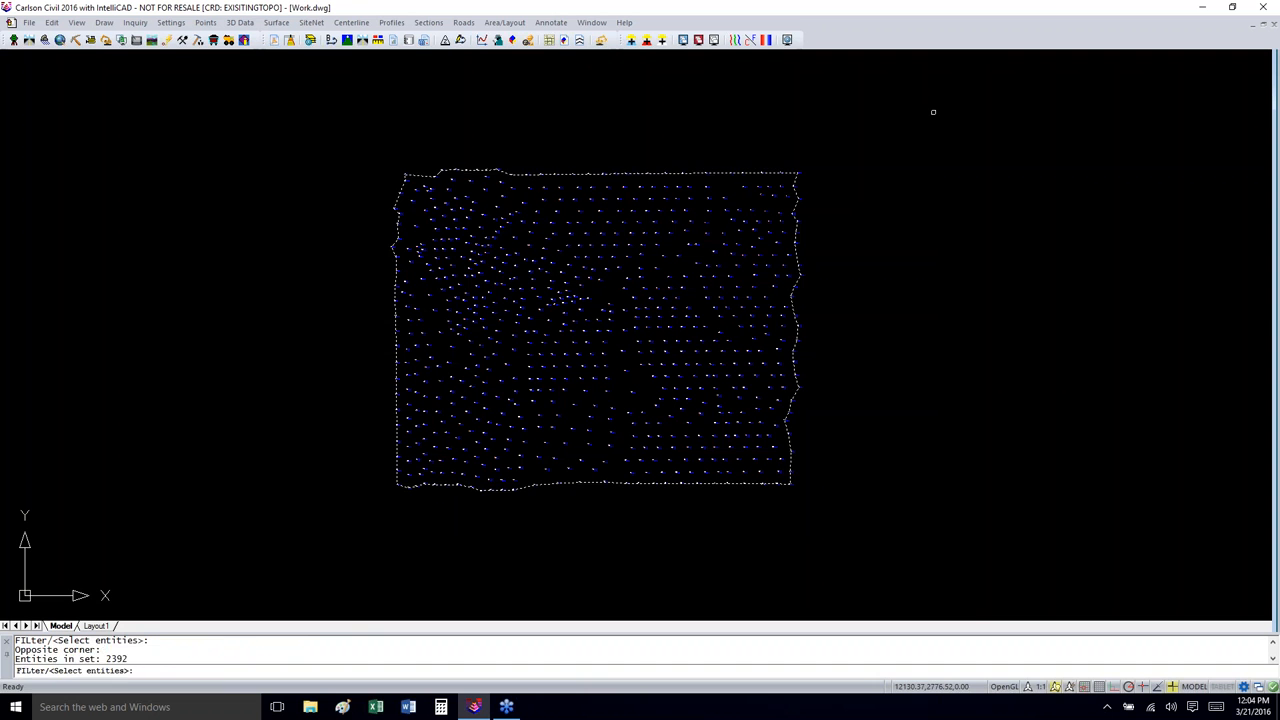
key(Return)
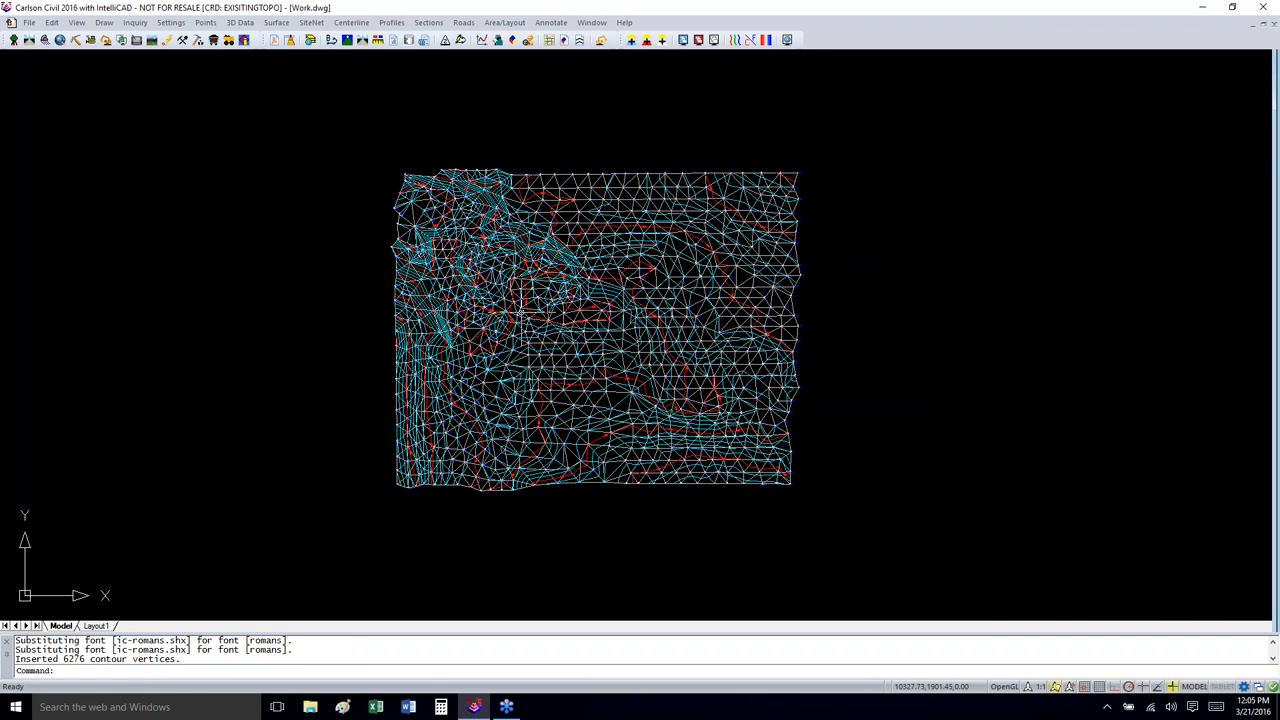
Step: Open the entire triangulated and contoured surface in the 3D viewer
click(514, 42)
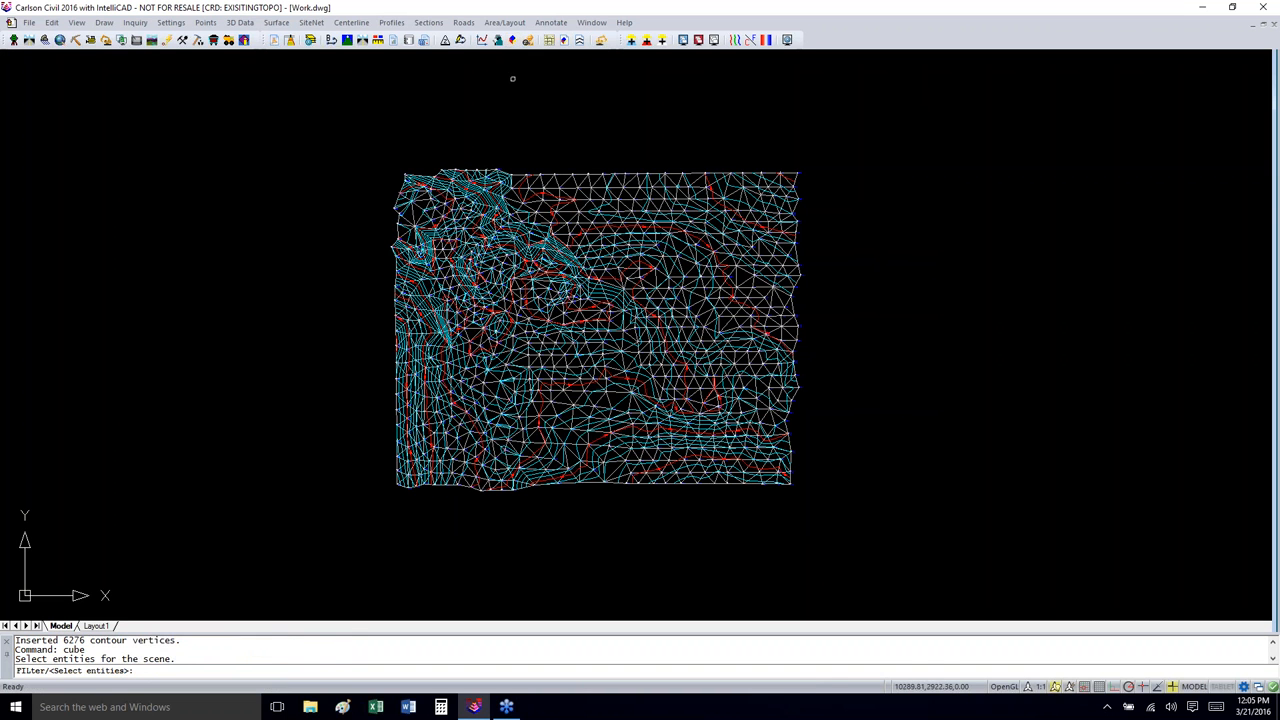
click(348, 545)
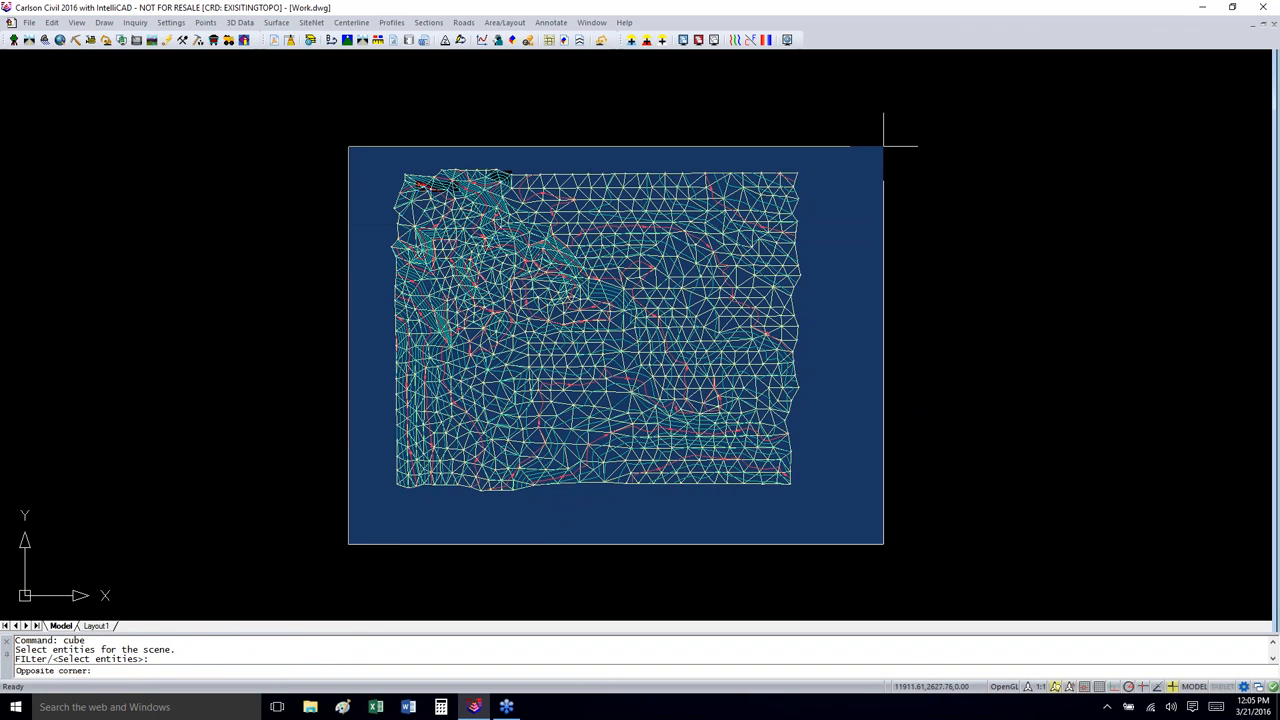
click(886, 146)
key(Return)
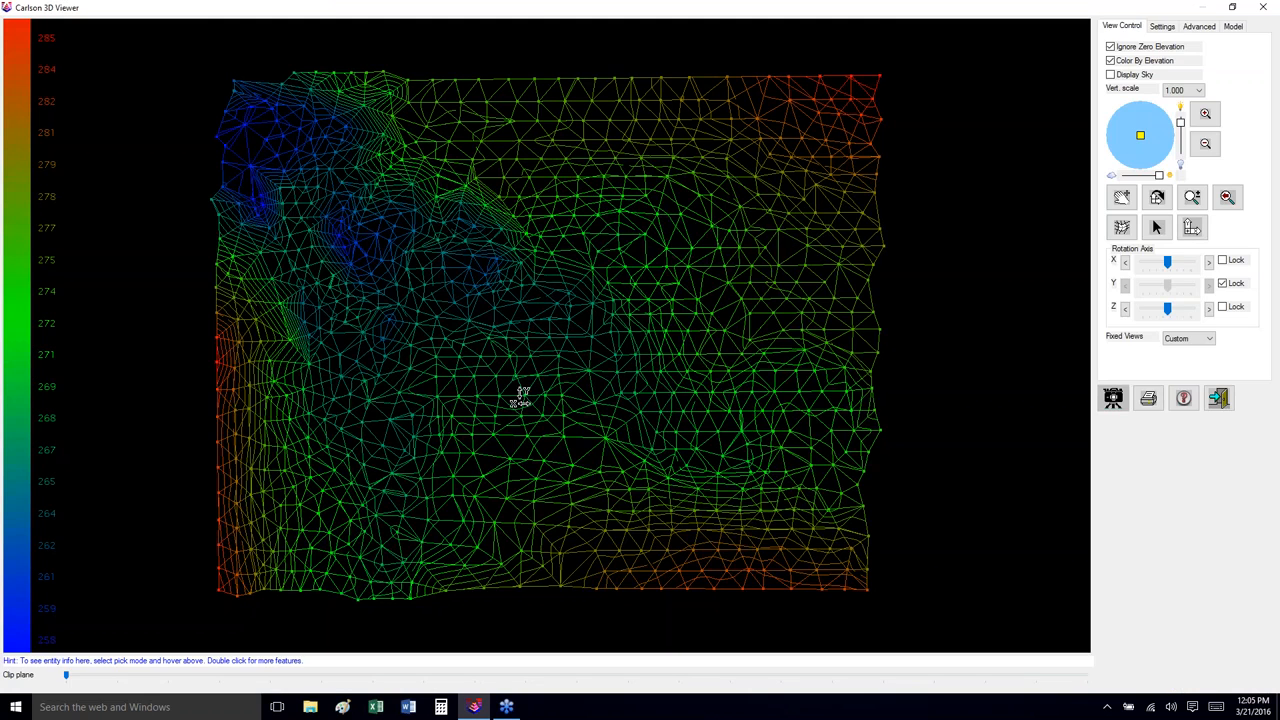
Step: Examine the surface relief in 3D from tilted angles at a vertical scale of 5, and close the viewer
drag(521, 397, 550, 480)
click(1188, 92)
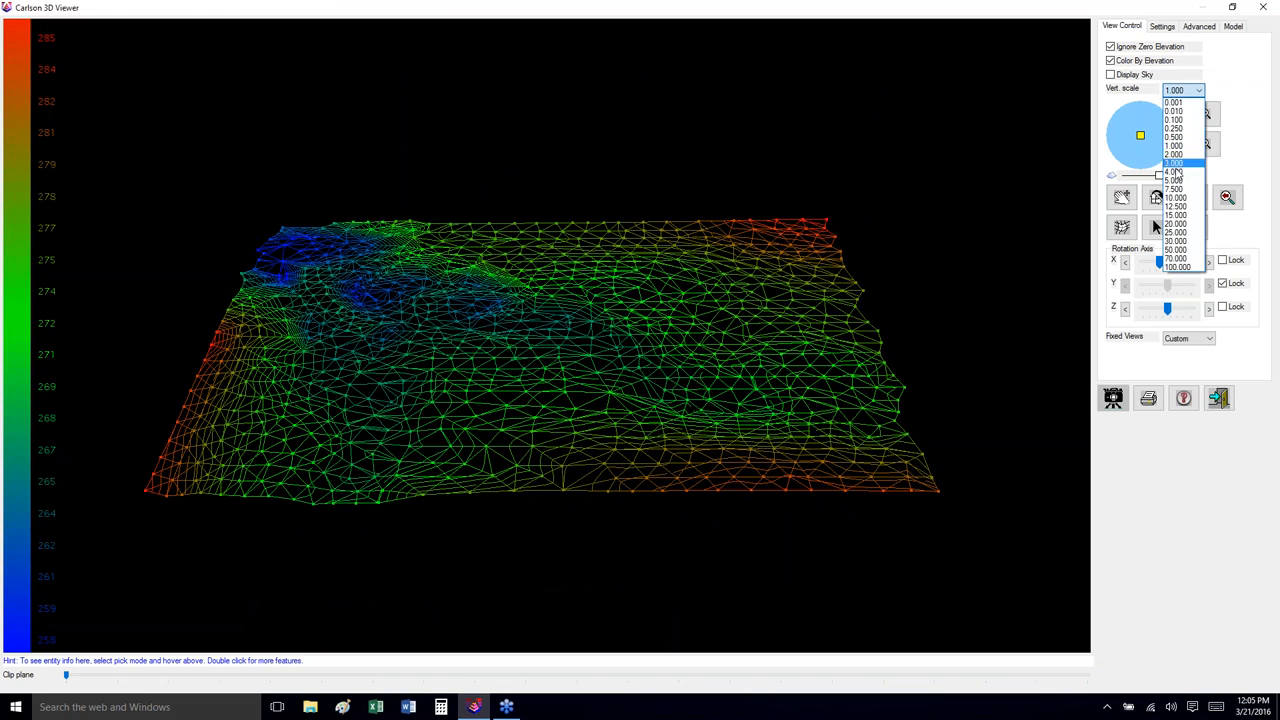
click(1176, 133)
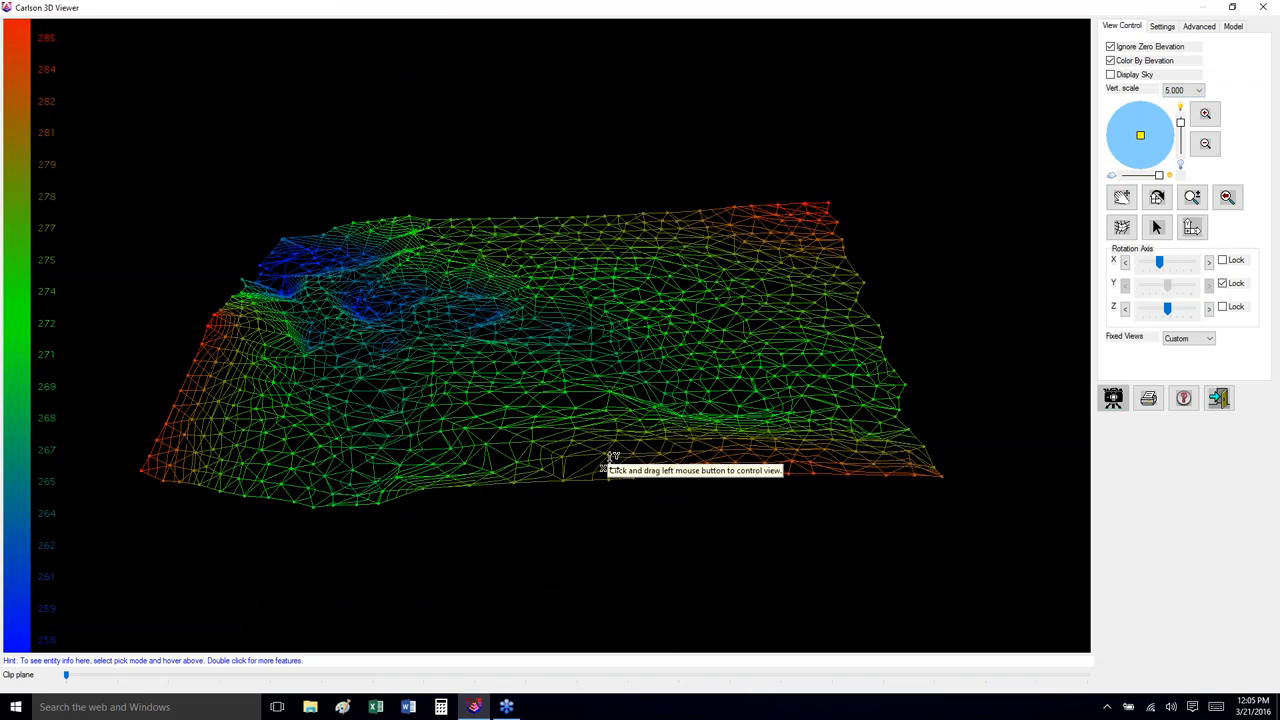
drag(609, 466, 678, 546)
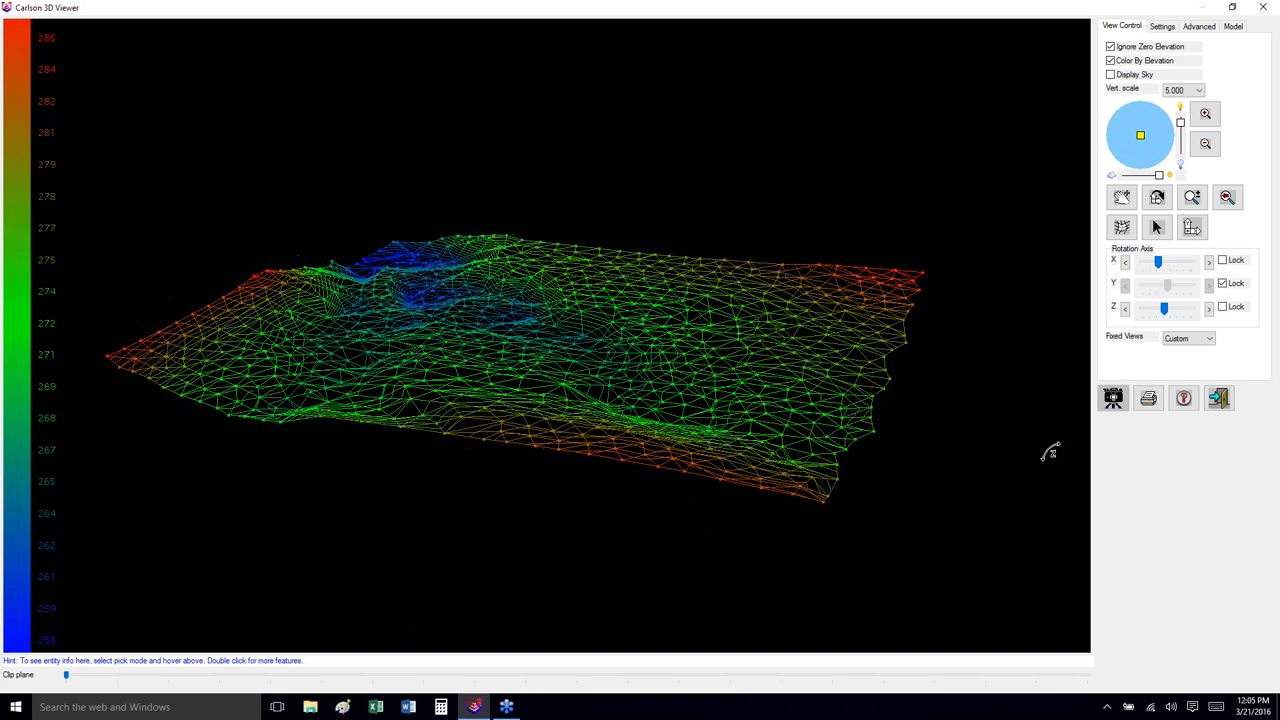
click(1212, 403)
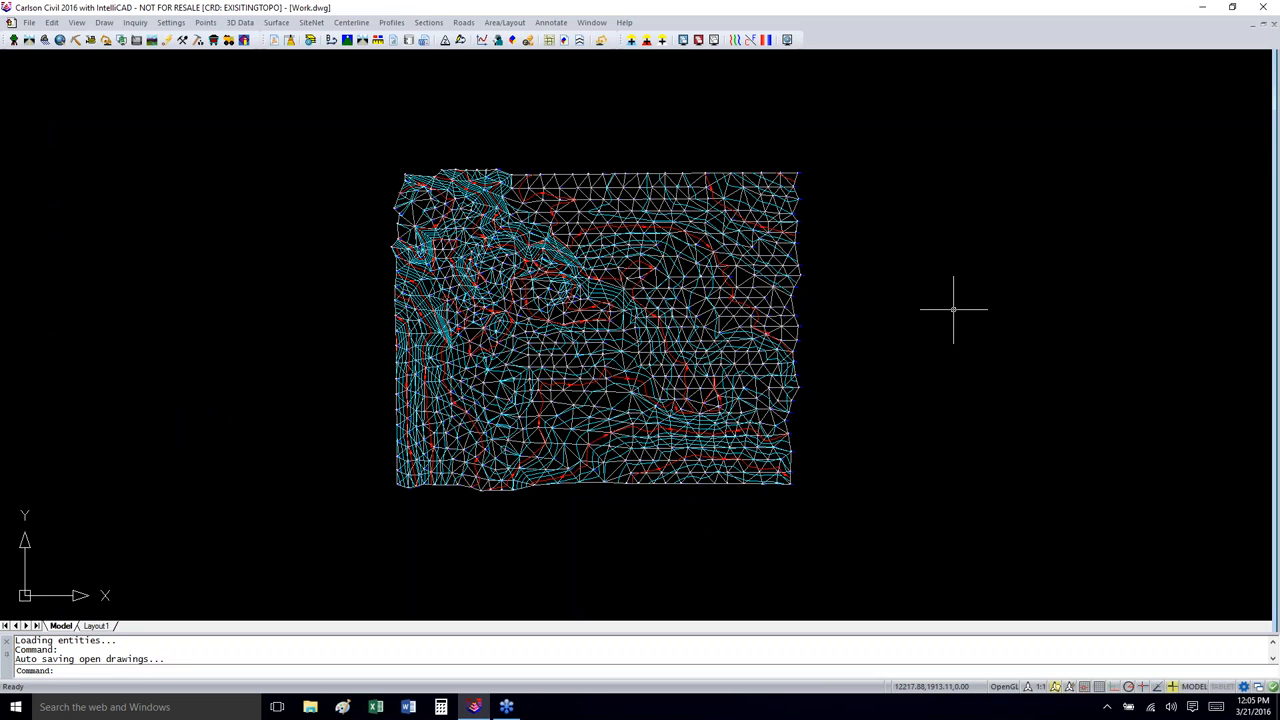
click(364, 23)
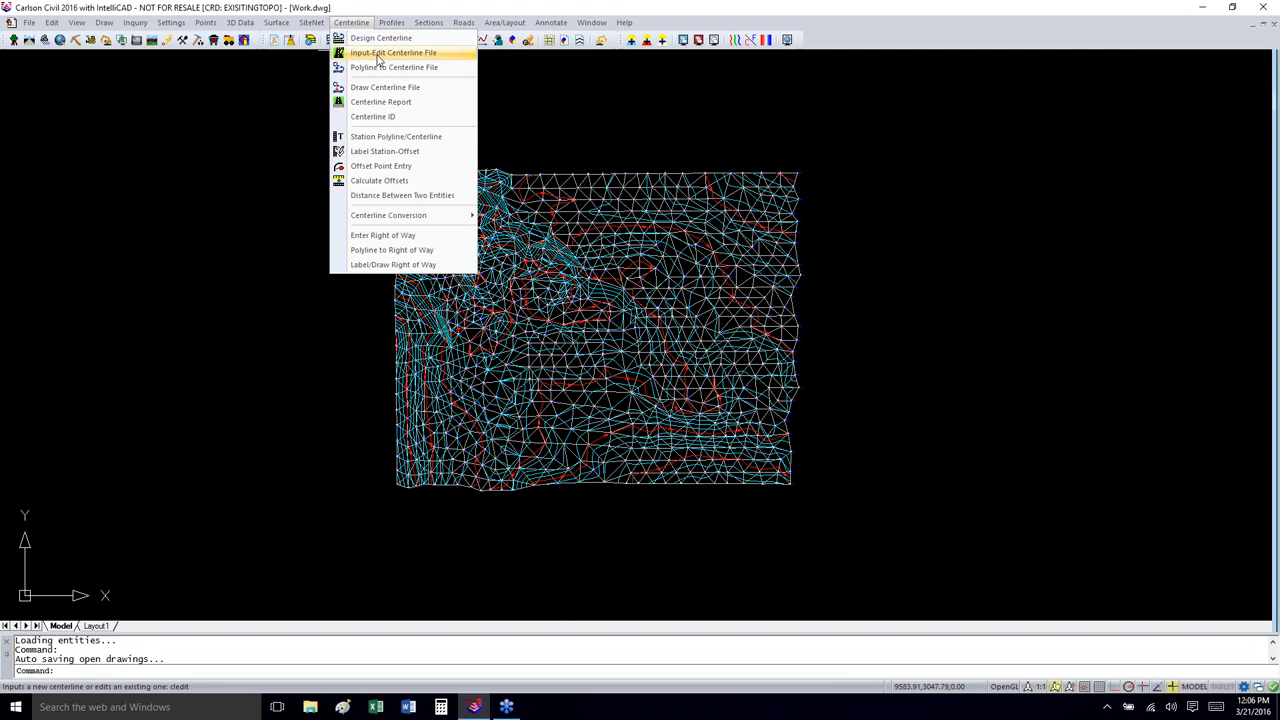
click(378, 54)
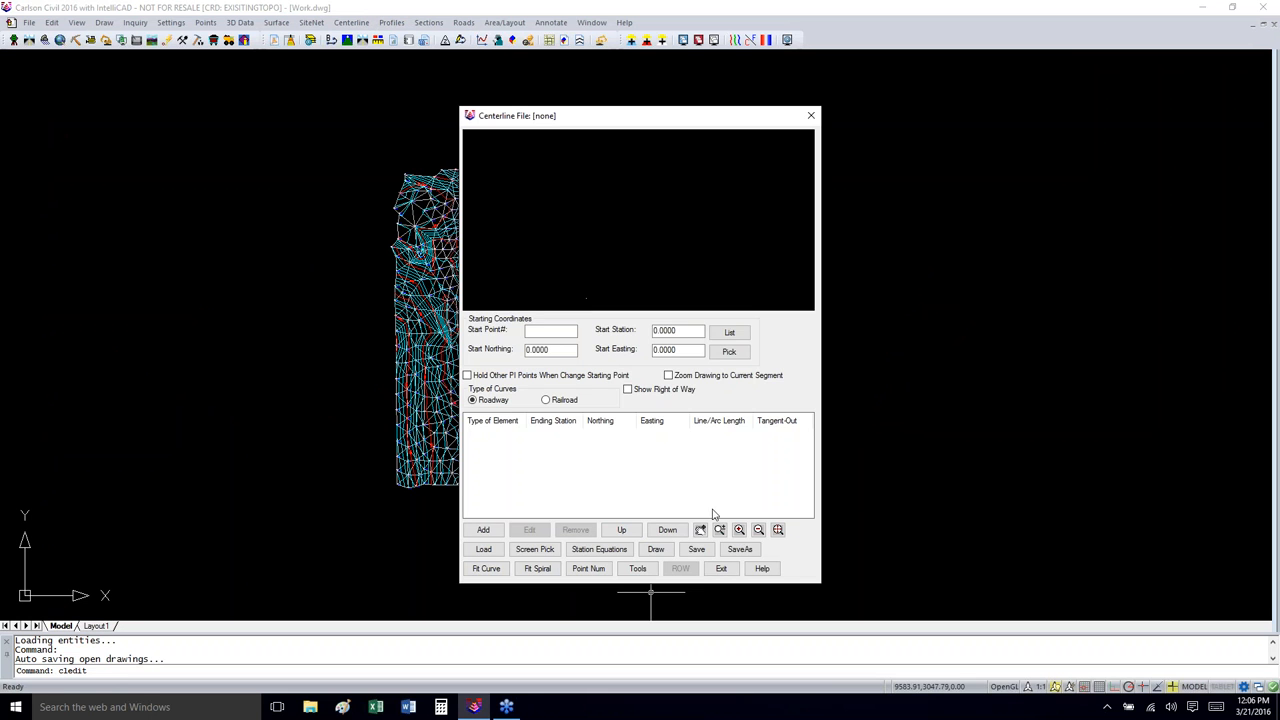
click(720, 567)
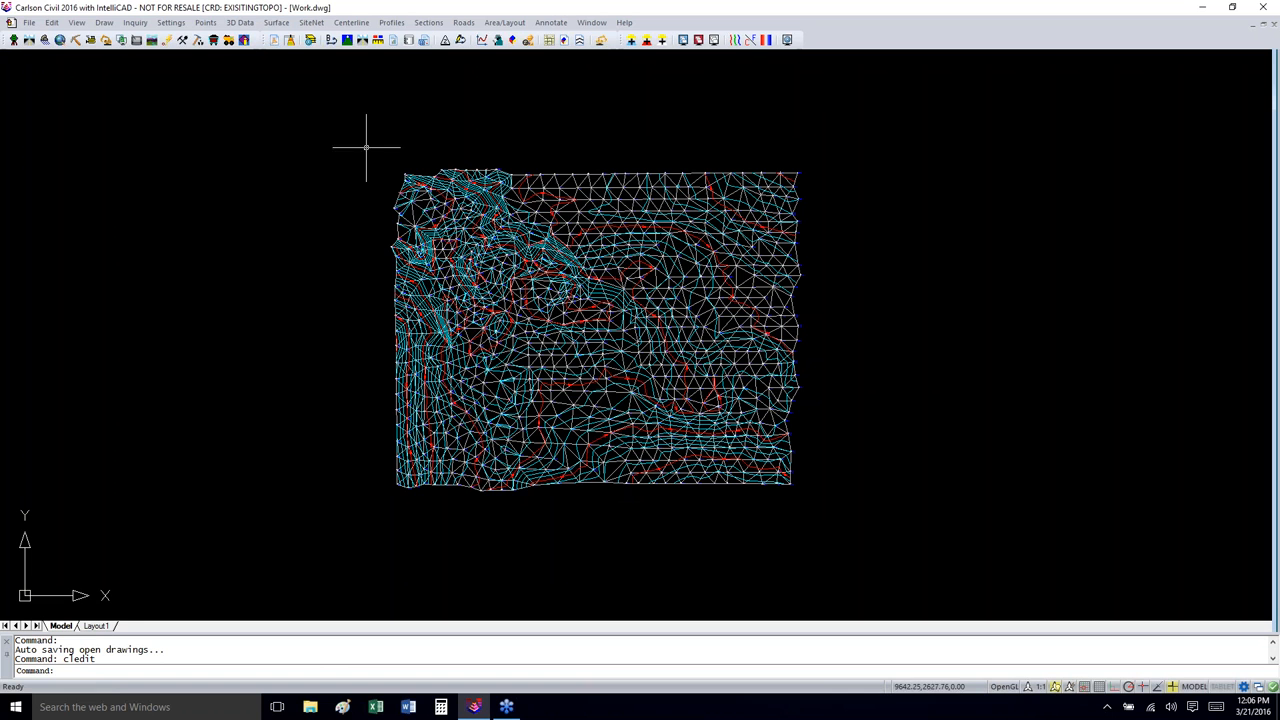
Step: Start a 2D polyline on the layer CLMain
click(104, 22)
click(130, 55)
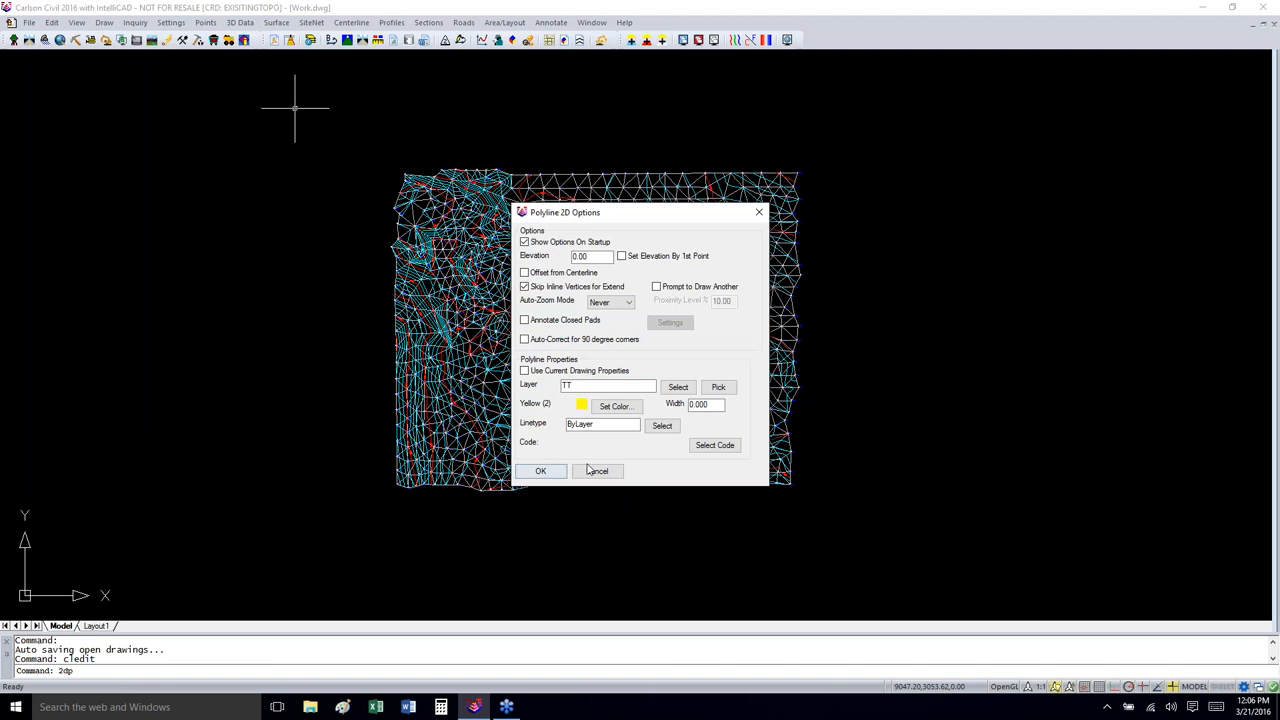
double_click(567, 386)
text(CLMain)
click(541, 471)
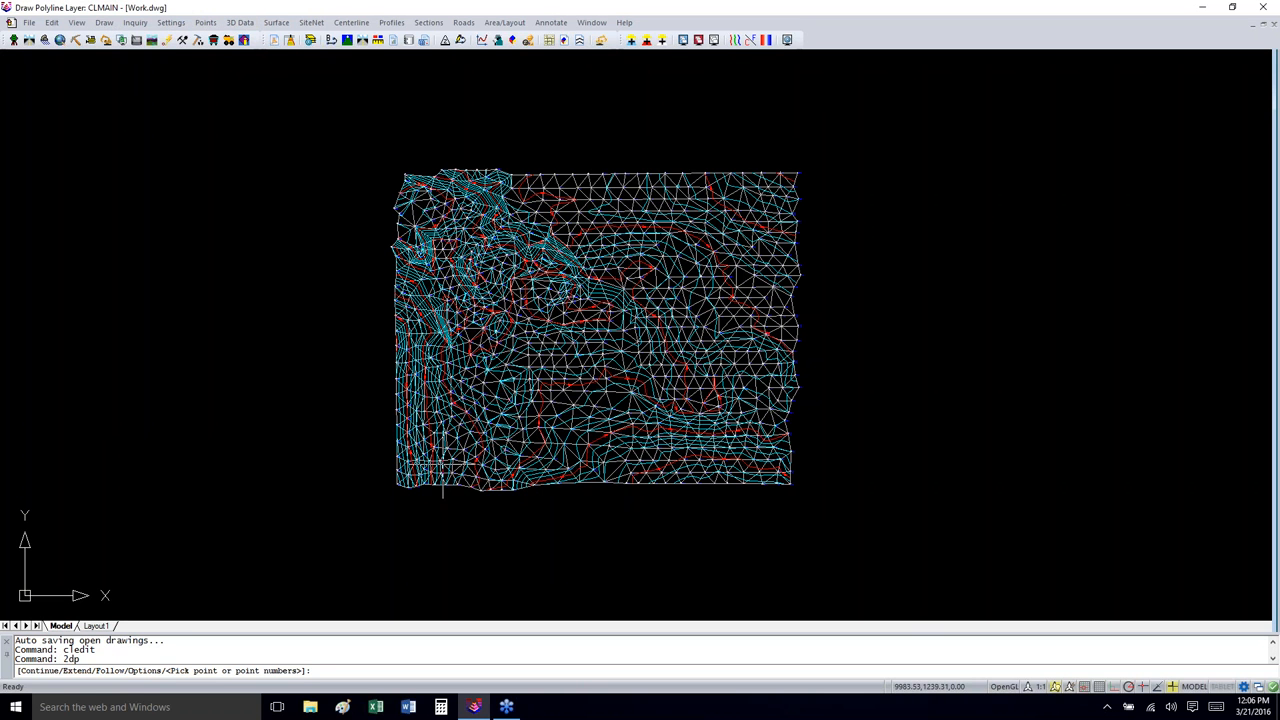
Step: Draw a straight segment about 575 long northward from the surface's southwest part, followed by an arc curving east with a chord of about 612
click(445, 463)
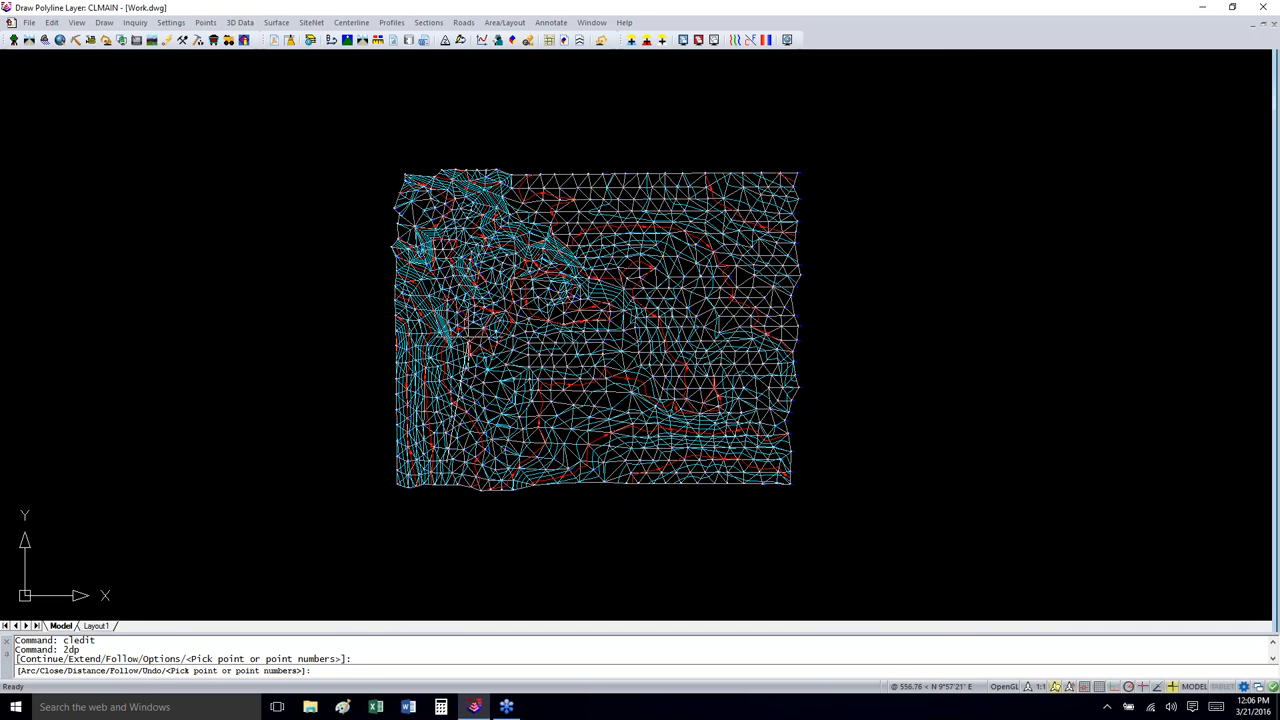
click(468, 342)
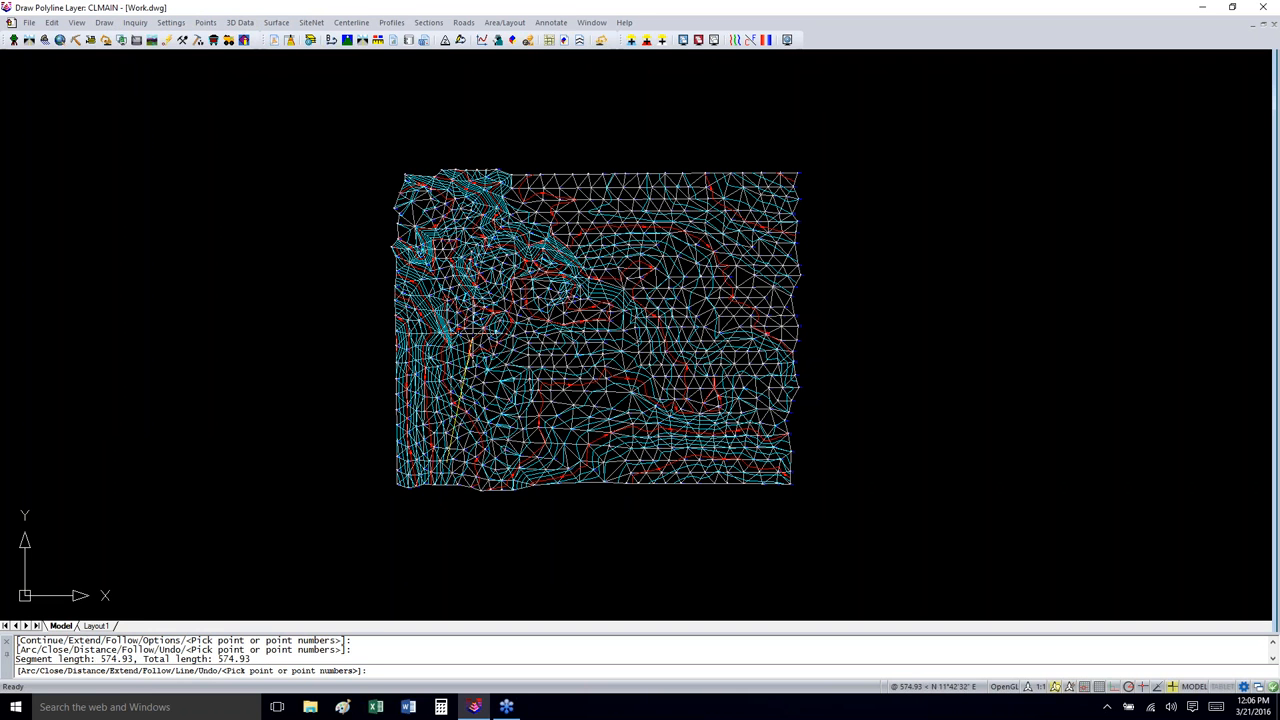
text(a)
key(Return)
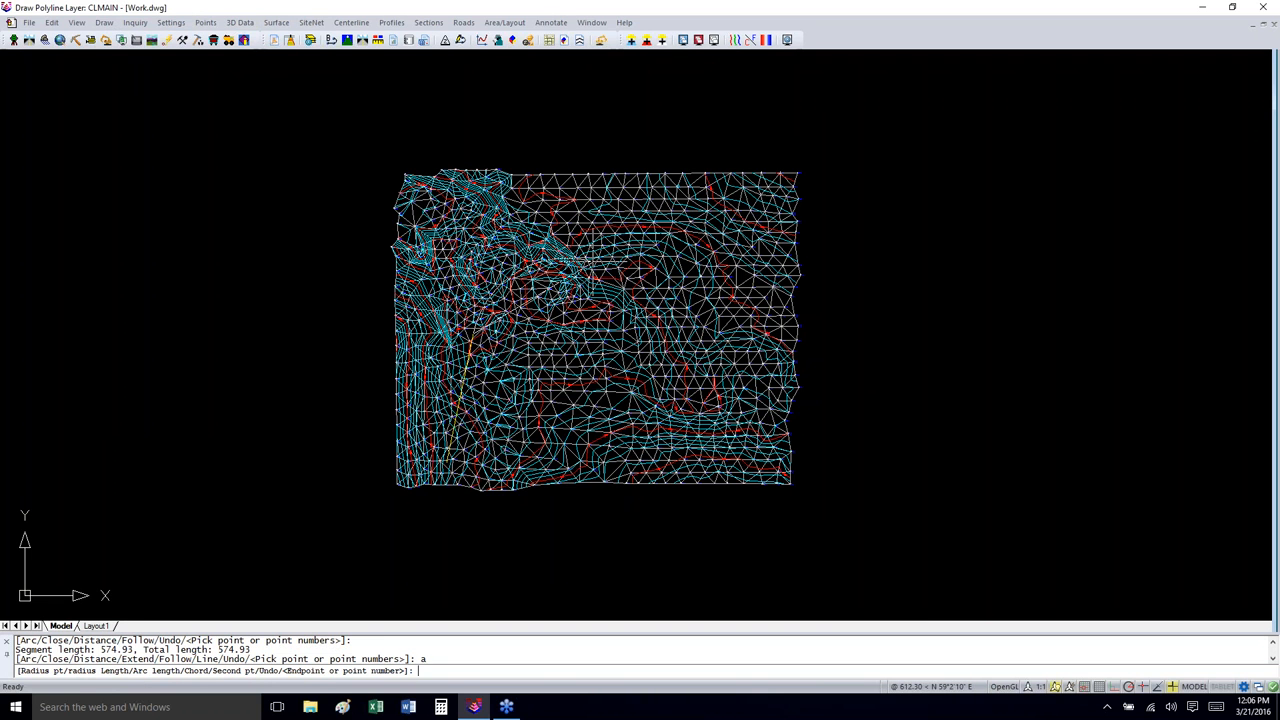
click(590, 266)
Step: Continue the polyline from the arc's end with a straight tangent segment about 261 long
text(l)
key(Return)
text(l)
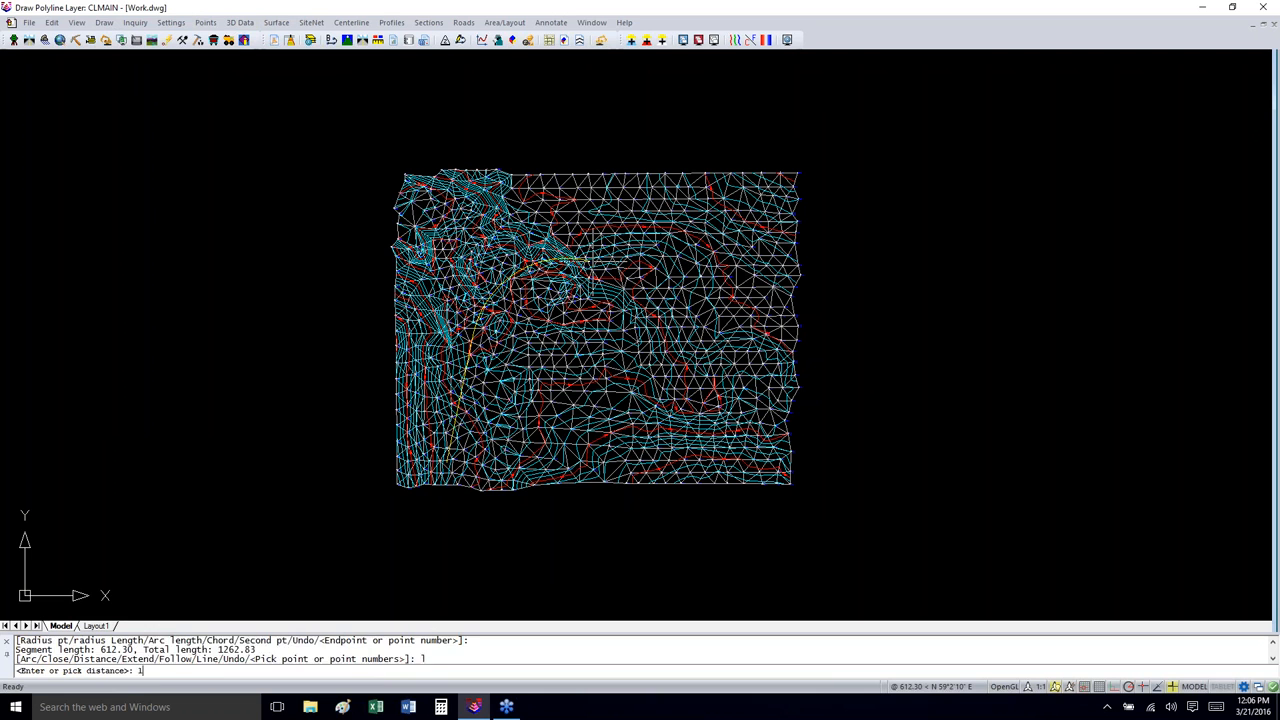
key(Return)
click(662, 270)
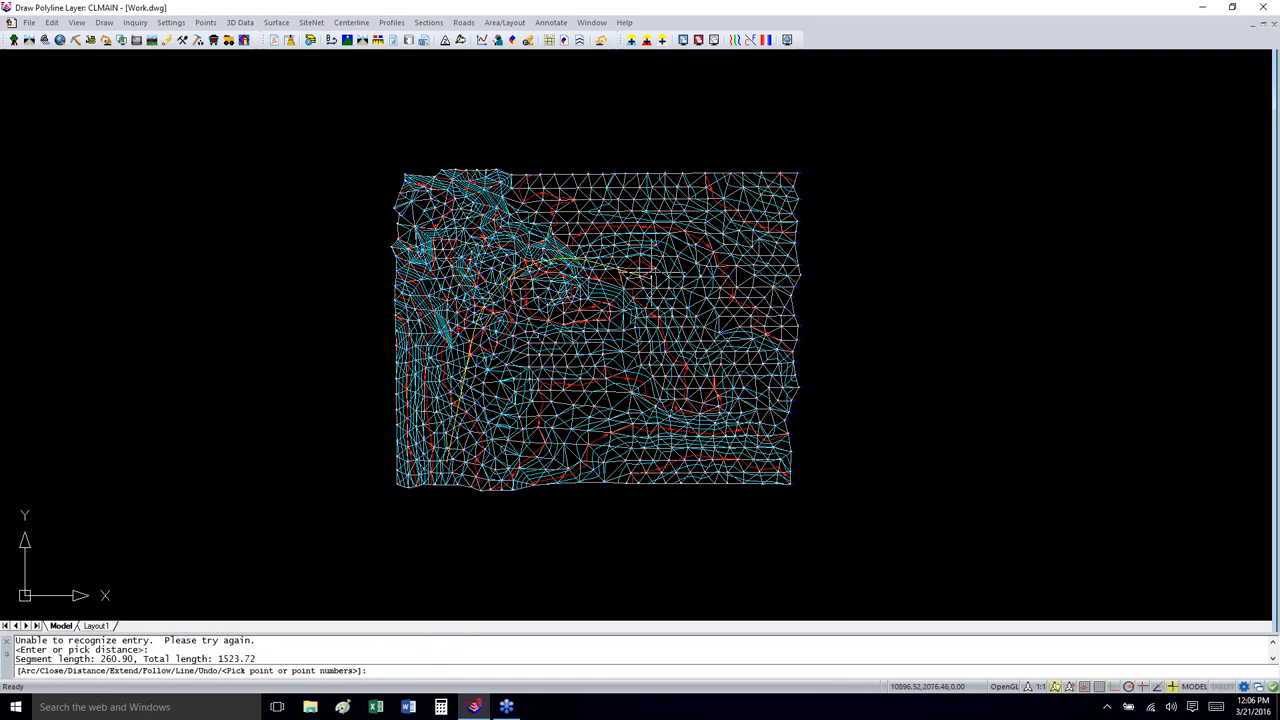
Step: Add an arc about 519 long curving up toward the surface's northeast corner, and finish the polyline
text(a)
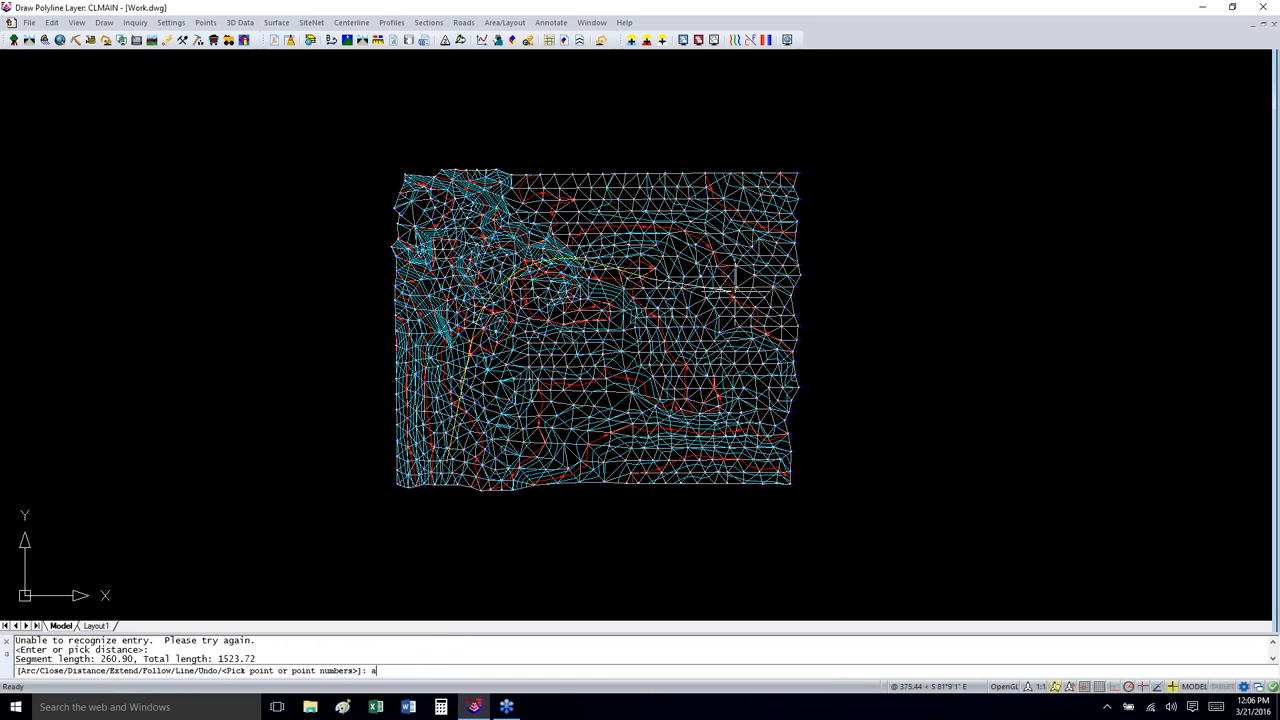
key(Return)
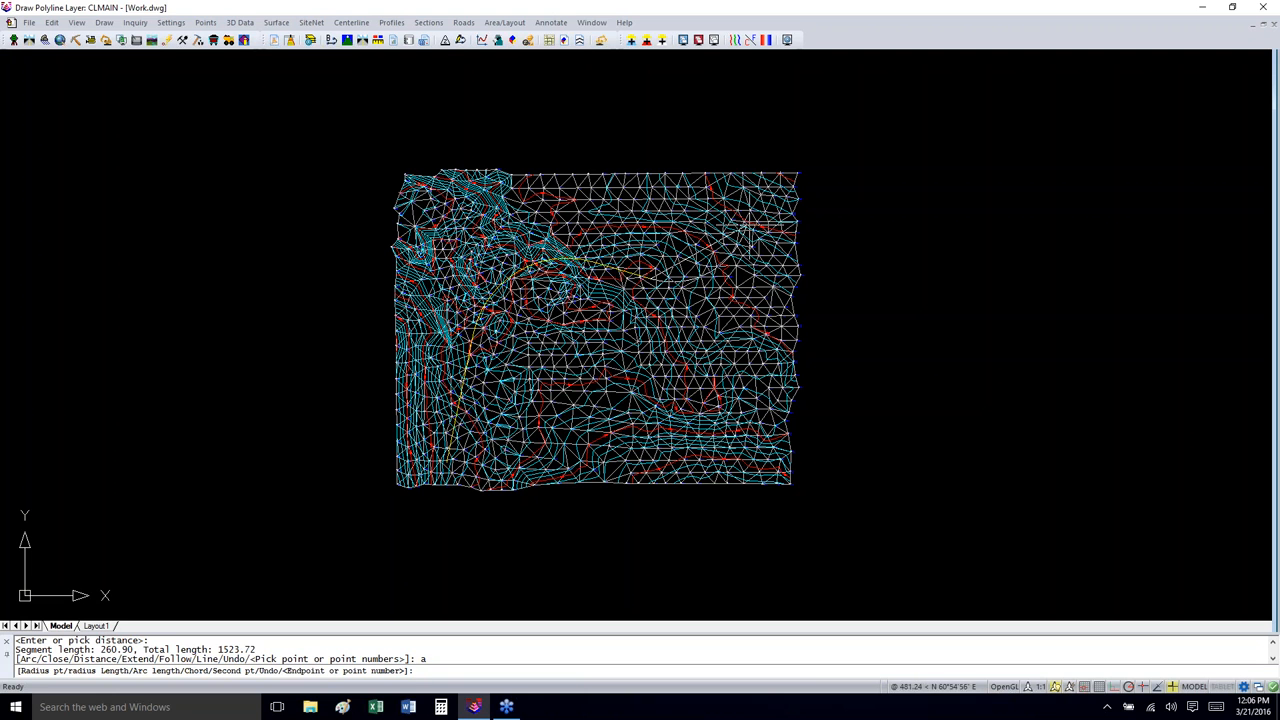
click(750, 222)
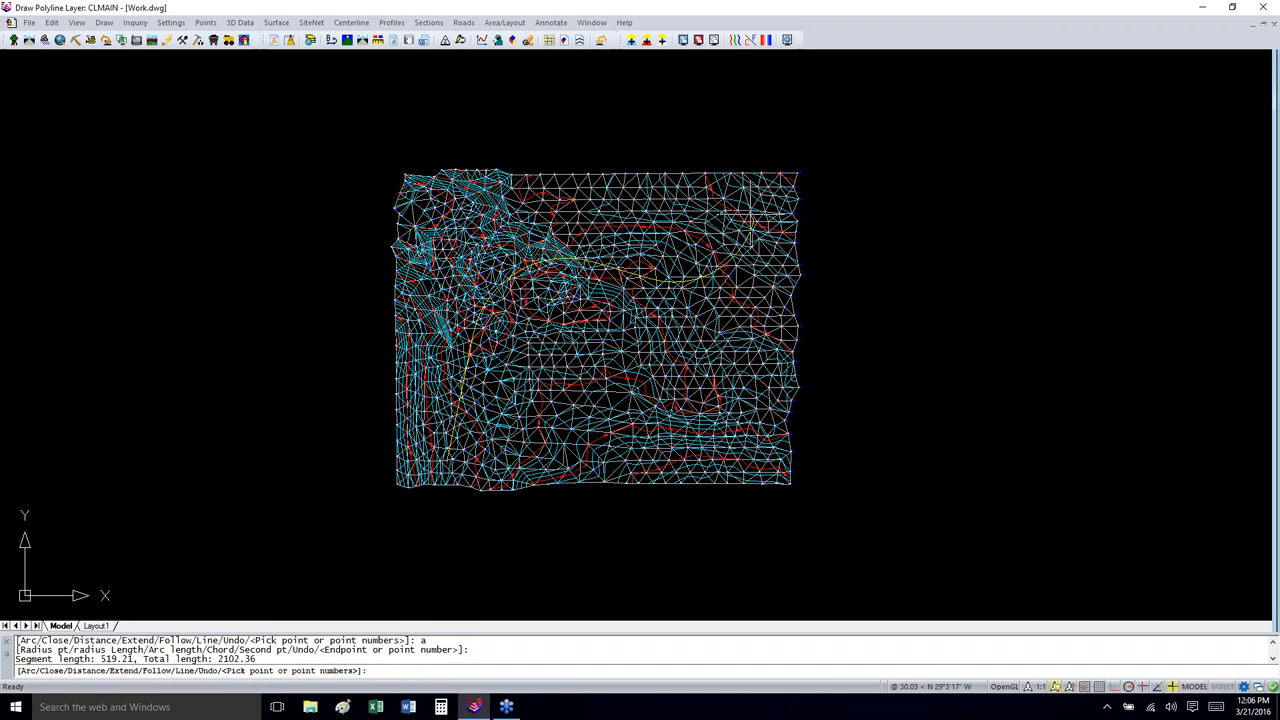
key(Return)
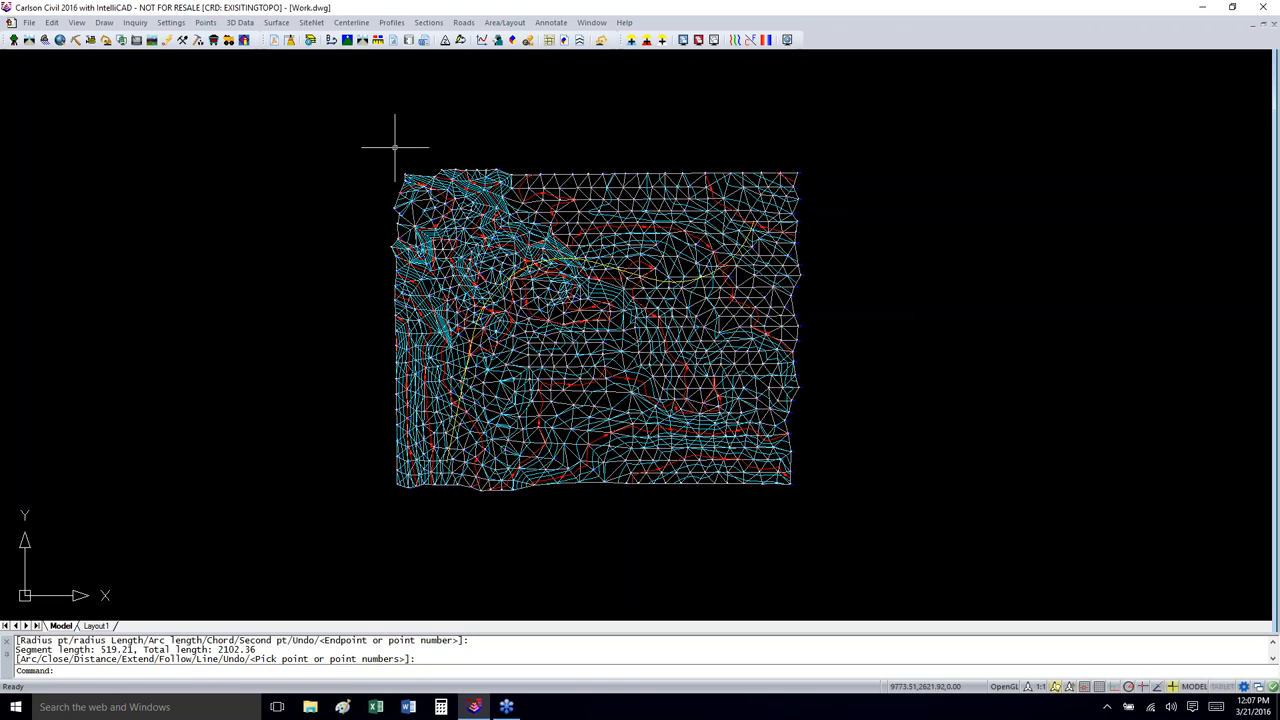
Step: Set up polyline stationing with odd stations located as well as even ones, keeping the existing station label setup
click(352, 23)
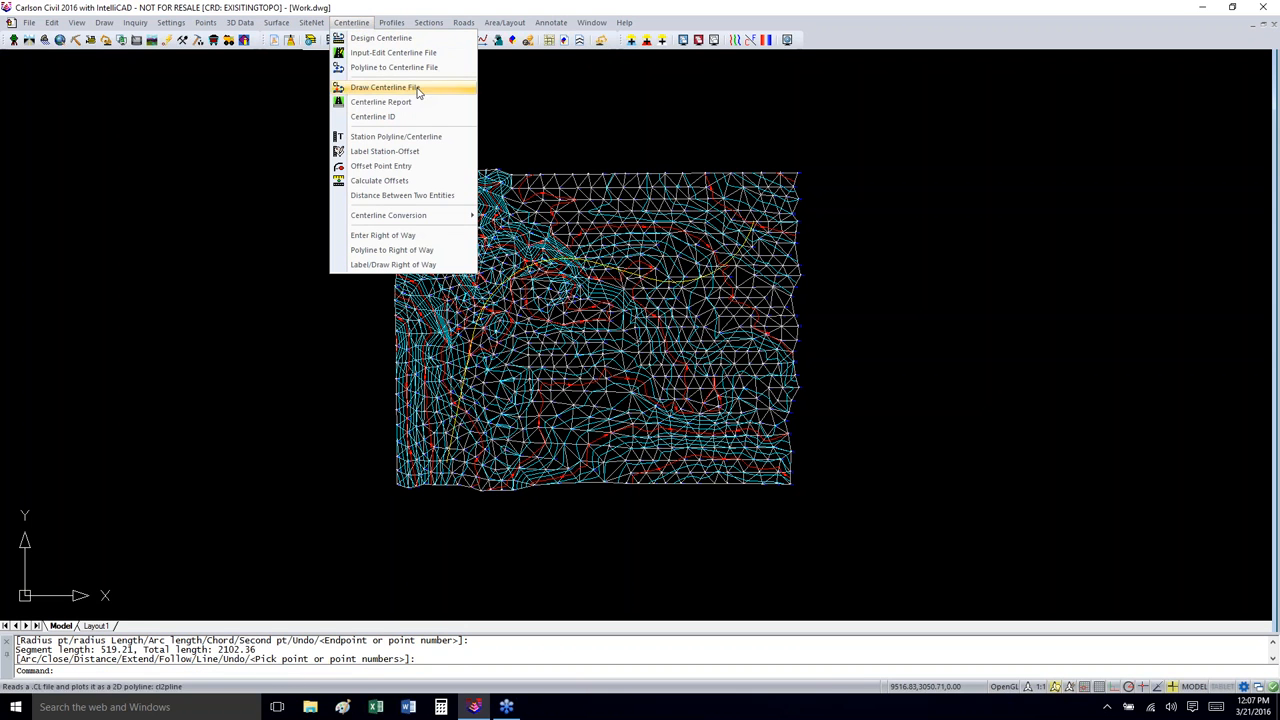
click(428, 137)
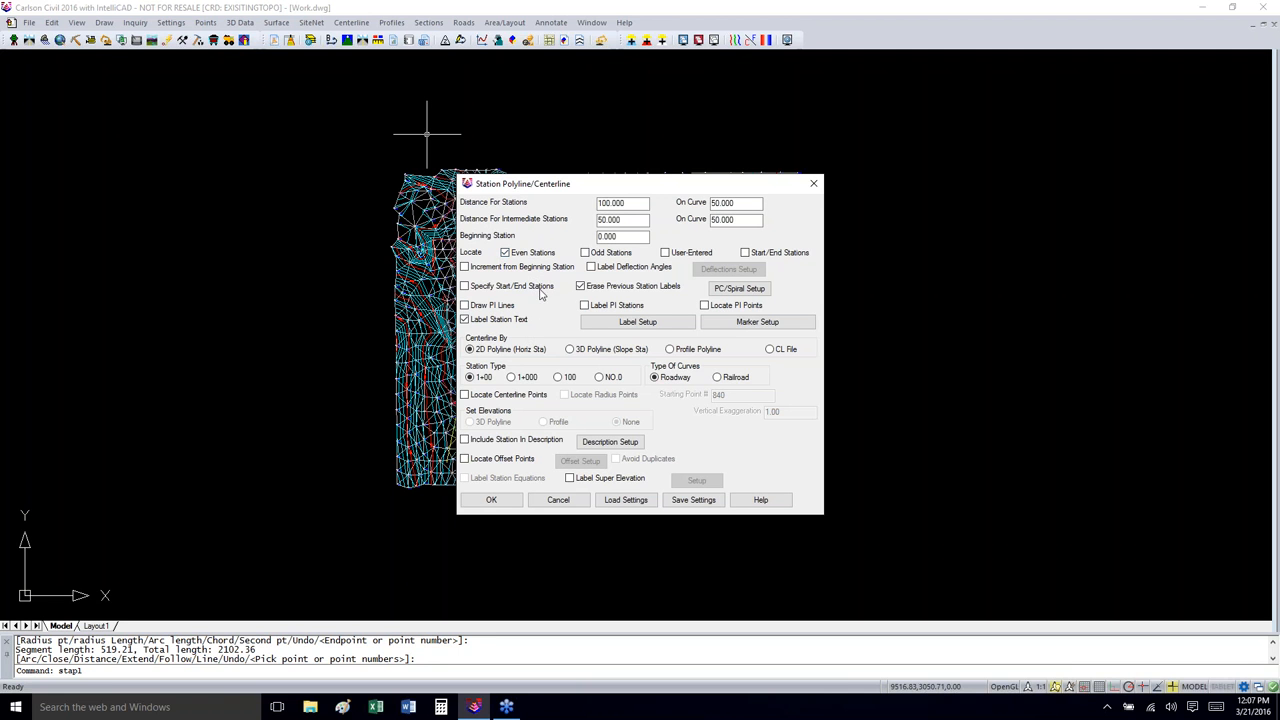
click(586, 254)
click(628, 330)
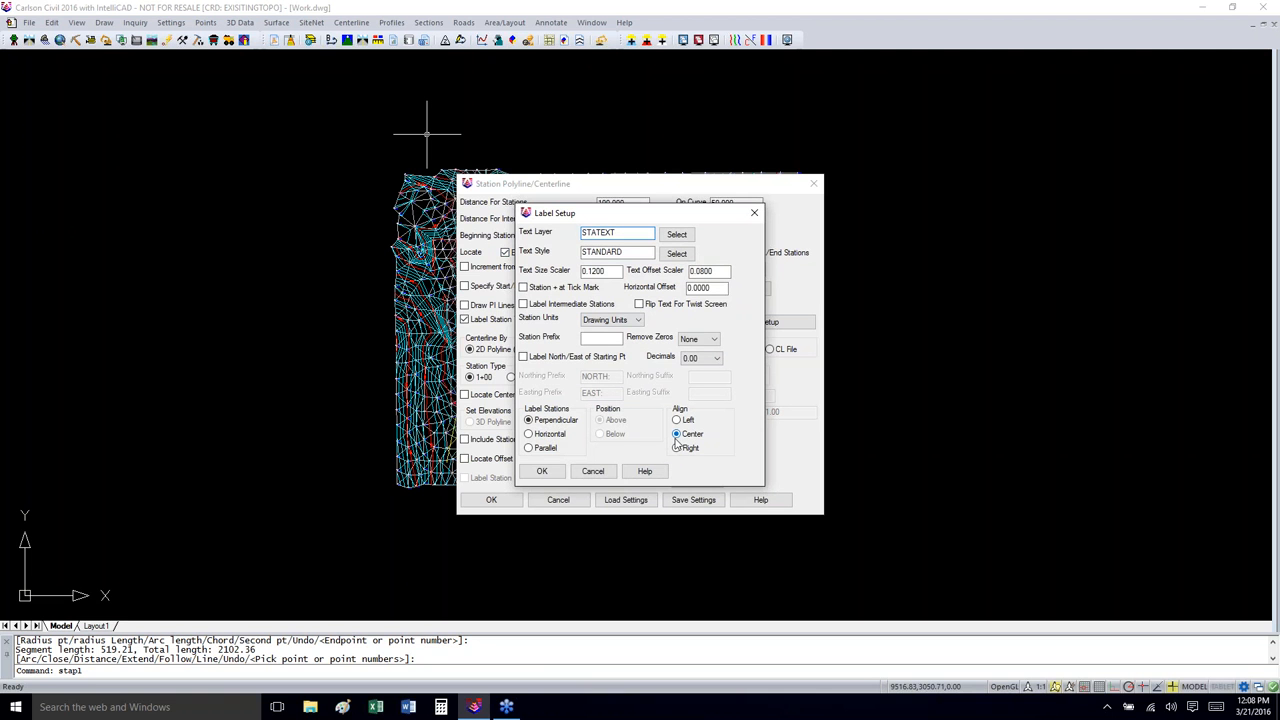
click(546, 473)
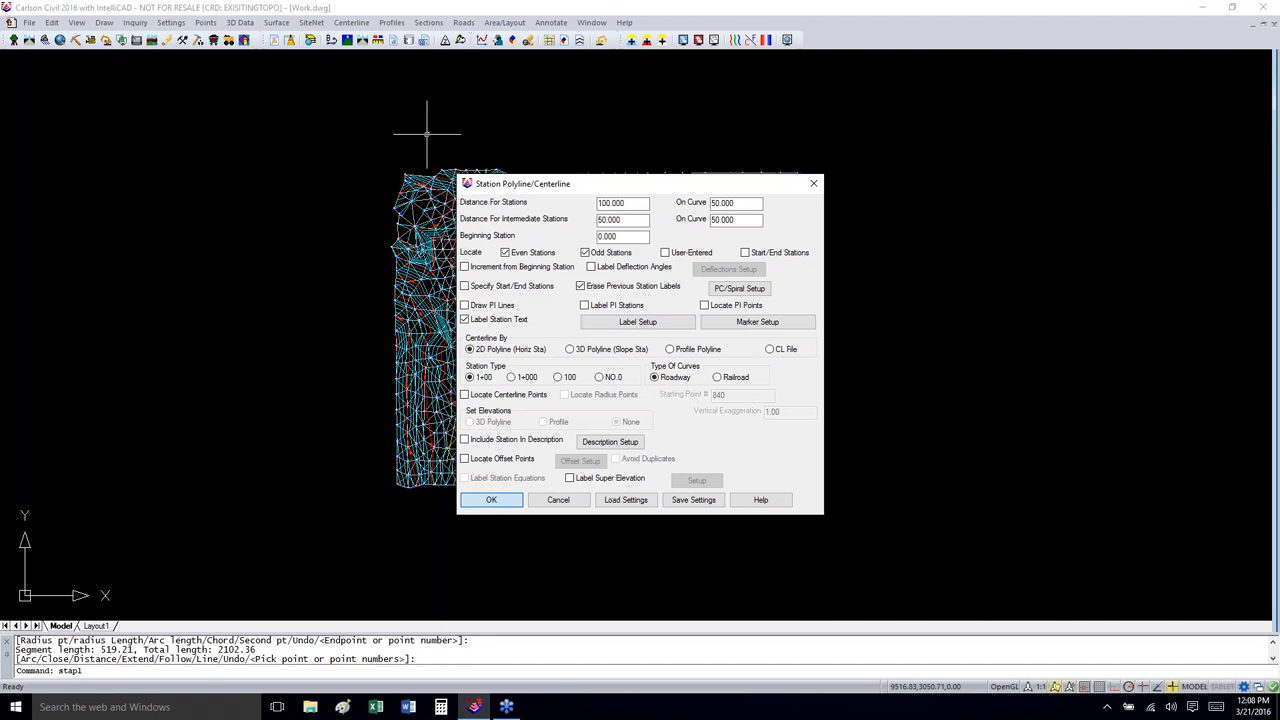
Step: Station the centerline polyline from its southern end, using 100 ft stations and 50 ft stations on curves
click(491, 499)
scroll(605, 430, up, 6)
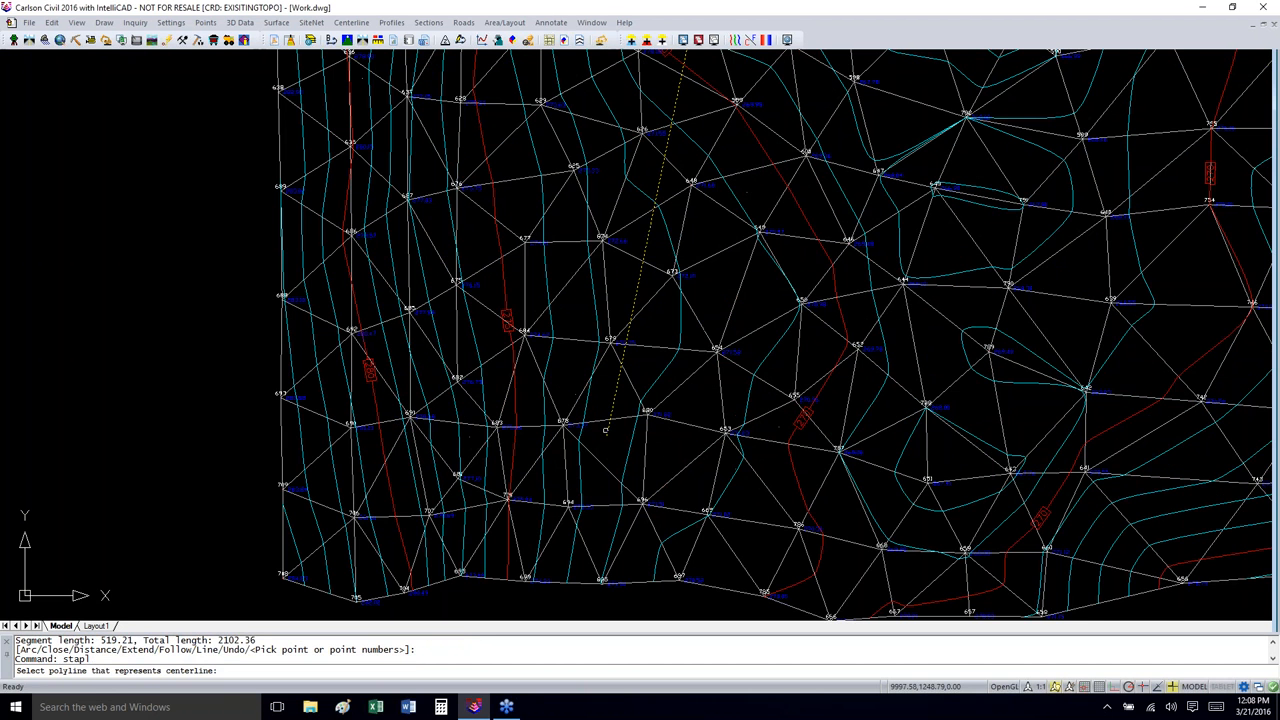
click(606, 432)
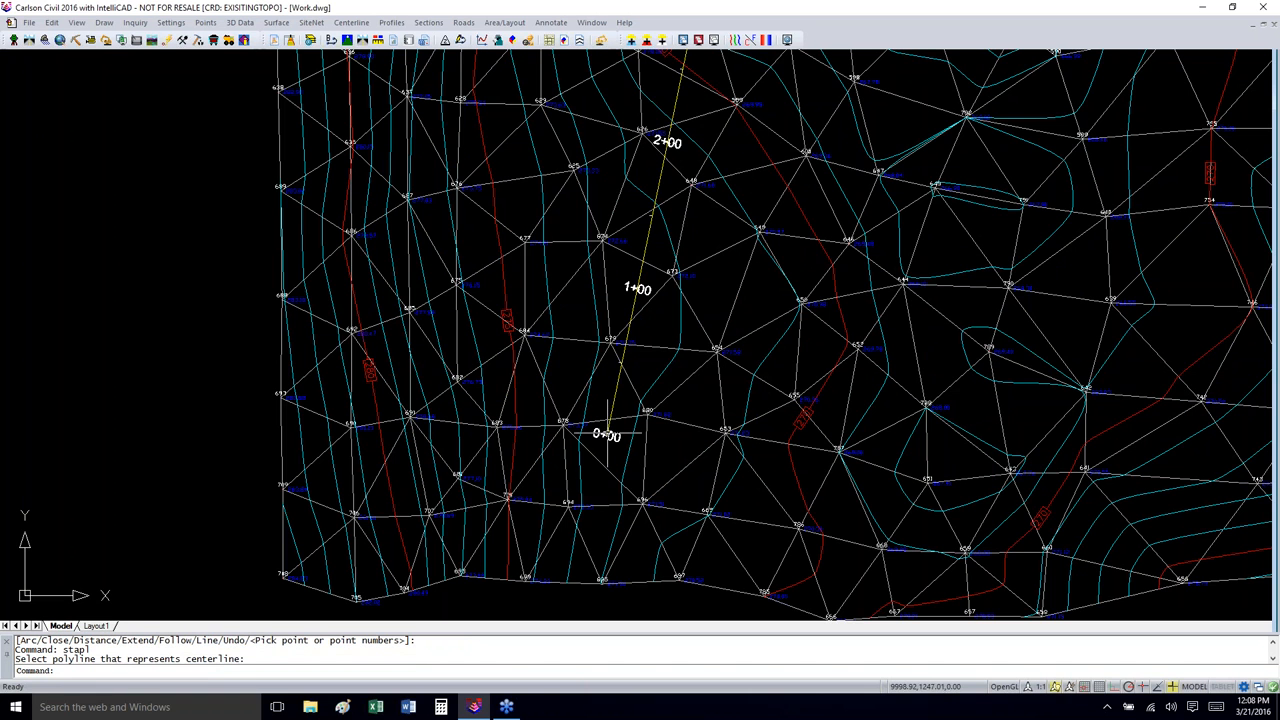
scroll(524, 482, down, 4)
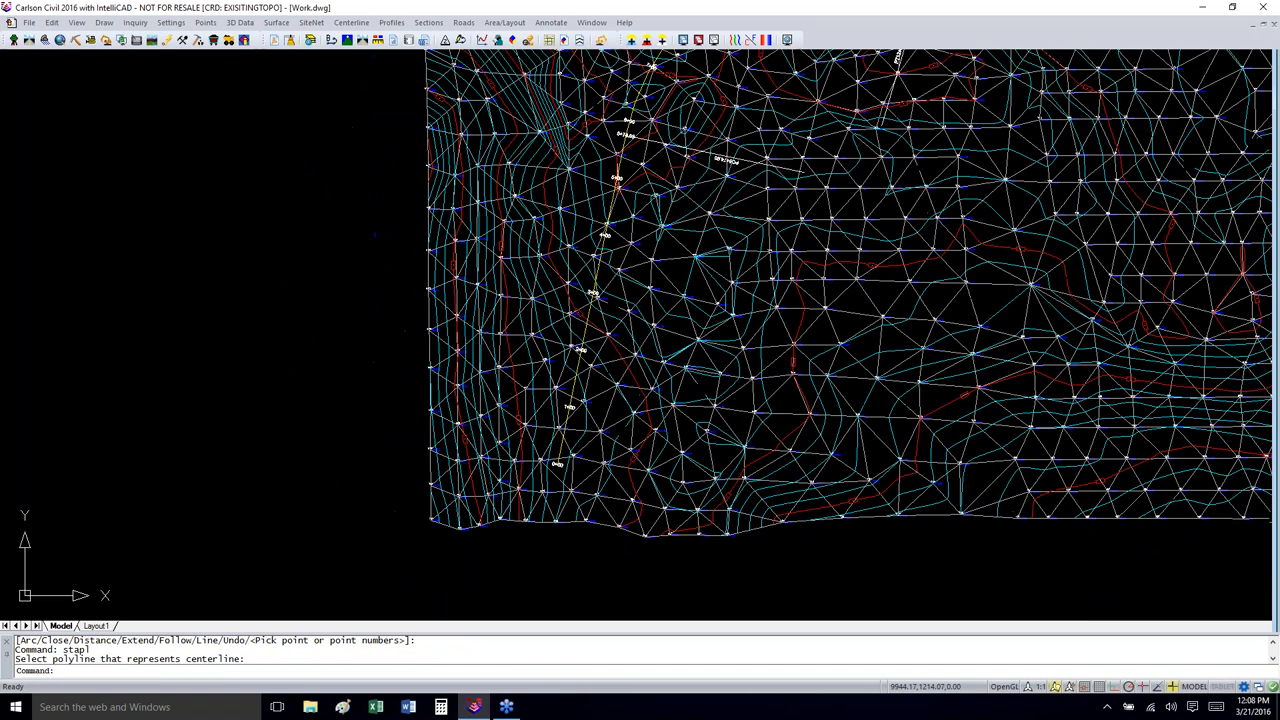
scroll(524, 482, down, 2)
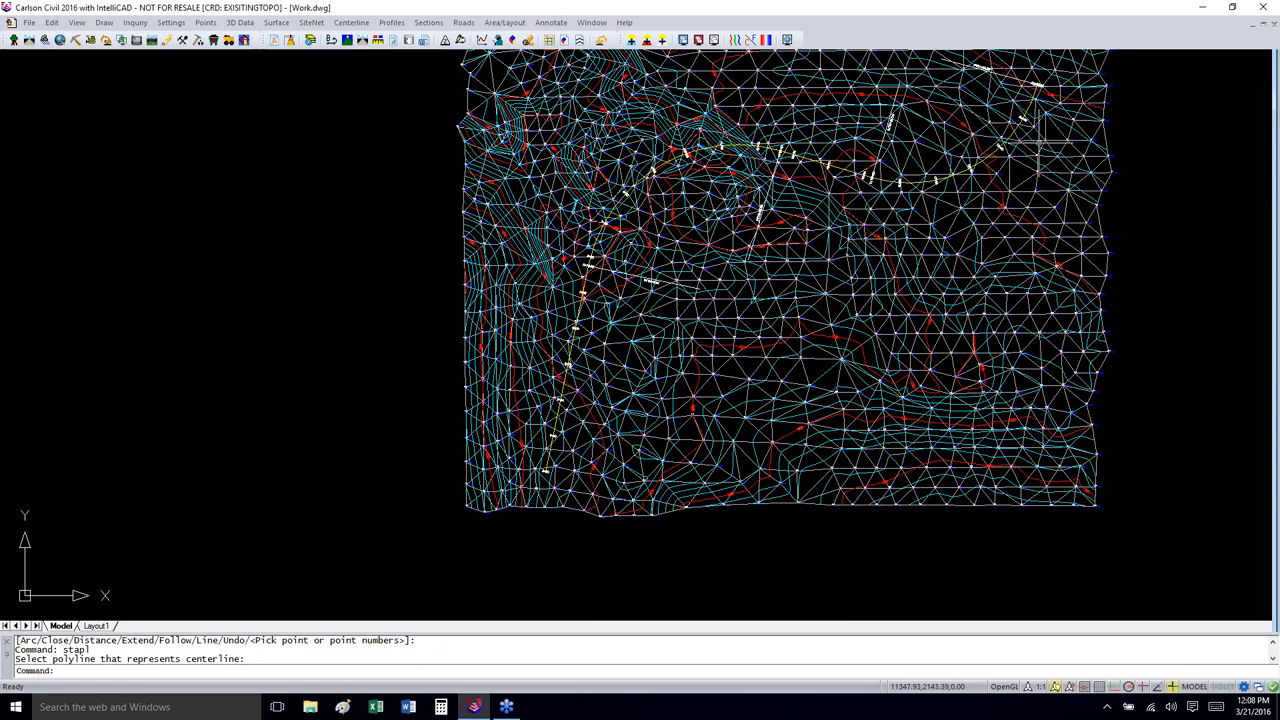
scroll(1044, 167, up, 8)
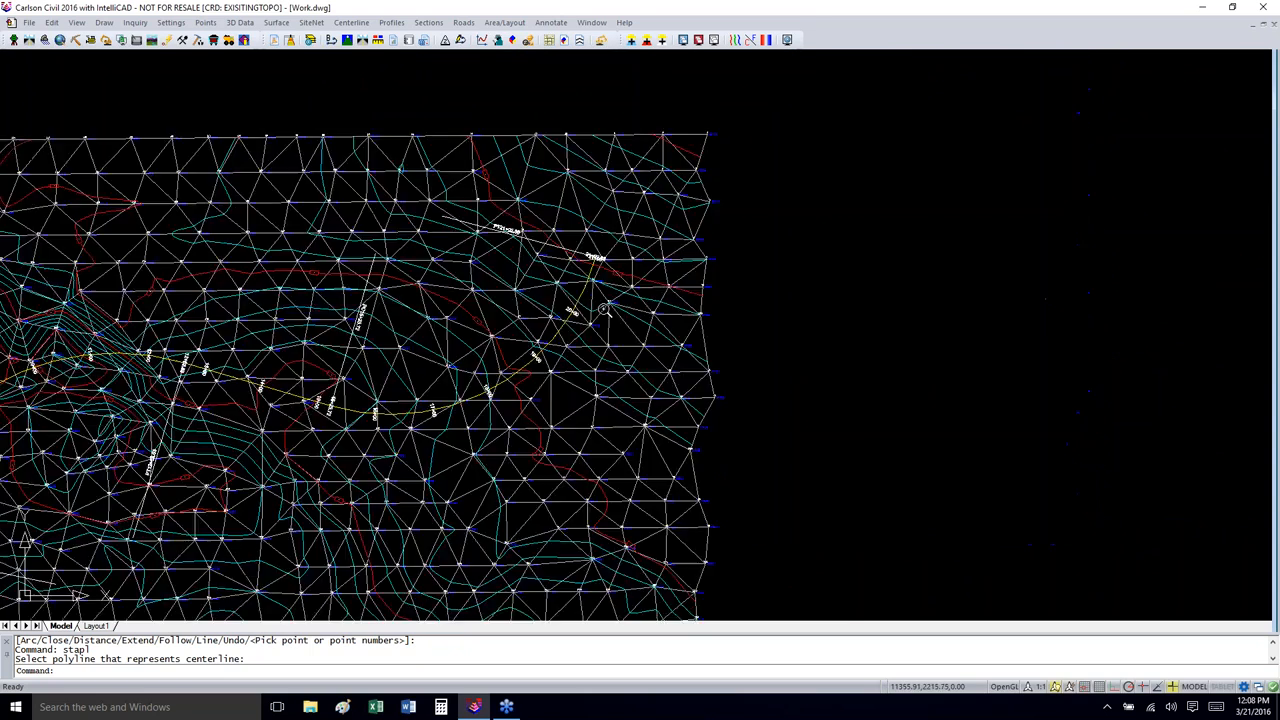
scroll(603, 308, down, 7)
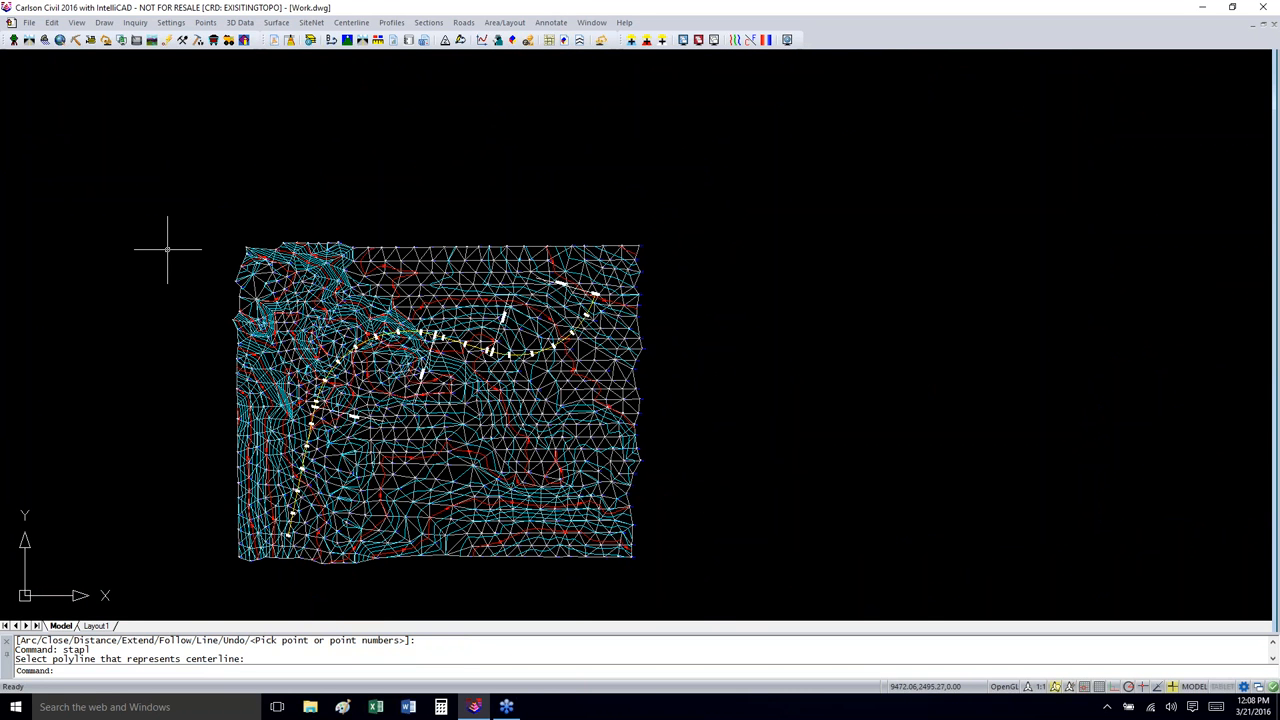
click(348, 25)
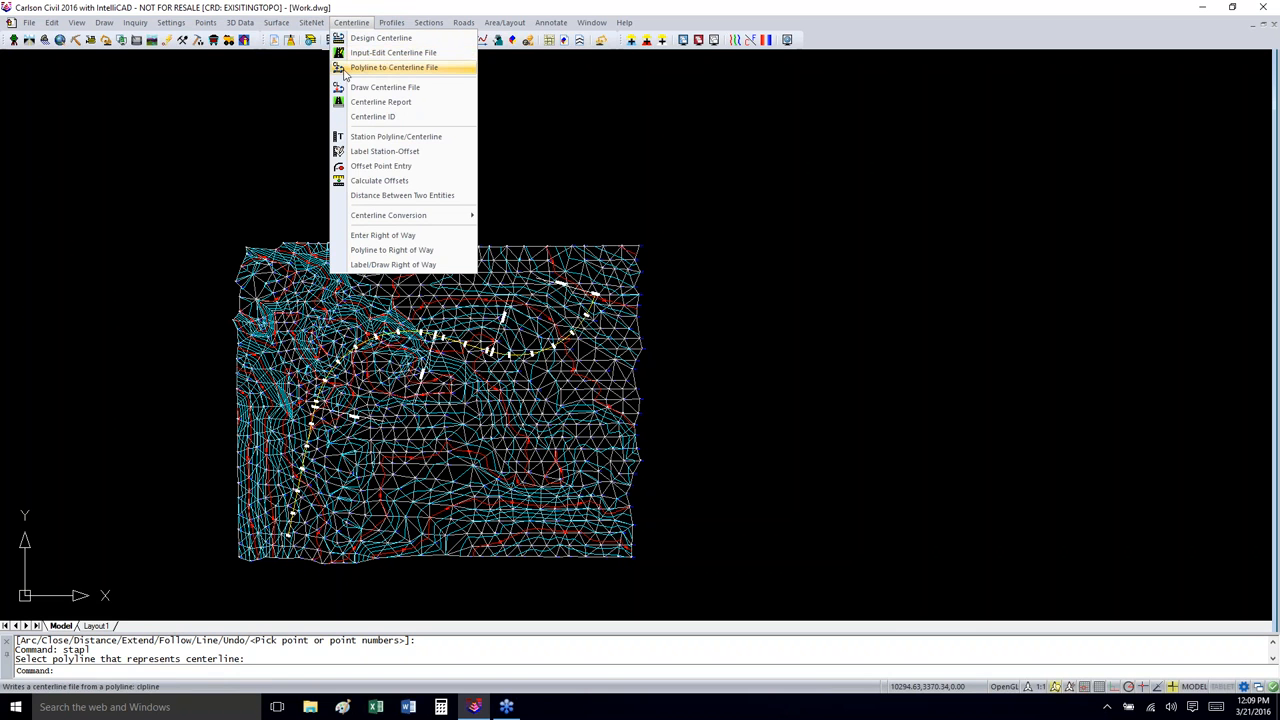
click(287, 67)
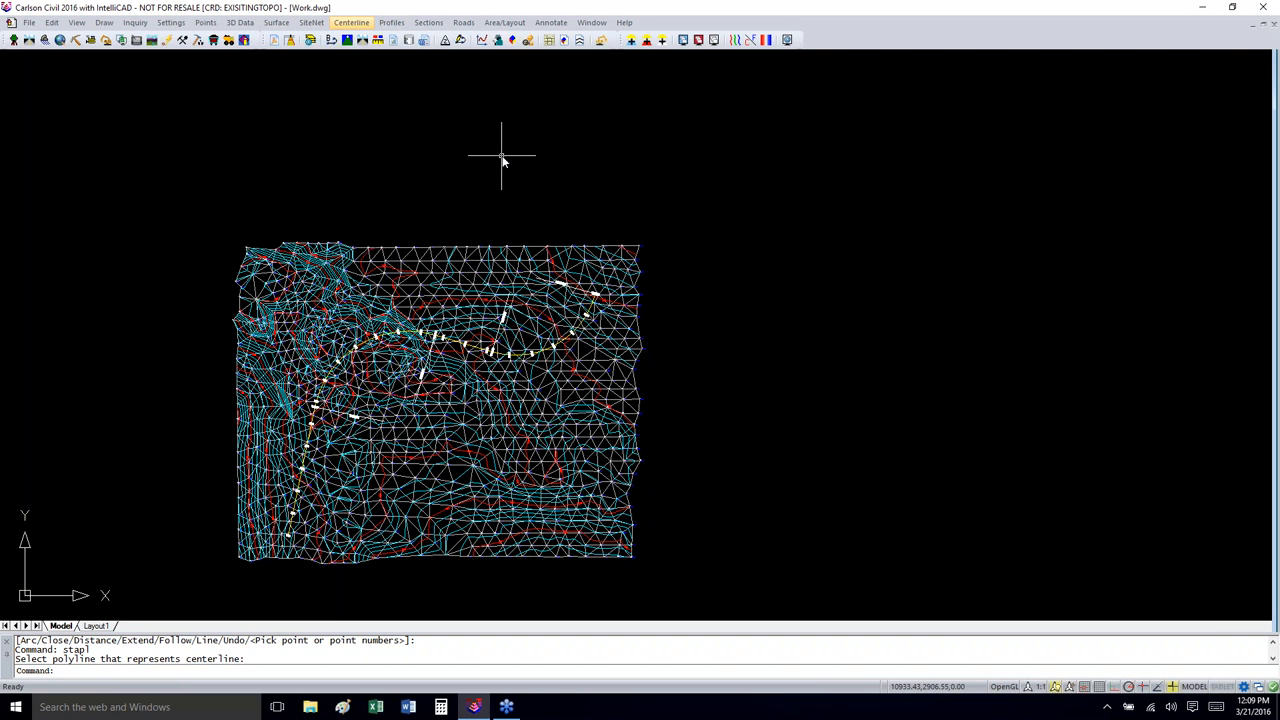
Step: Freeze the point, contour and triangulation layers by selecting a group of their entities southeast of the centerline
click(78, 22)
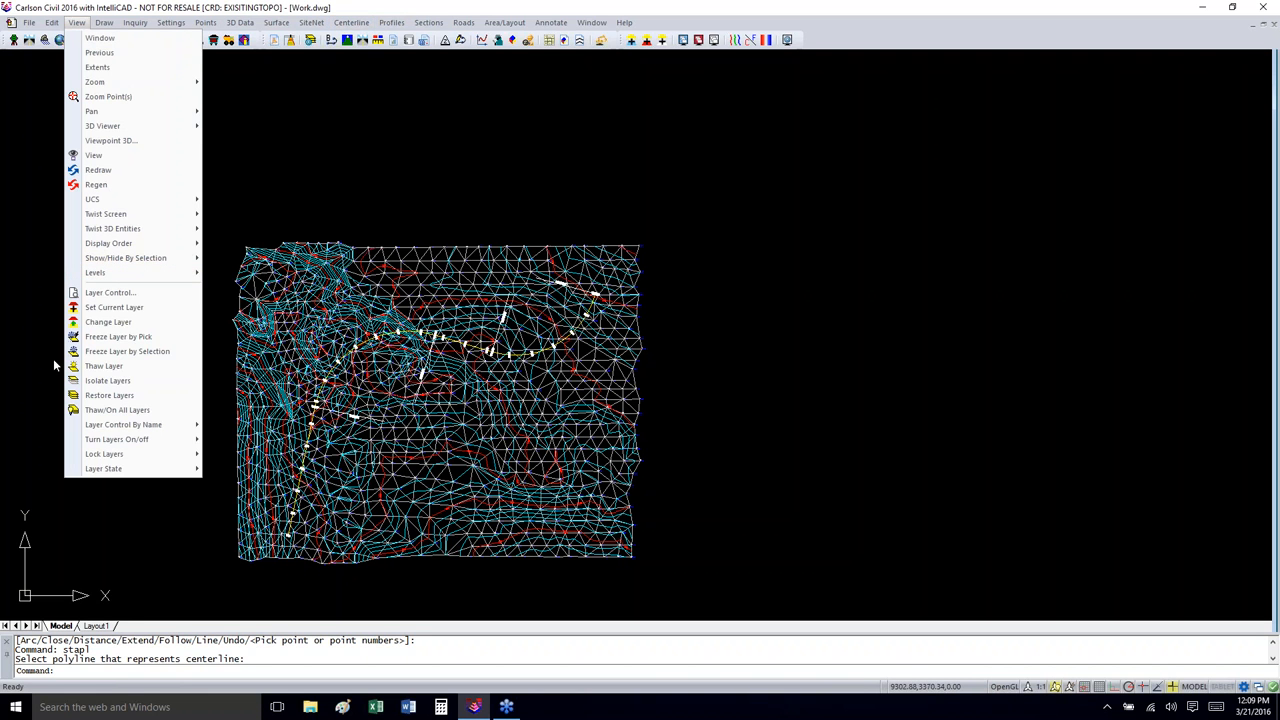
click(105, 352)
scroll(408, 350, up, 2)
scroll(405, 345, up, 3)
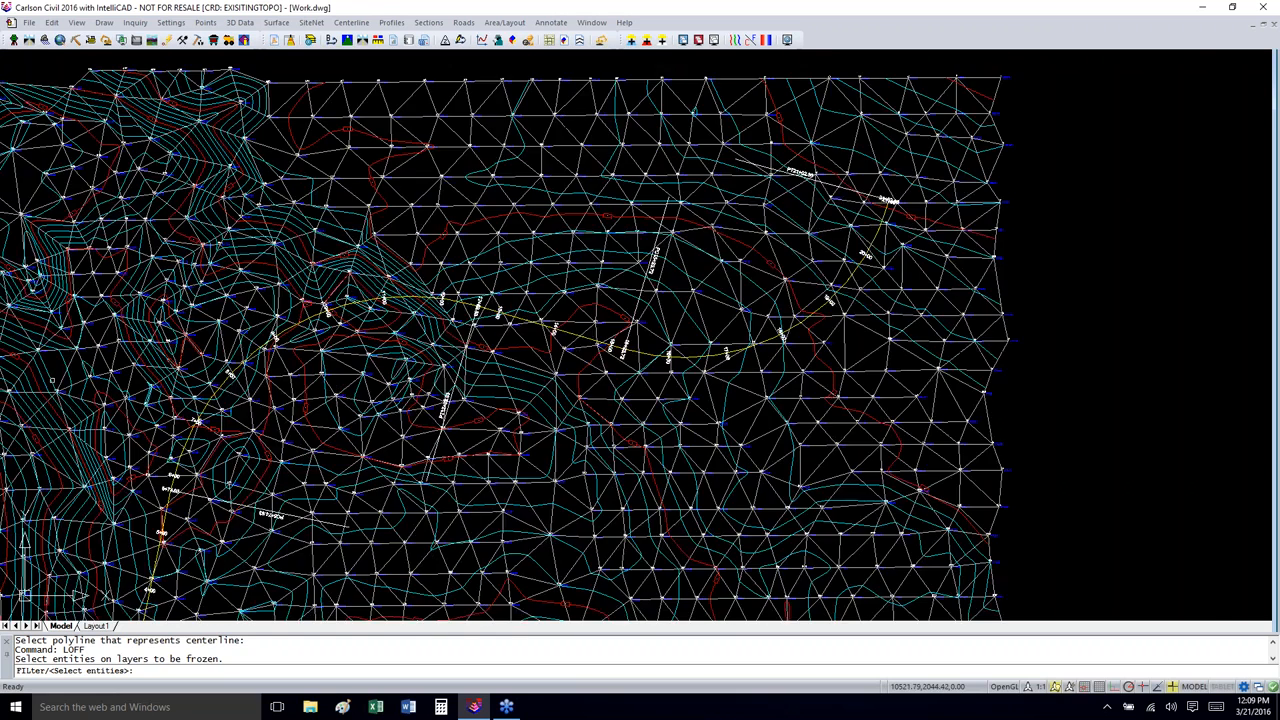
click(1110, 408)
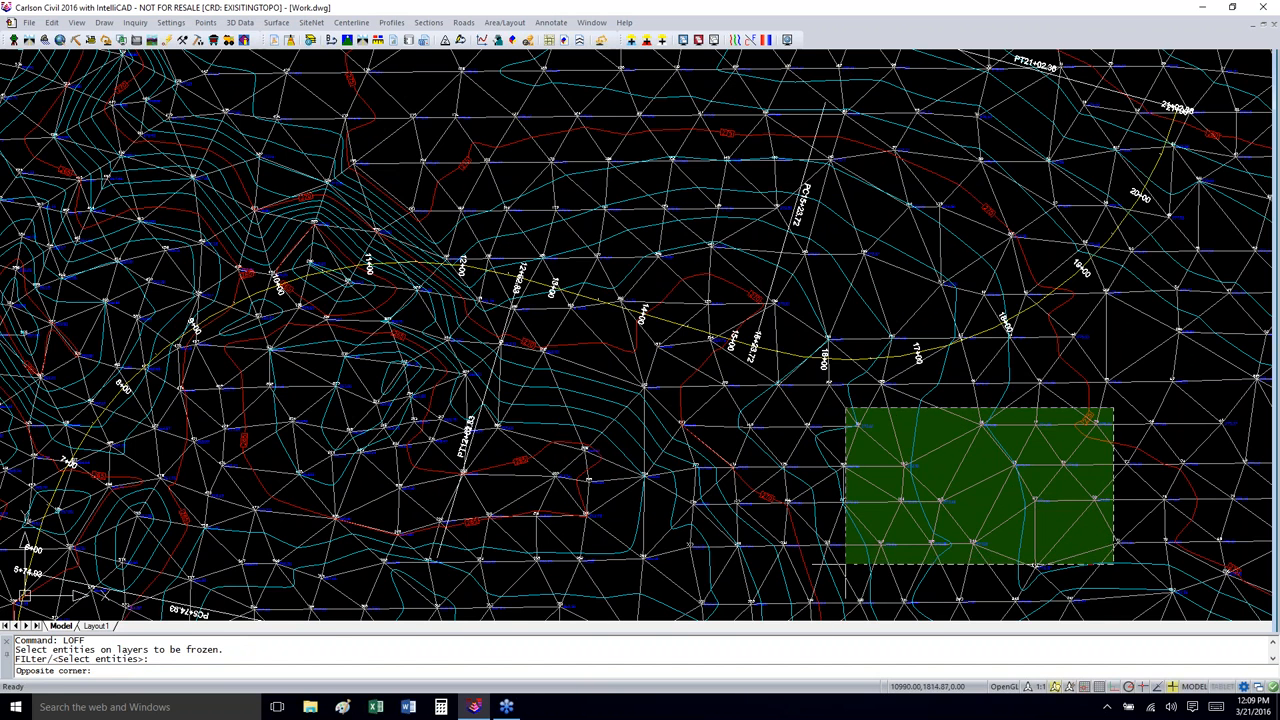
click(846, 570)
key(Return)
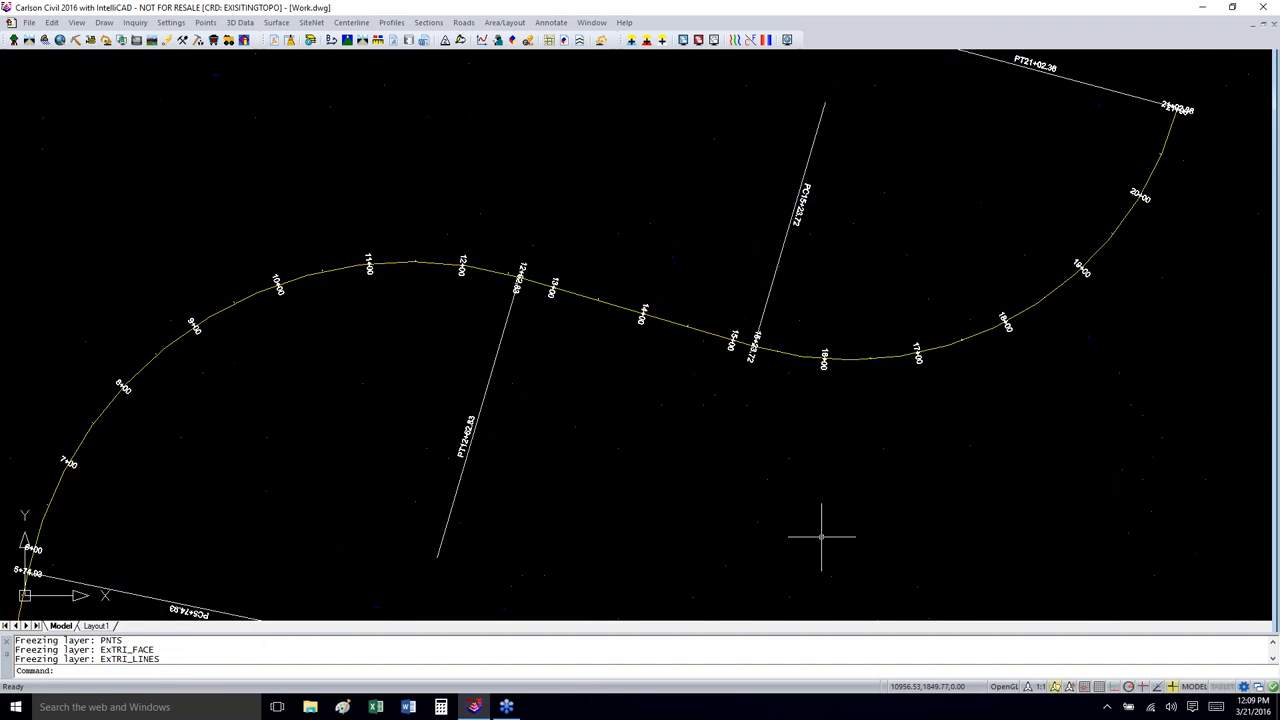
scroll(650, 468, down, 3)
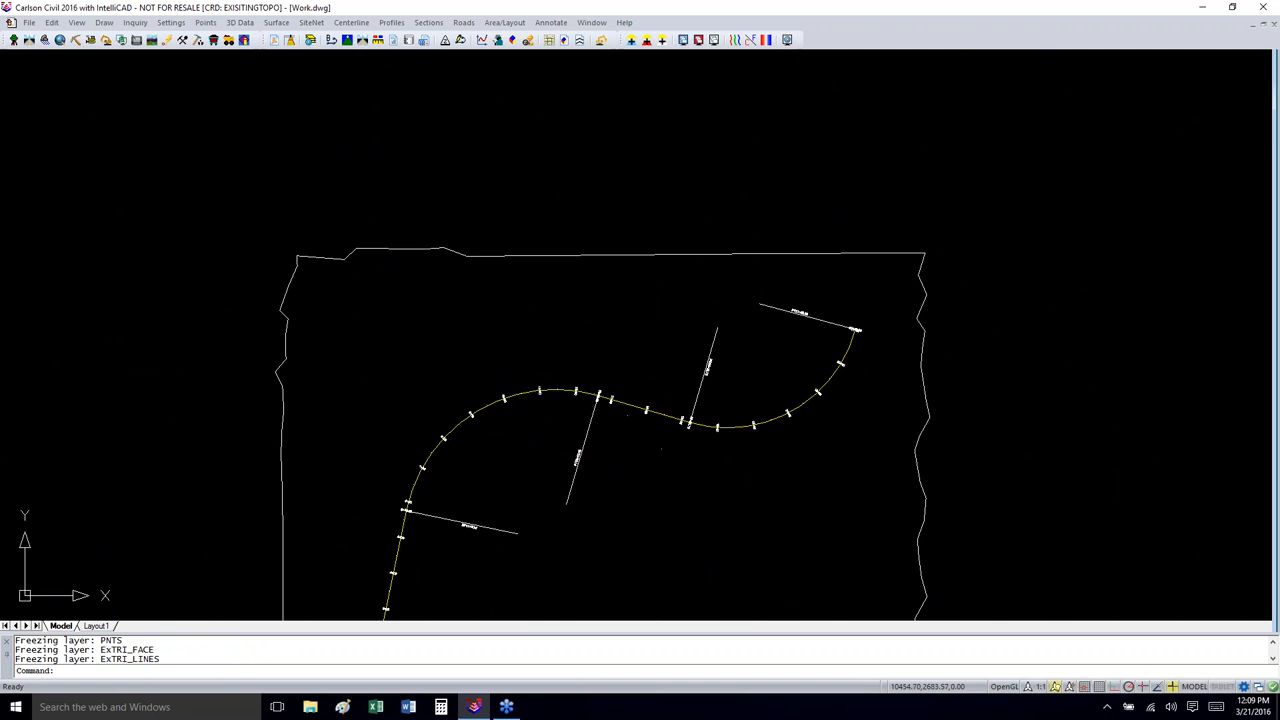
middle_drag(531, 192, 543, 167)
scroll(544, 135, down, 4)
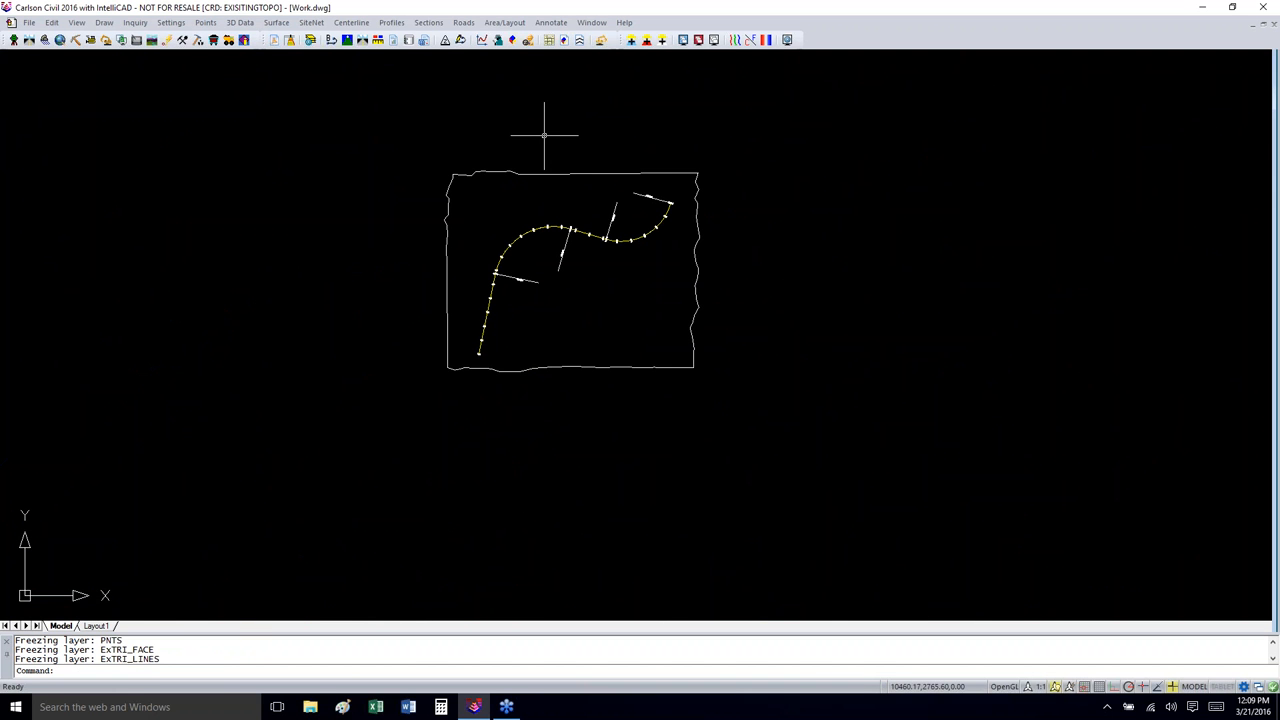
scroll(544, 135, up, 2)
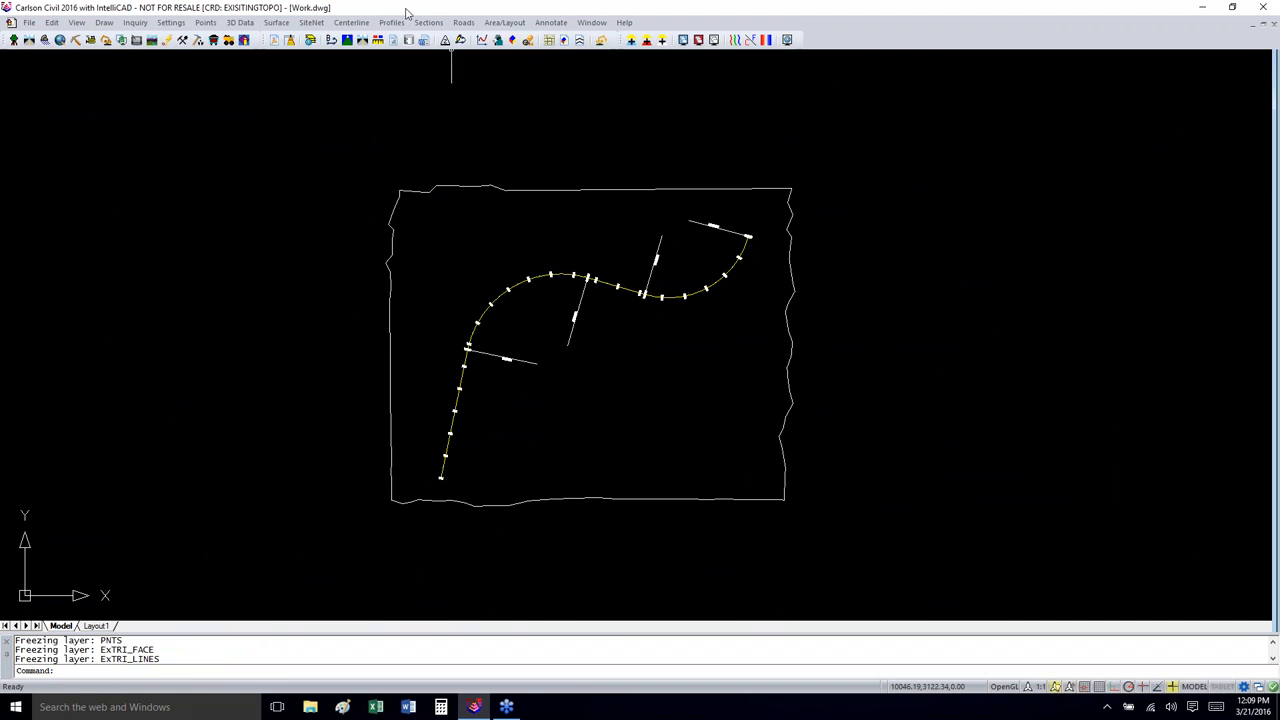
Step: Start the Road Network and assign Existing.tin as its existing surface in the processing settings
click(463, 22)
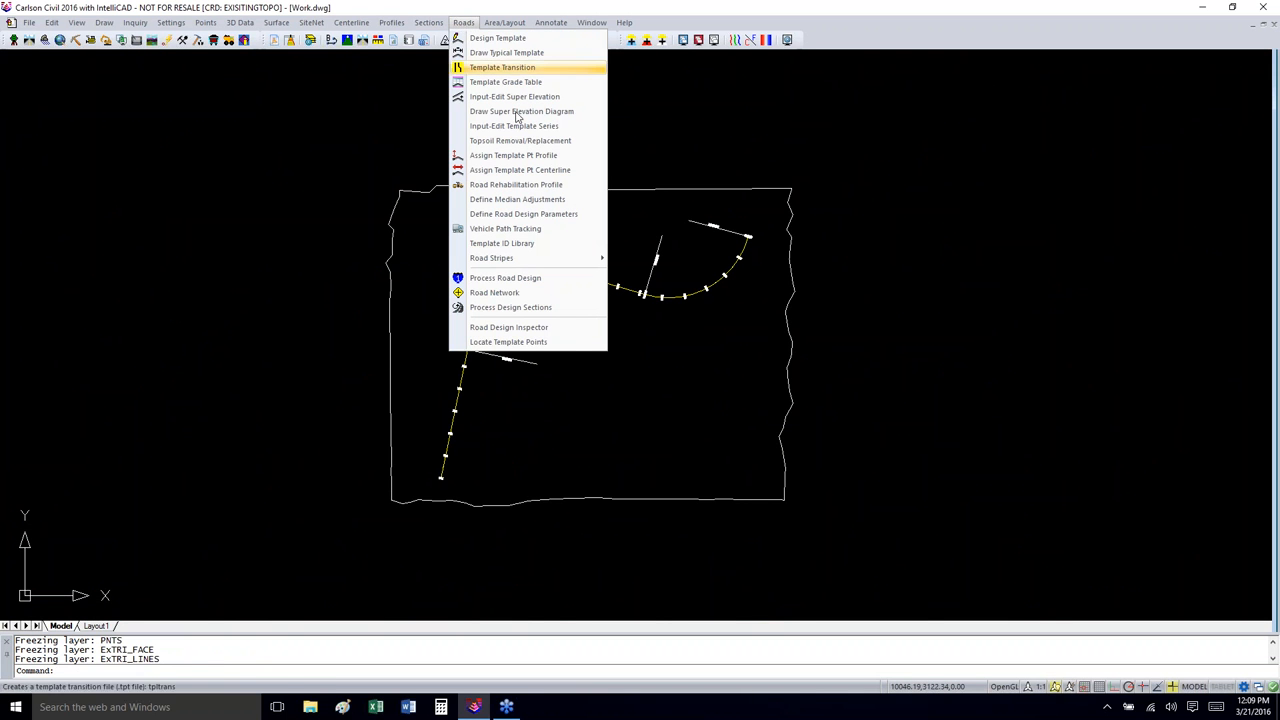
click(513, 298)
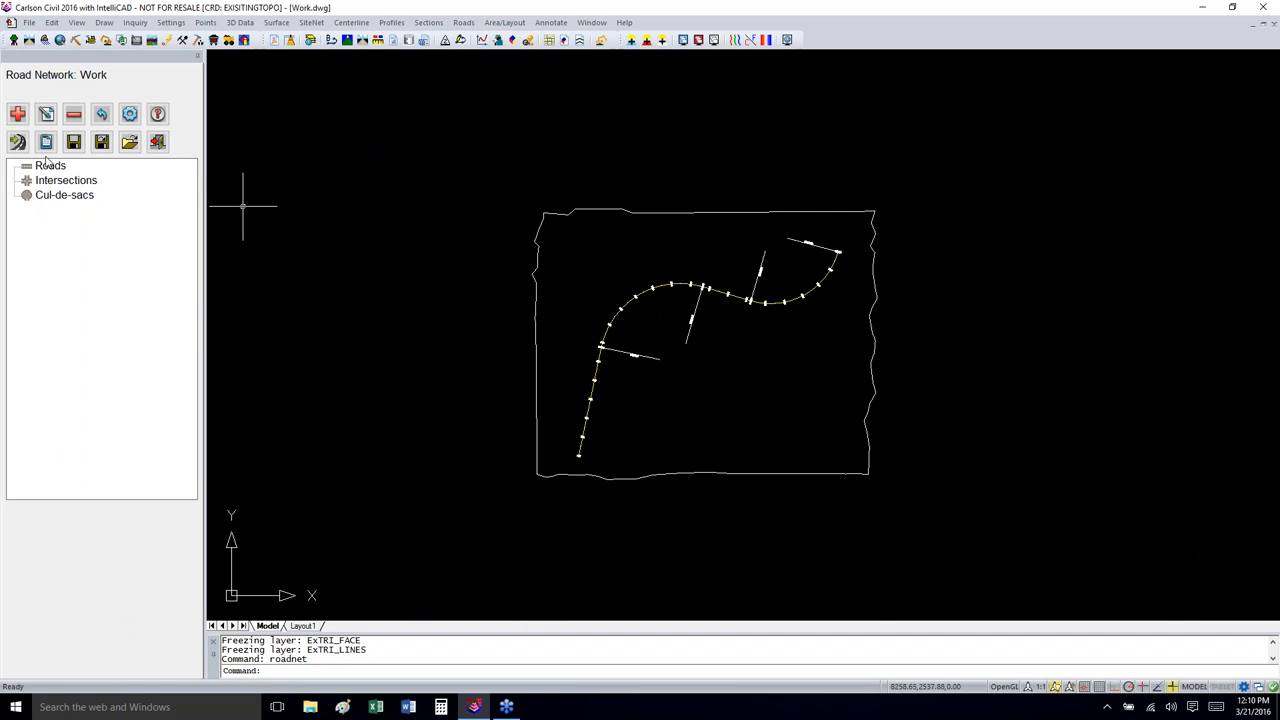
click(130, 115)
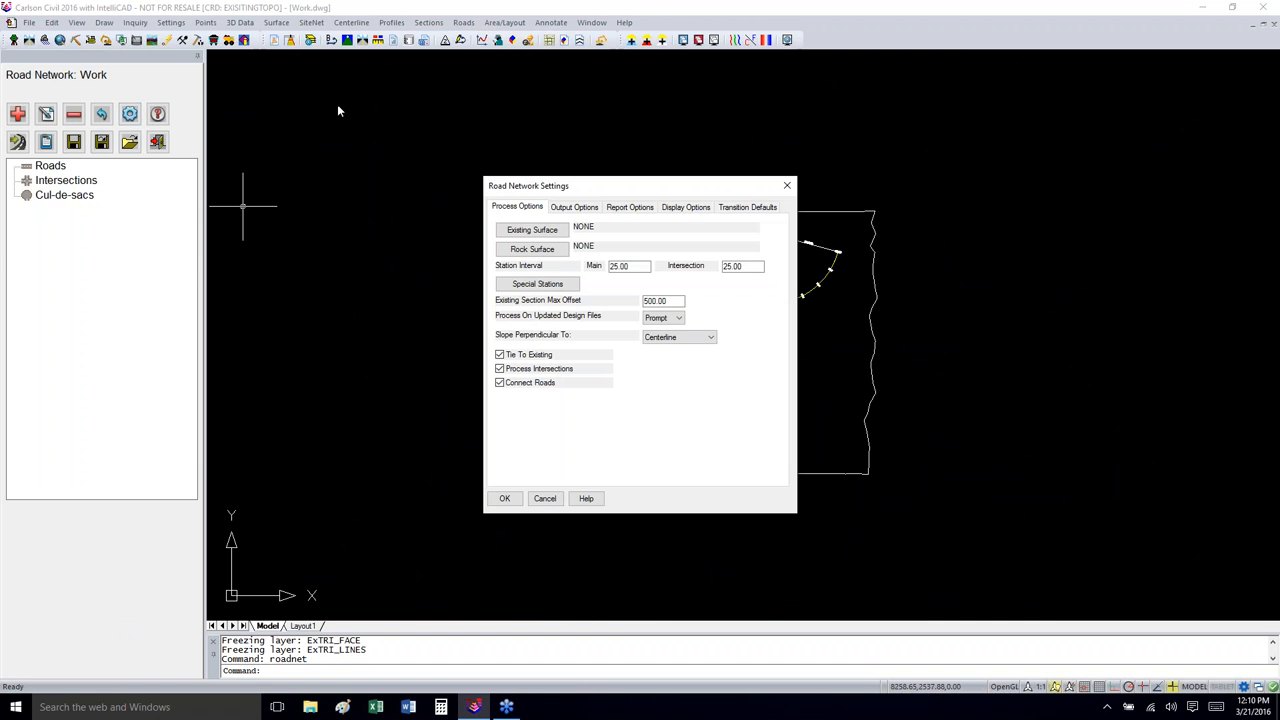
click(531, 231)
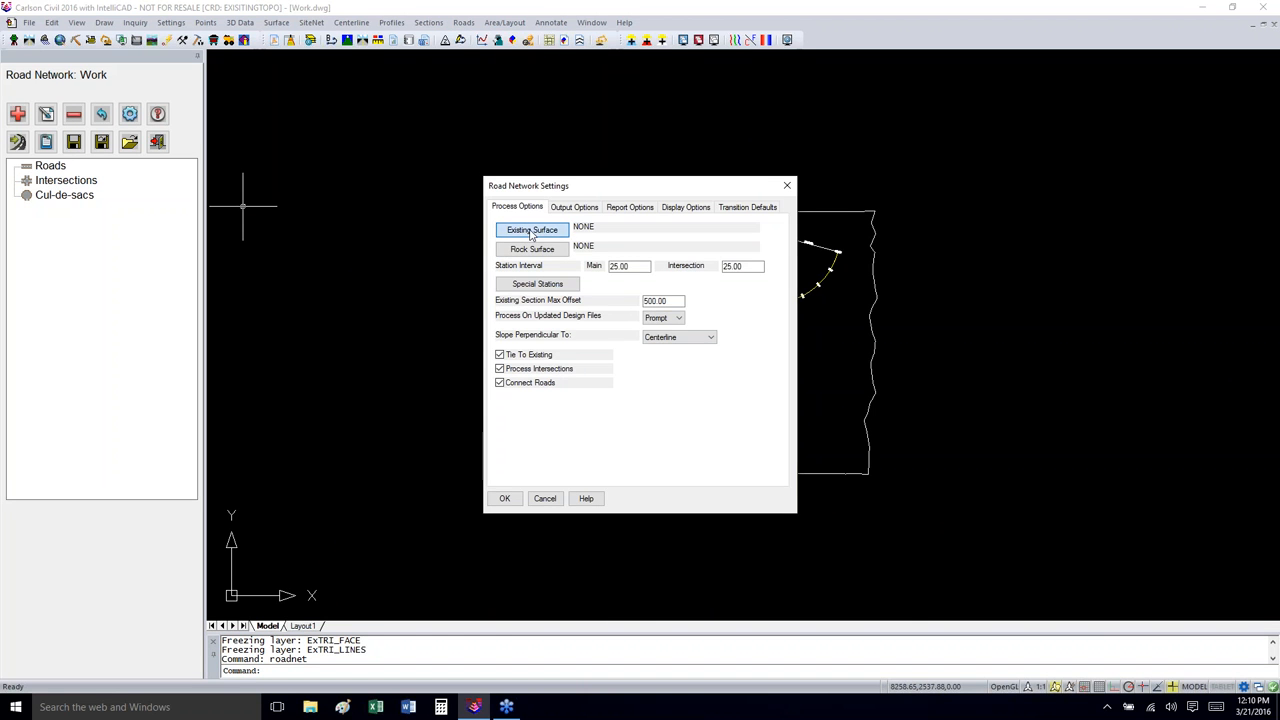
click(752, 274)
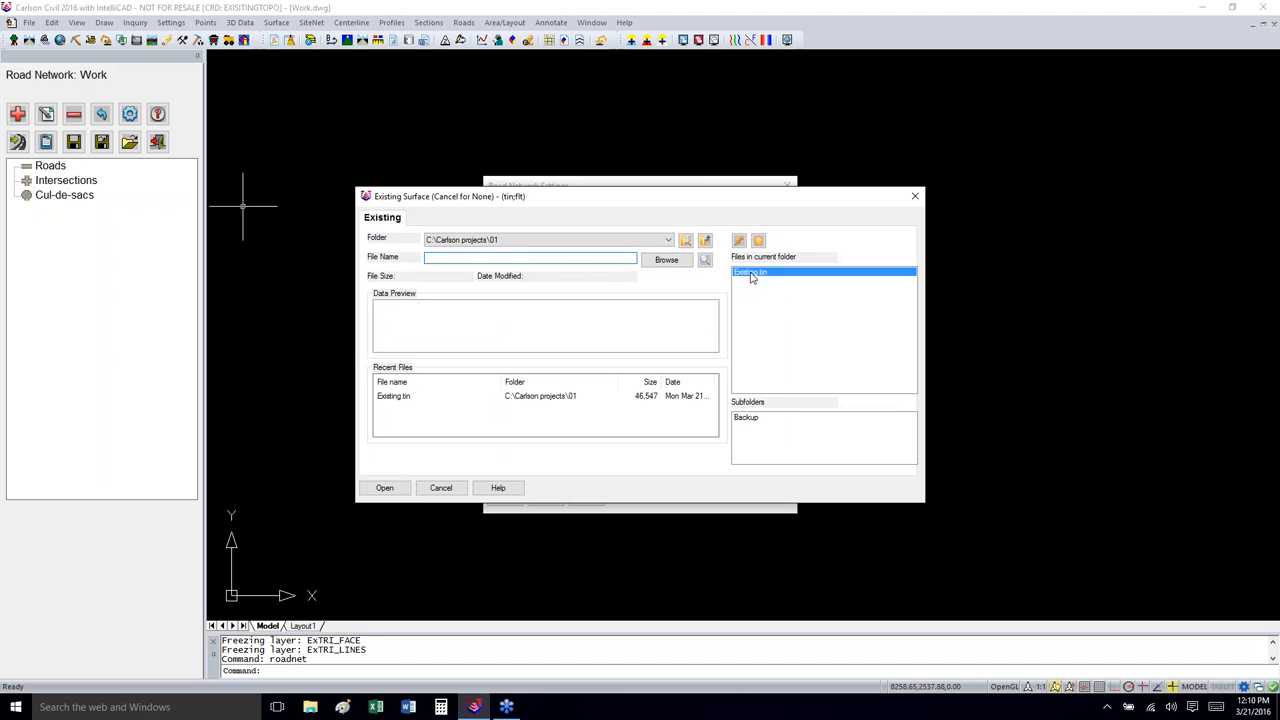
click(386, 488)
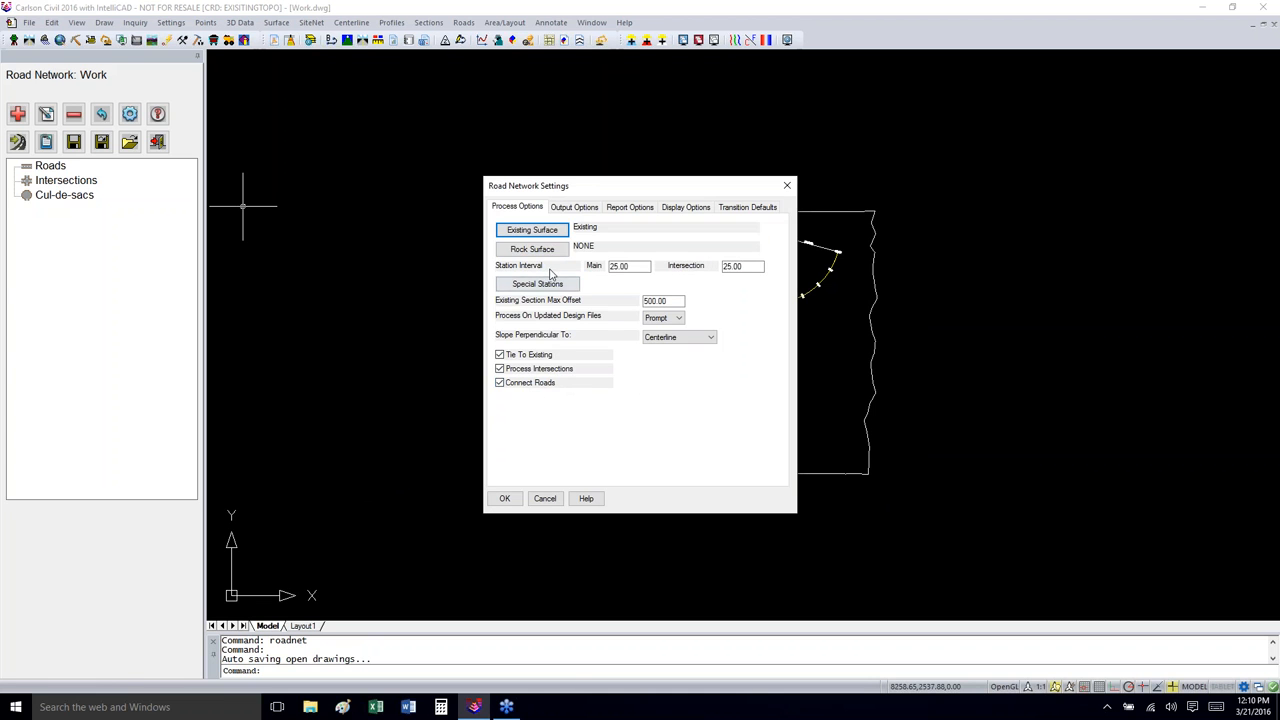
Step: Set the contour interval to 1 in the Road Network's triangulate and contour output setup
click(572, 209)
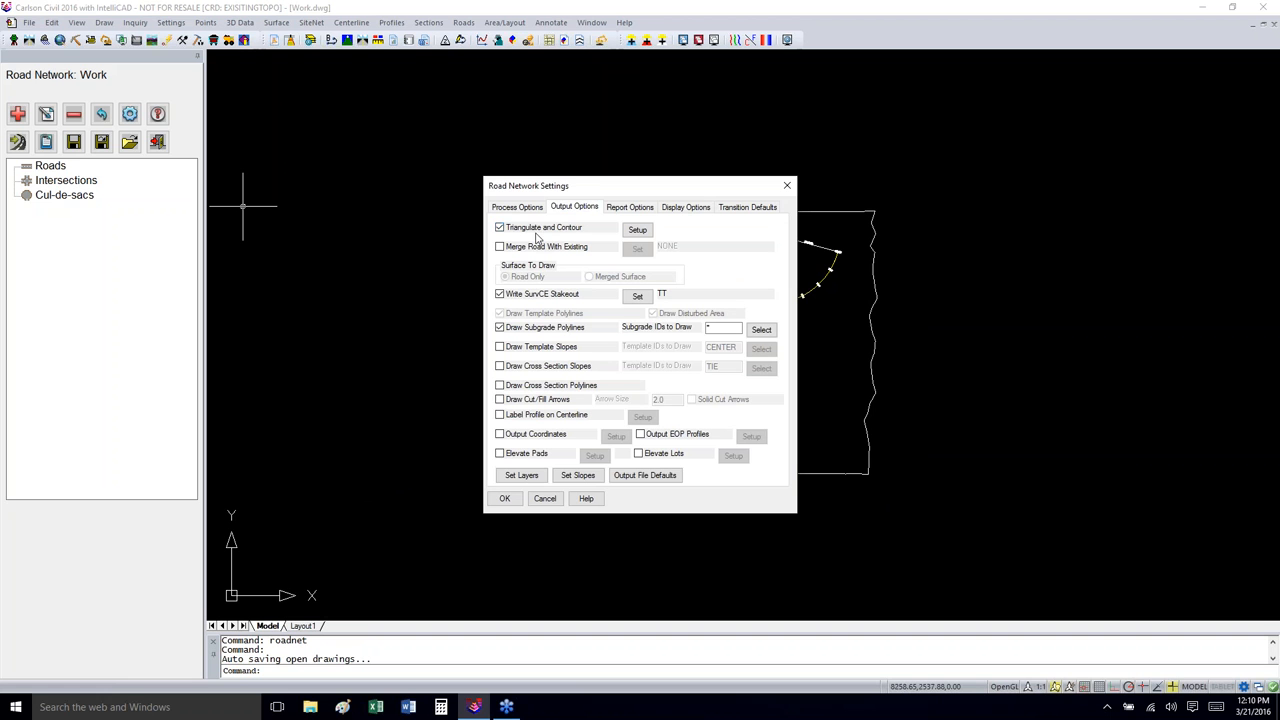
click(637, 231)
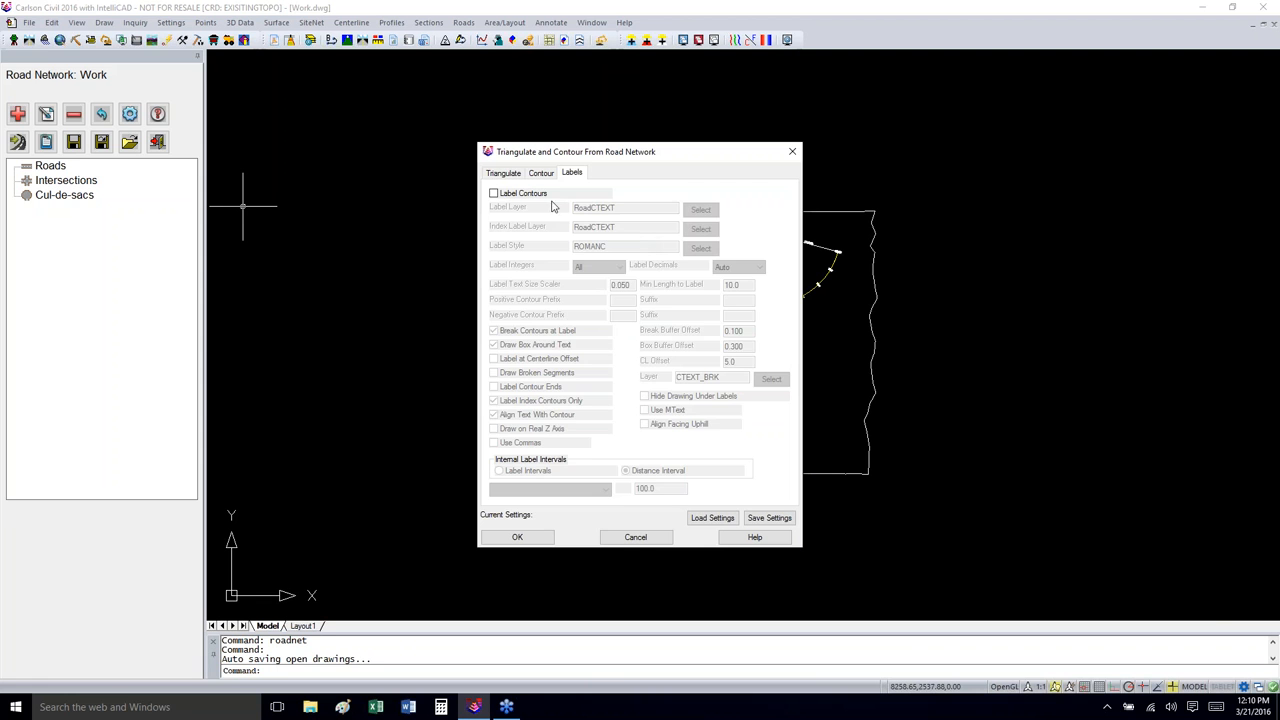
click(495, 175)
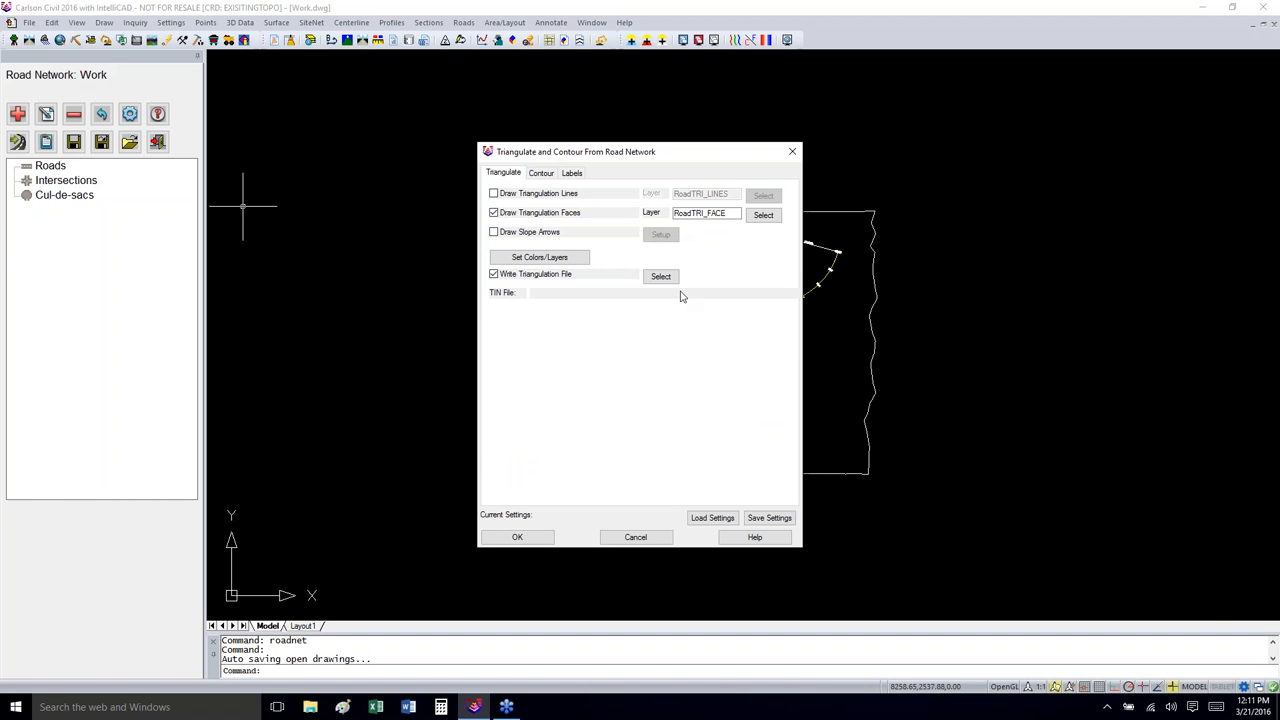
click(541, 174)
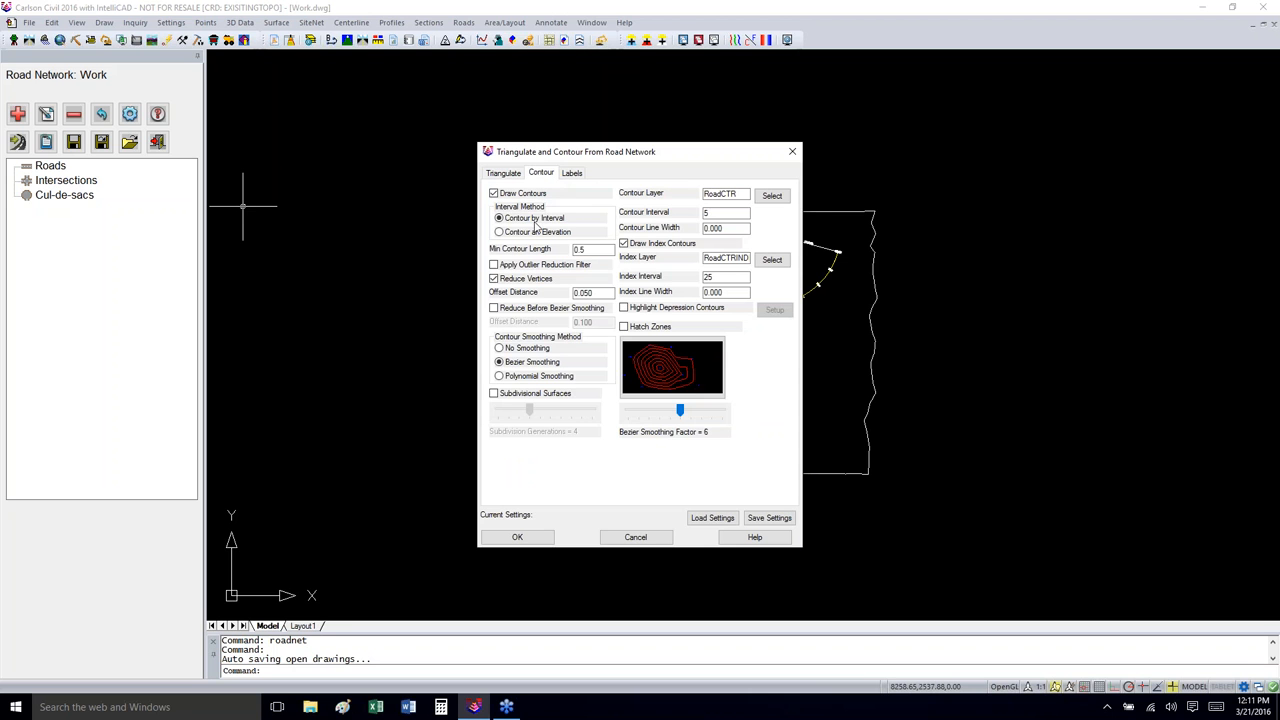
double_click(715, 213)
text(1)
Step: Enable labels on the road contours, using an internal distance interval of 200
click(572, 174)
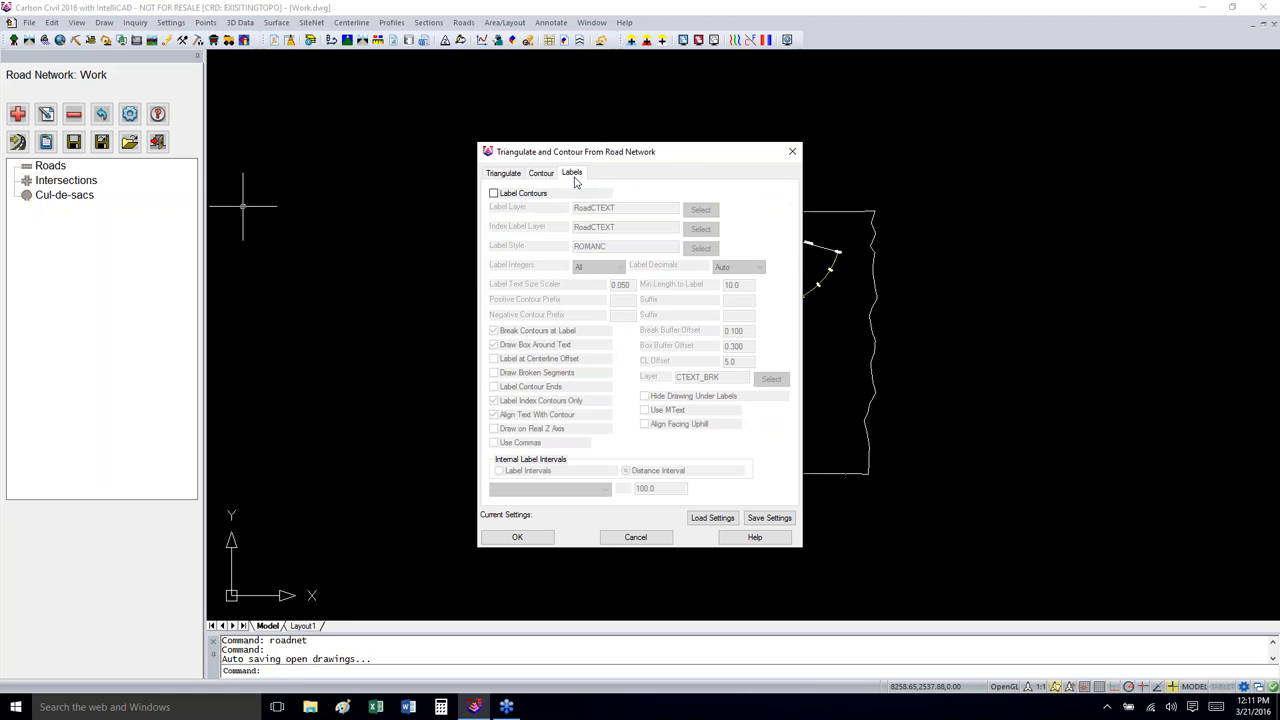
click(493, 193)
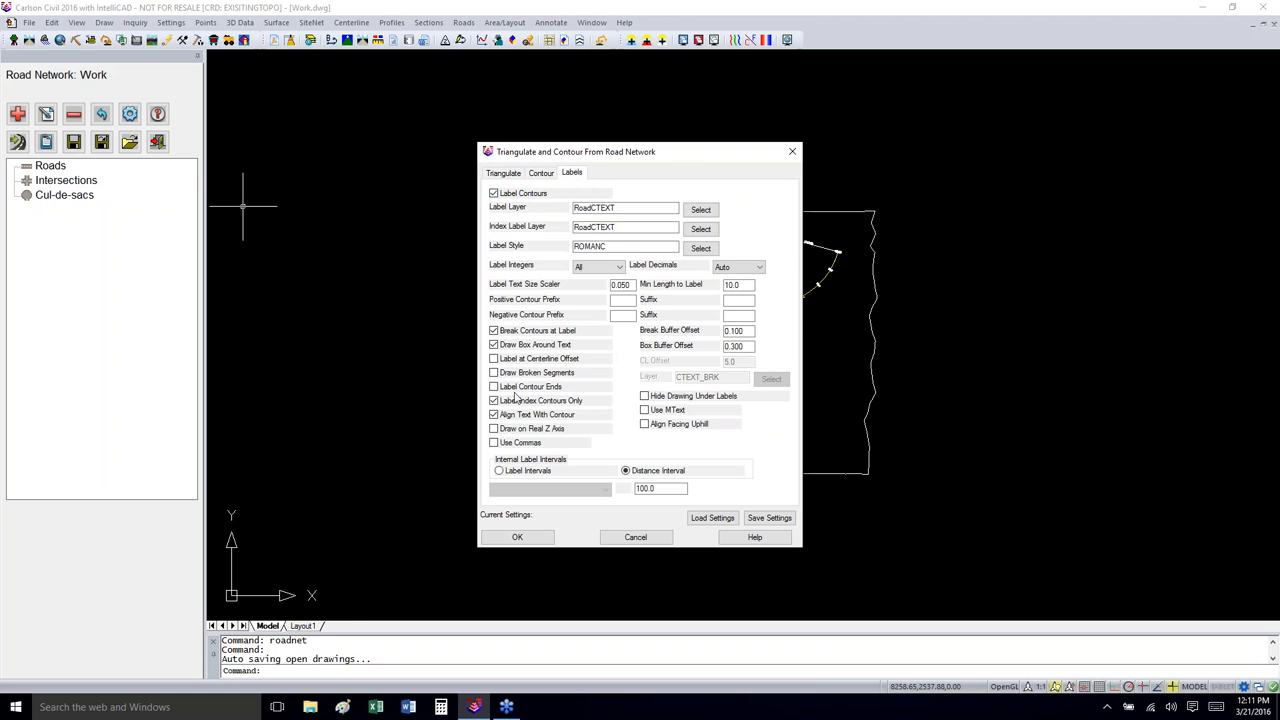
double_click(664, 489)
text(200)
click(498, 471)
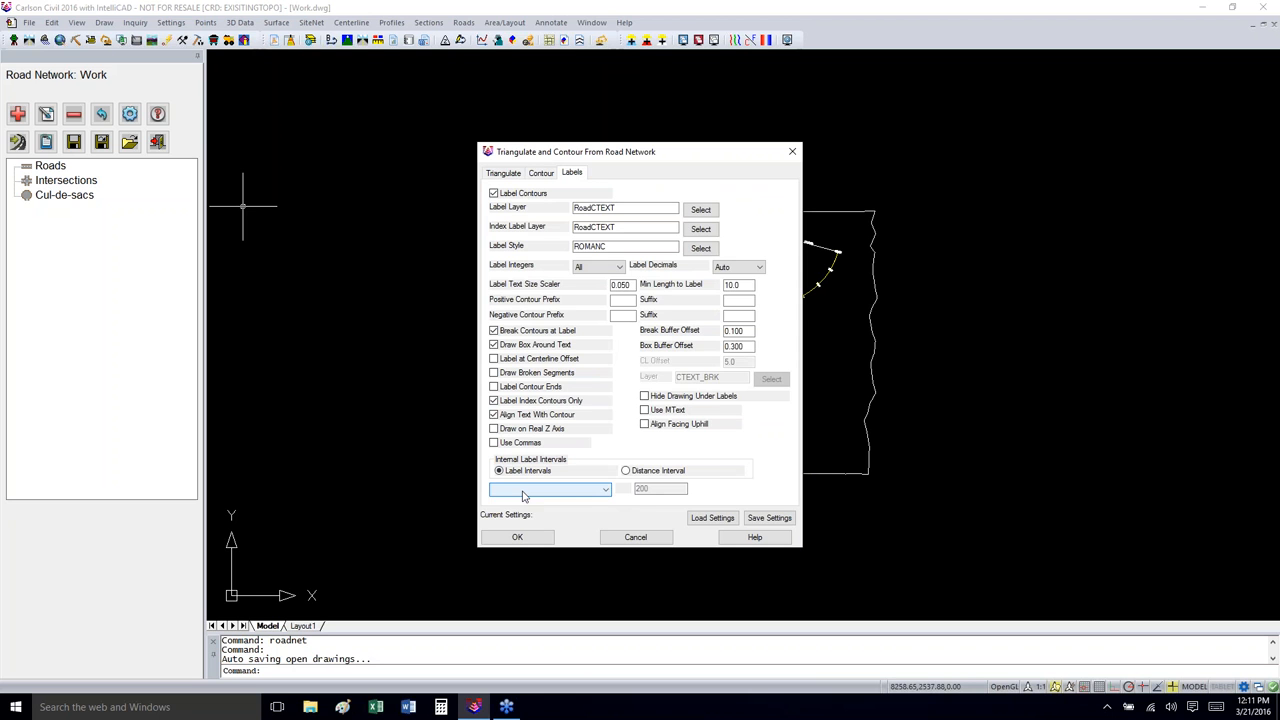
click(625, 471)
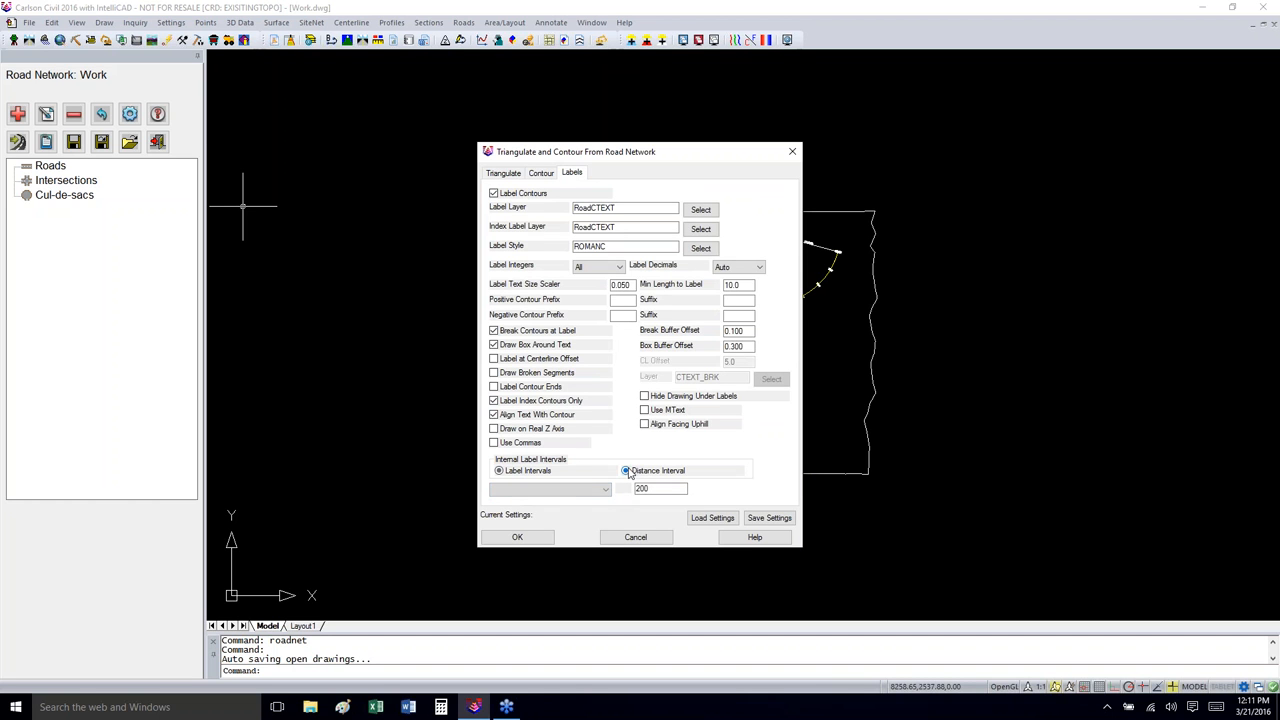
click(518, 538)
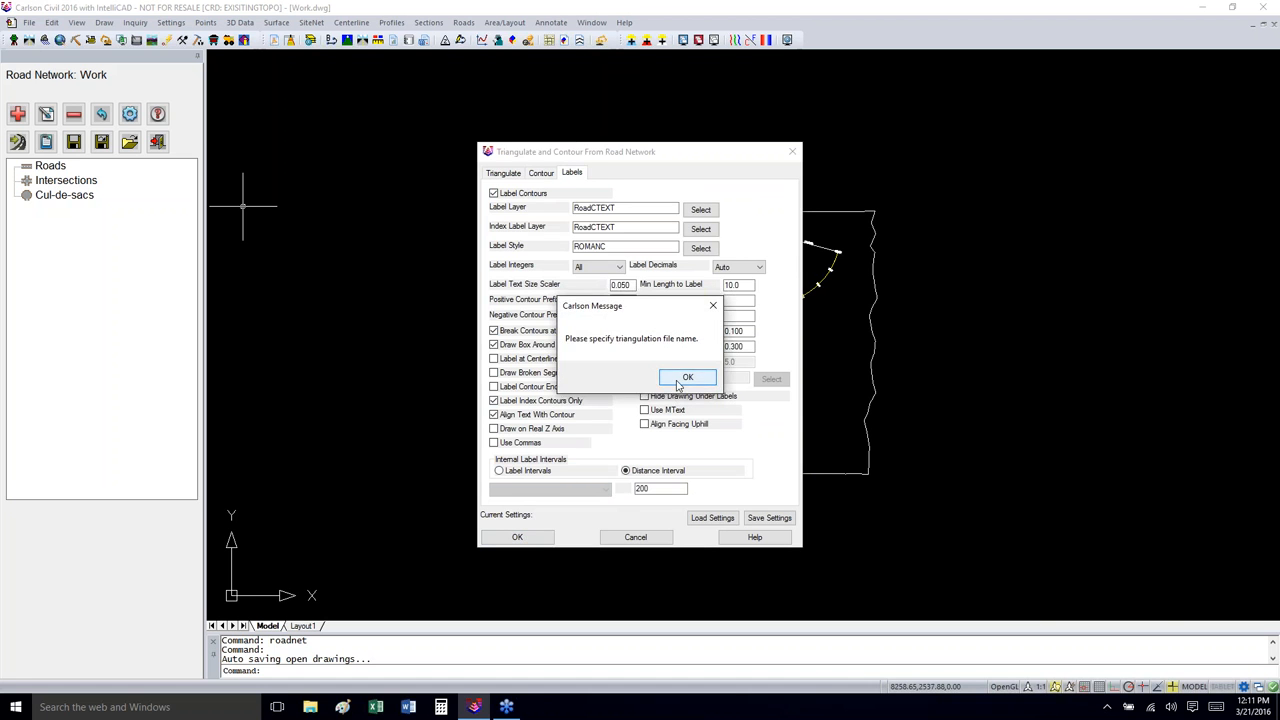
click(680, 384)
Step: Specify RoadFG as the triangulation file to write, and accept the triangulate and contour setup
click(509, 174)
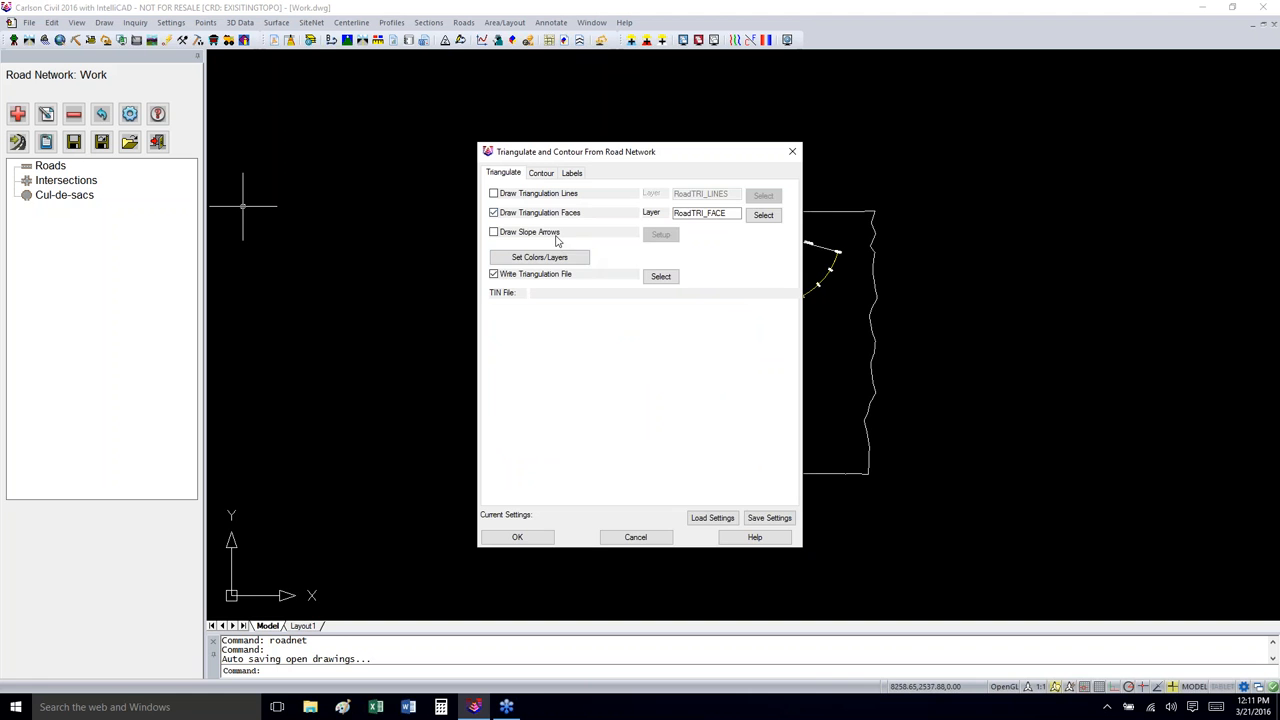
click(661, 277)
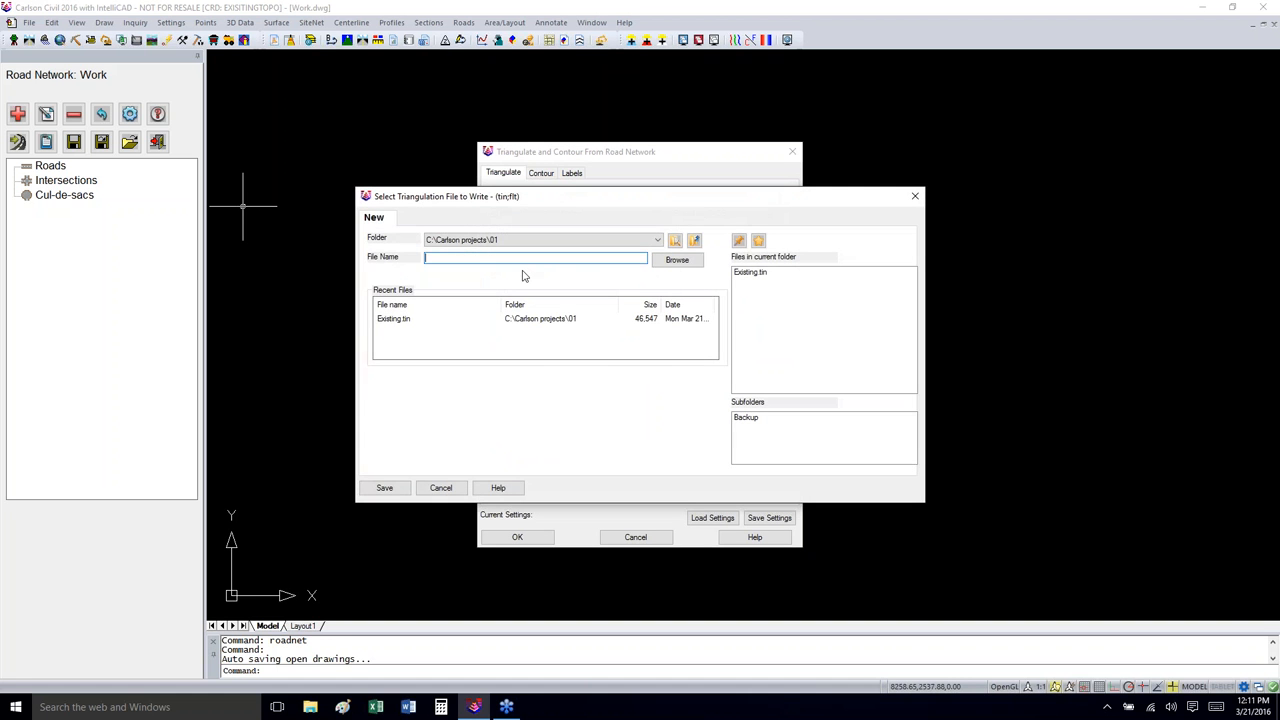
text(RoadFG)
click(386, 490)
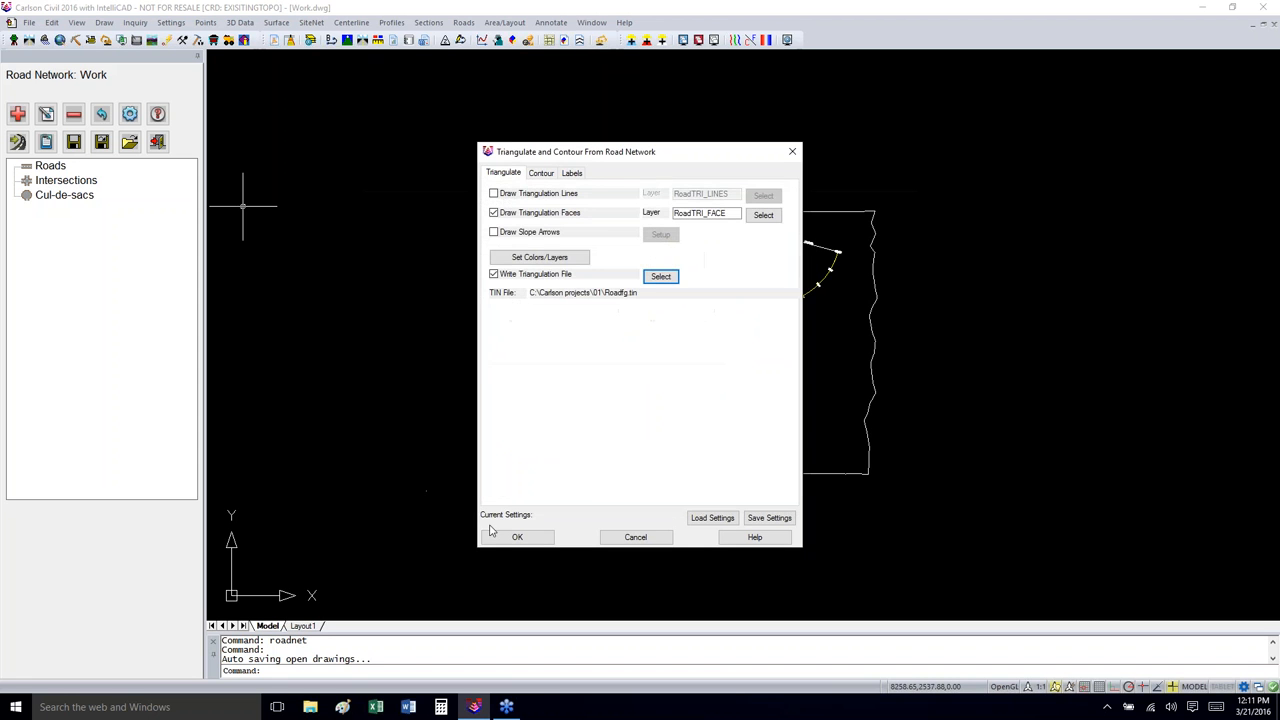
click(512, 535)
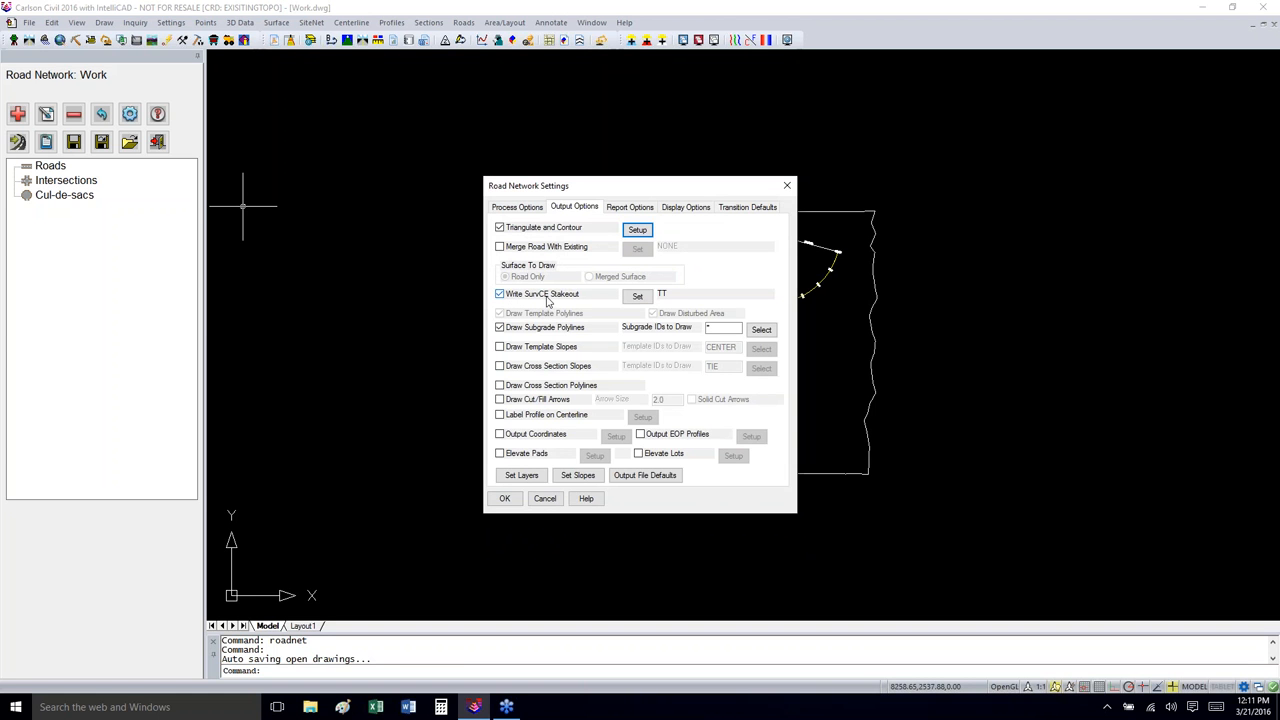
Step: Set the SurvCE stakeout output file to RoadFG
click(638, 297)
click(638, 297)
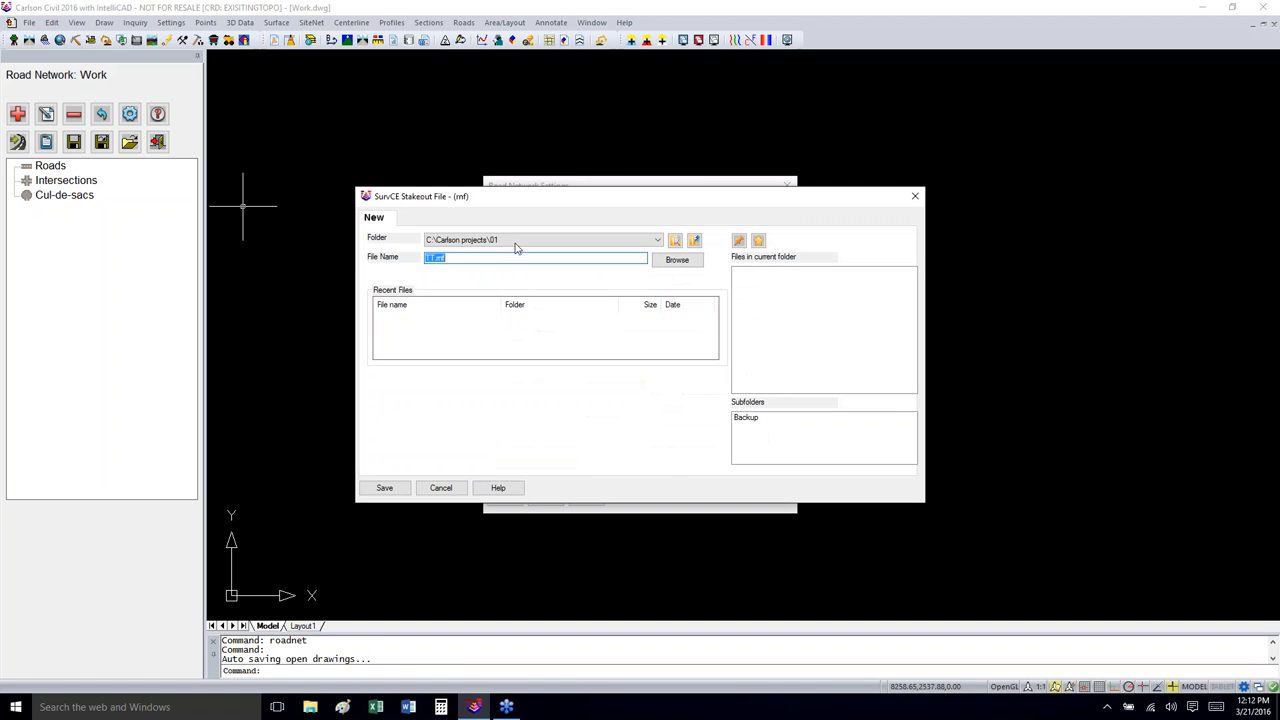
text(RoadFG)
click(387, 488)
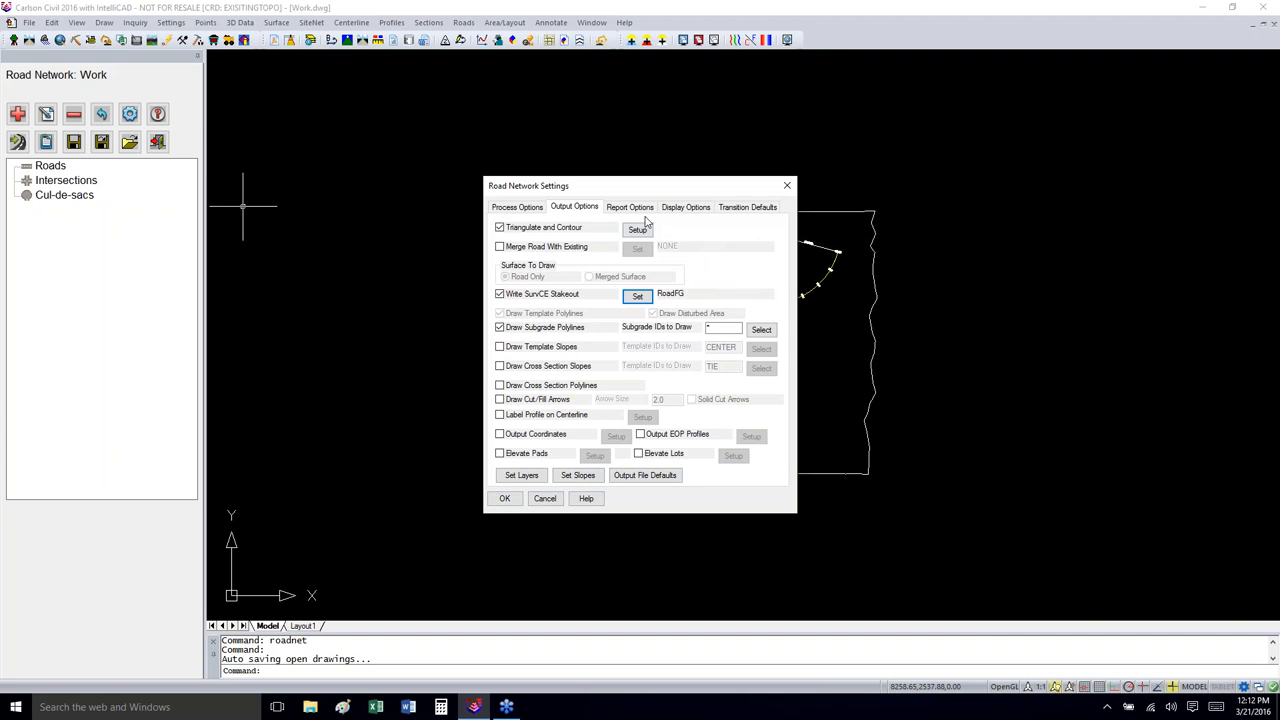
Step: Review the report, display and transition default options, and accept the Road Network settings
click(645, 209)
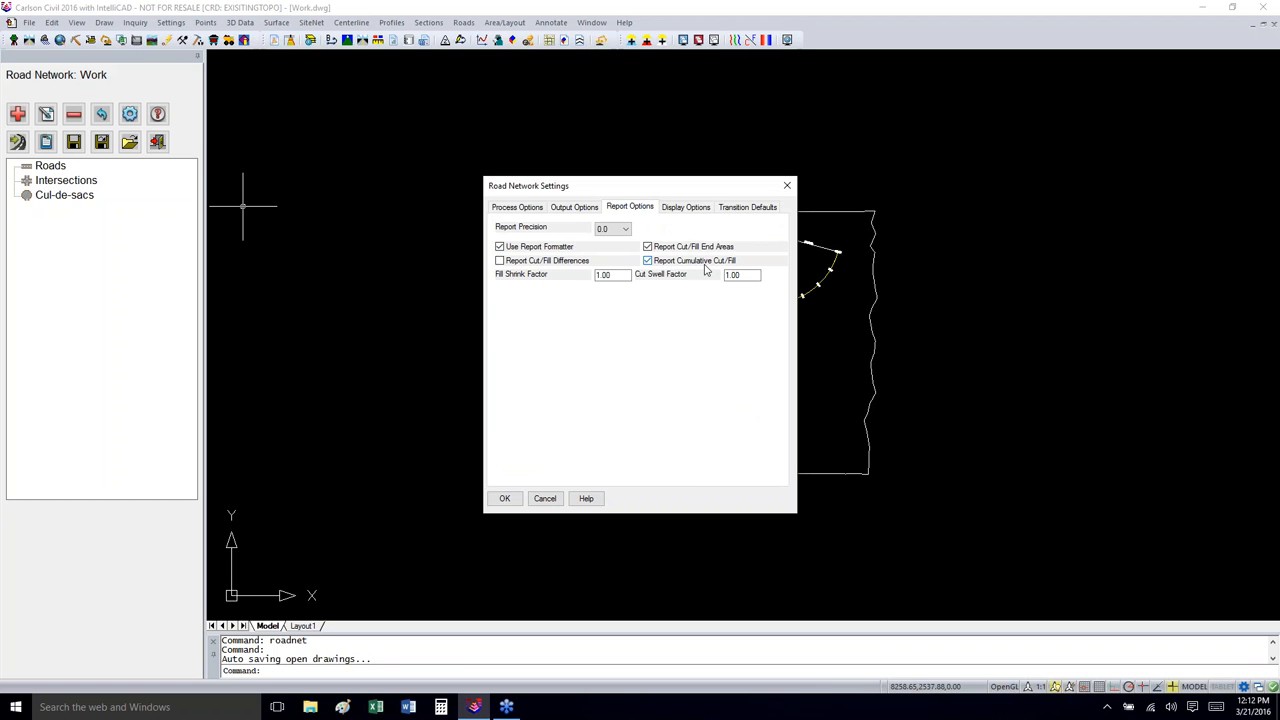
click(685, 208)
click(724, 210)
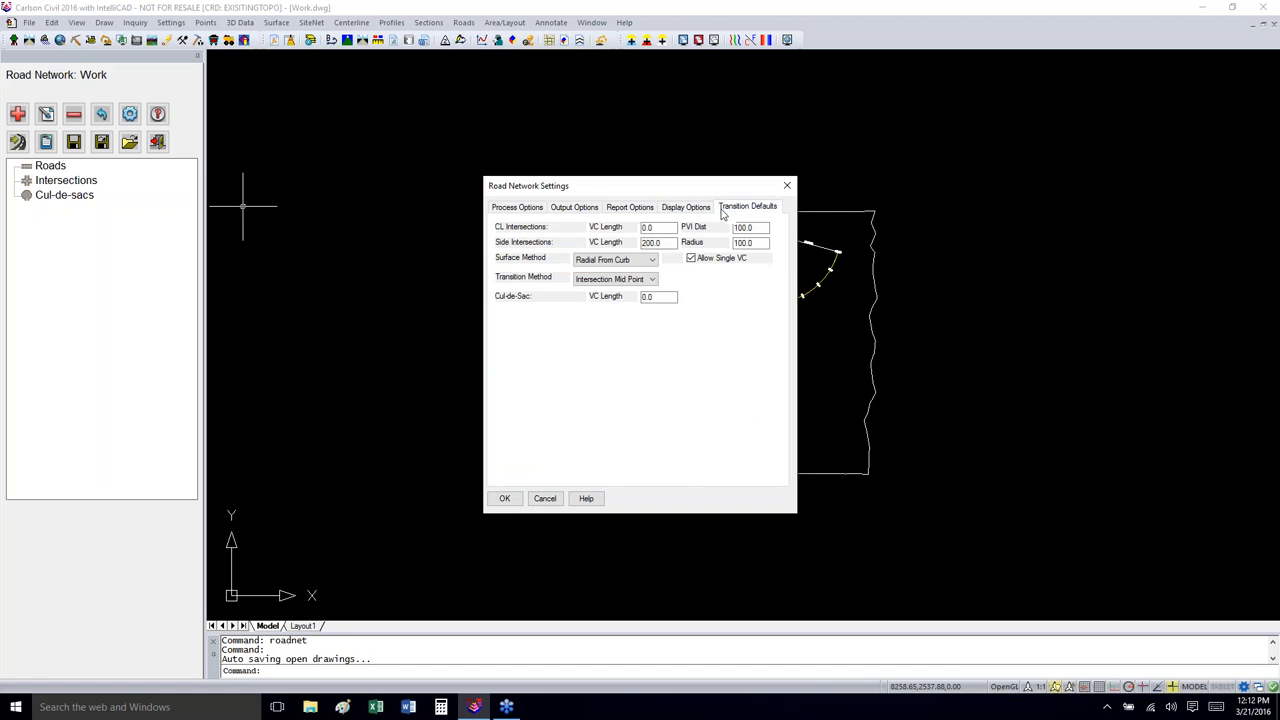
click(505, 499)
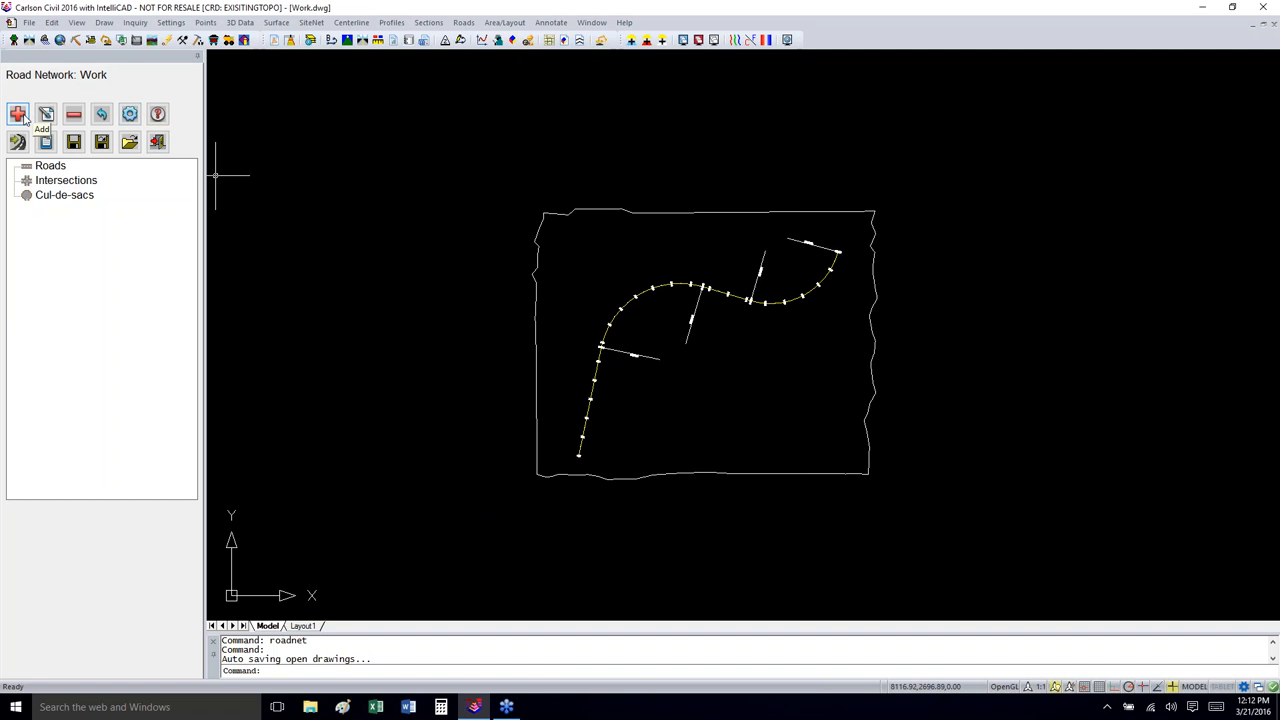
Step: Add a road from the stationed centerline polyline, saving its centerline file as Main and using a new profile file Main.pro
click(17, 116)
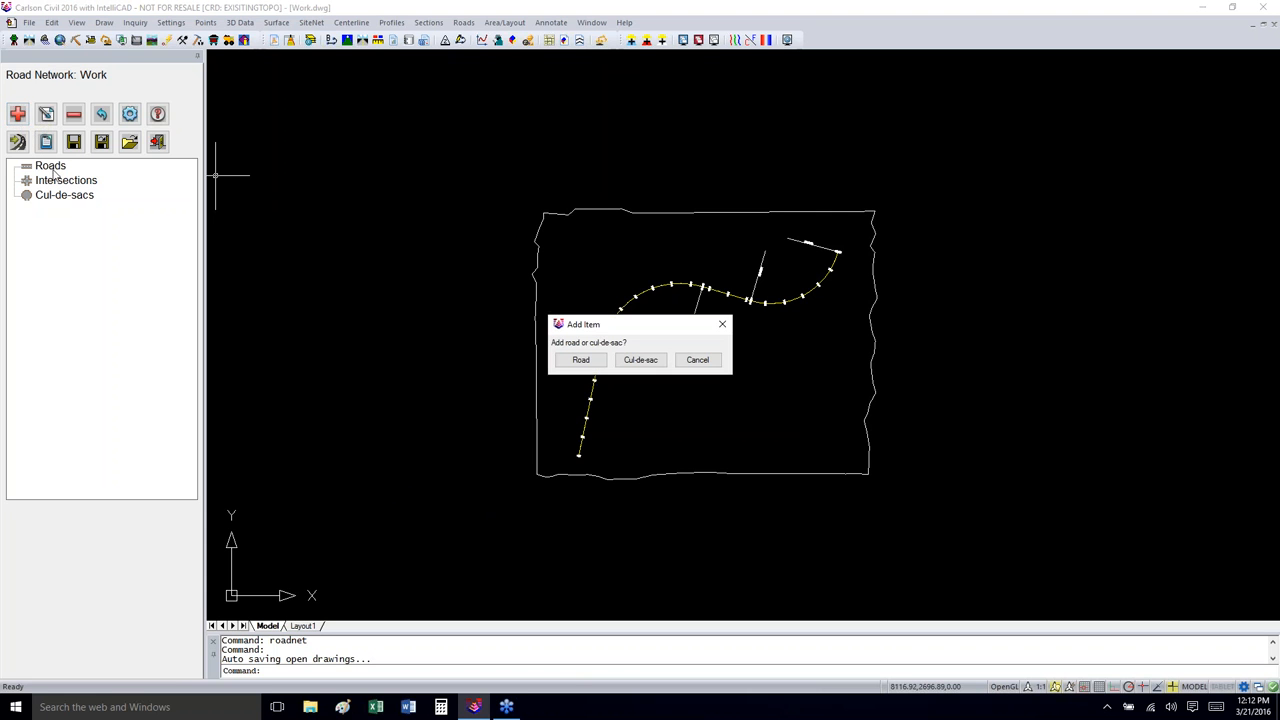
click(580, 360)
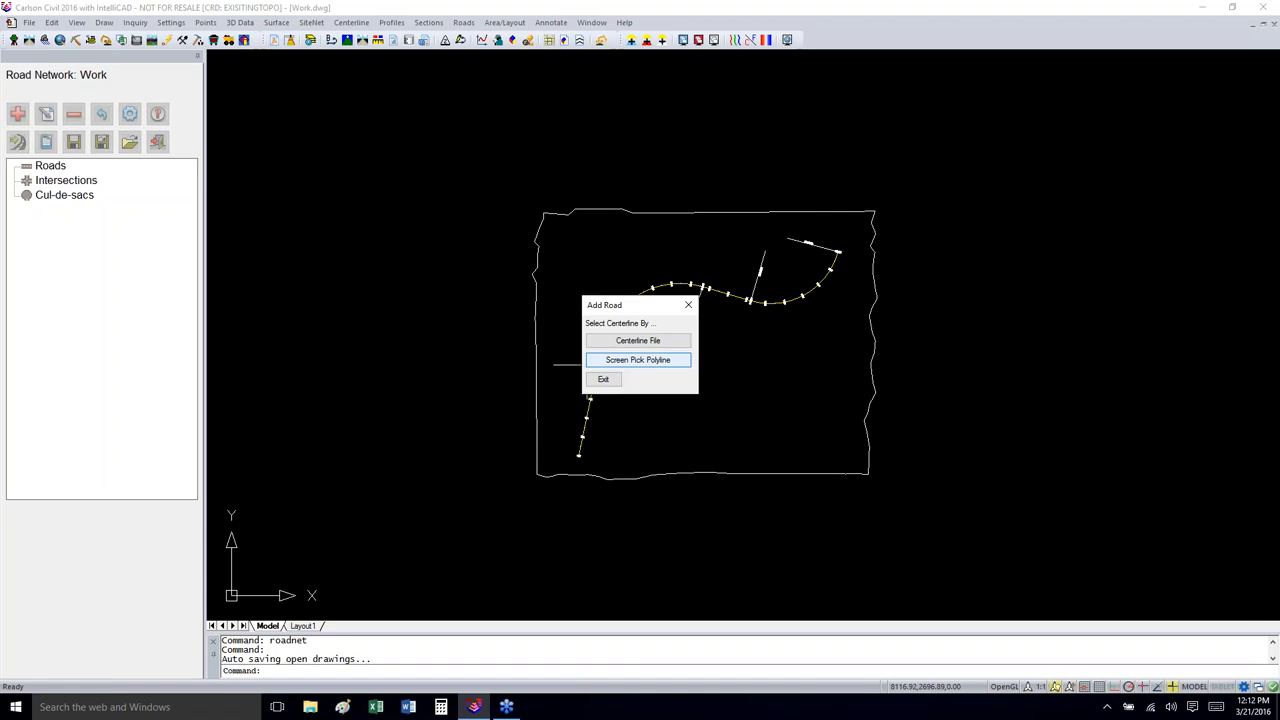
click(681, 369)
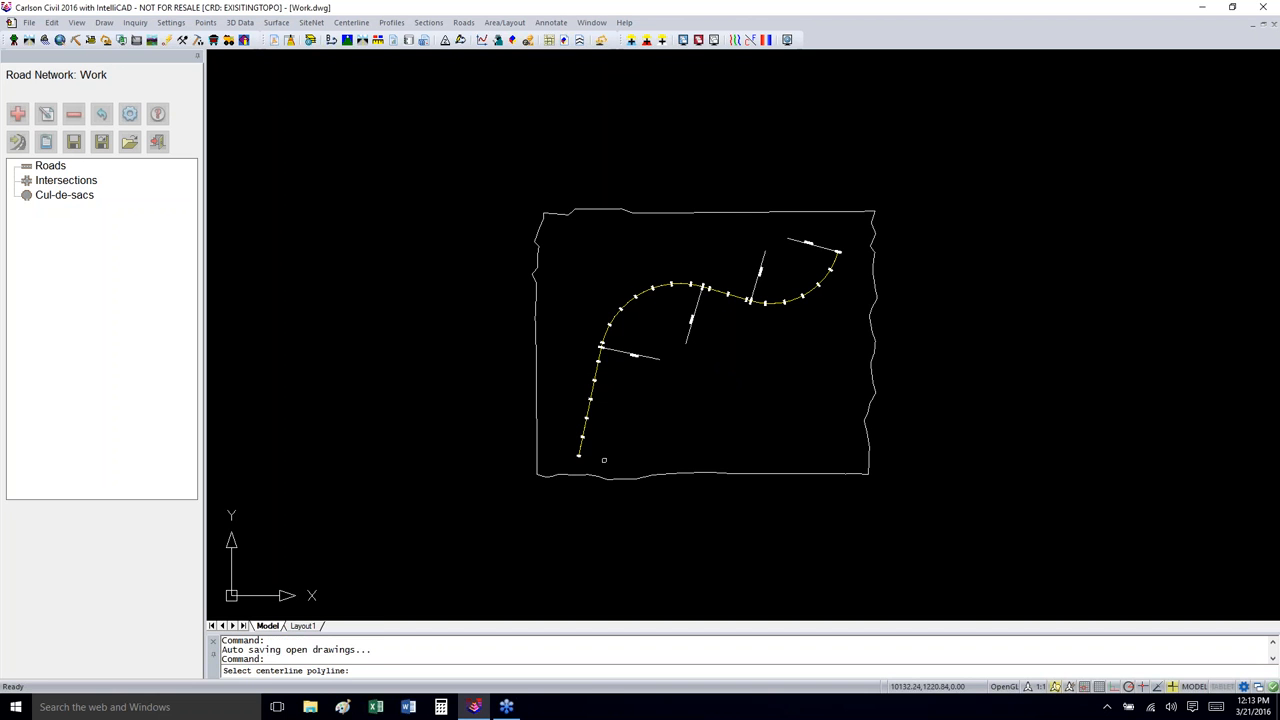
click(582, 451)
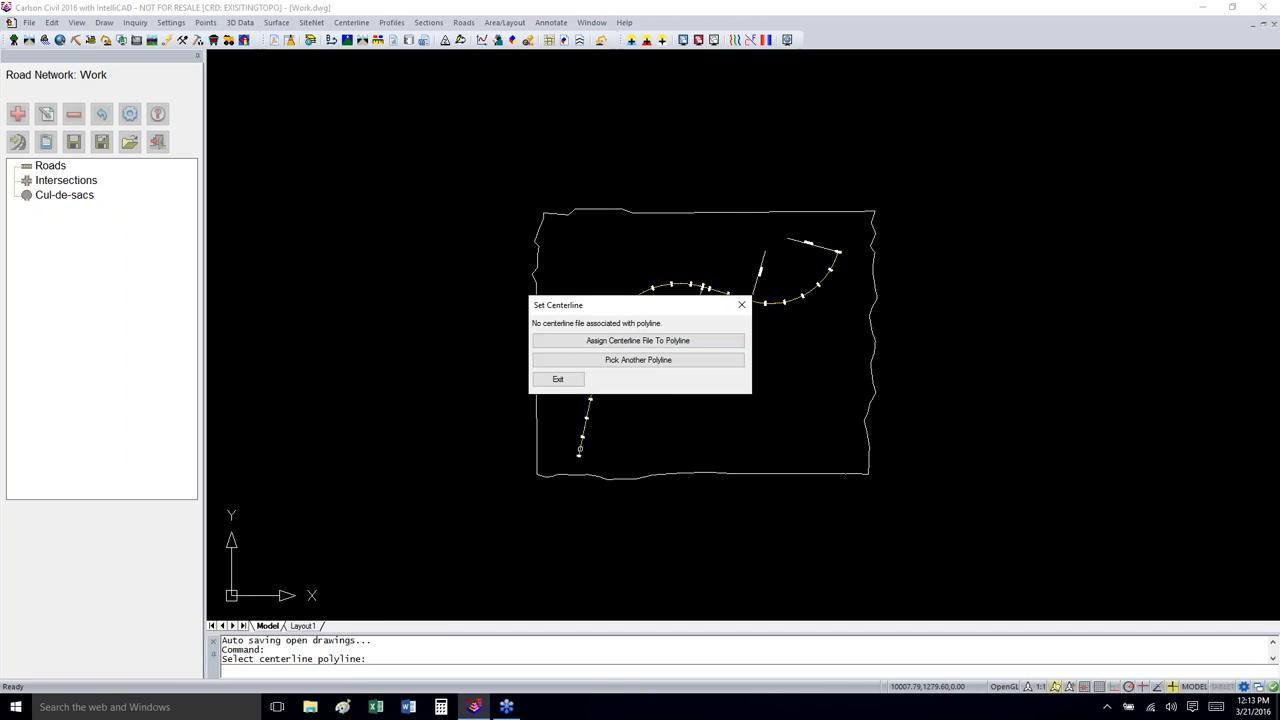
click(654, 346)
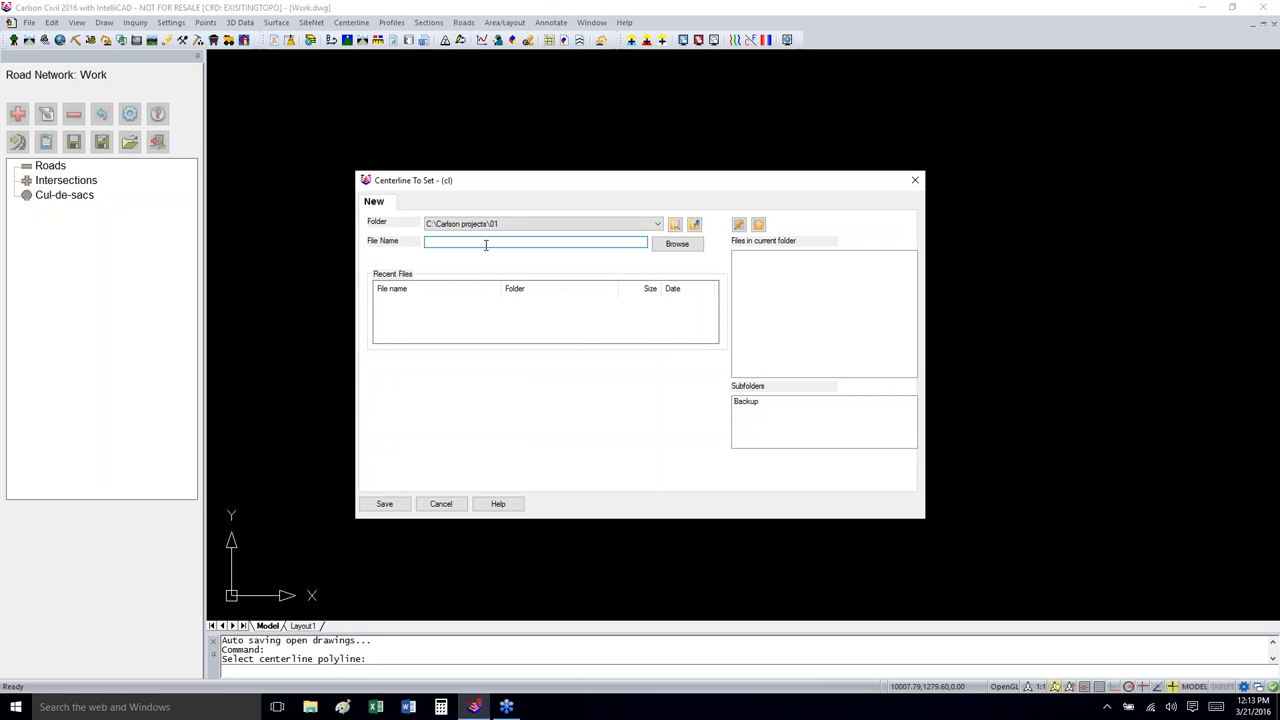
text(Main)
click(386, 508)
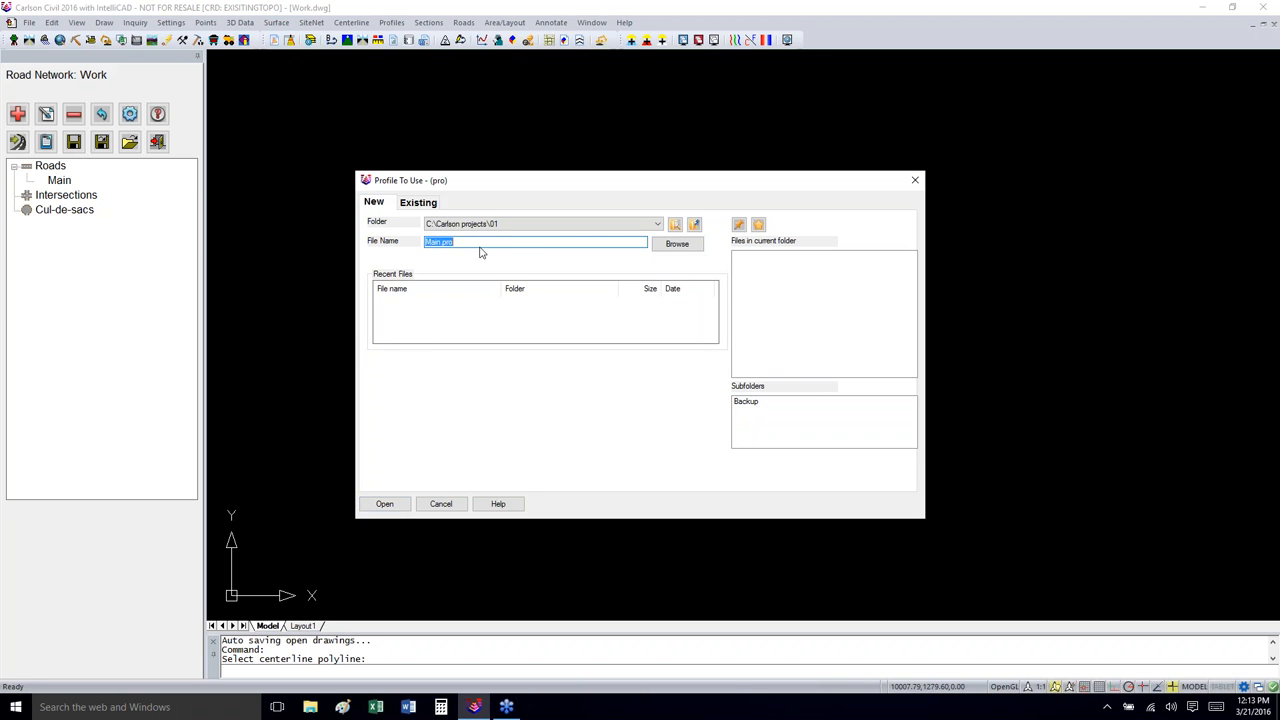
click(385, 505)
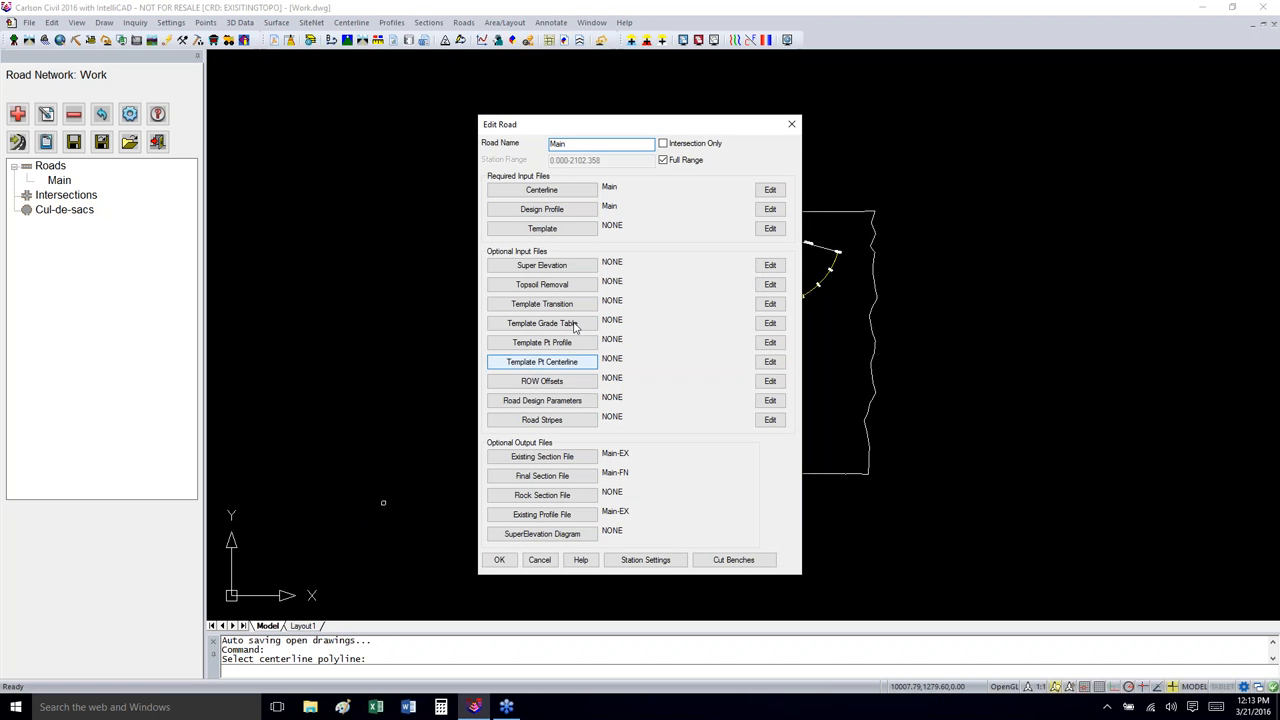
Step: Examine the line and curve elements of the Main road's centerline one by one in the centerline editor
click(769, 190)
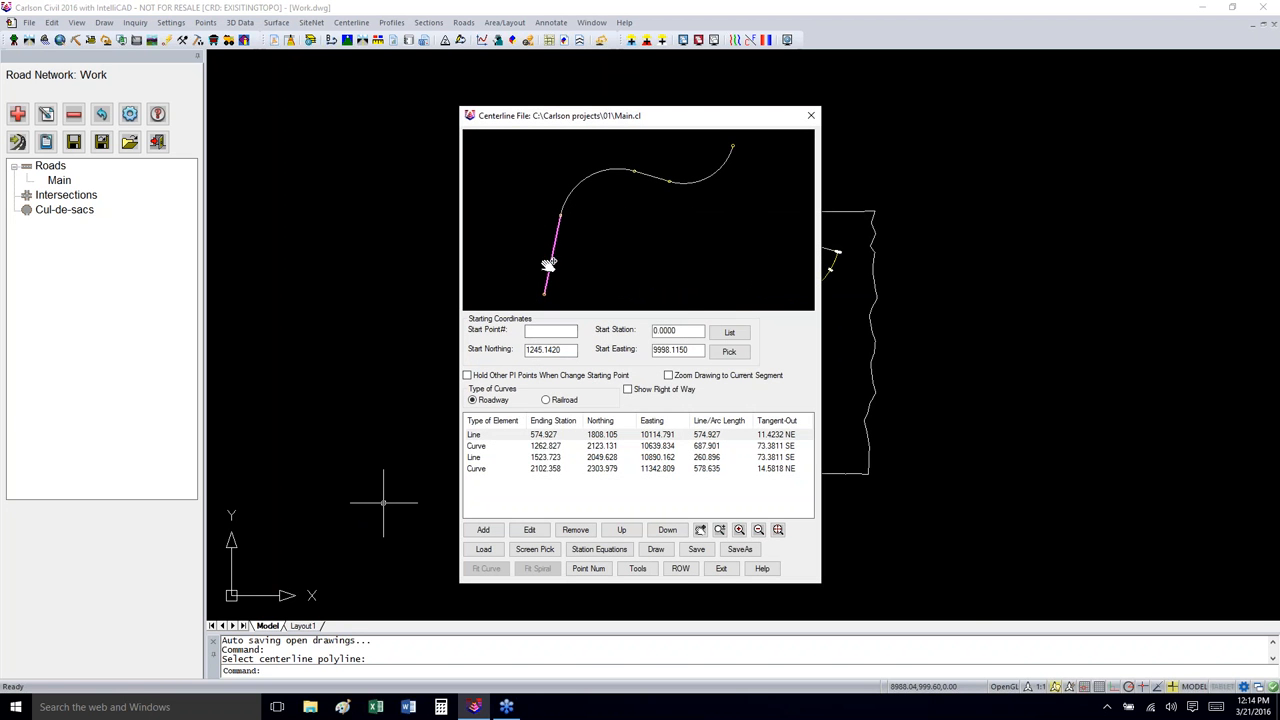
click(484, 449)
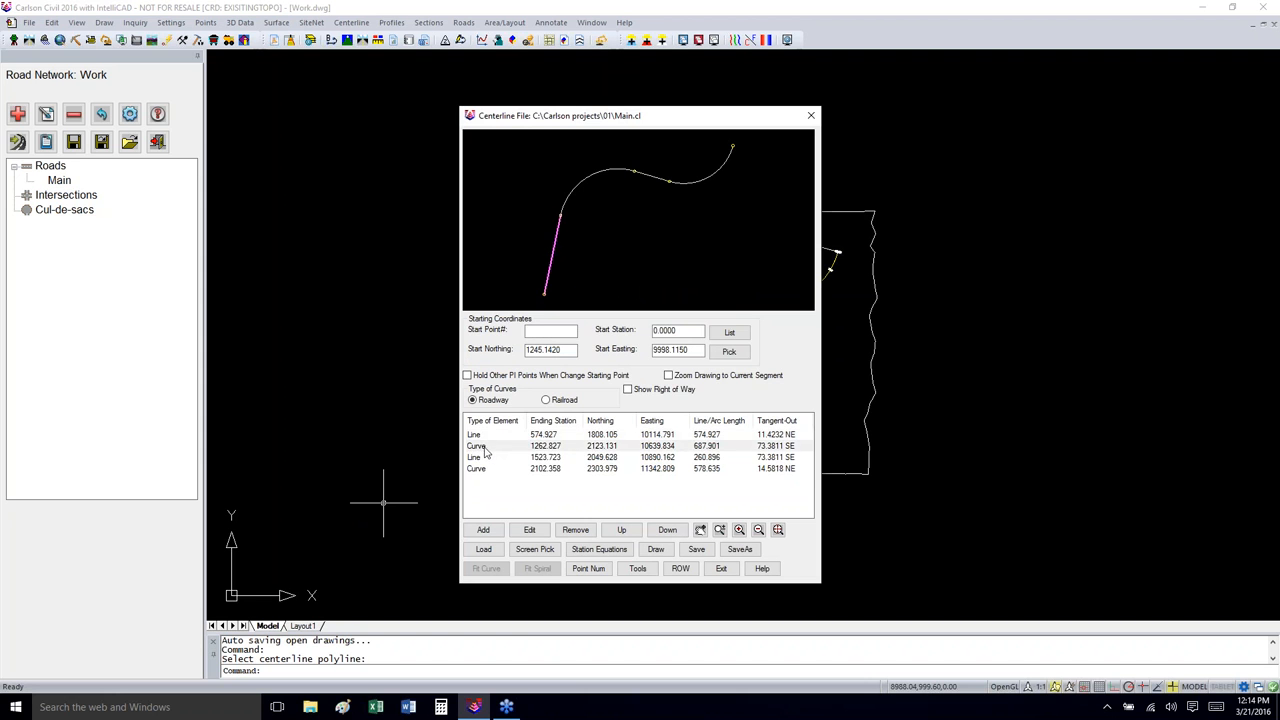
click(485, 450)
click(487, 458)
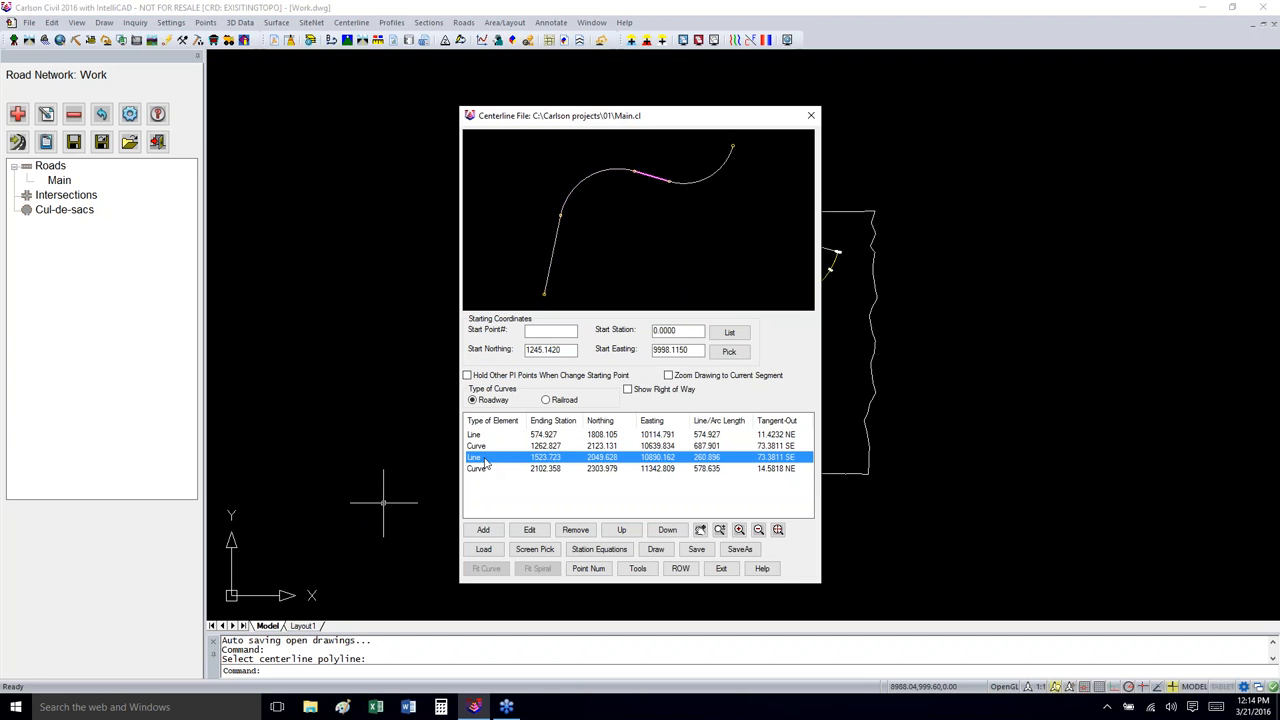
click(487, 472)
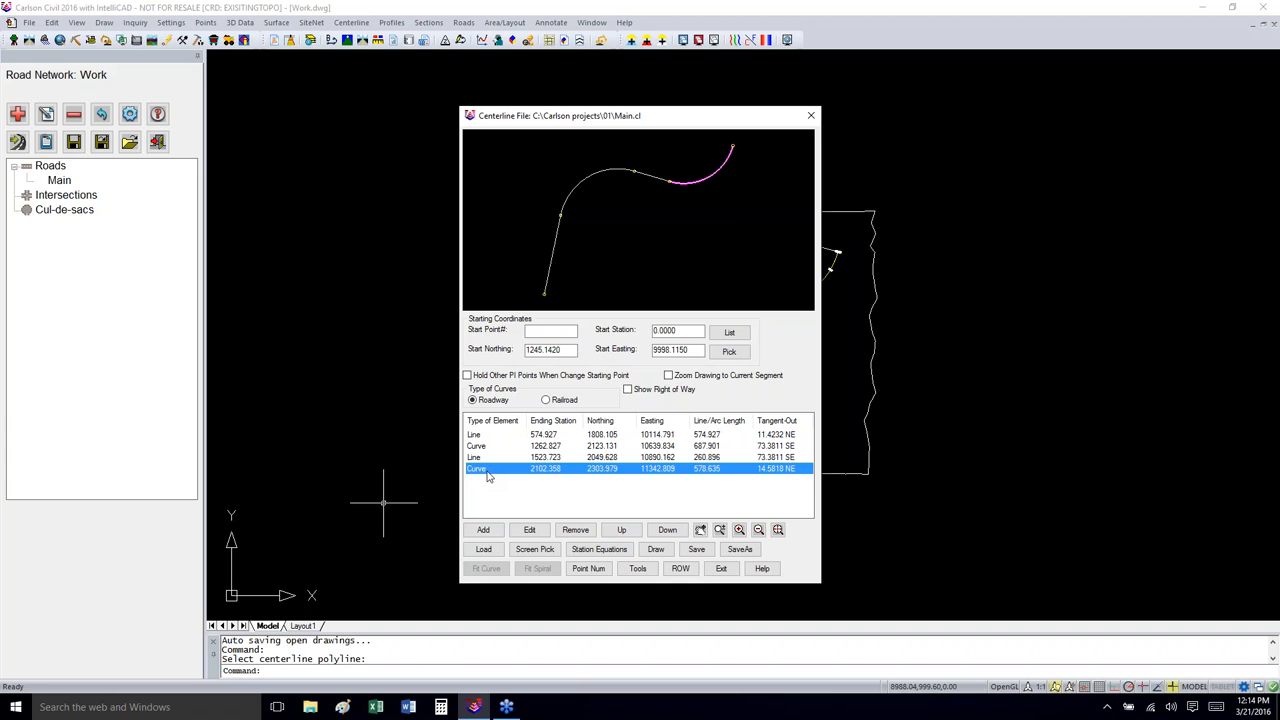
Step: Save the Main centerline file and close the centerline editor
click(700, 549)
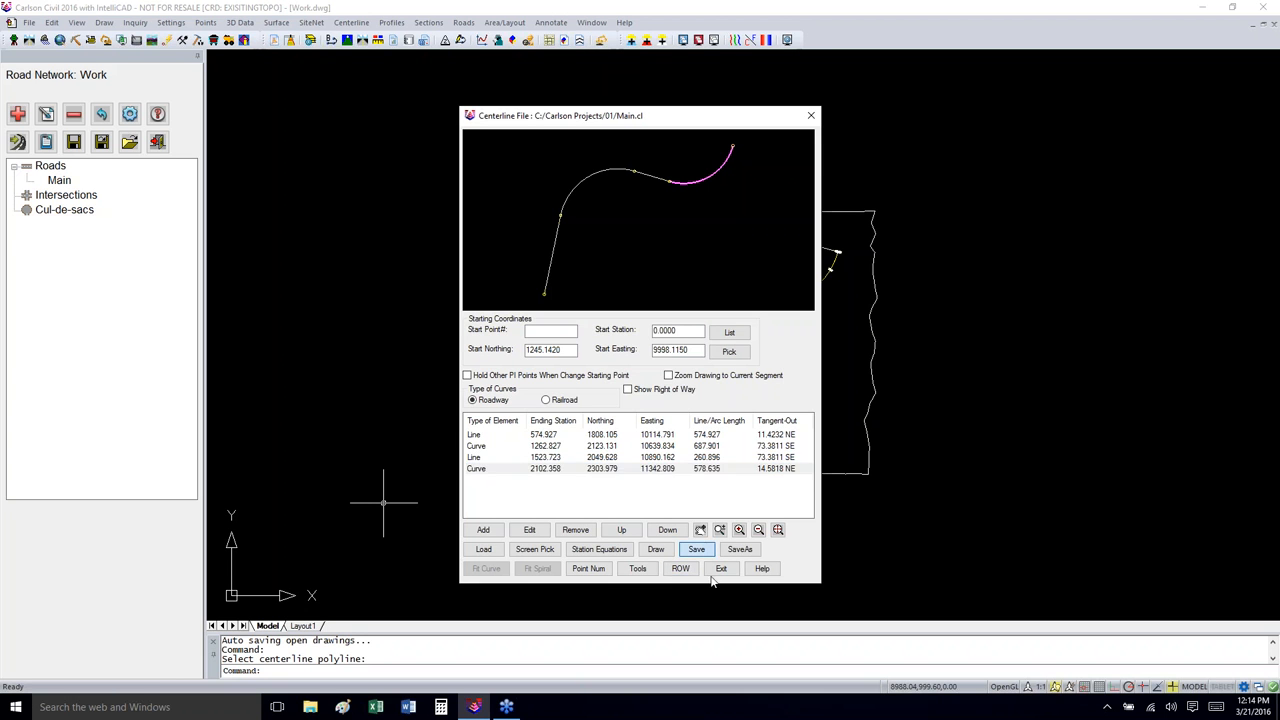
click(721, 568)
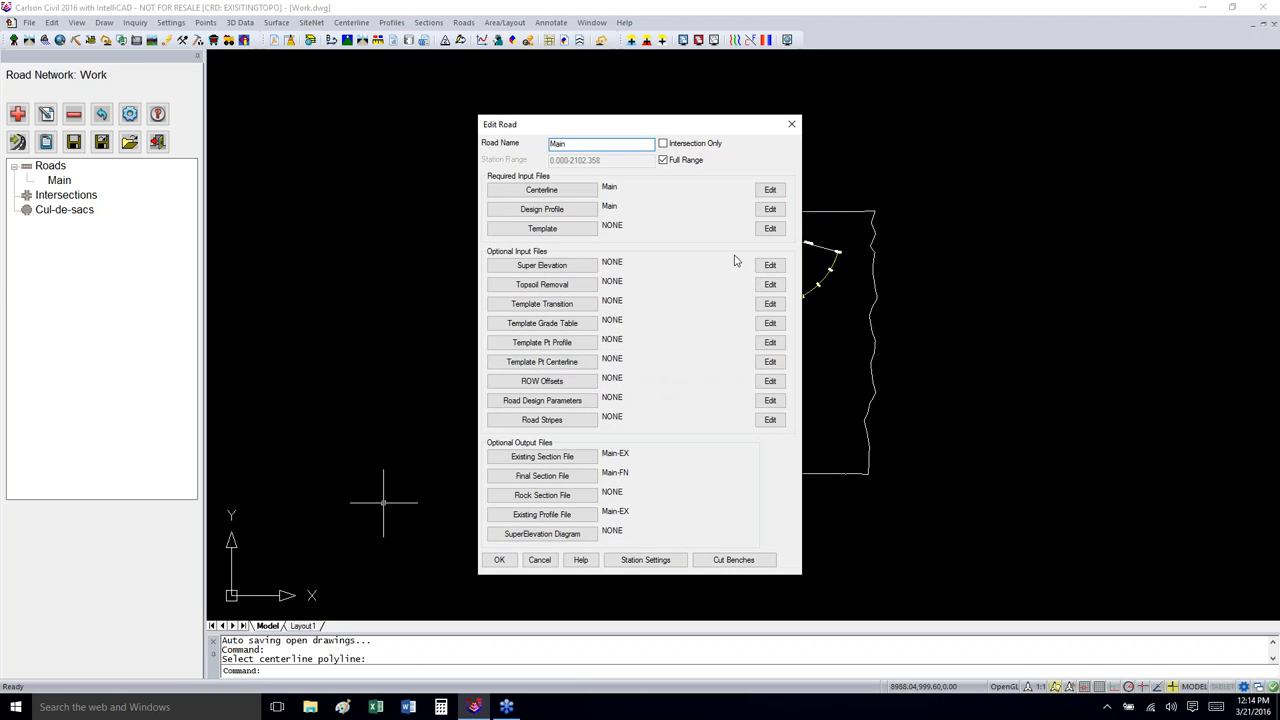
Step: Open the Main road's design profile for editing and add a PVI at station 1094, elevation 268.1218
click(770, 210)
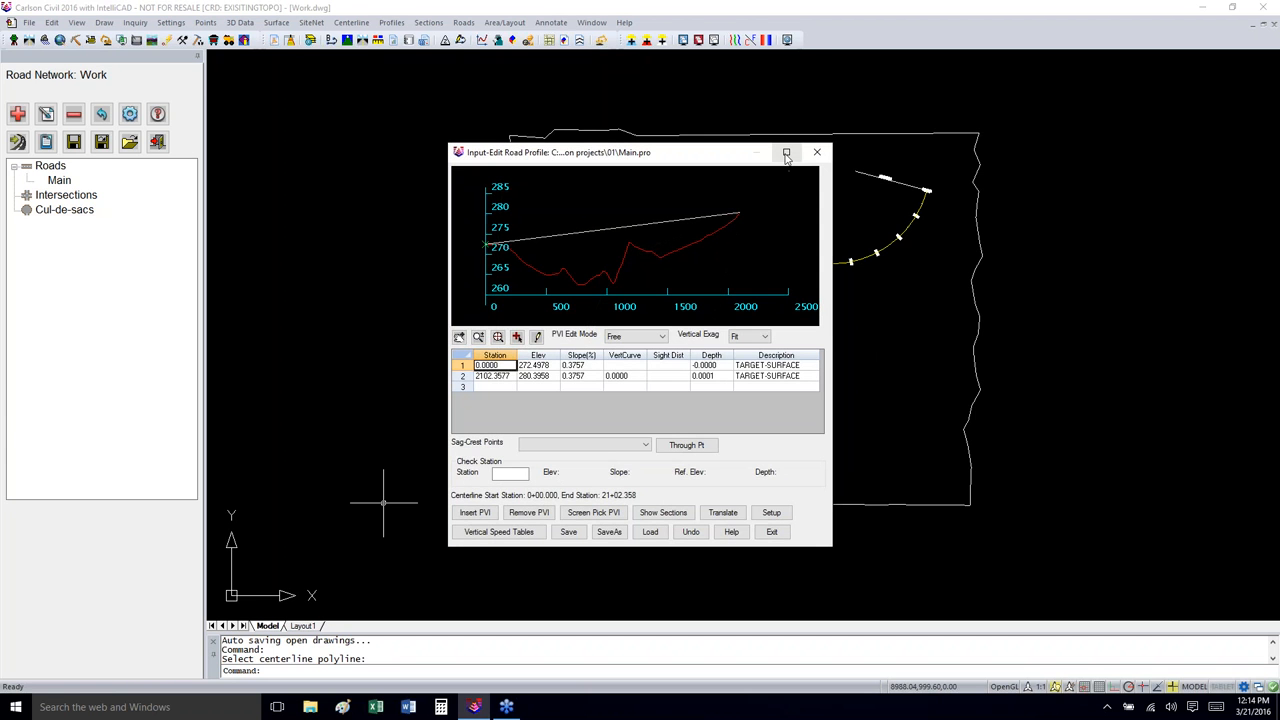
click(786, 152)
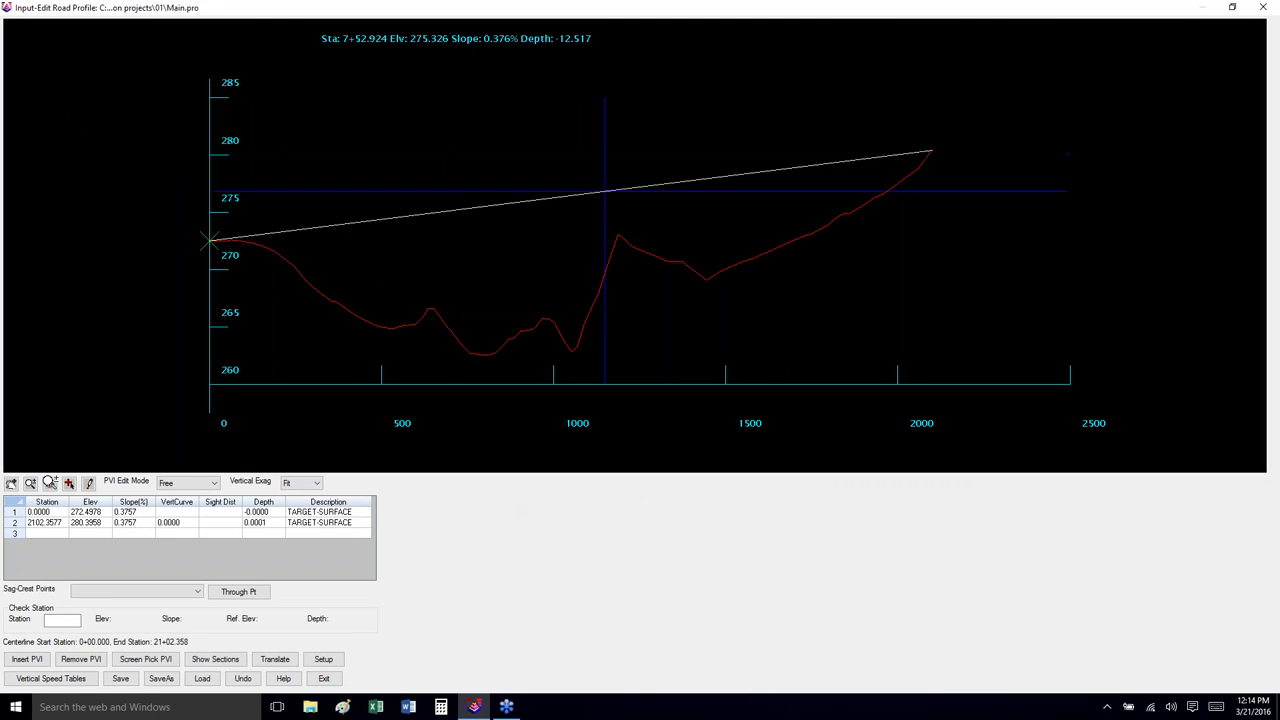
click(70, 485)
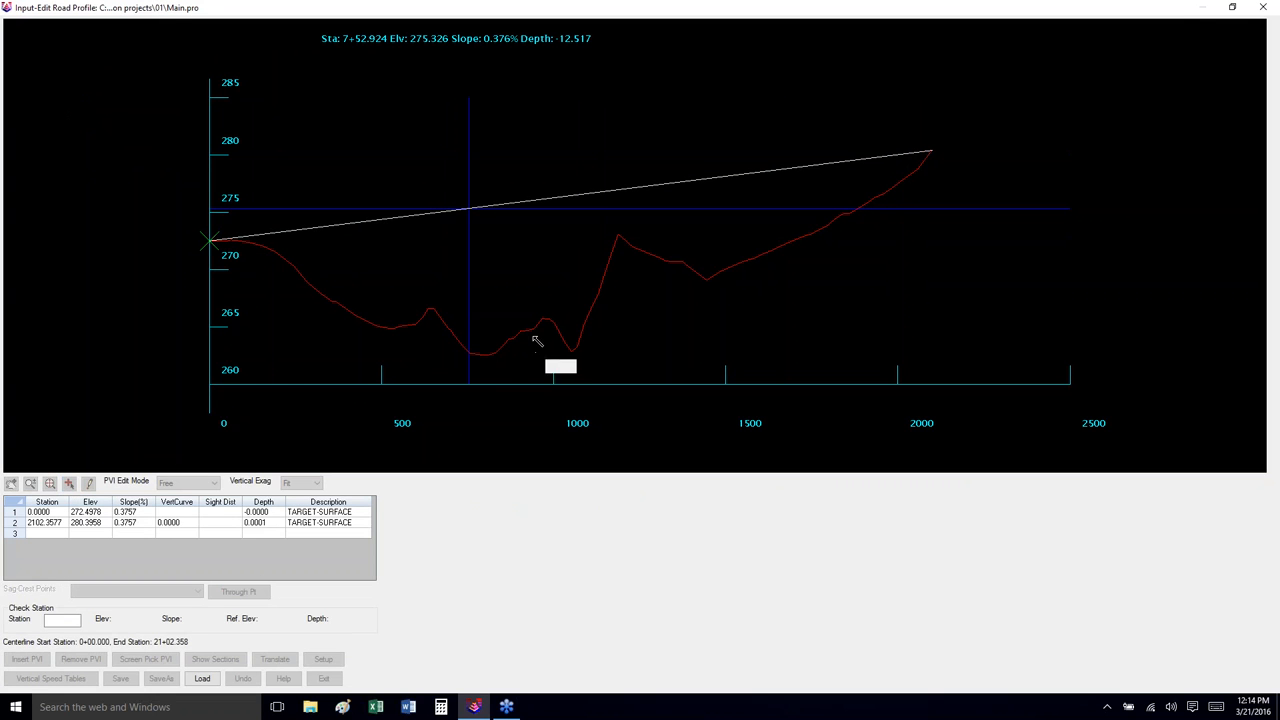
click(589, 308)
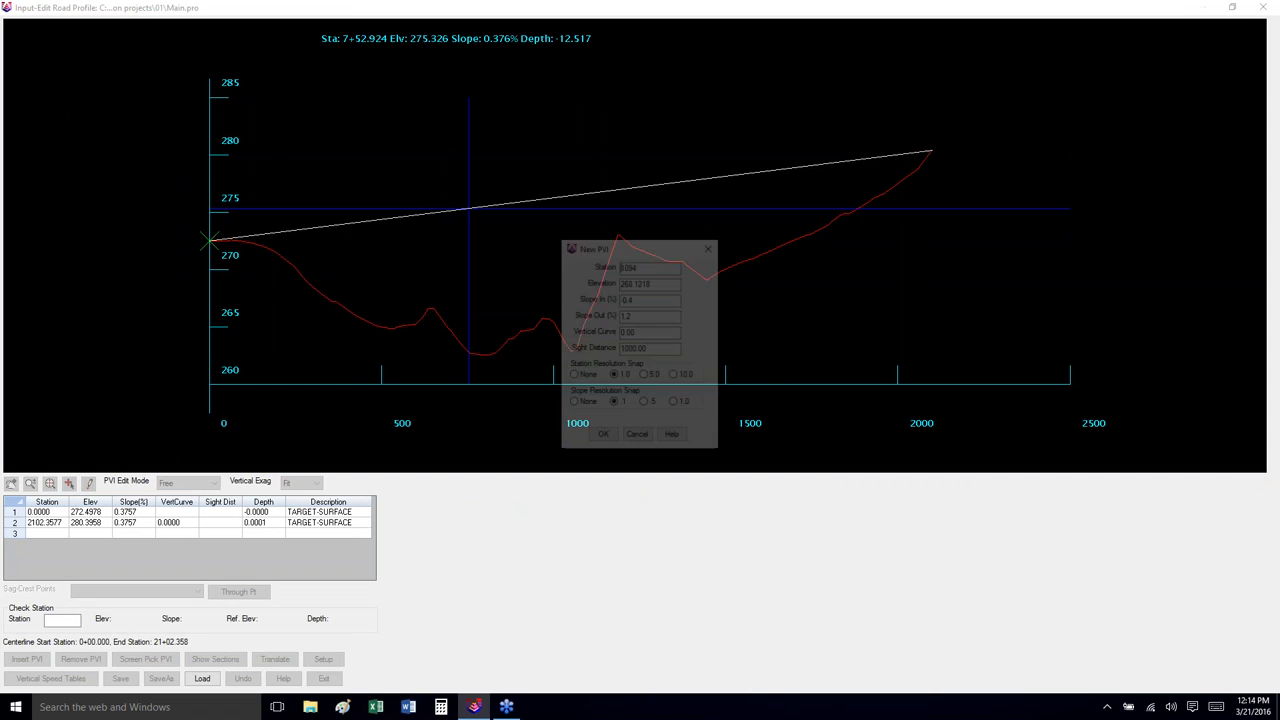
click(602, 438)
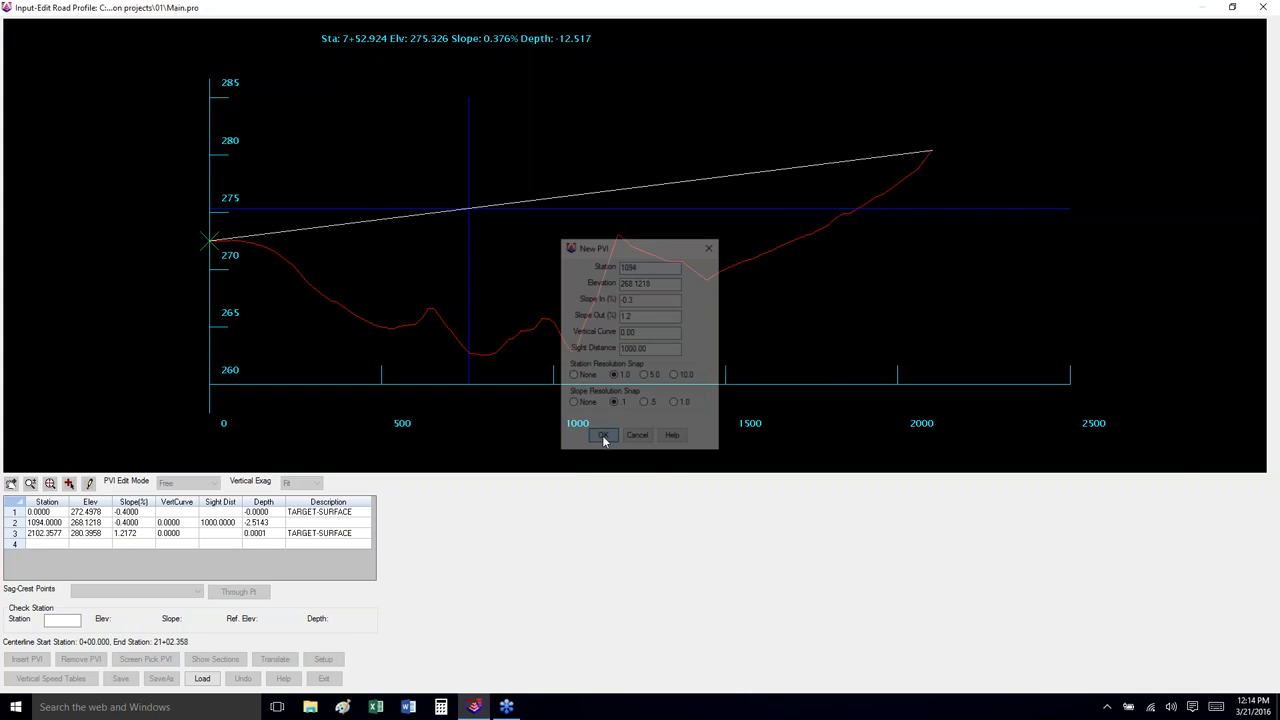
Step: Move the middle PVI graphically to about station 1123 at elevation 263.8
click(89, 484)
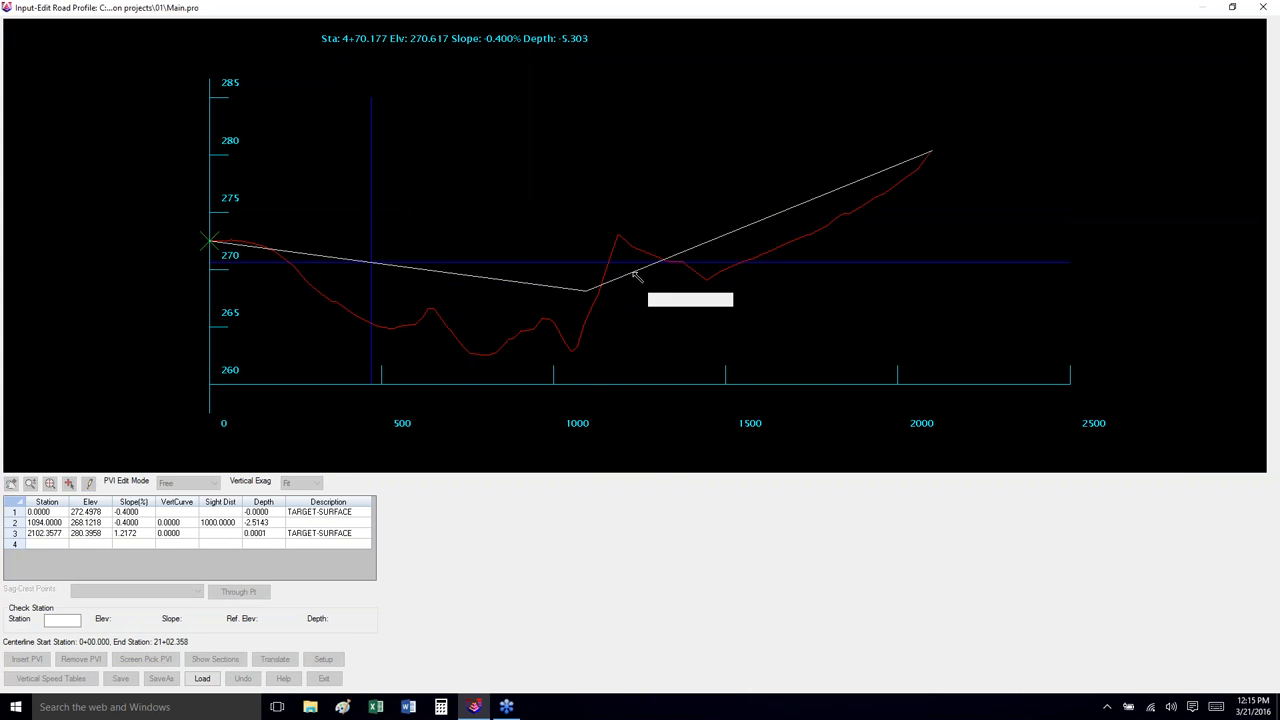
drag(587, 291, 599, 342)
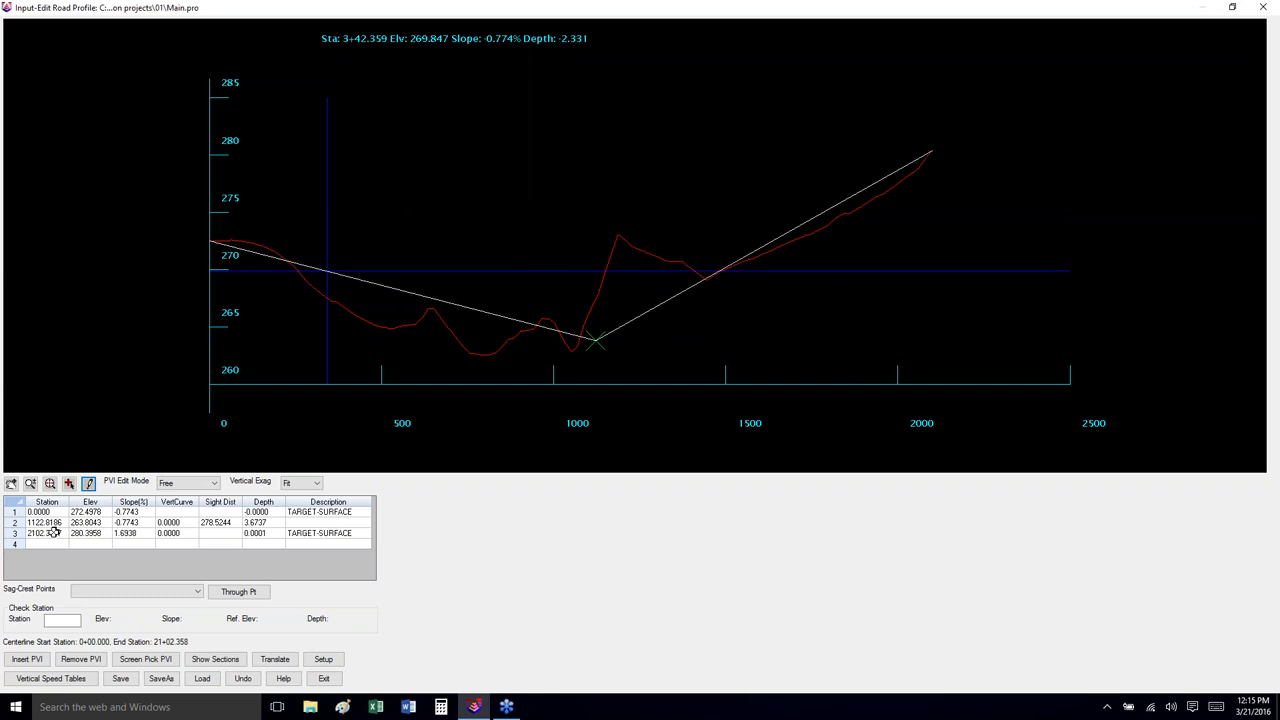
Step: Give the middle PVI a vertical curve length of 1000, save the profile and close the profile editor
click(166, 523)
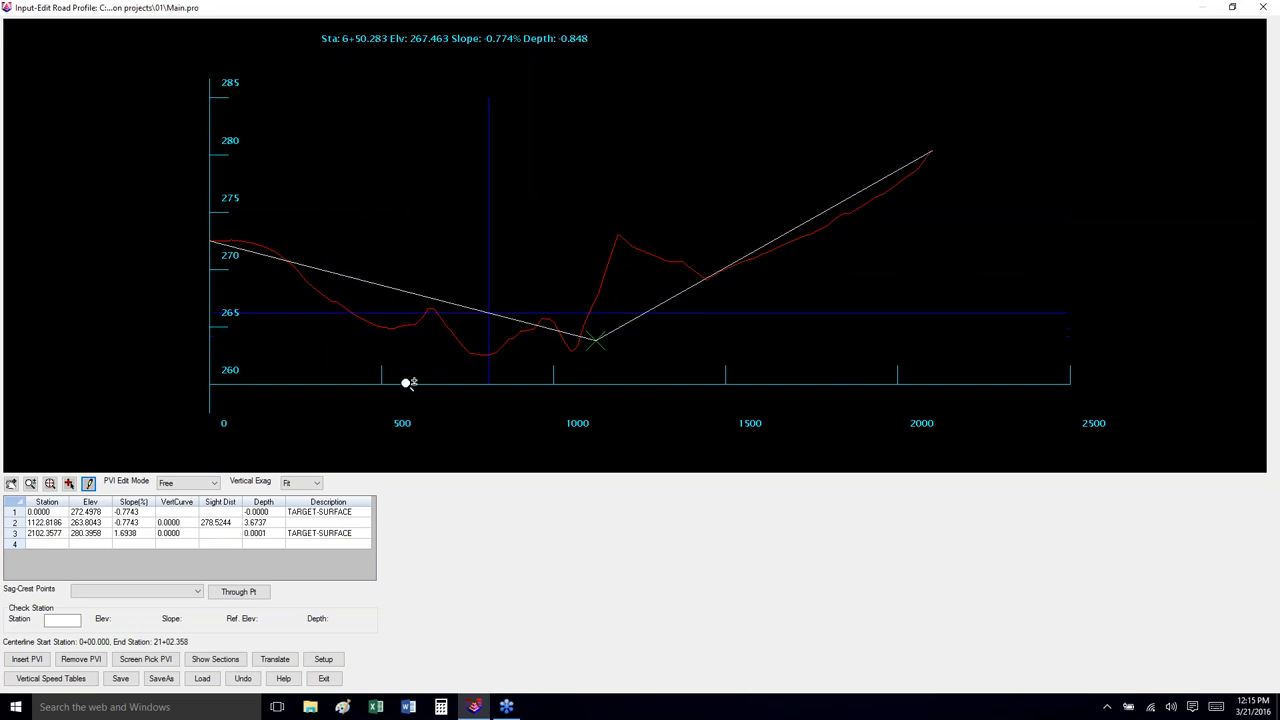
click(178, 523)
text(10)
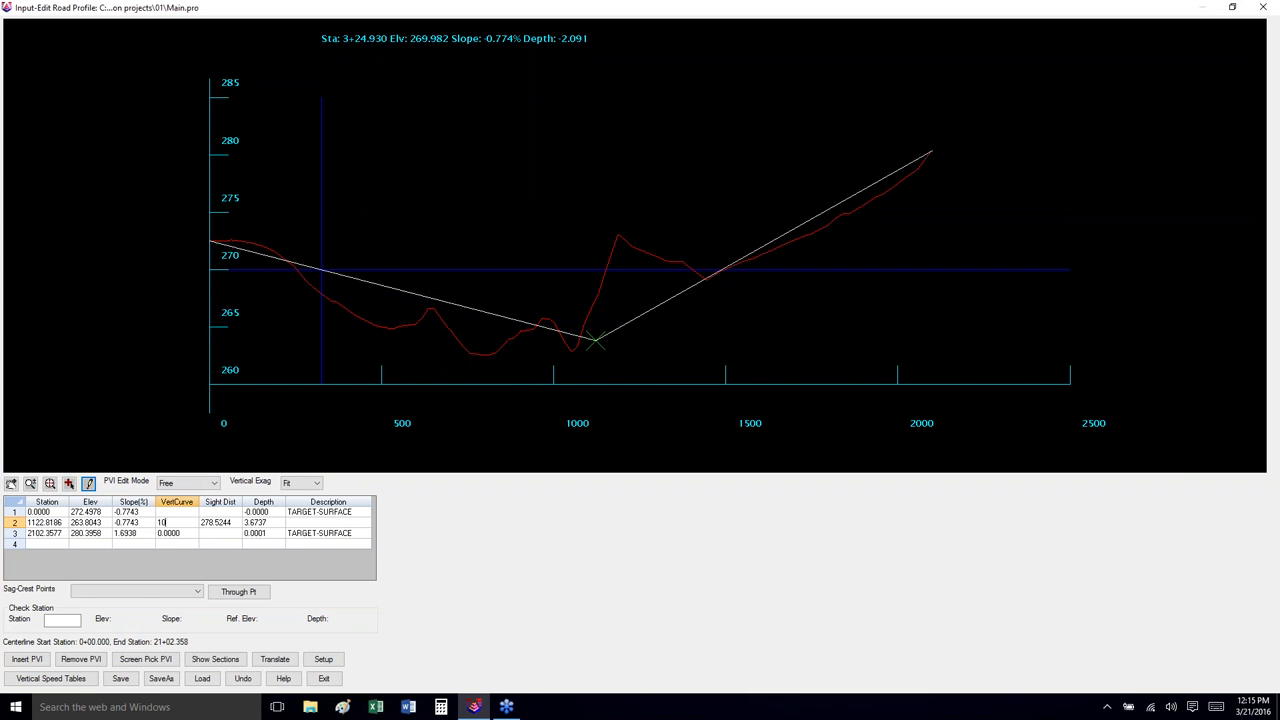
key(Return)
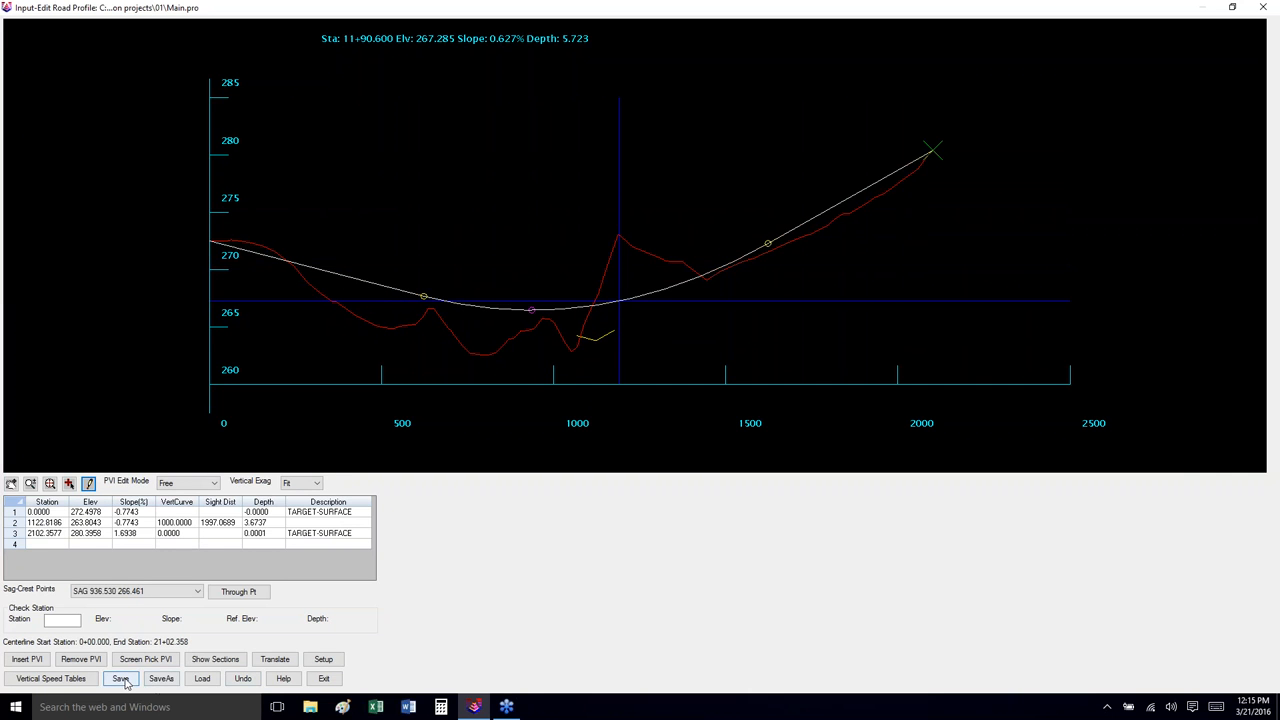
click(323, 678)
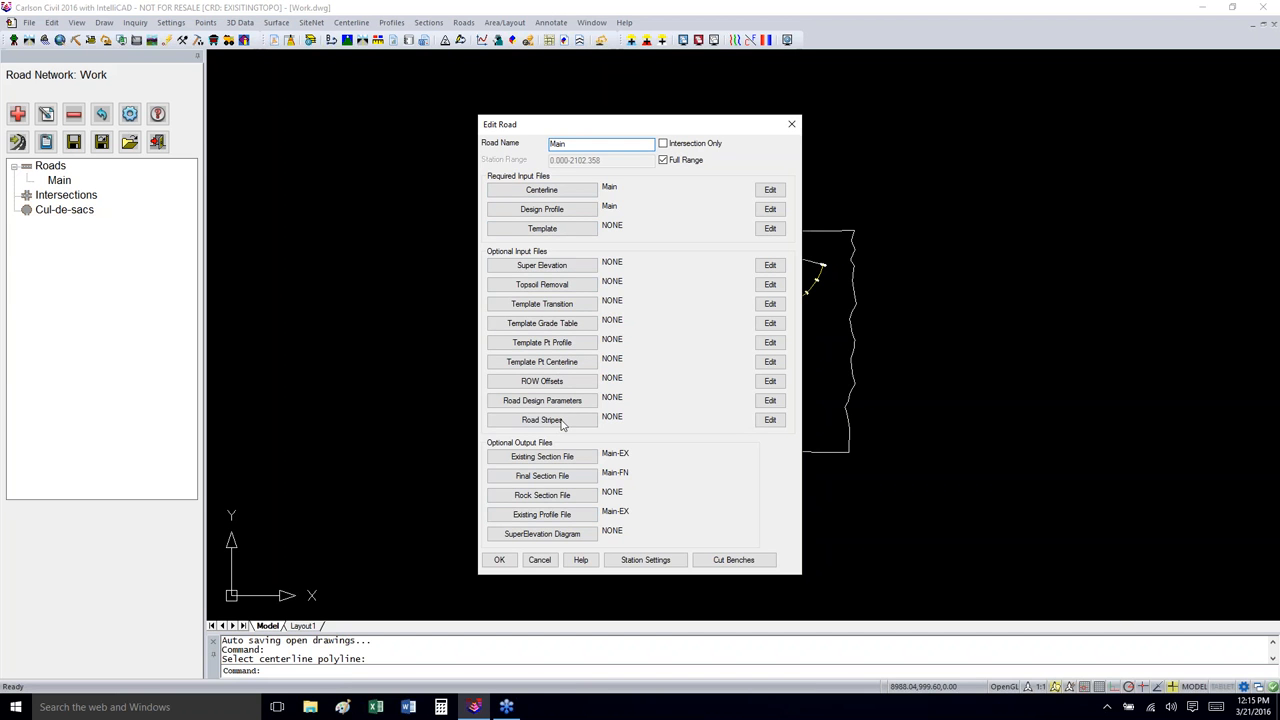
Step: Assign a new template file named Main in the Carlson Projects folder 01 to the road
click(555, 231)
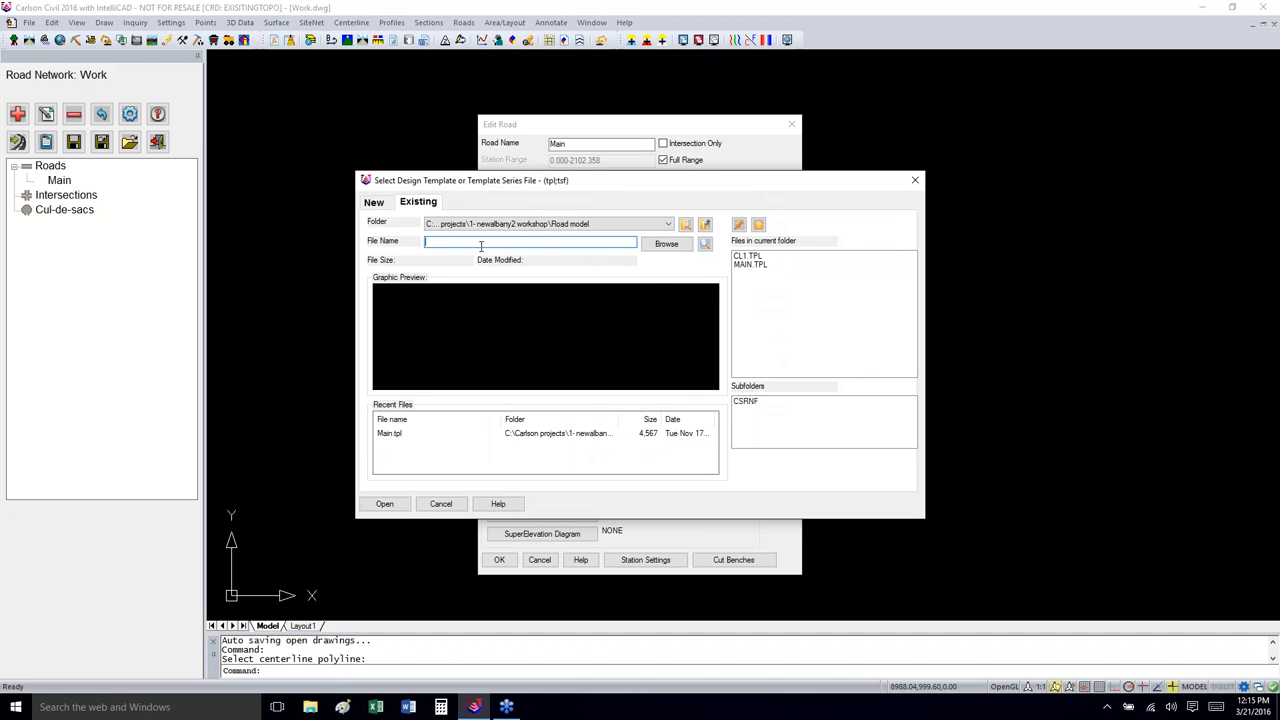
click(386, 206)
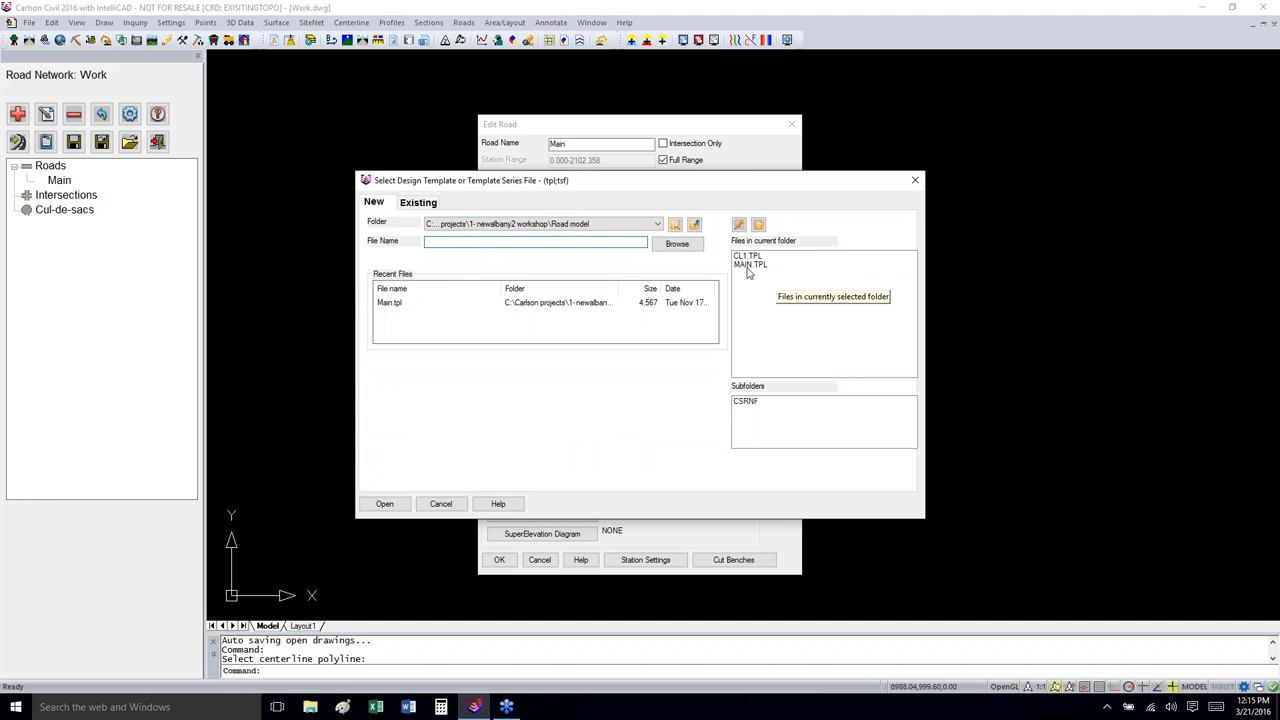
click(672, 246)
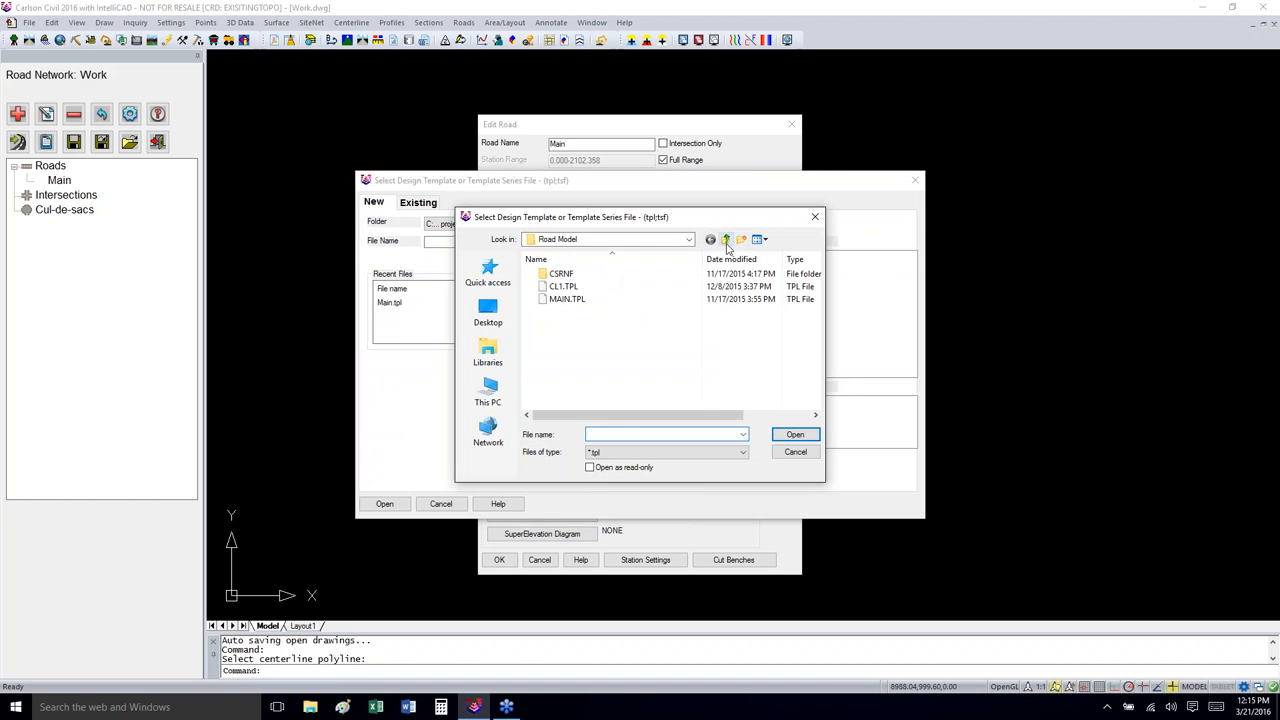
click(727, 241)
click(727, 243)
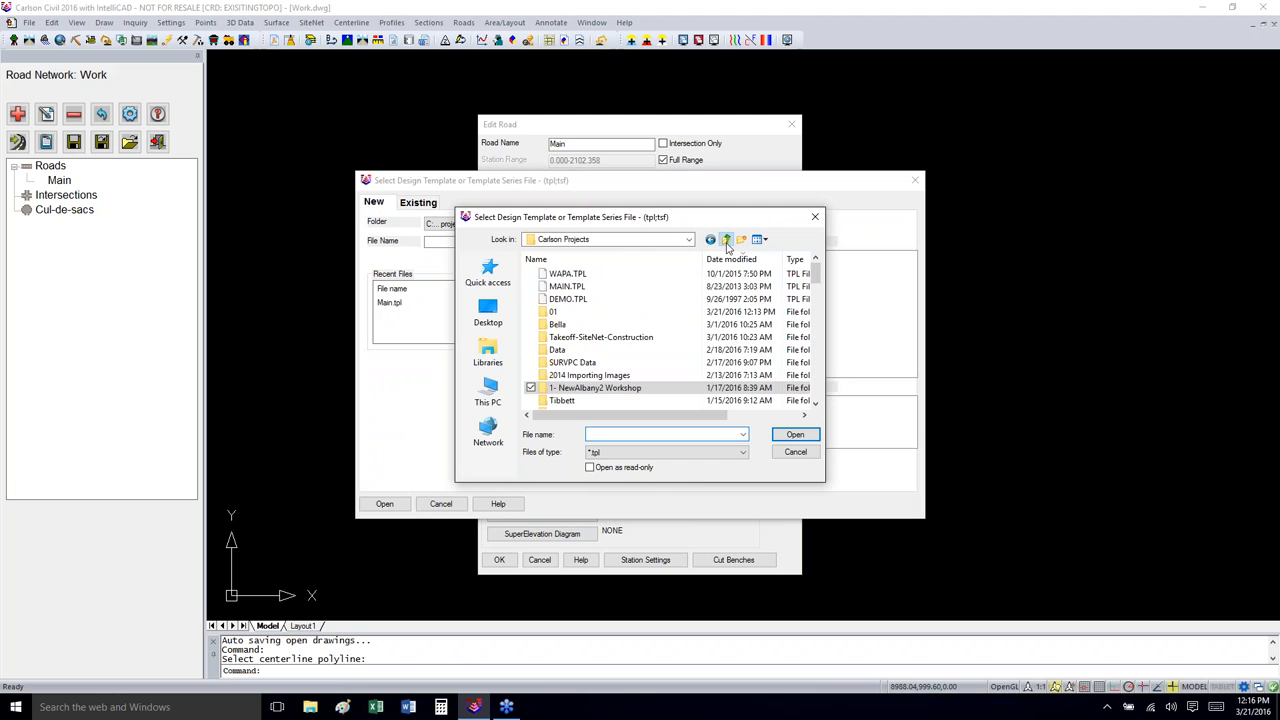
click(727, 243)
double_click(563, 305)
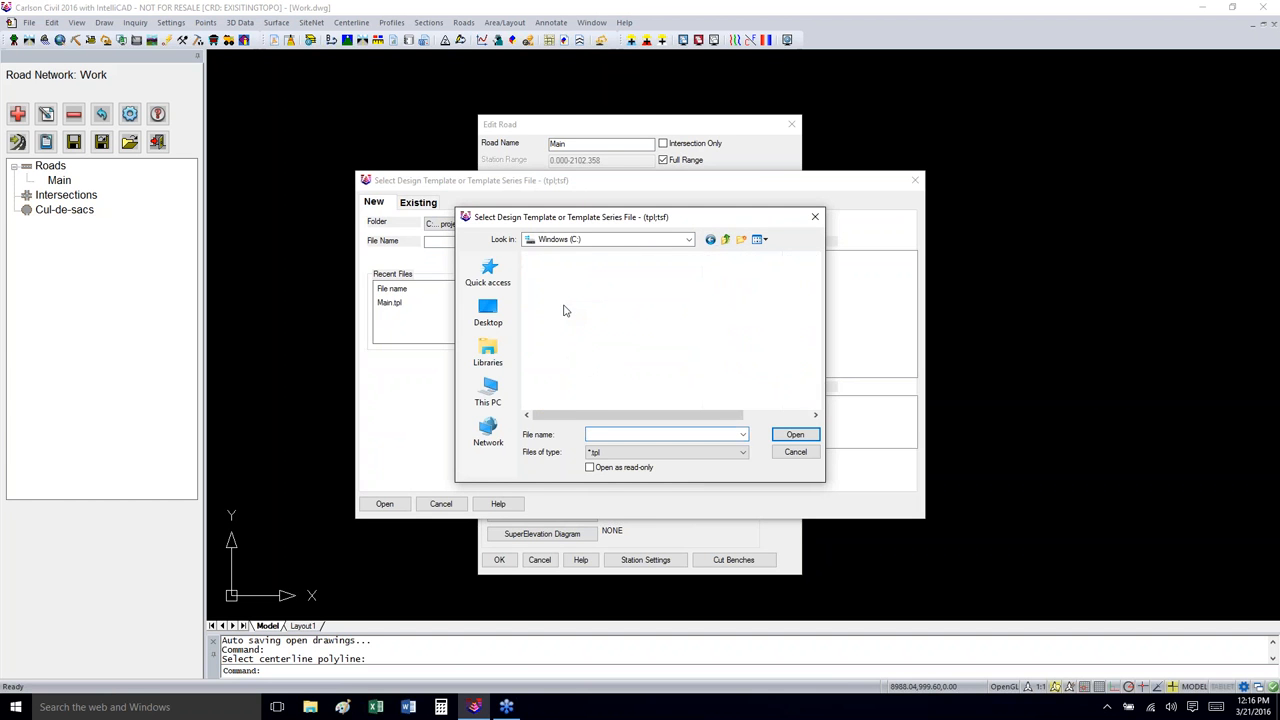
double_click(564, 314)
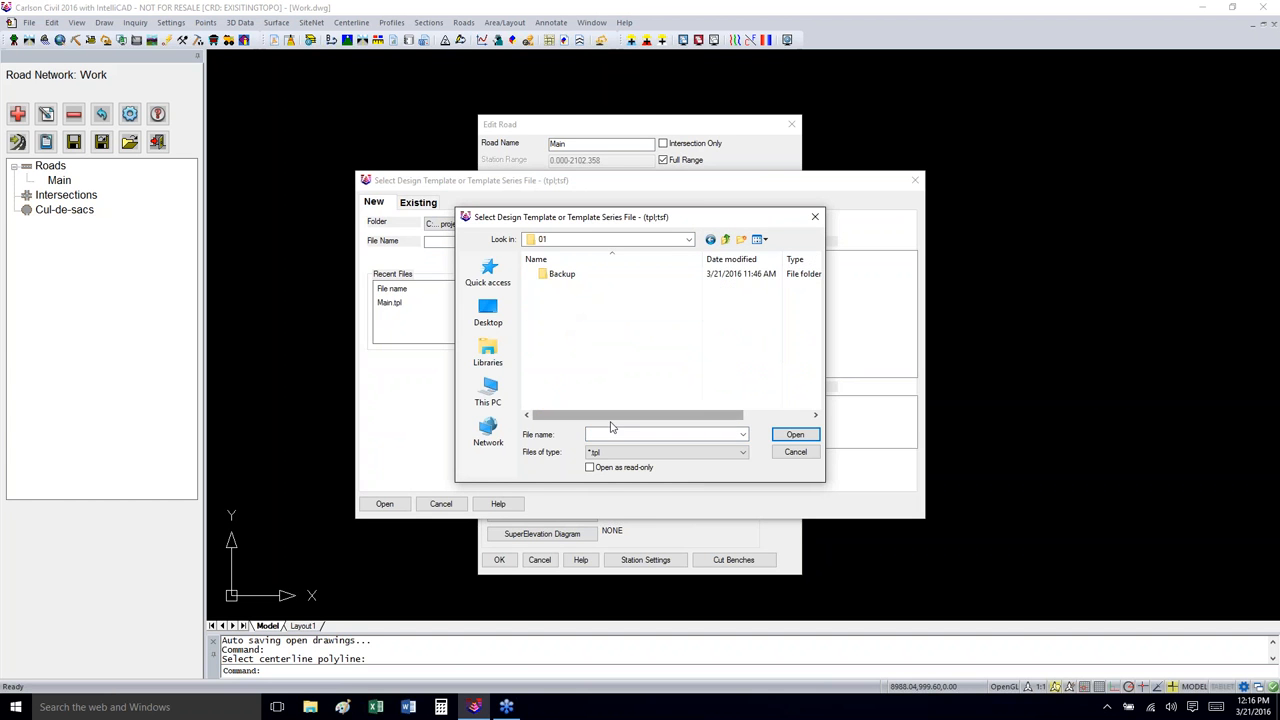
click(609, 435)
text(Mai)
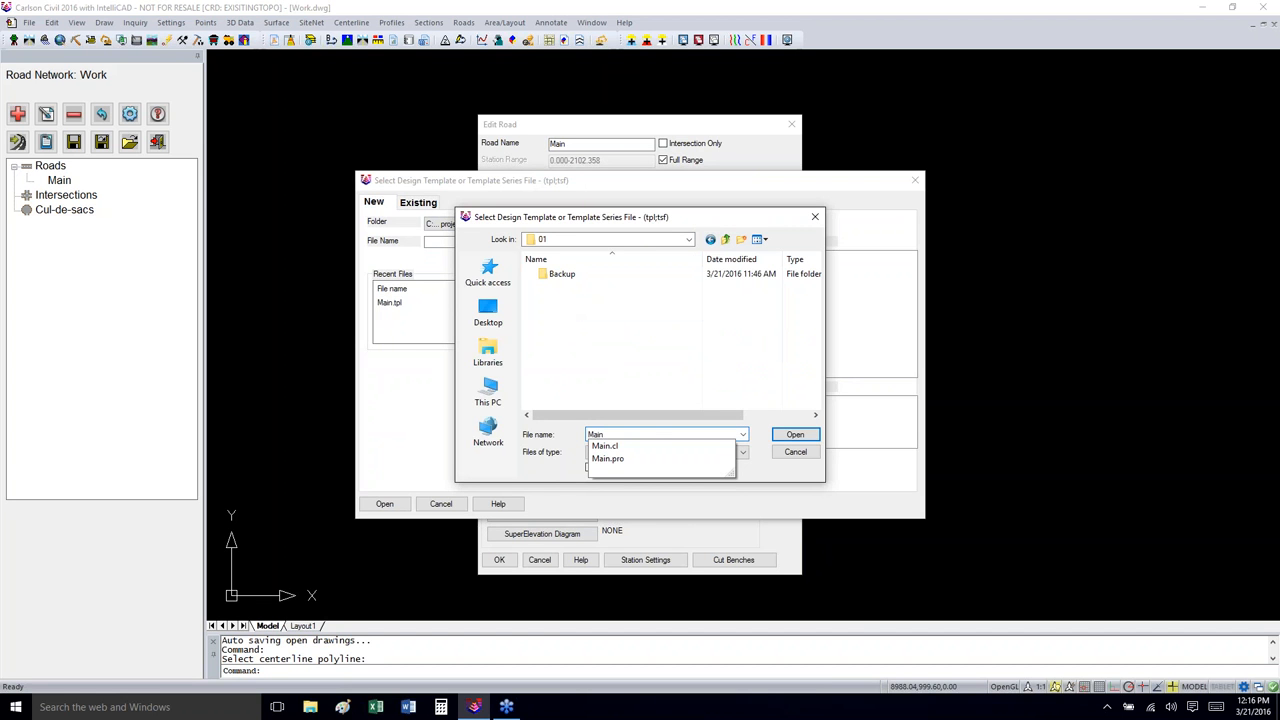
text(n)
click(786, 440)
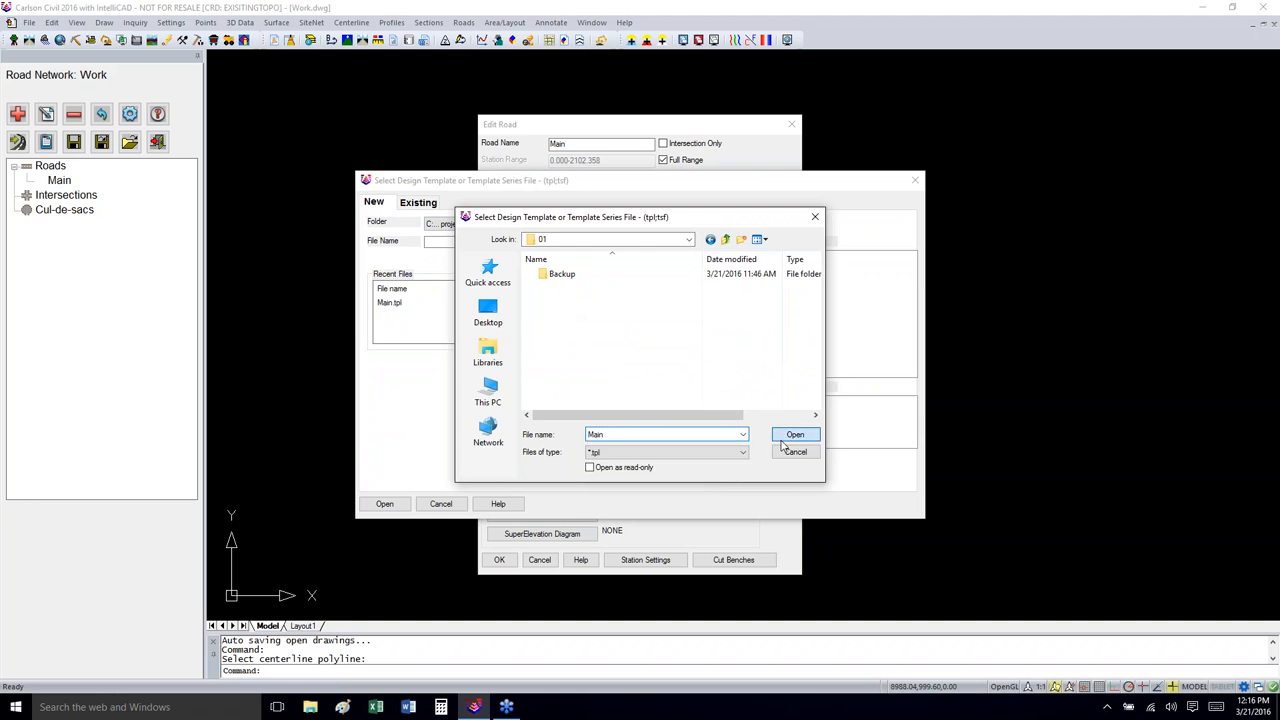
click(384, 504)
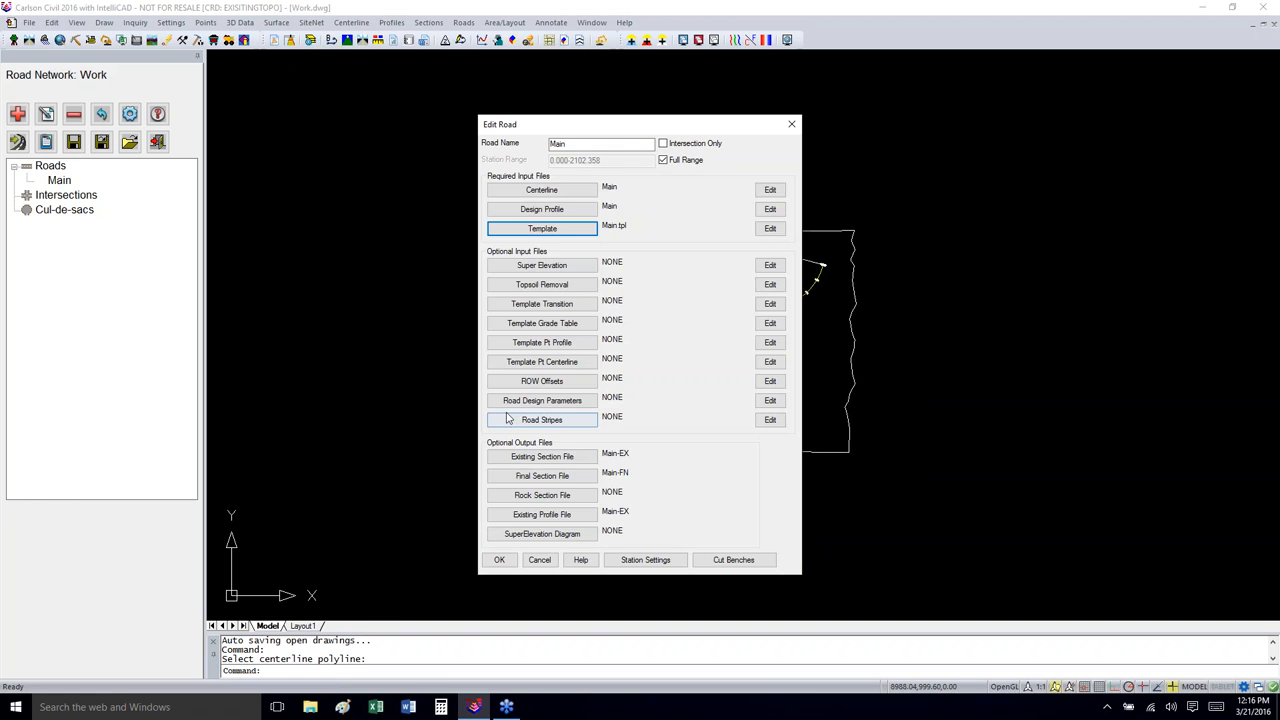
Step: Edit the Main template without processing the network, and add a -2% grade with horizontal distance 12 and ID EP
click(767, 232)
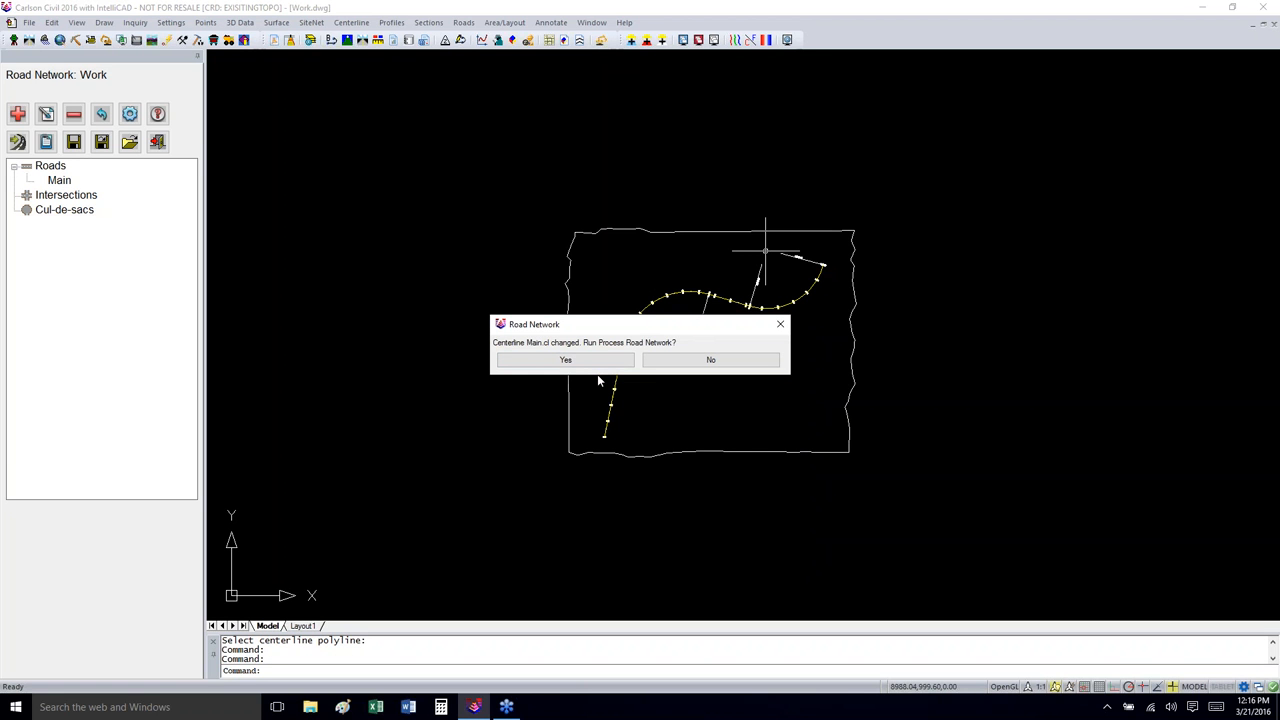
click(705, 360)
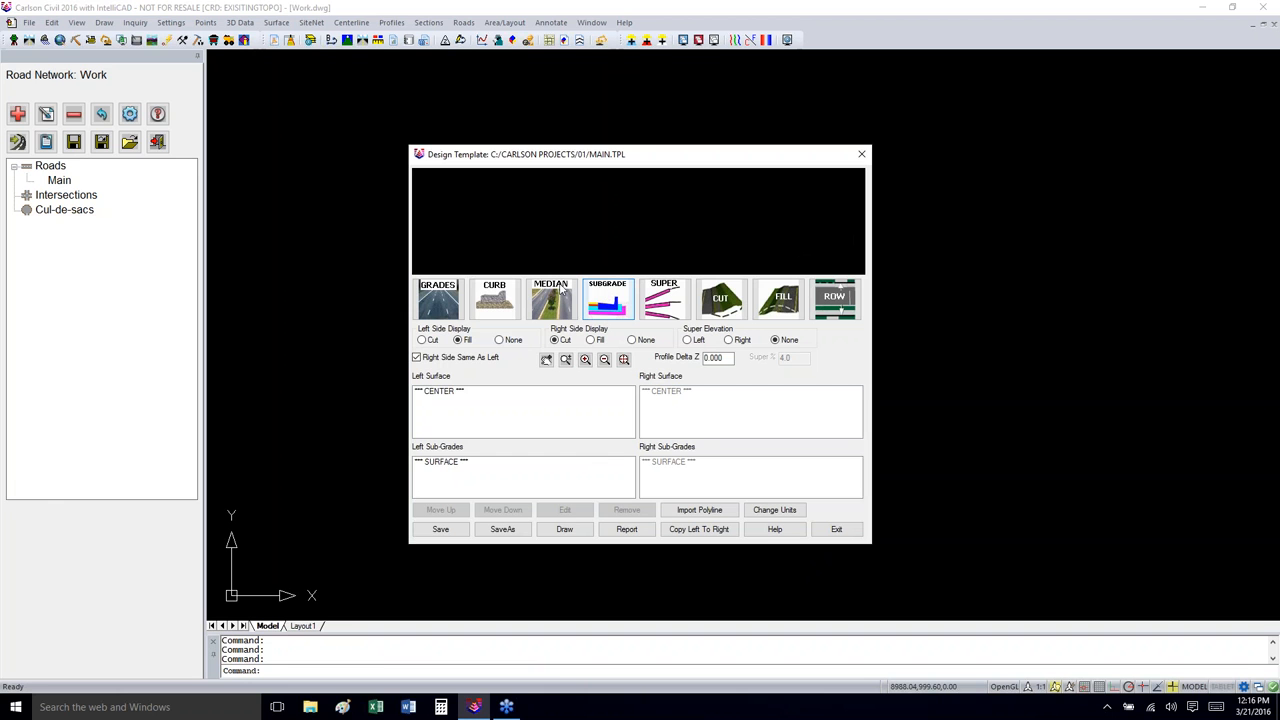
click(436, 304)
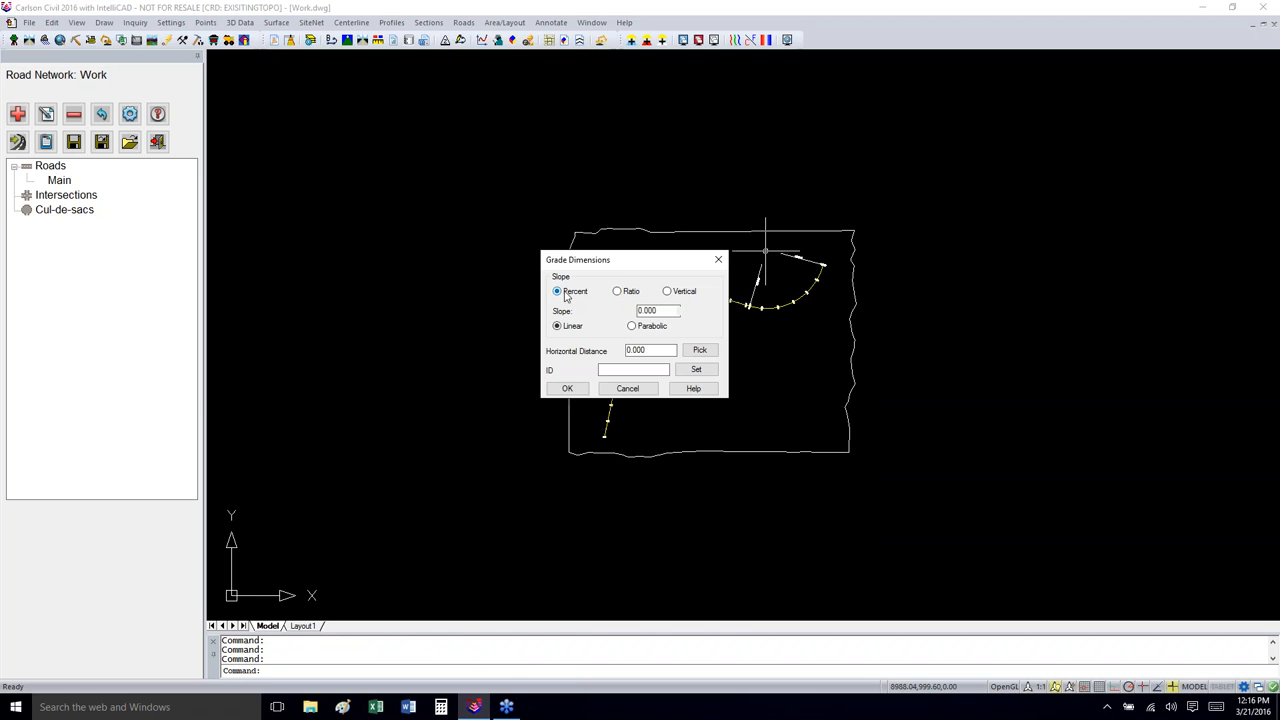
drag(665, 312, 625, 312)
text(-2)
drag(652, 350, 627, 354)
text(12)
click(626, 370)
text(EP)
click(580, 390)
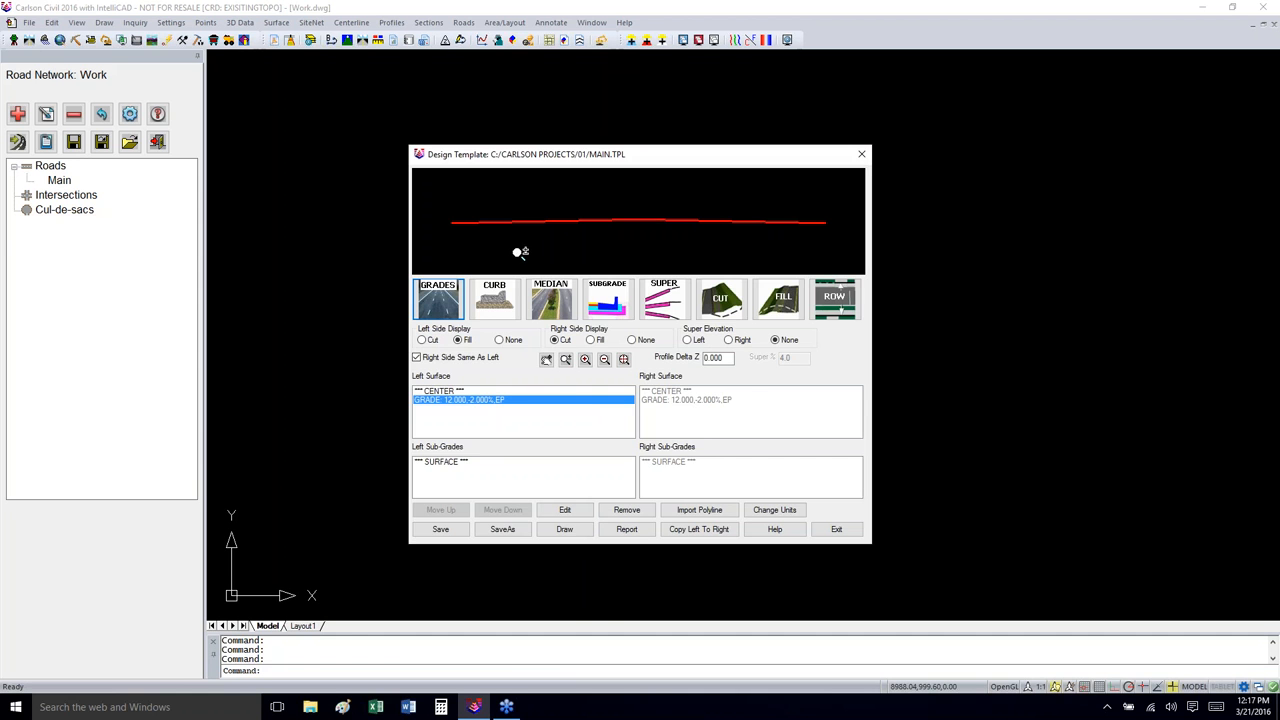
Step: Add a second template grade with -4% slope, horizontal distance 8 and ID Shoulder
click(458, 303)
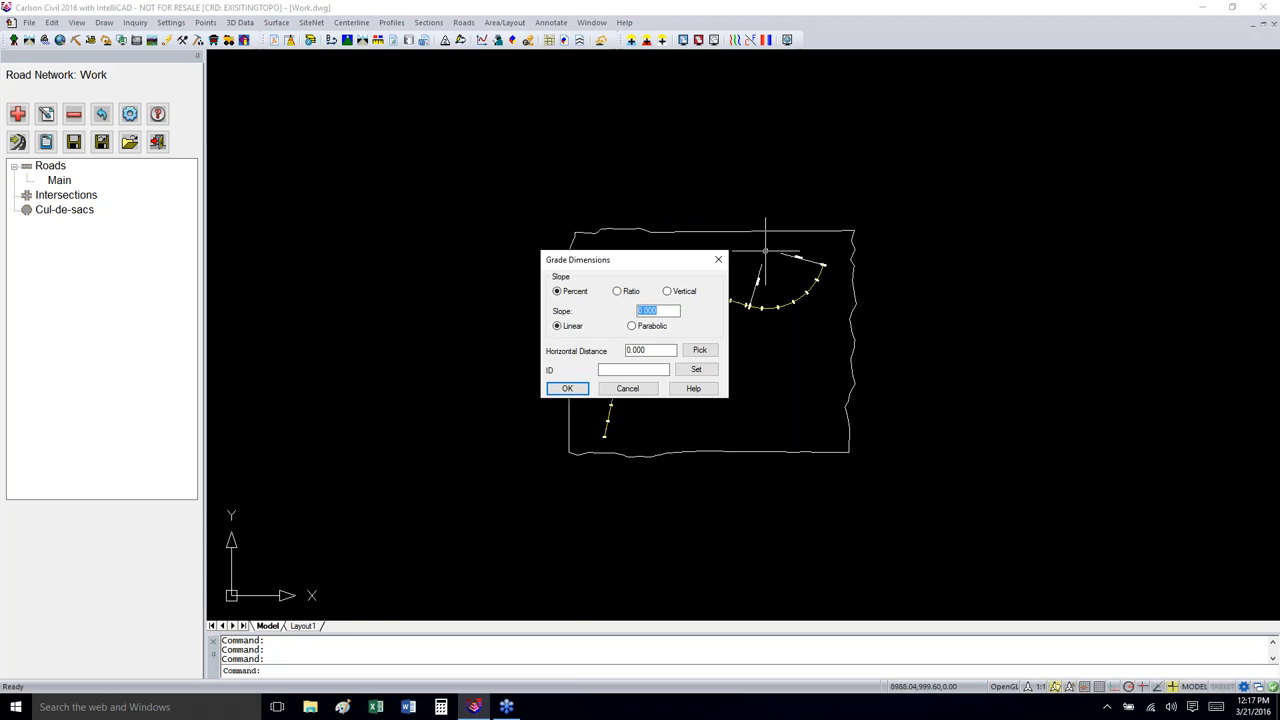
text(-4)
drag(645, 352, 620, 354)
text(8)
click(567, 388)
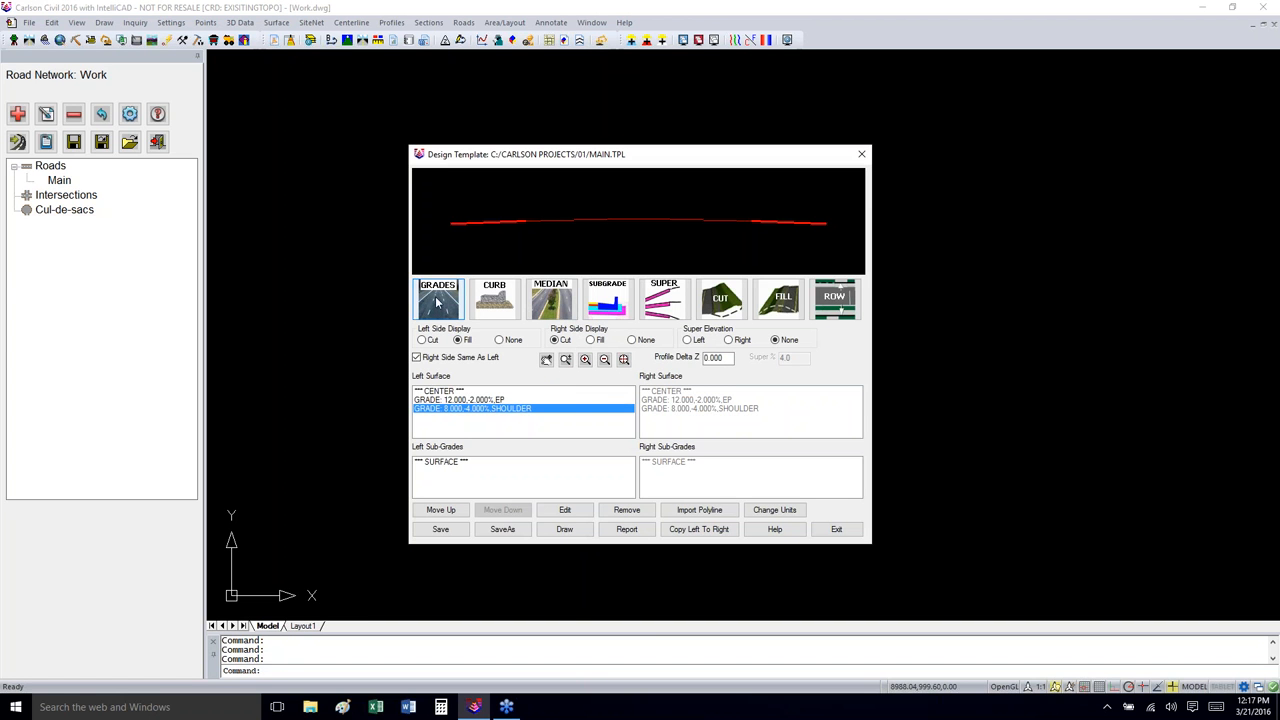
Step: Add a third template grade with a ratio slope of -6, horizontal distance 12 and ID Recovery
click(437, 291)
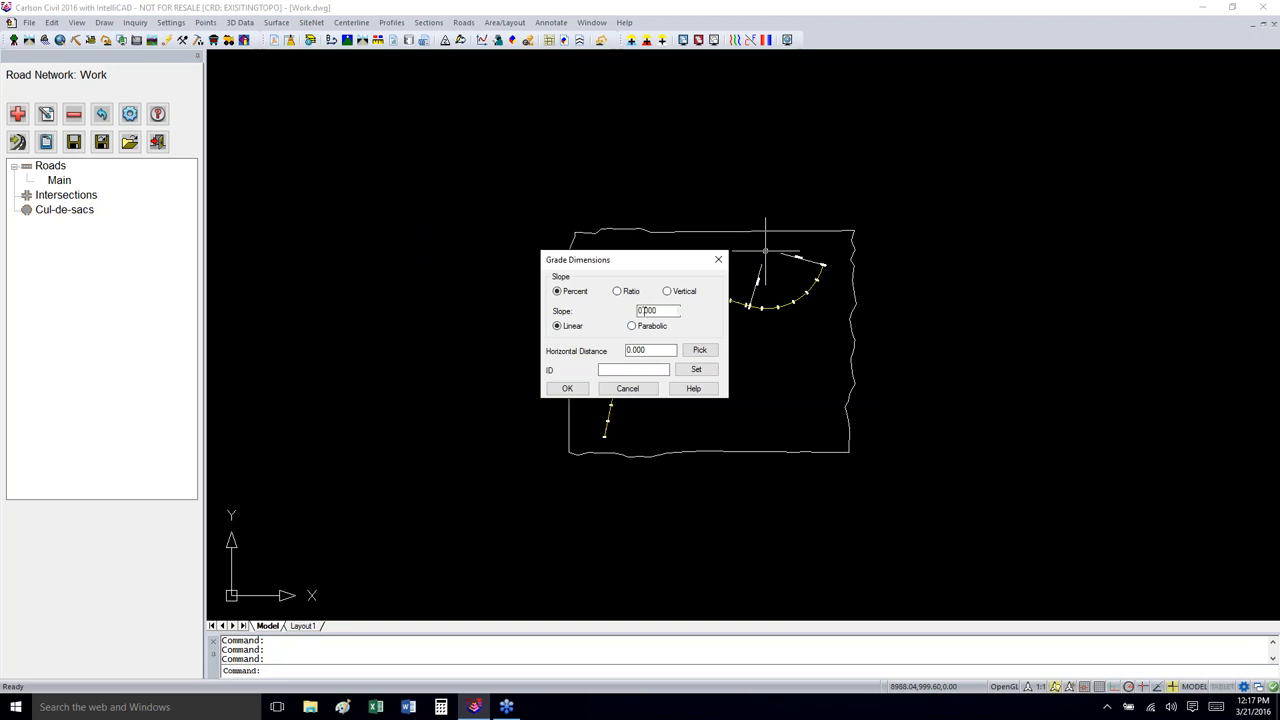
click(617, 291)
text(1)
drag(651, 350, 609, 352)
text(12)
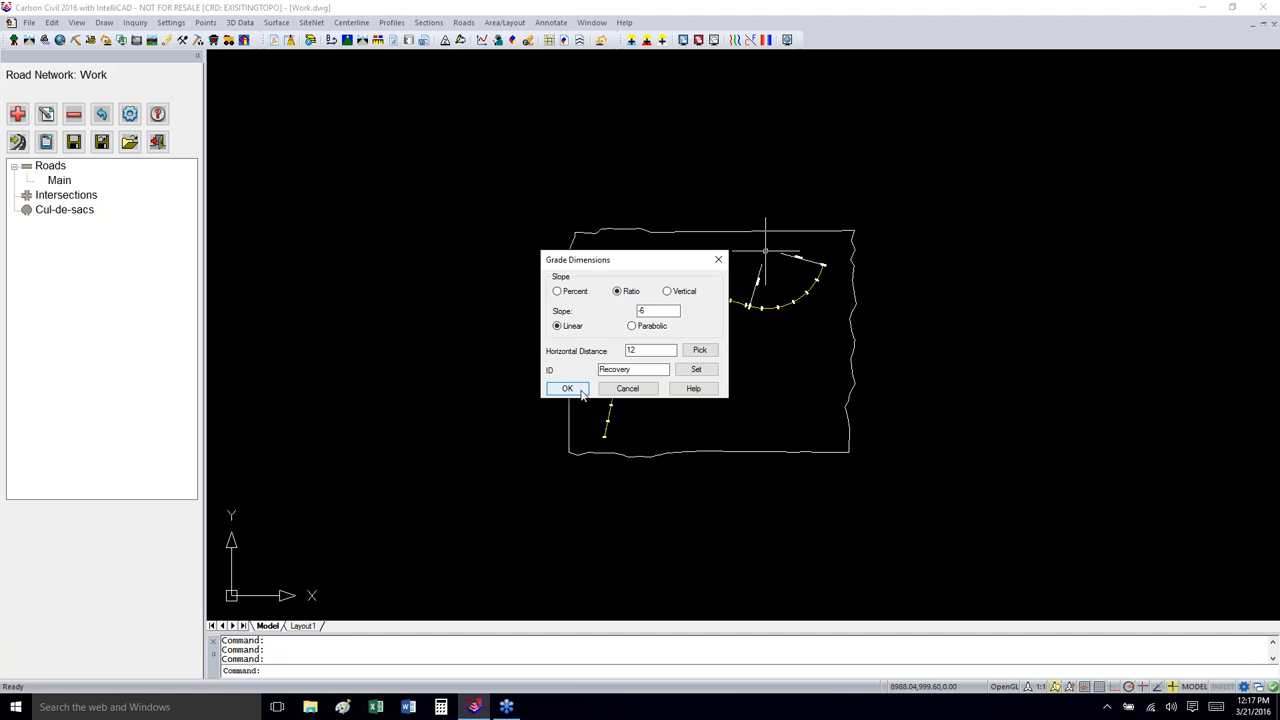
click(566, 389)
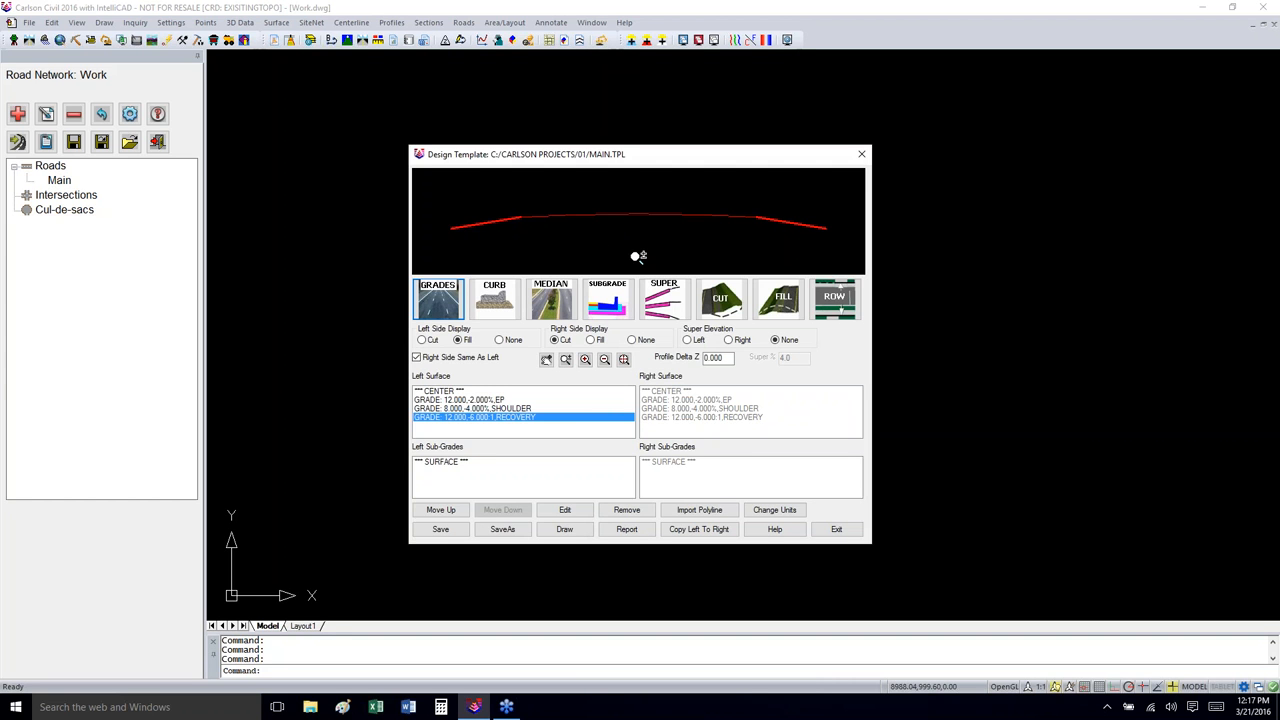
Step: Reorder the left surface grades by moving Shoulder below Recovery and Recovery above EP
click(490, 410)
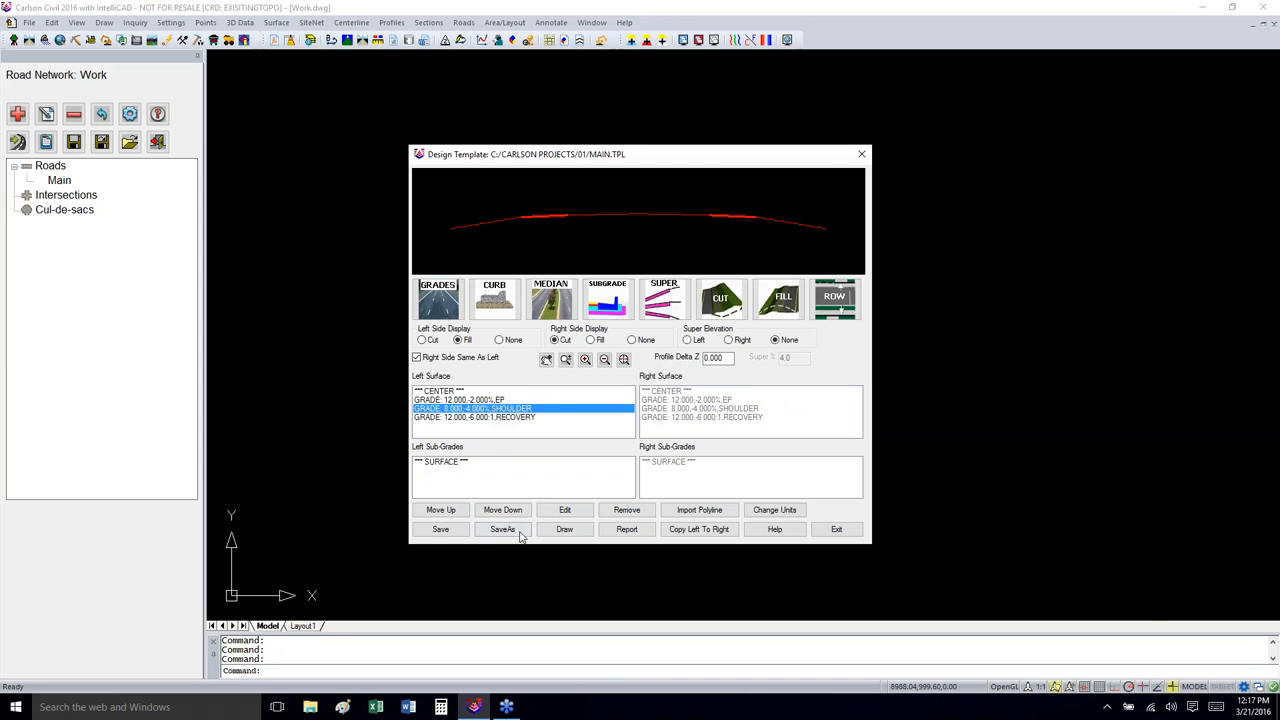
click(503, 511)
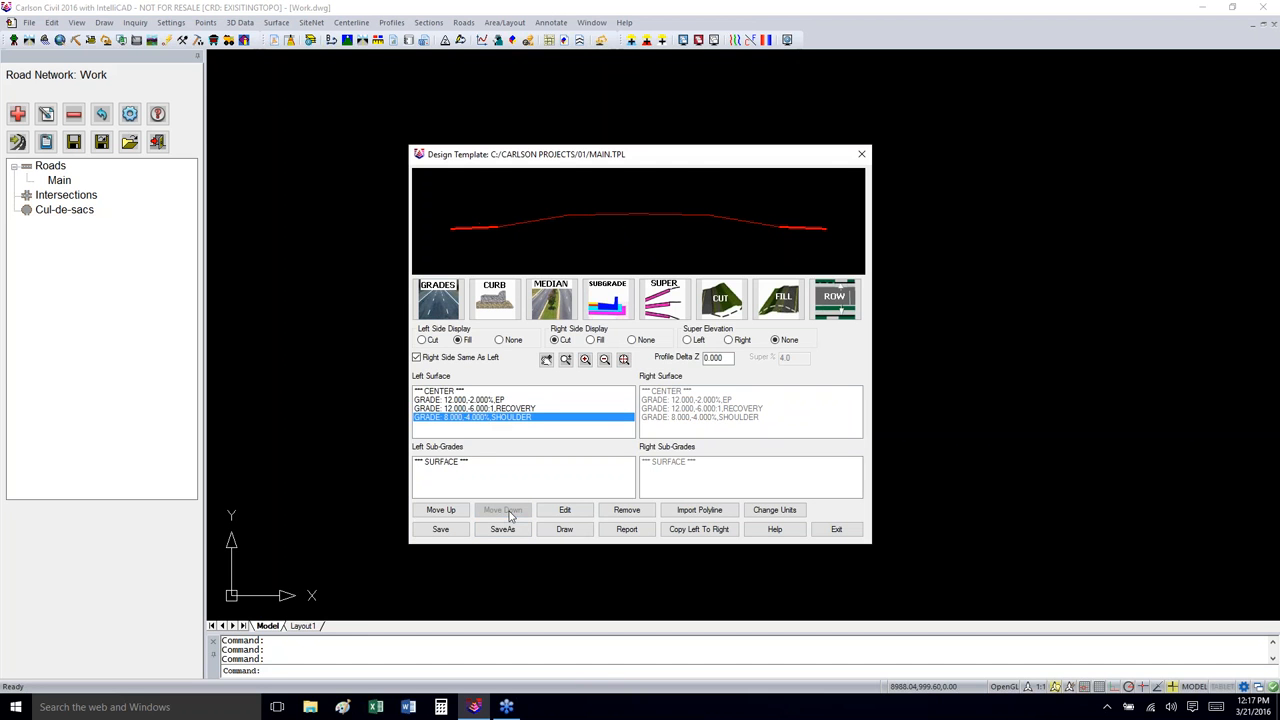
click(506, 408)
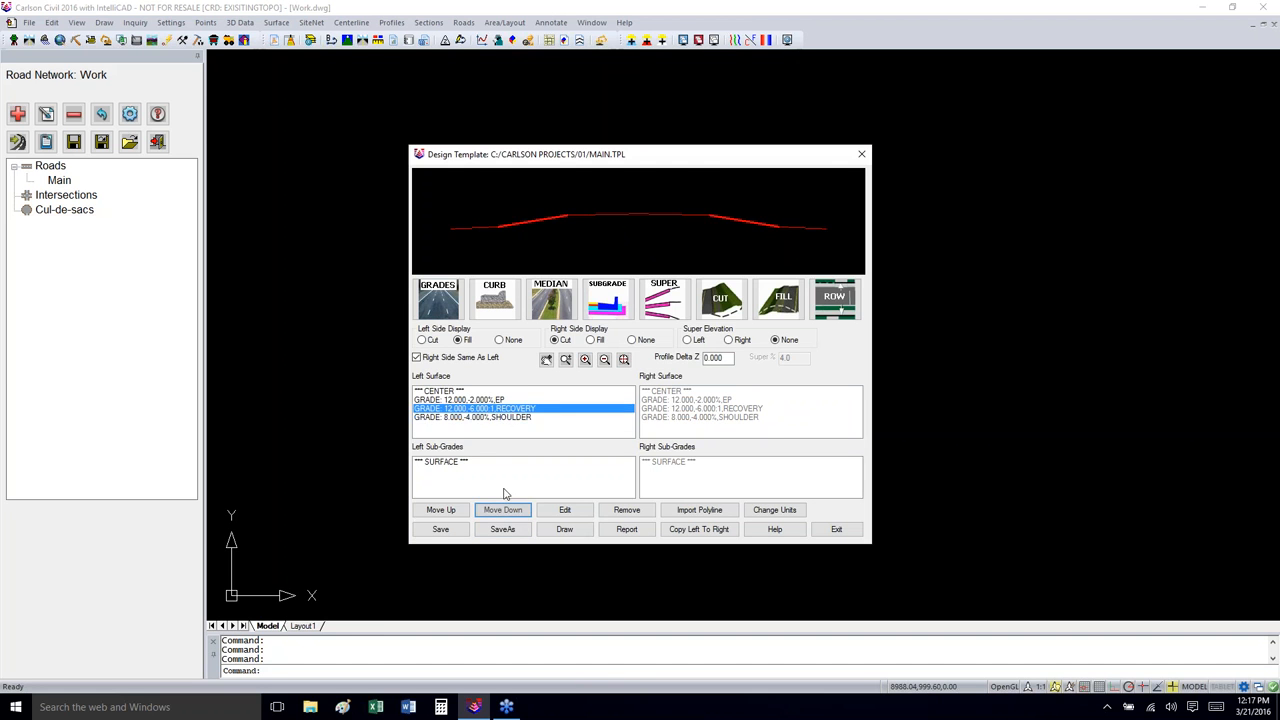
click(447, 511)
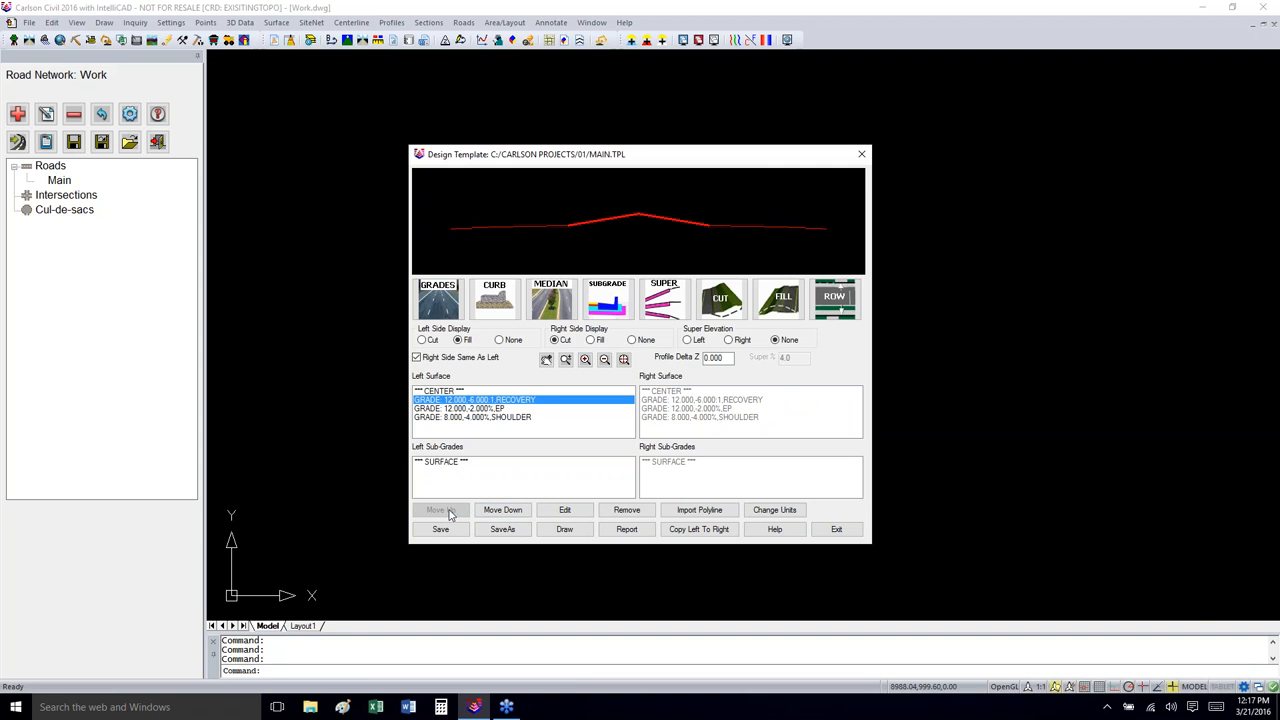
Step: Reorder the left surface grades so EP comes first, followed by Shoulder and Recovery
click(490, 410)
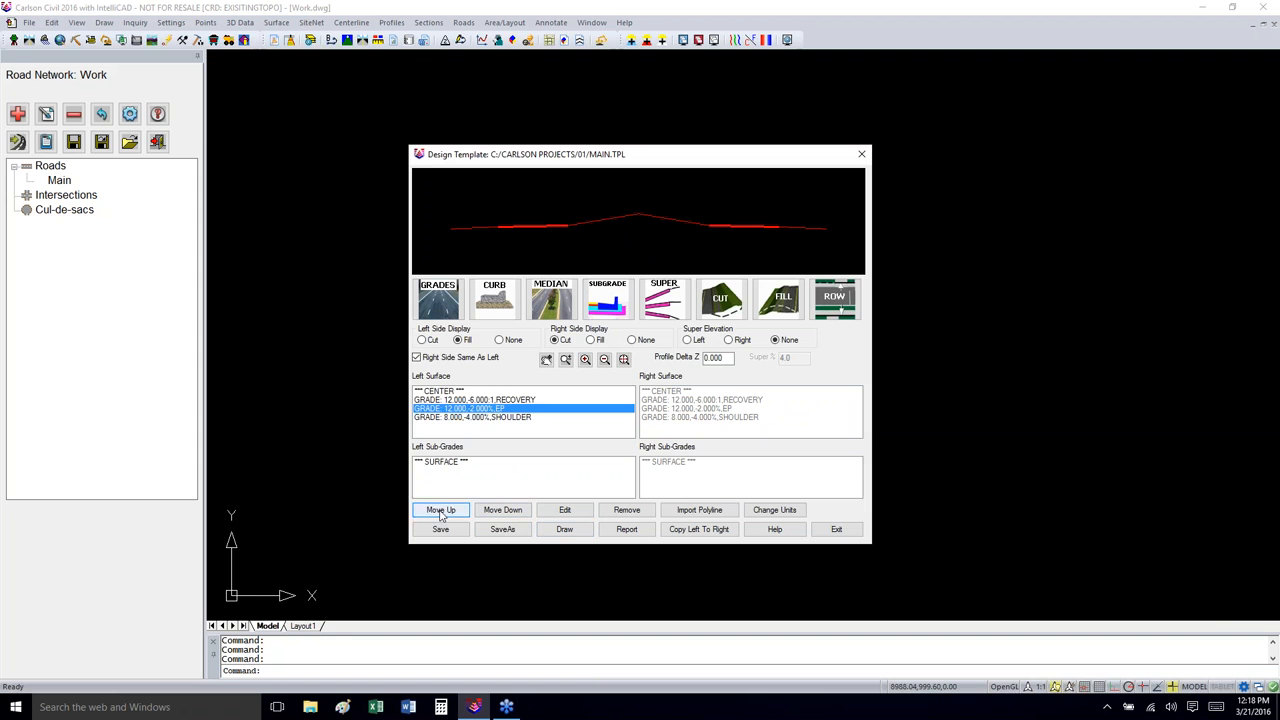
click(440, 512)
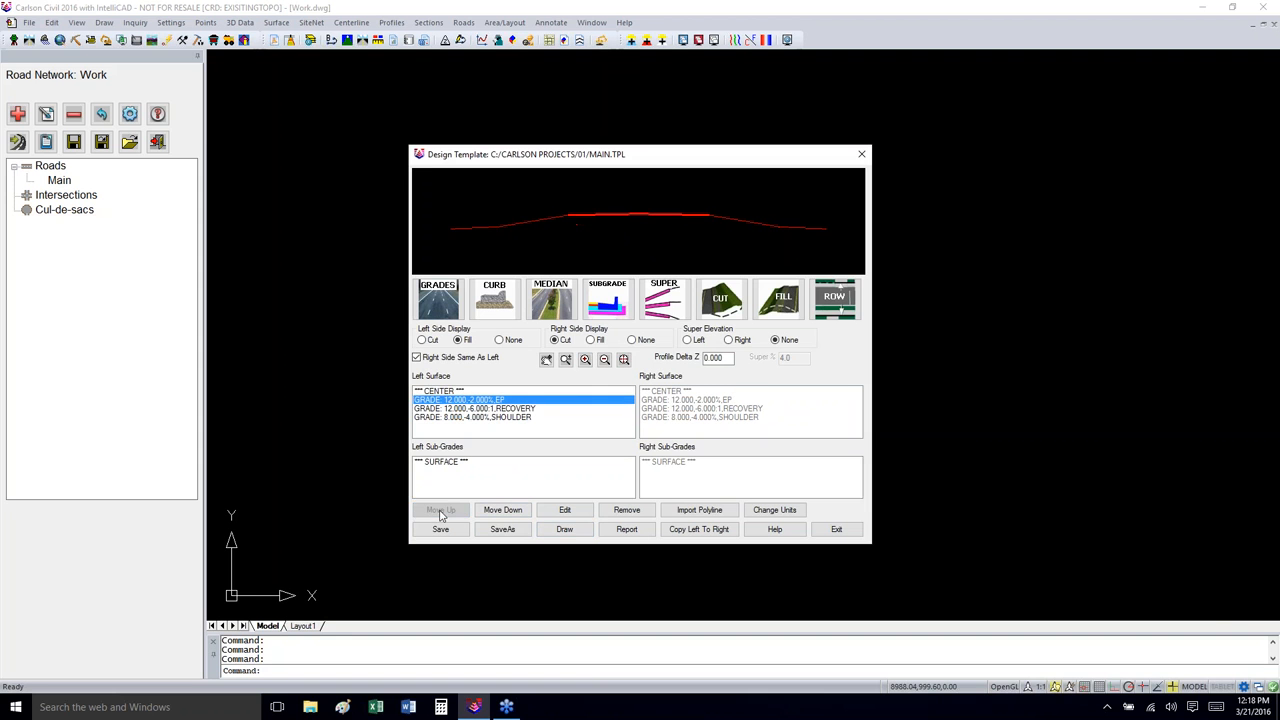
click(478, 417)
click(443, 511)
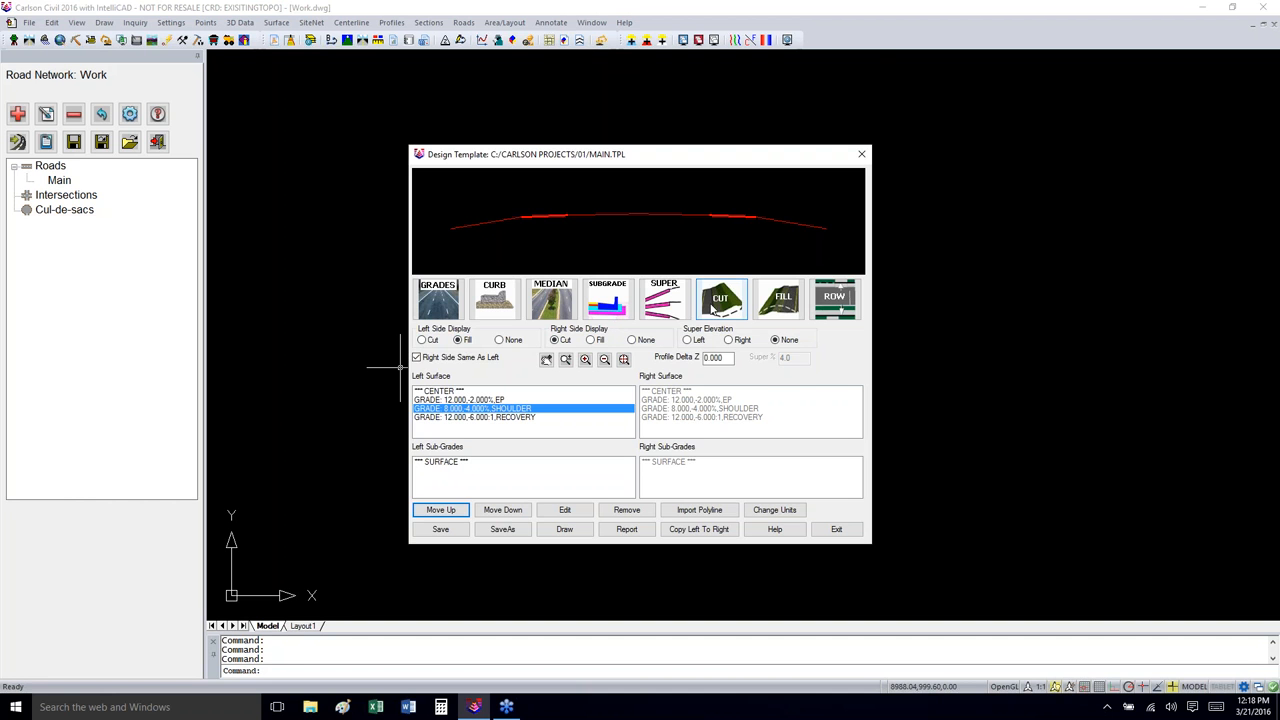
Step: Define the template's cut grade with a ratio slope of 4 and a depth of 6
click(715, 306)
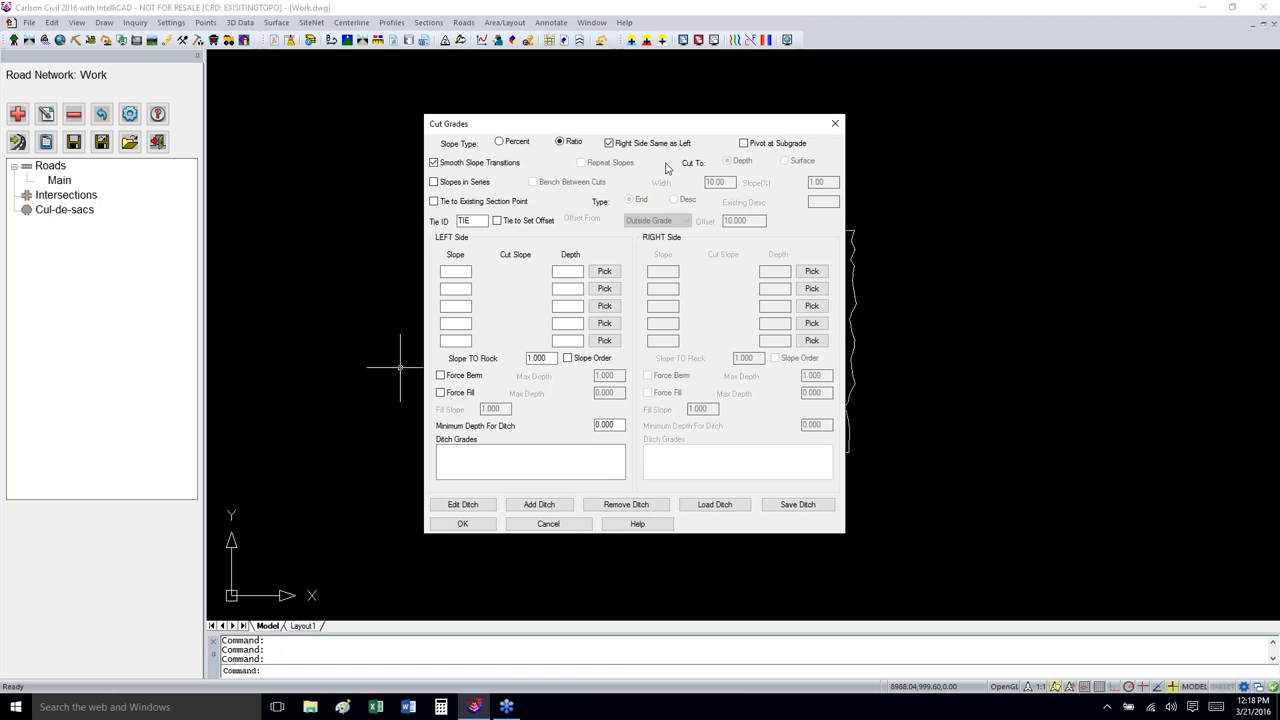
click(461, 271)
text(4)
click(577, 270)
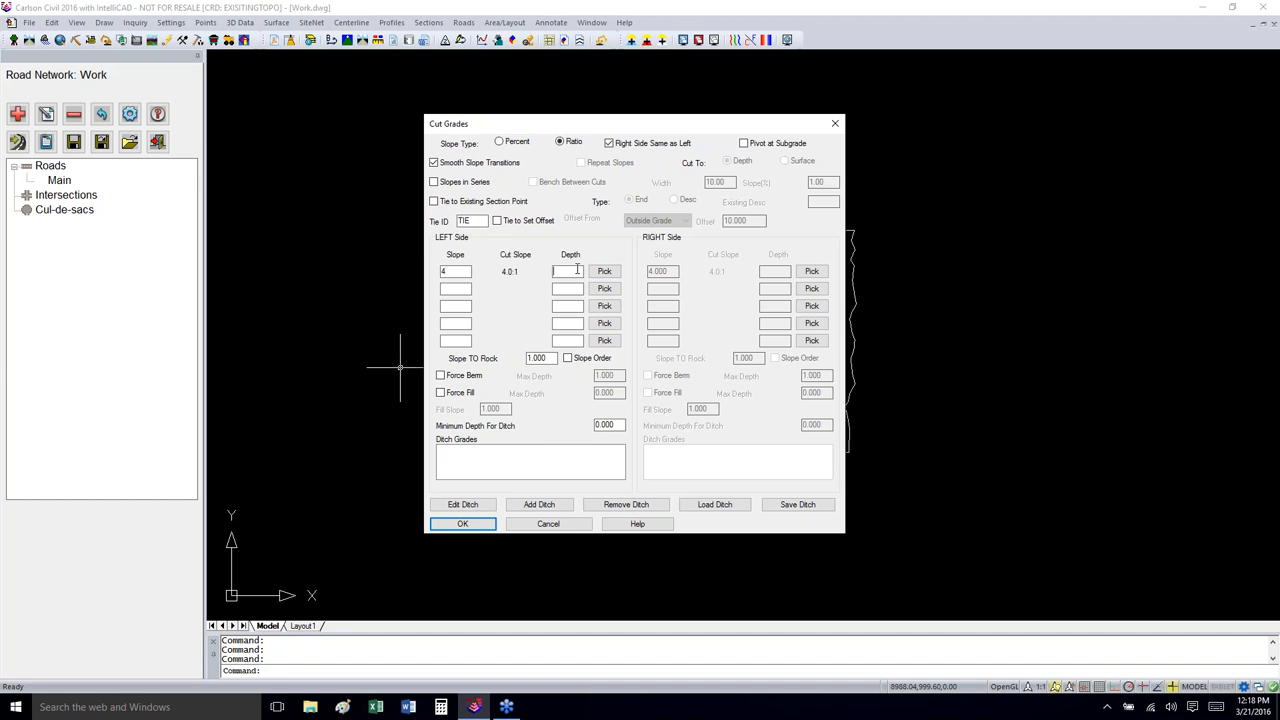
text(5)
Step: Add a ditch grade to the cut with 0% slope, horizontal distance 5 and ID Ditch, and accept the cut grades
click(527, 506)
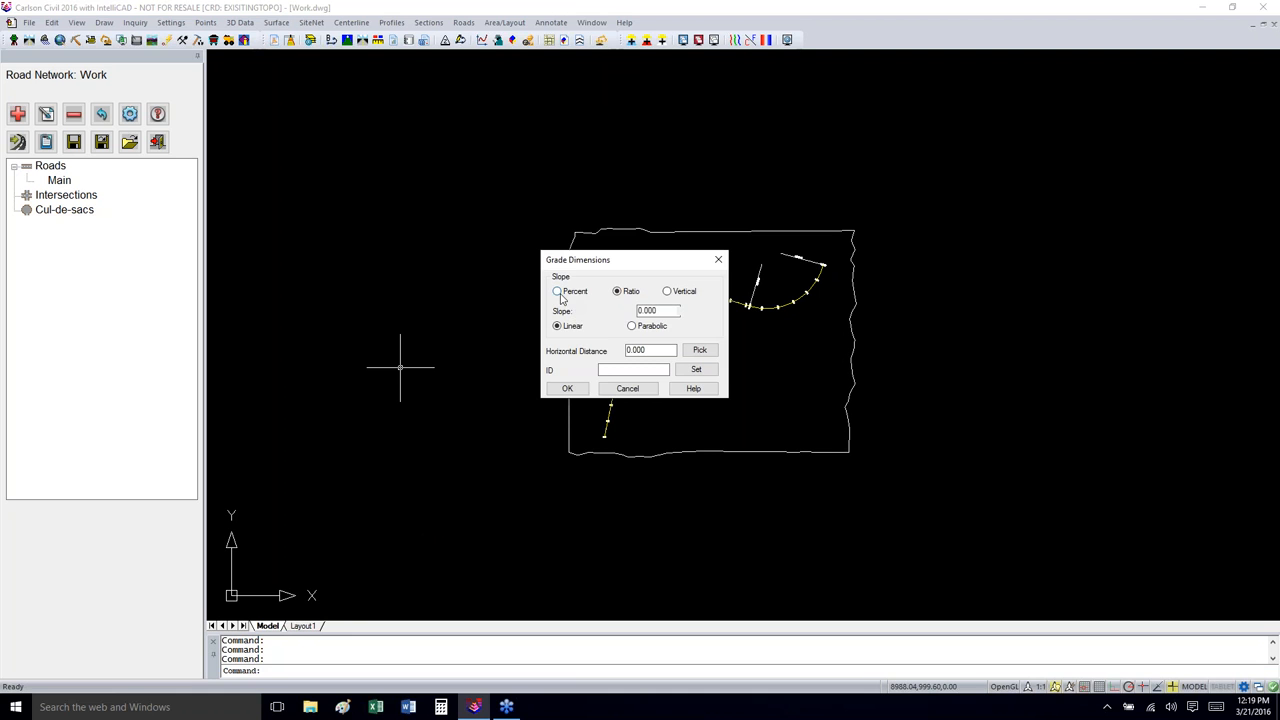
click(560, 295)
double_click(646, 352)
text(5)
text(Ditch)
click(570, 388)
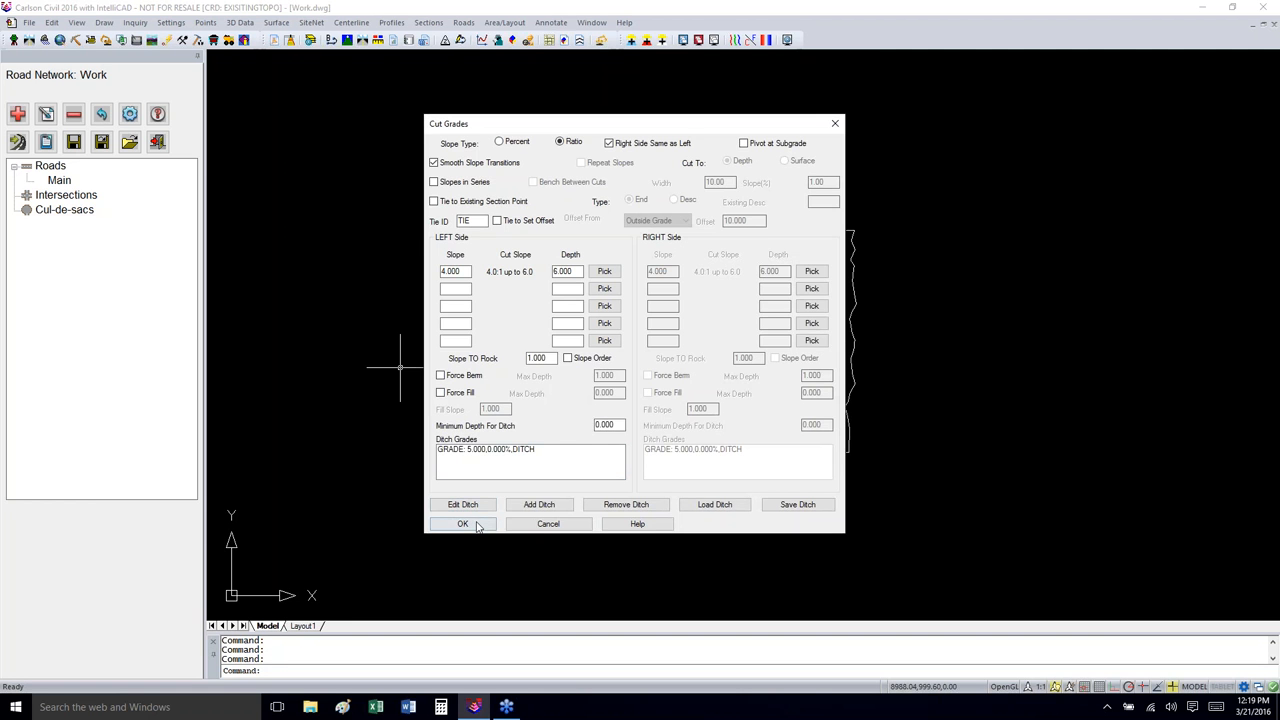
click(463, 524)
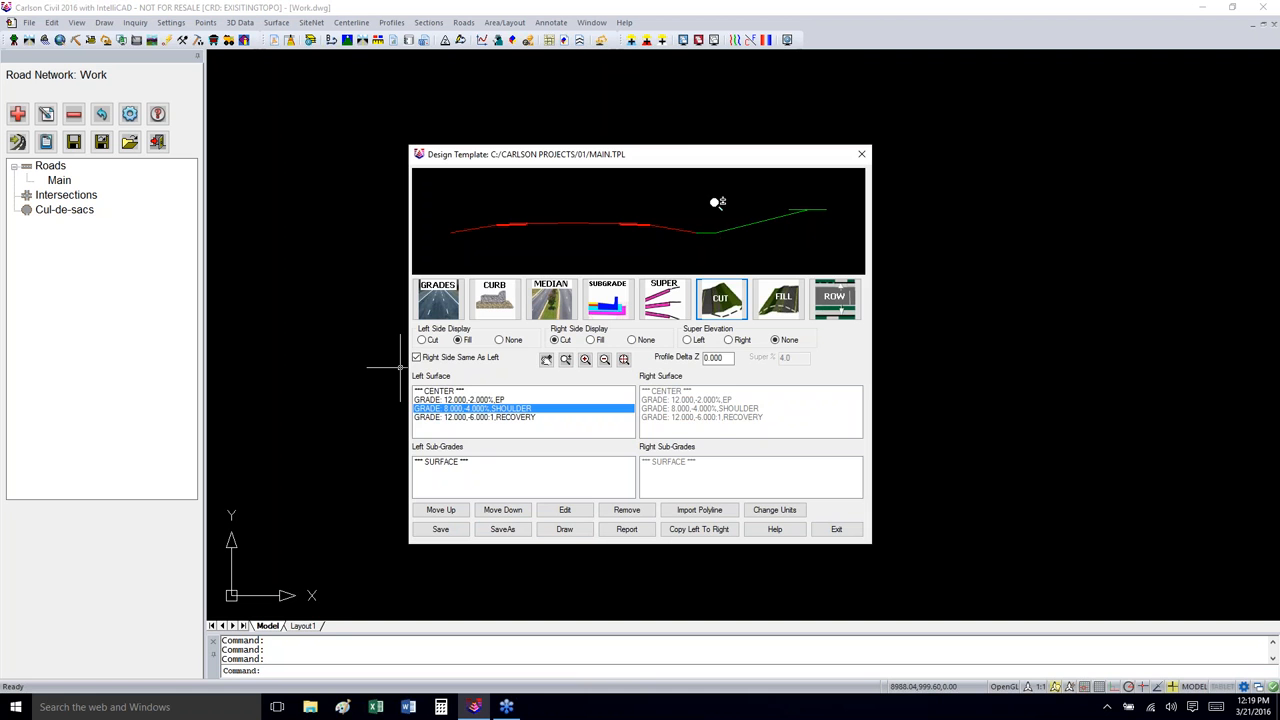
Step: Define the template's fill grade with a ratio slope of 4 and a depth of 5
click(776, 300)
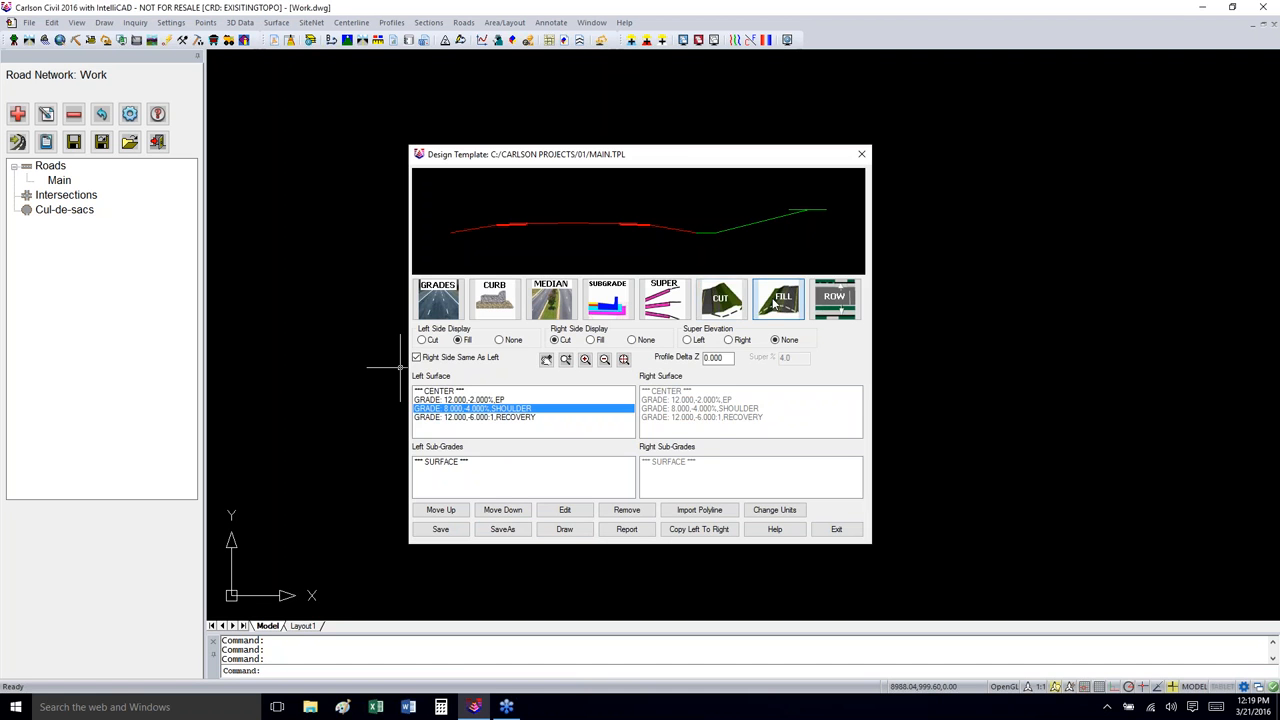
click(446, 268)
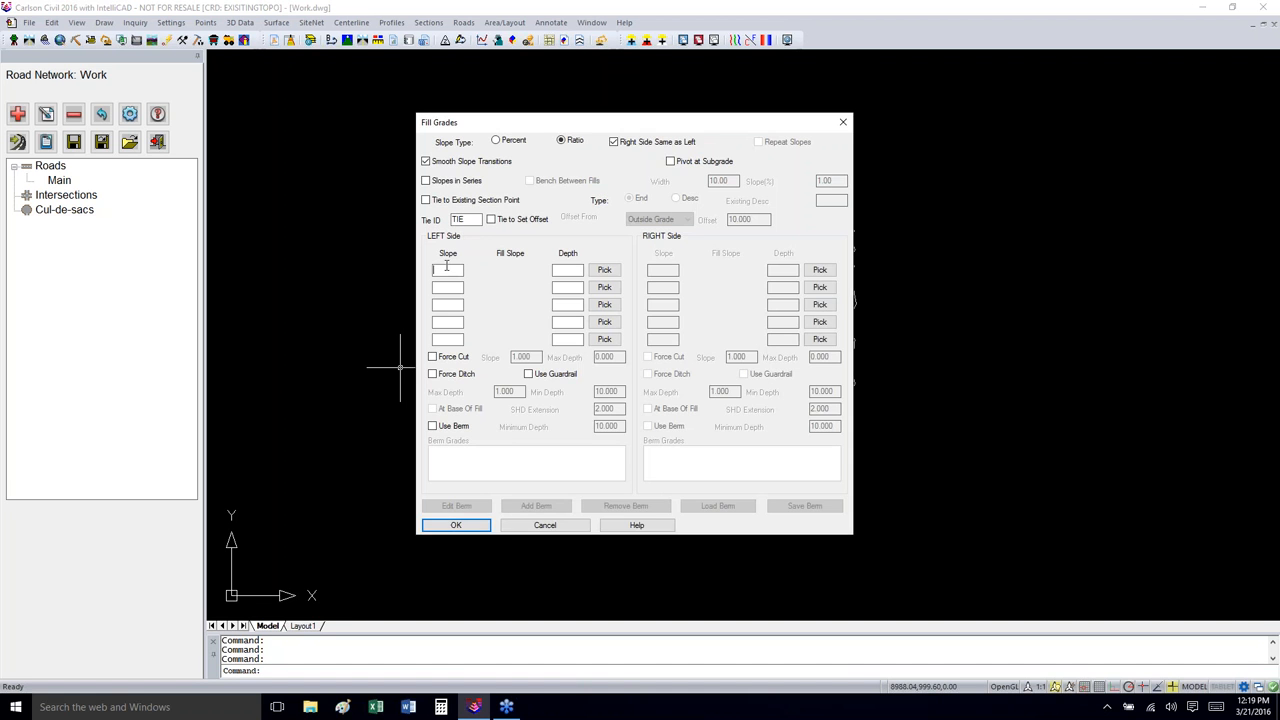
text(4)
click(566, 270)
text(5)
click(473, 528)
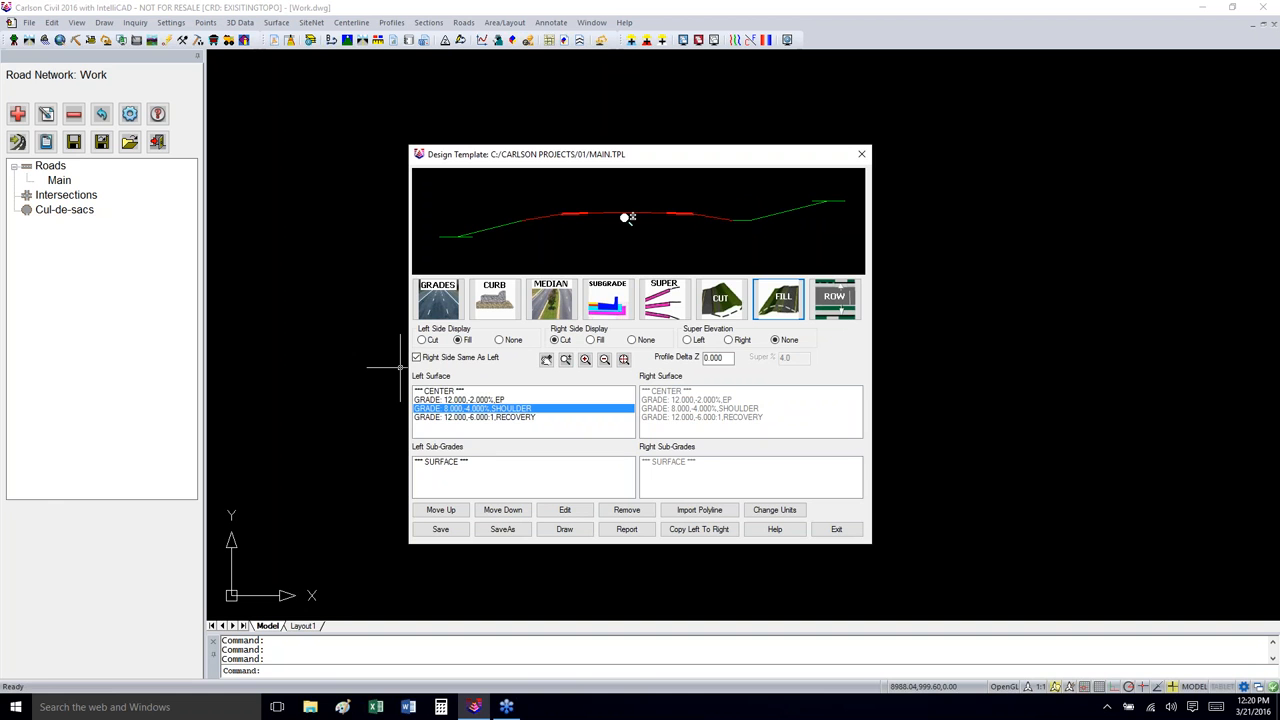
Step: Add a subgrade intersecting the surface straight up, with horizontal offset 0, vertical offset 0.5, distance 12 and material Bit
click(615, 311)
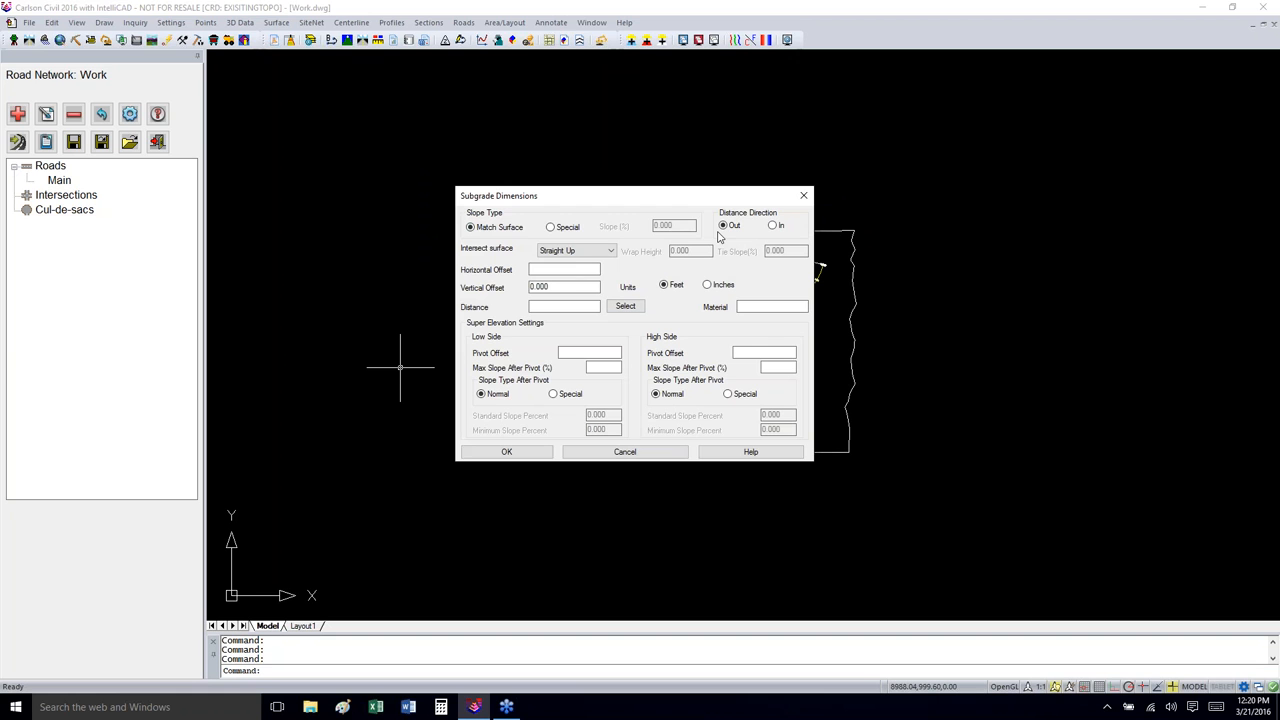
click(581, 252)
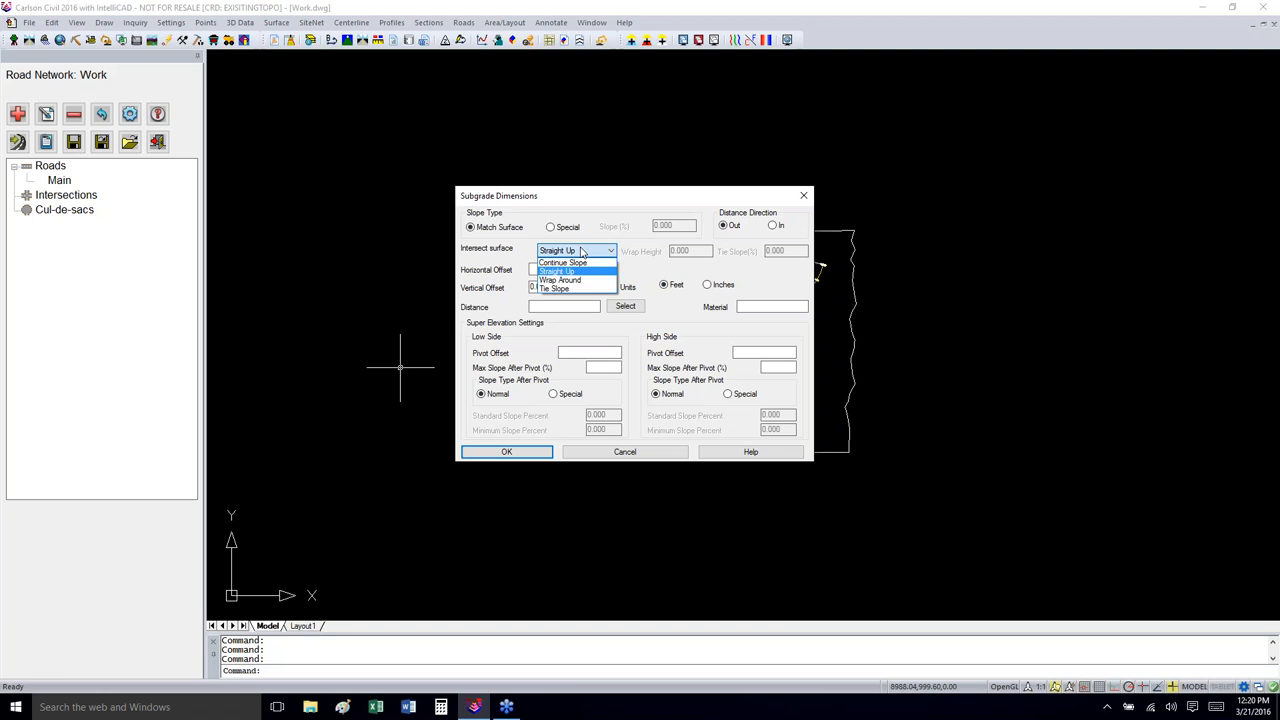
click(570, 271)
click(570, 271)
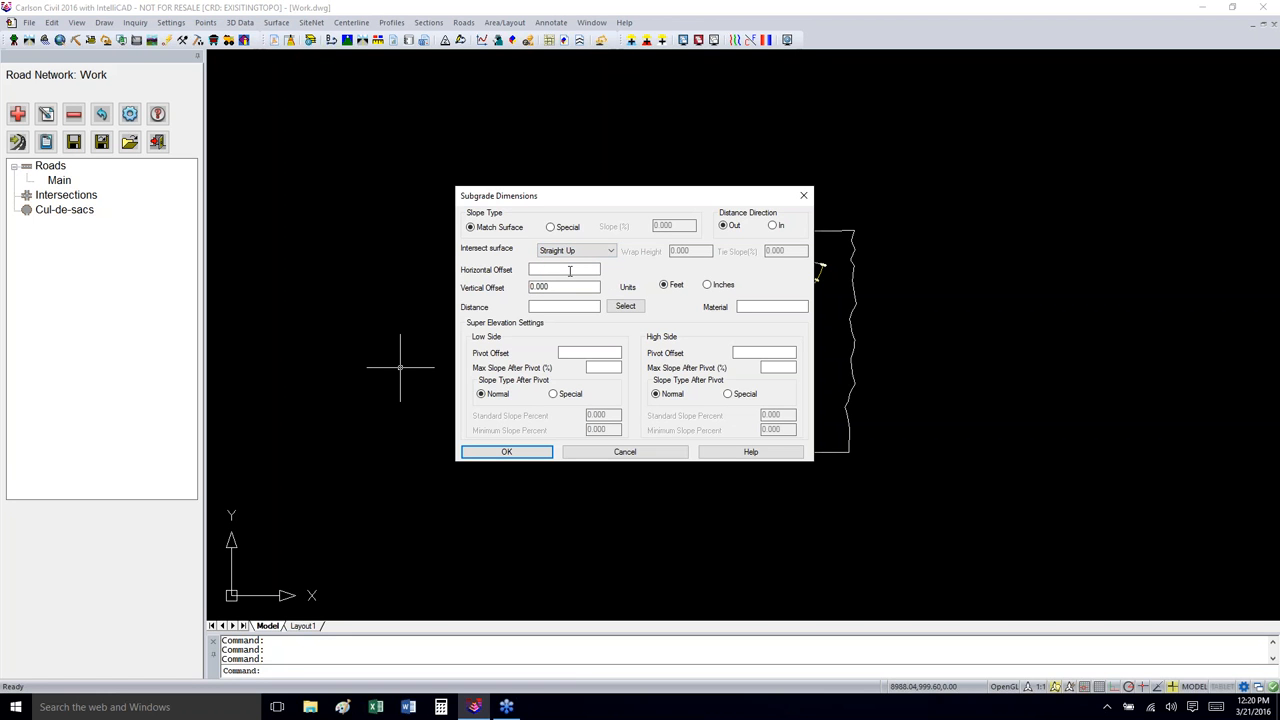
text(0)
drag(565, 293, 521, 293)
key(BackSpace)
text(5)
click(553, 304)
text(12)
click(750, 306)
text(Bit)
click(521, 454)
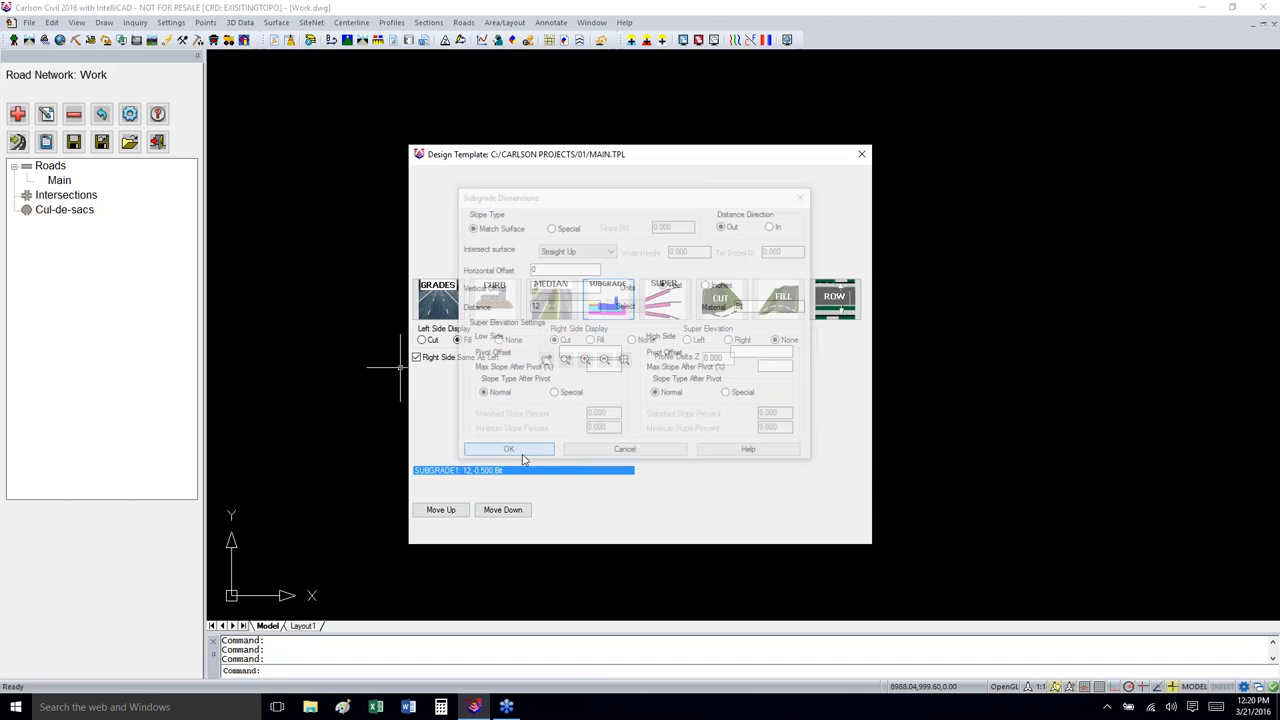
Step: Add a second subgrade with horizontal offset 0, vertical offset 1, distance 12 and material Sand
scroll(630, 211, up, 2)
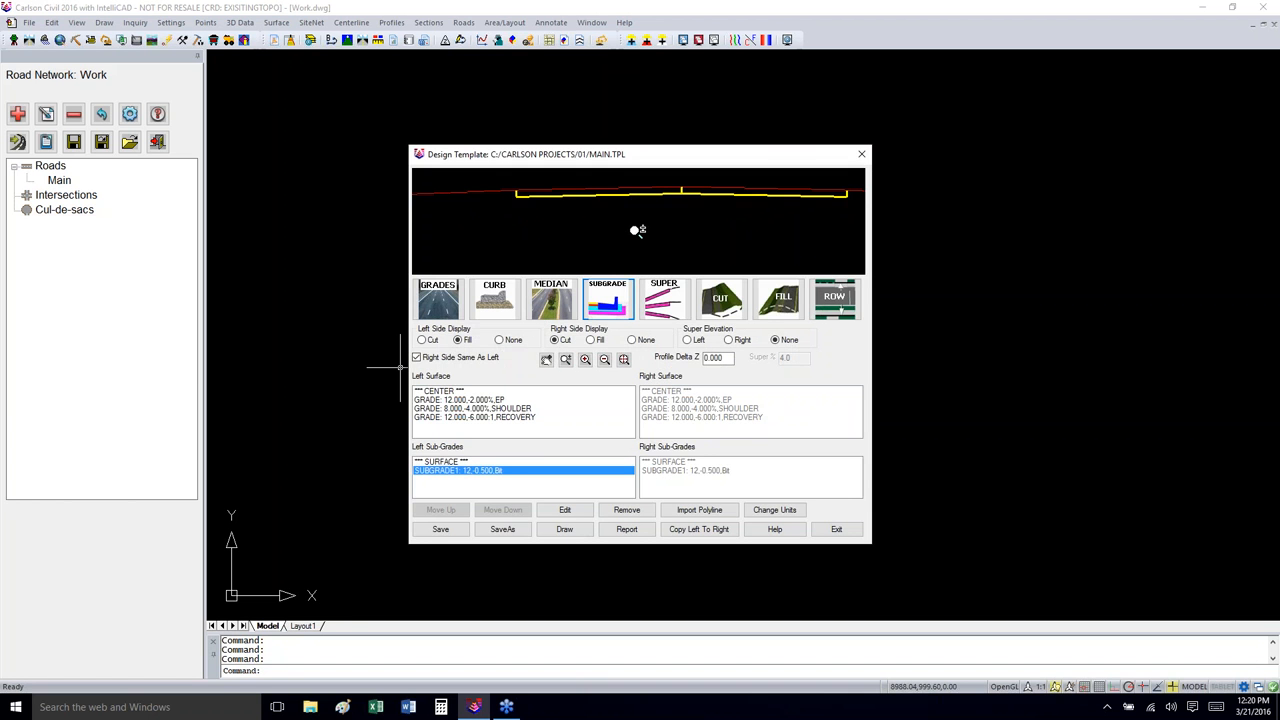
middle_drag(634, 229, 634, 246)
scroll(630, 237, up, 1)
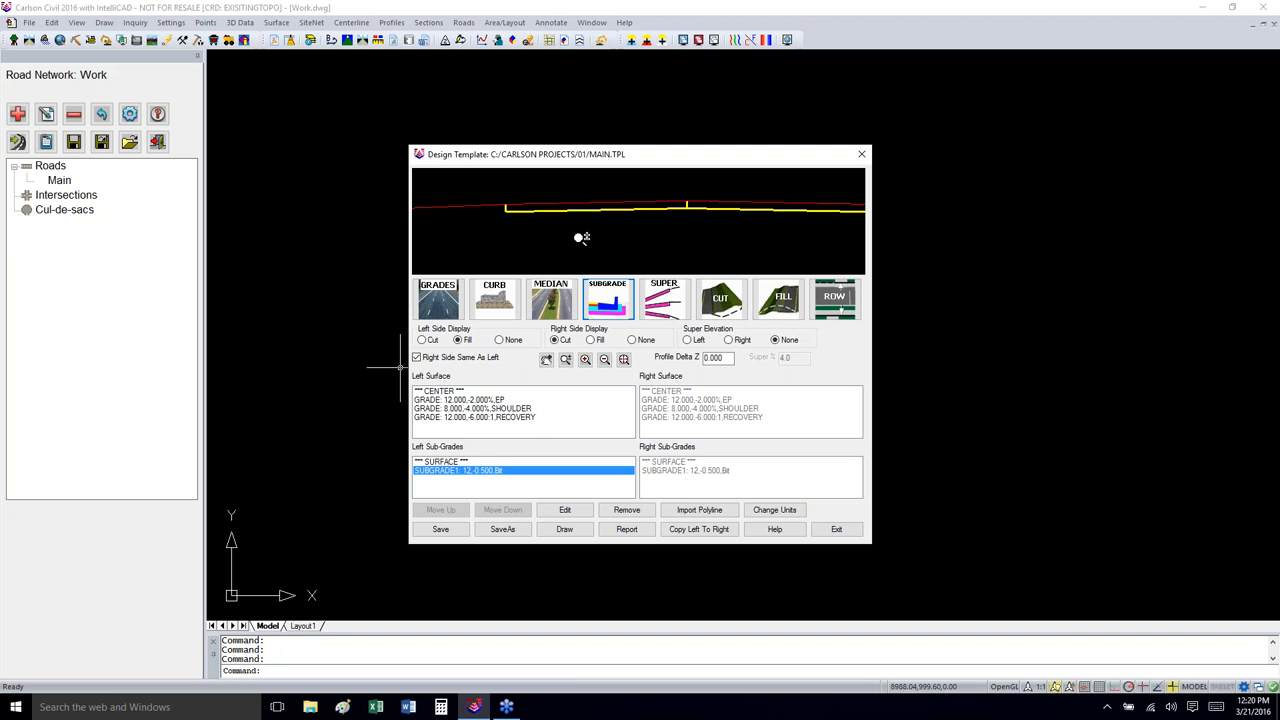
middle_drag(590, 234, 543, 230)
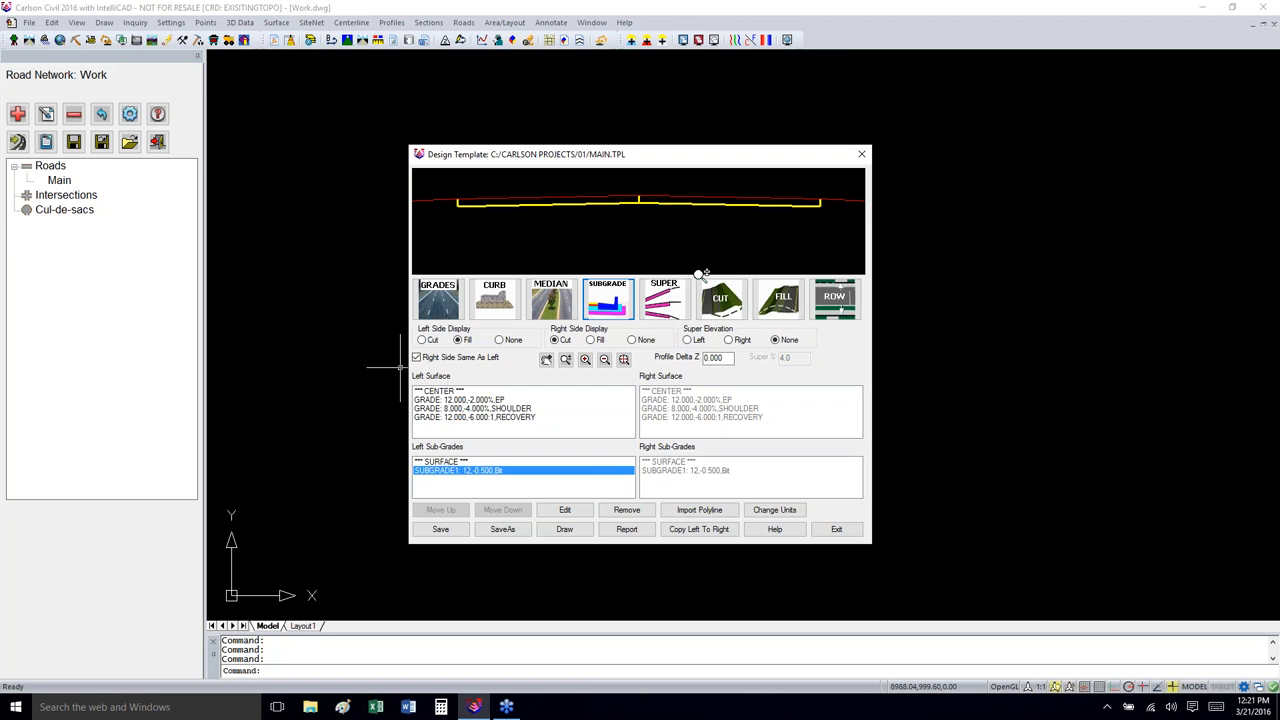
click(604, 305)
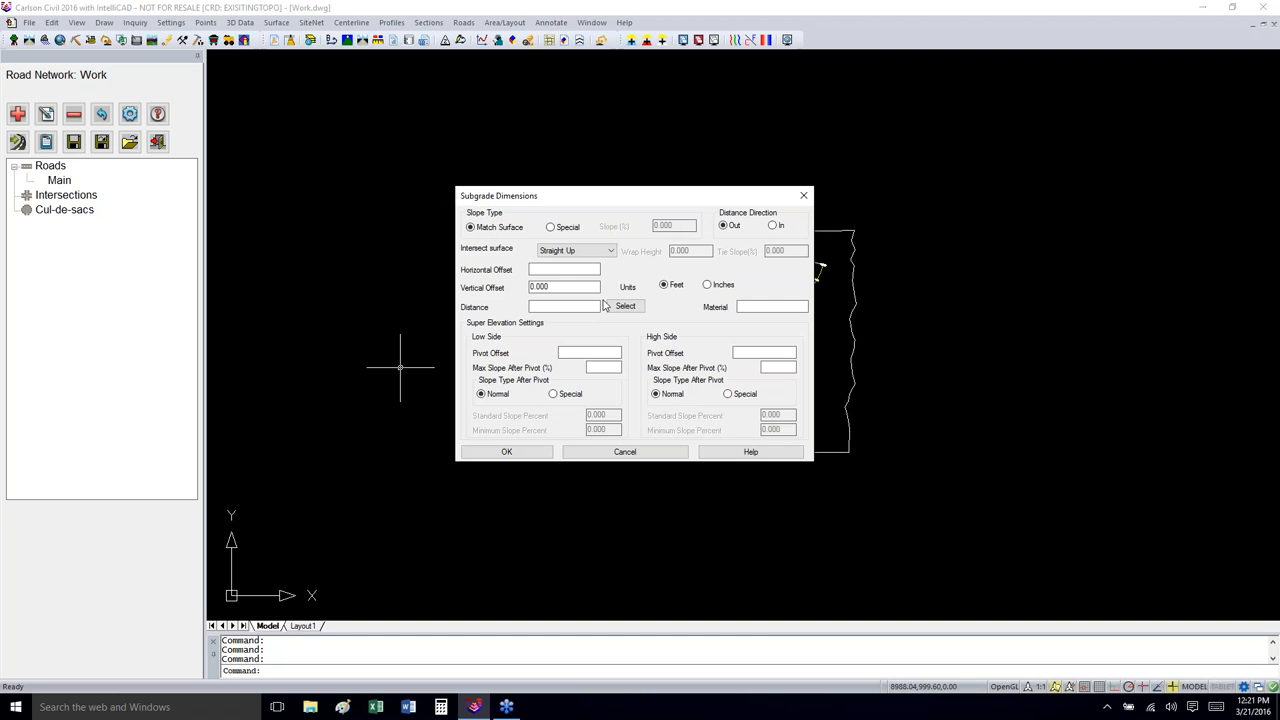
click(560, 269)
text(0)
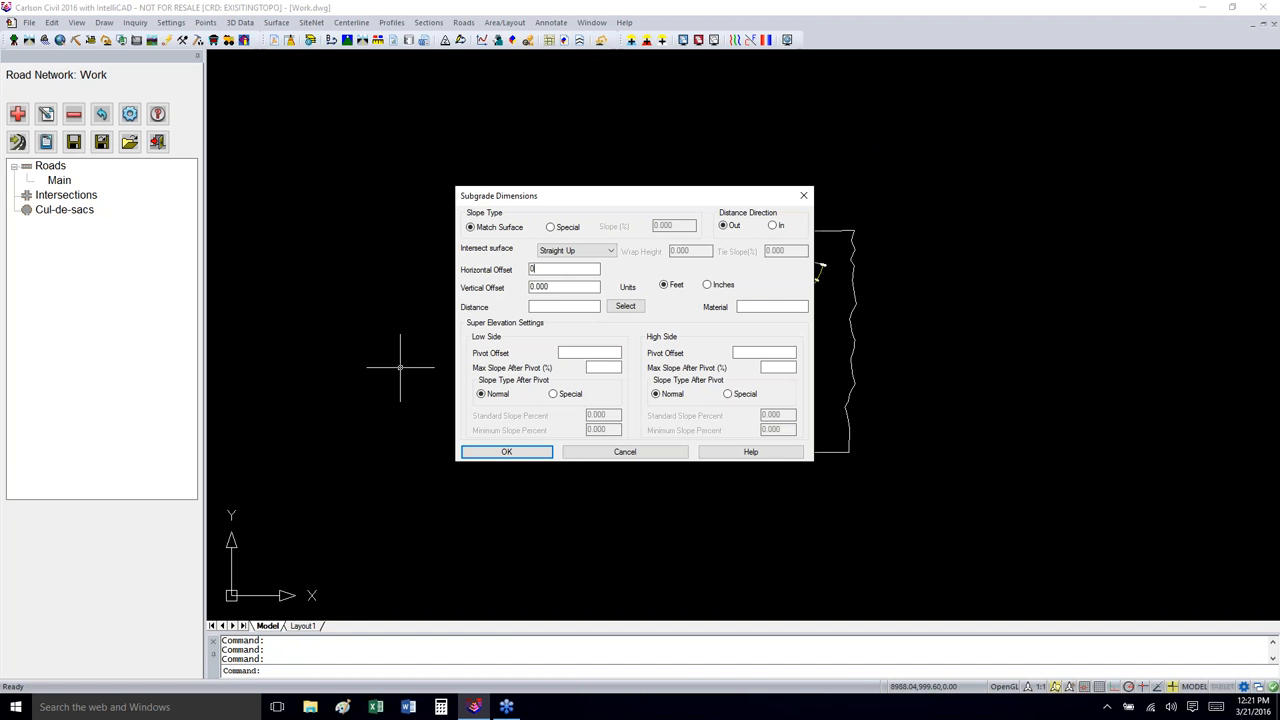
drag(570, 288, 518, 289)
text(1)
click(559, 308)
text(12)
click(746, 303)
text(Sand)
click(506, 451)
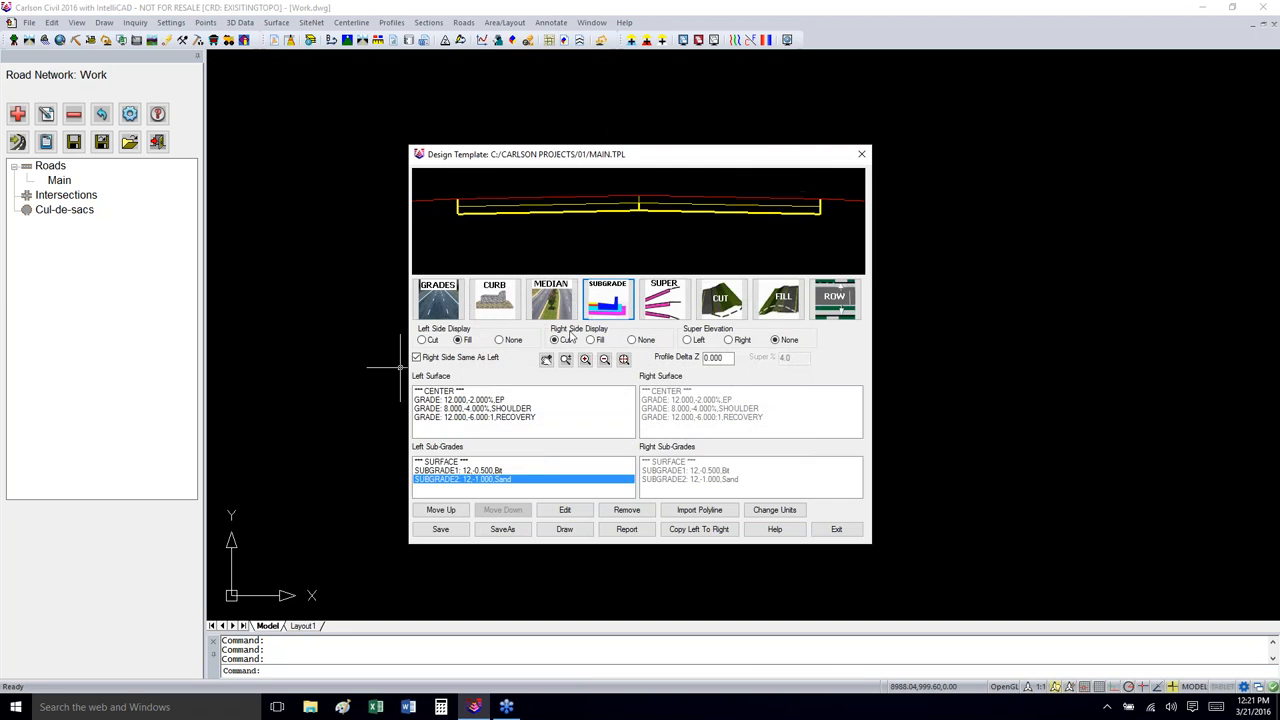
Step: Add a third subgrade with horizontal offset 0, vertical offset 1.75, distance 12 and material Agg
click(606, 300)
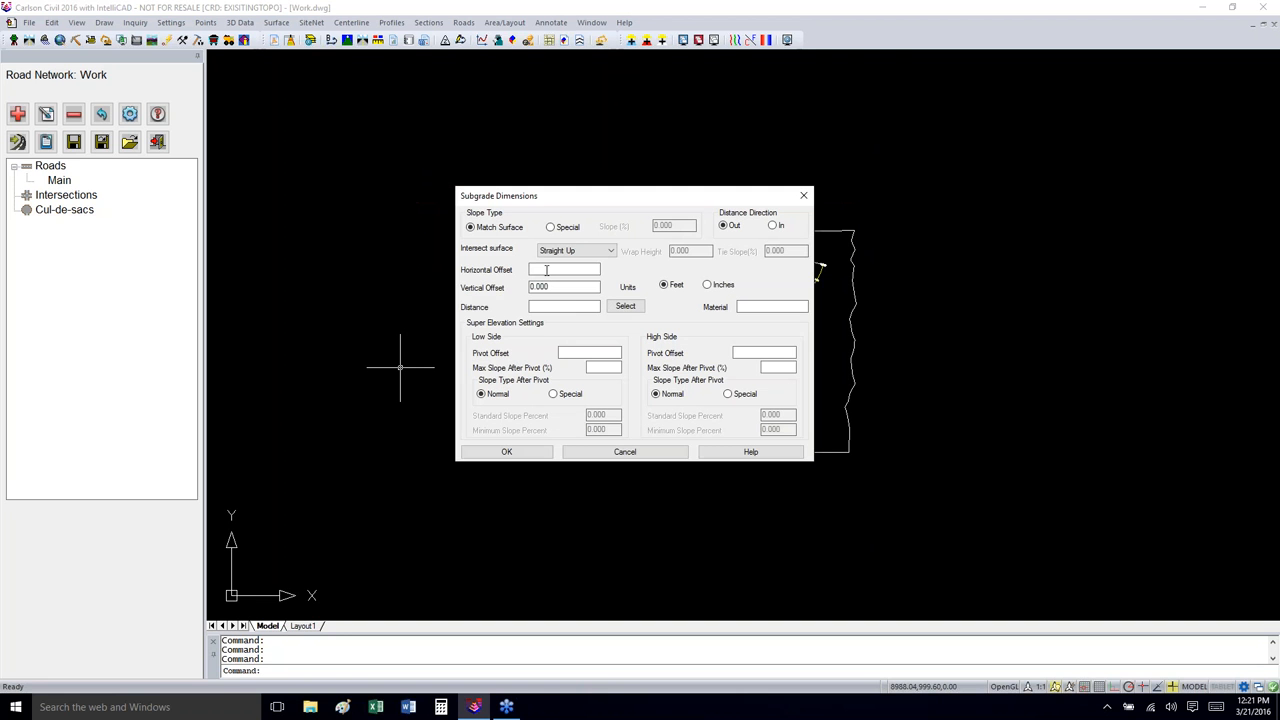
click(546, 270)
text(1.75)
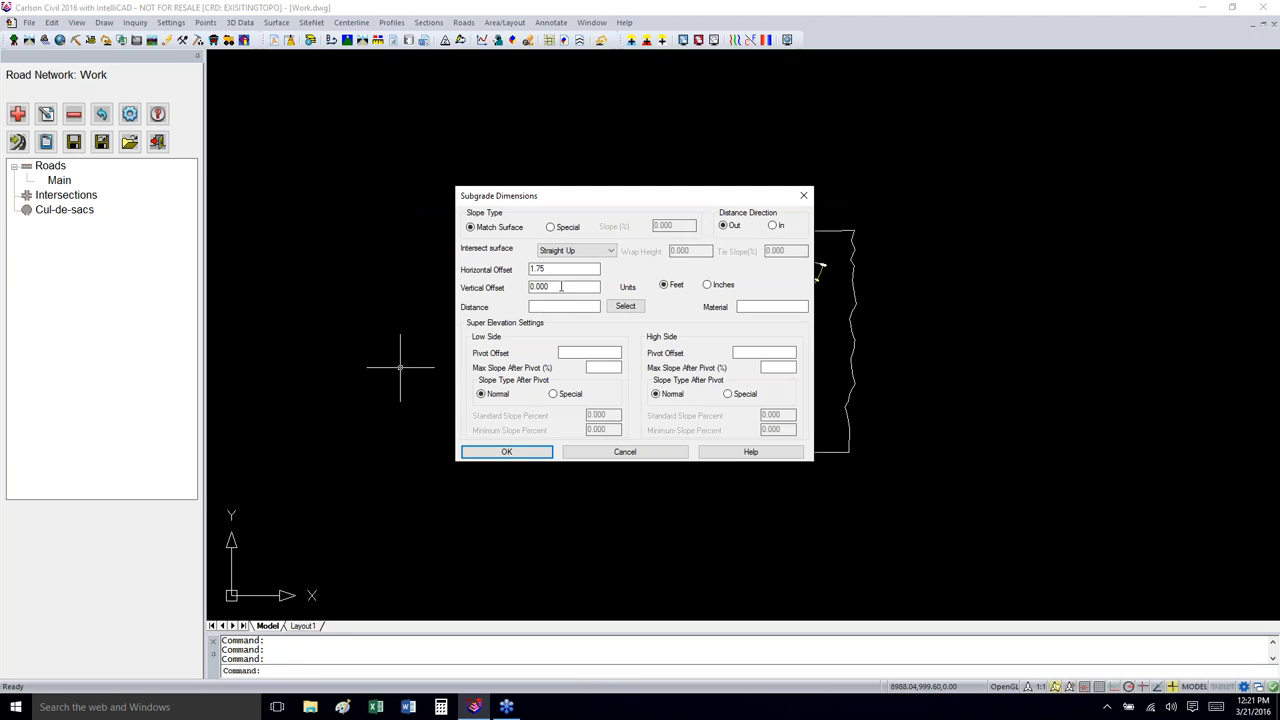
drag(543, 270, 476, 288)
text(0)
text(1.75)
click(529, 452)
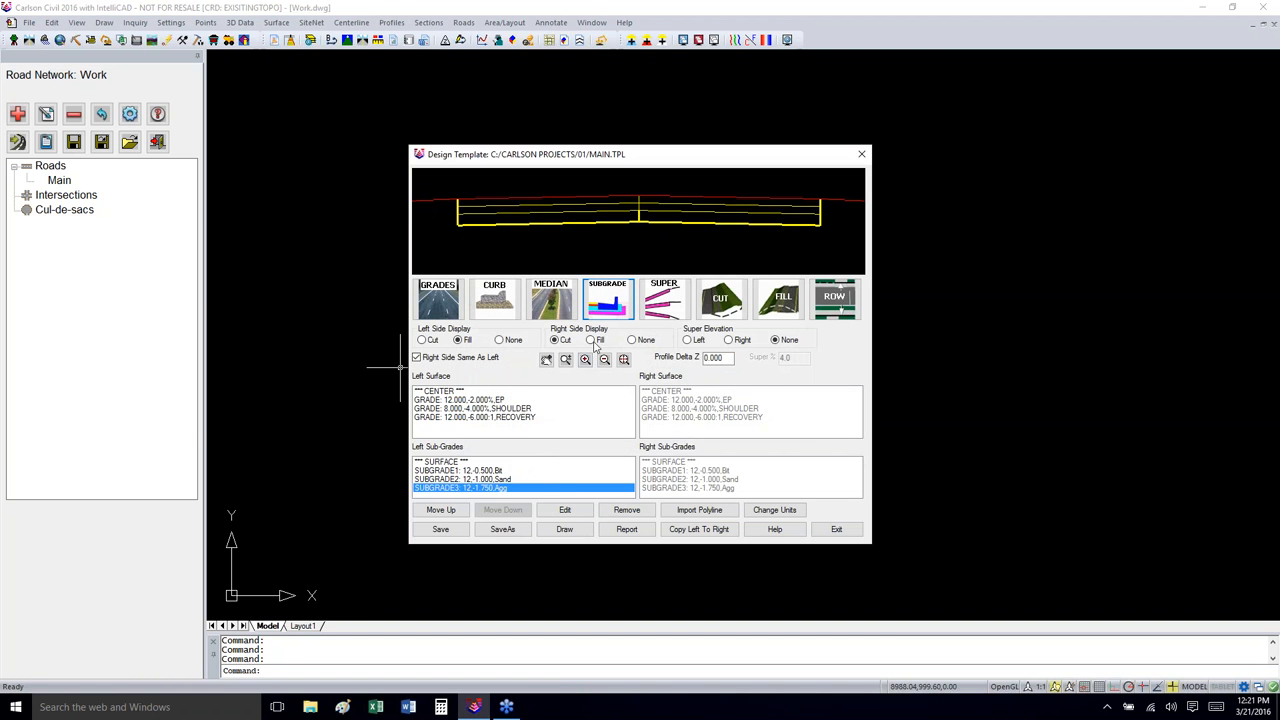
Step: Add a shoulder subgrade with horizontal offset 12, vertical offset 0.83, distance 8 and material Shoulder Agg
click(619, 306)
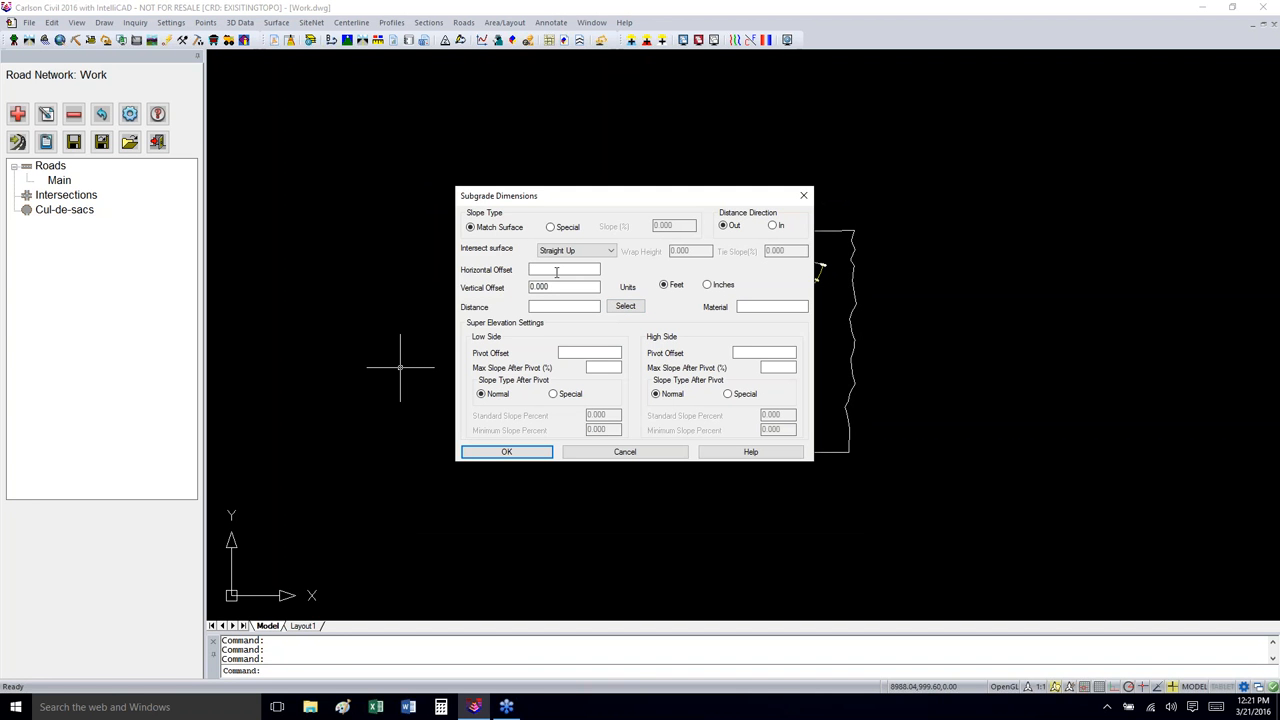
text(12)
key(Tab)
key(BackSpace)
click(506, 452)
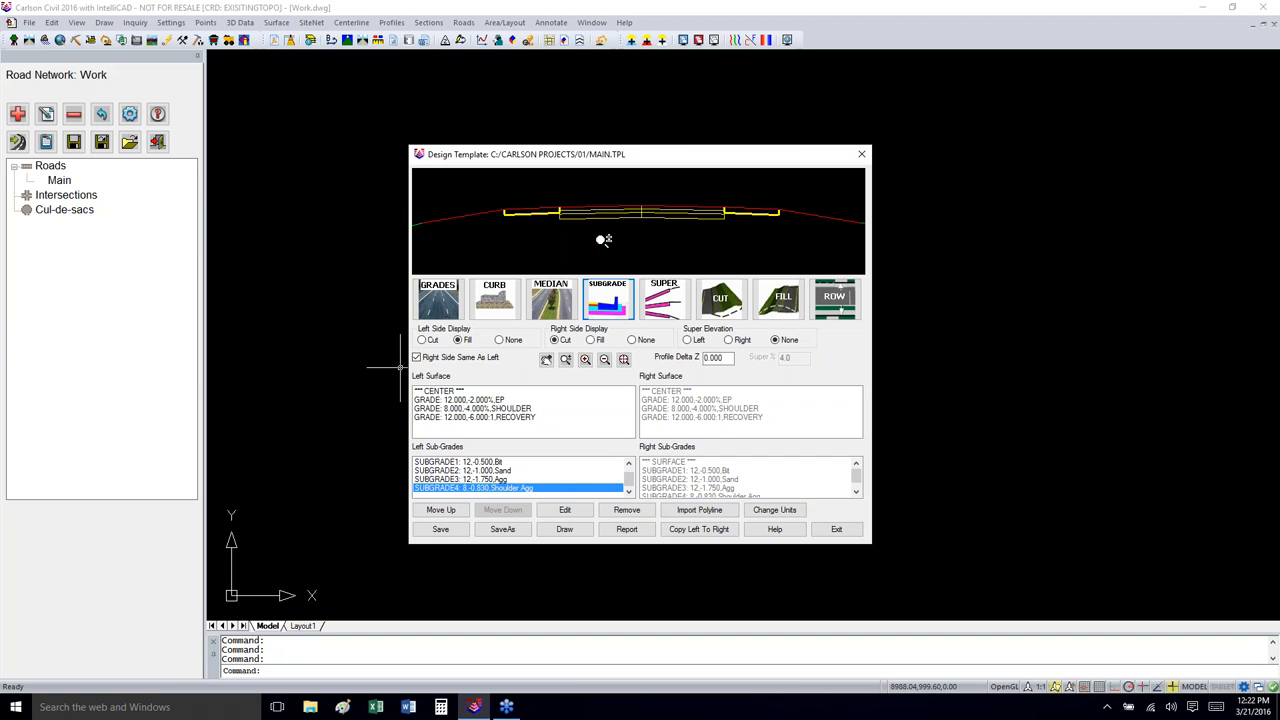
Step: Examine the curb dimension settings and the curb file save and load options without adding a curb
click(495, 308)
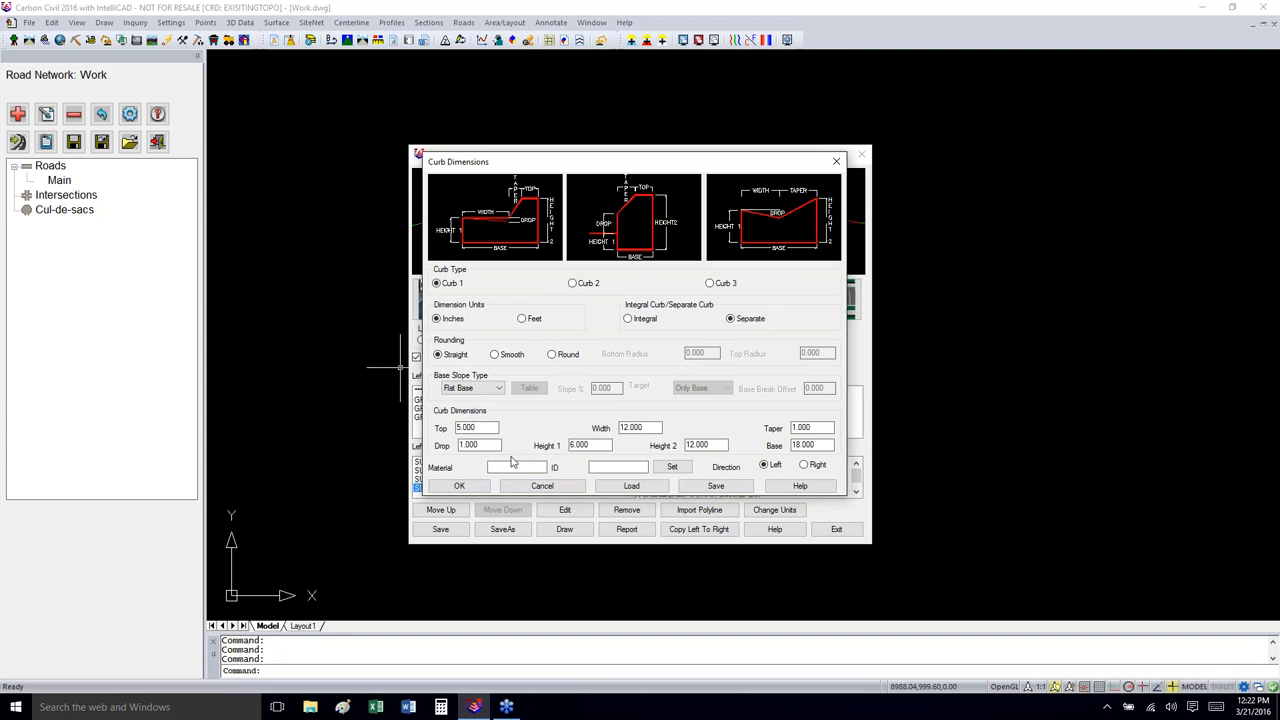
click(690, 488)
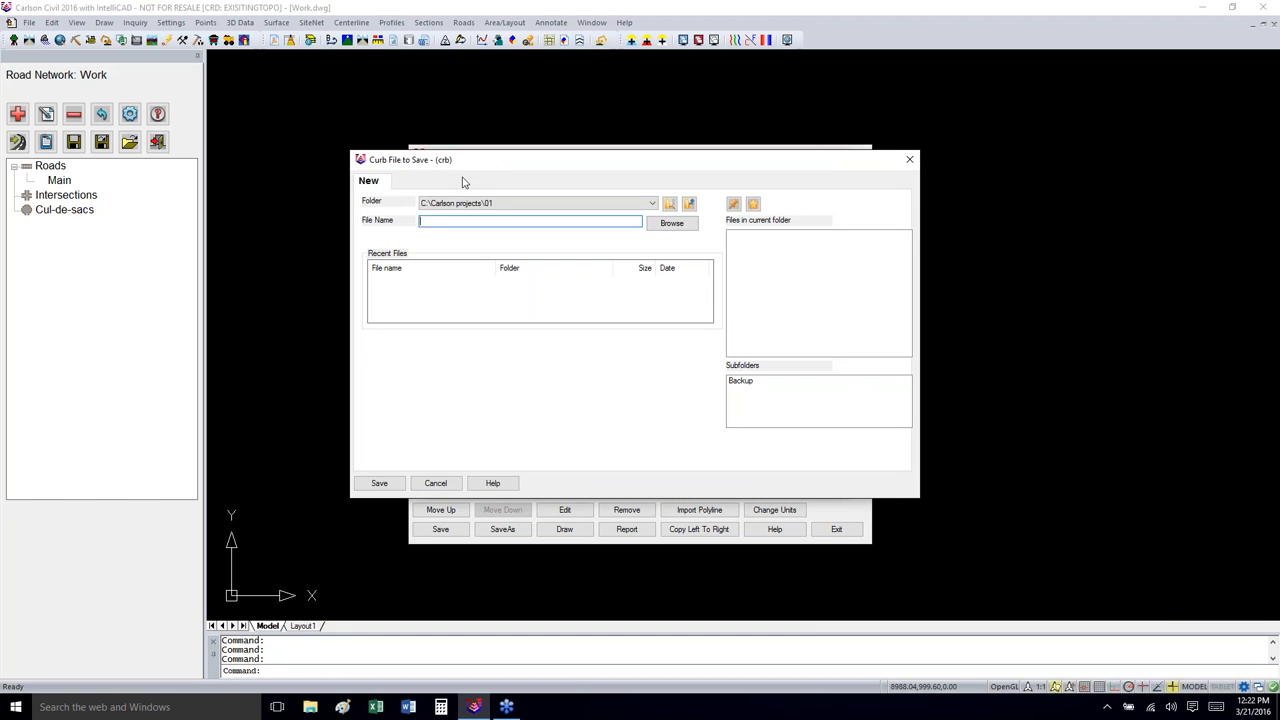
click(436, 482)
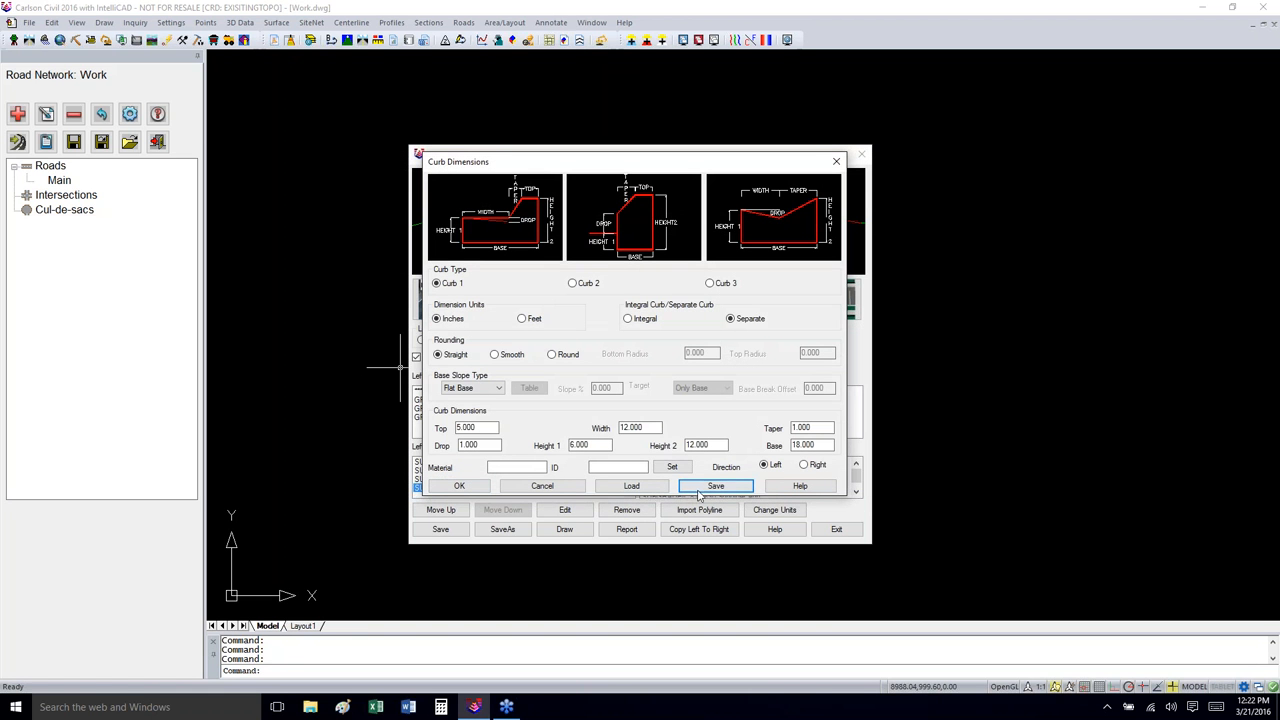
click(632, 486)
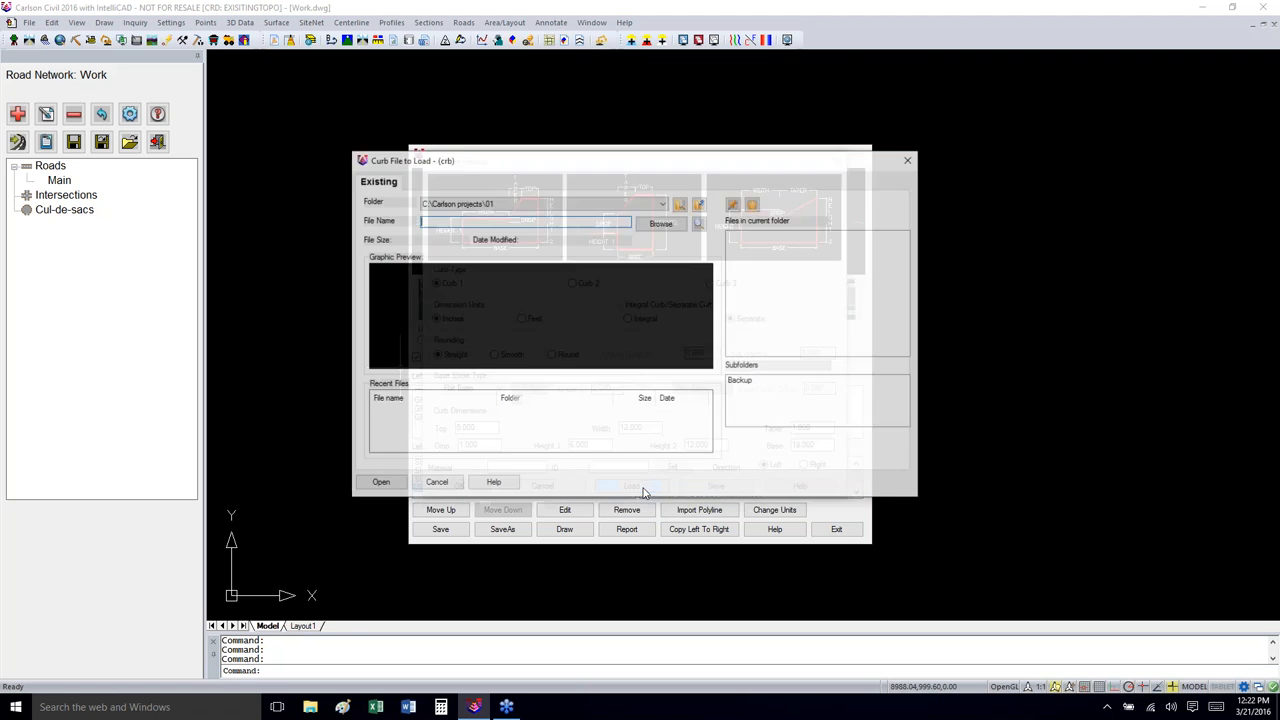
click(437, 484)
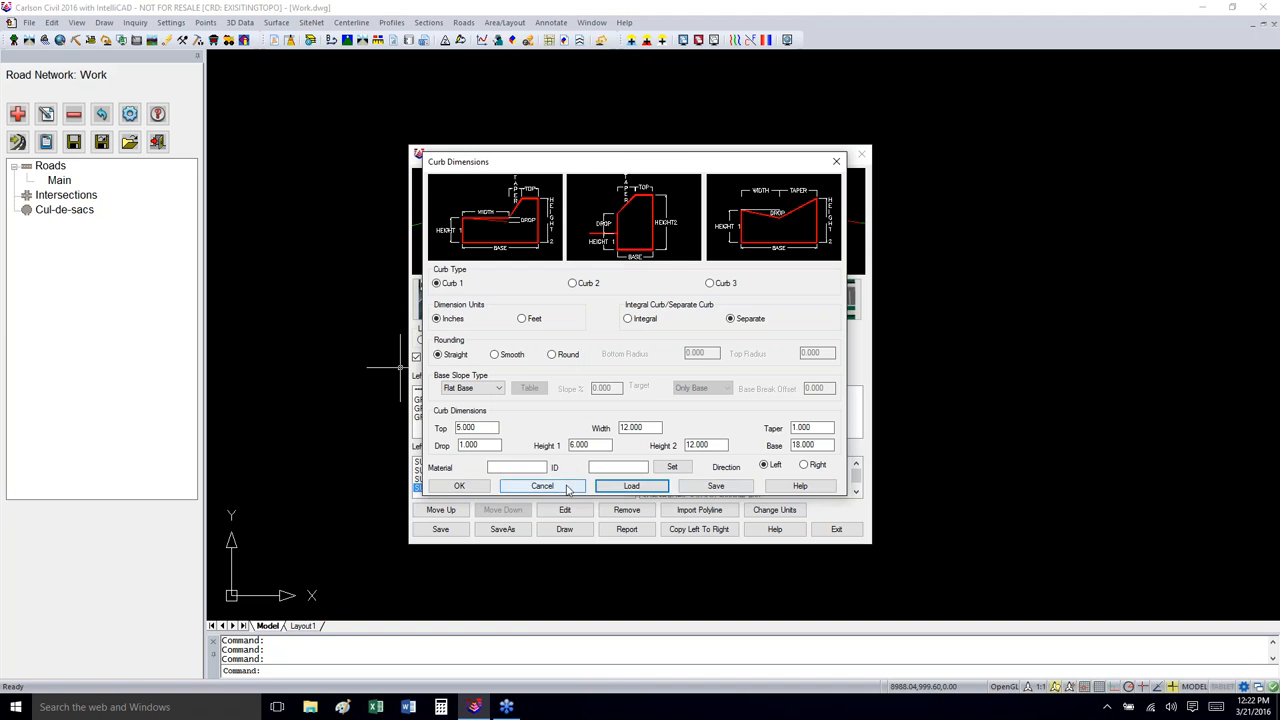
click(565, 487)
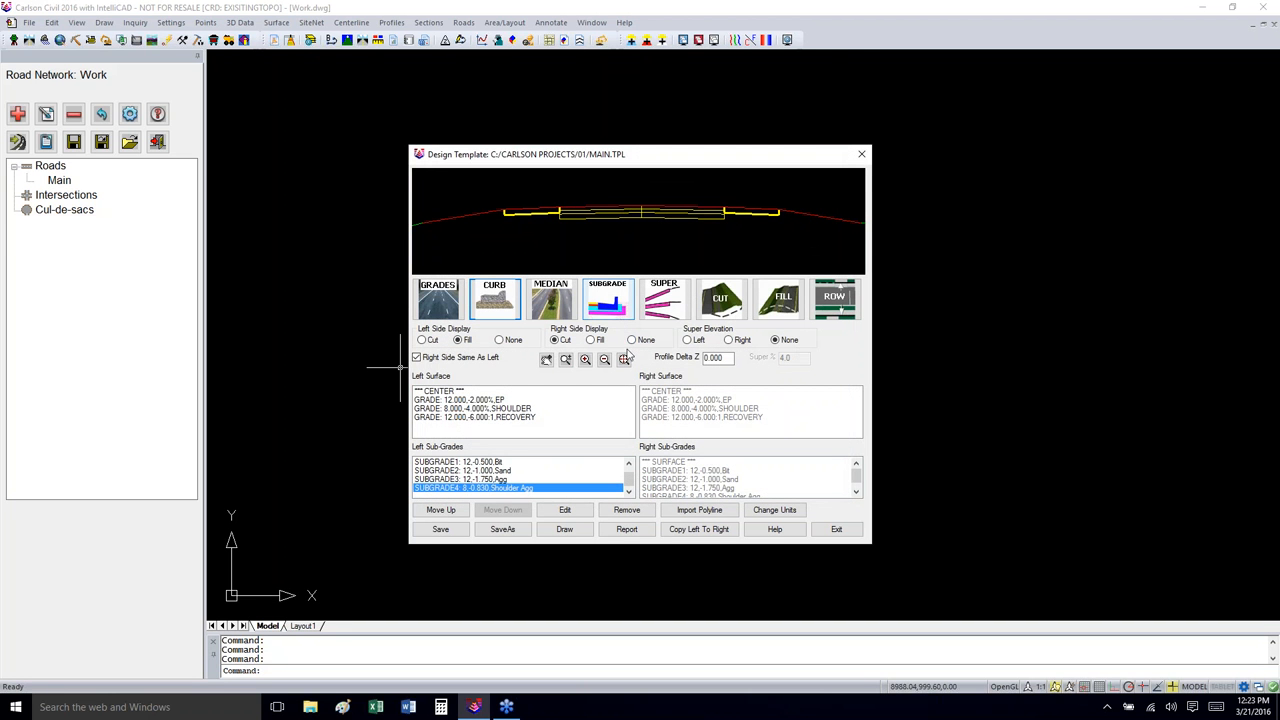
Step: Save the Main template, close the template editor and accept the Main road's settings
click(440, 529)
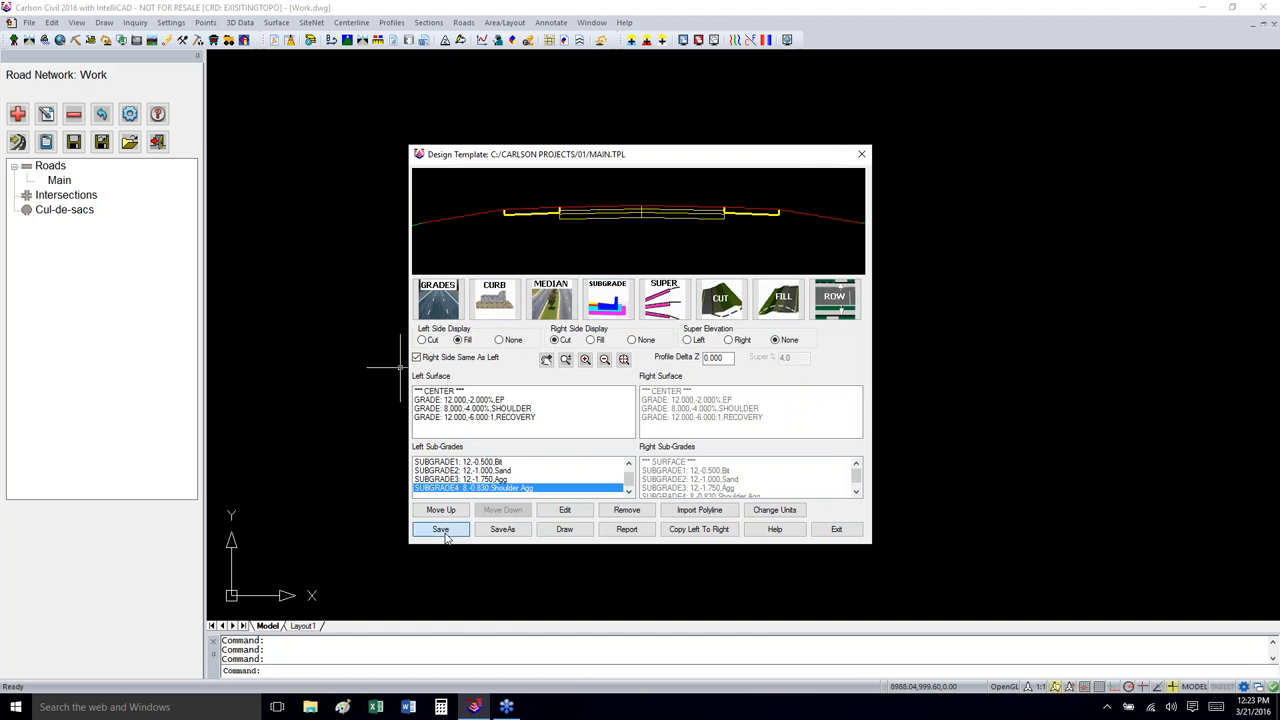
click(830, 532)
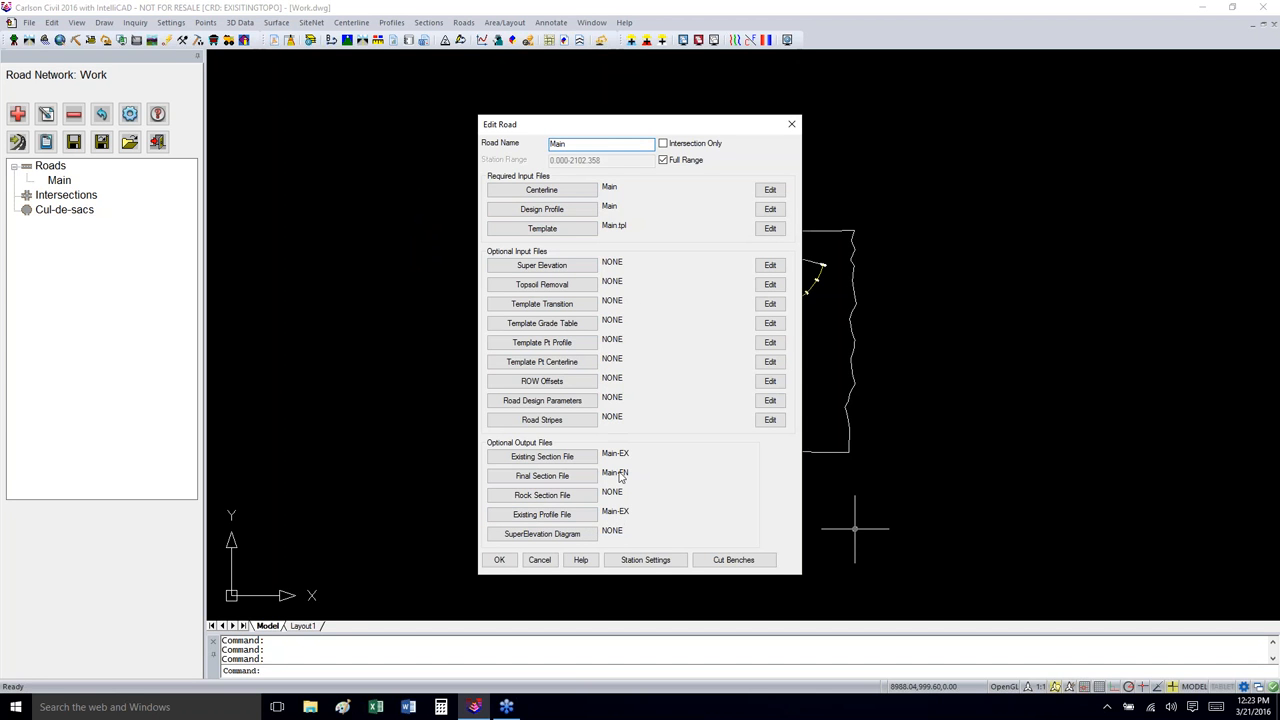
click(500, 560)
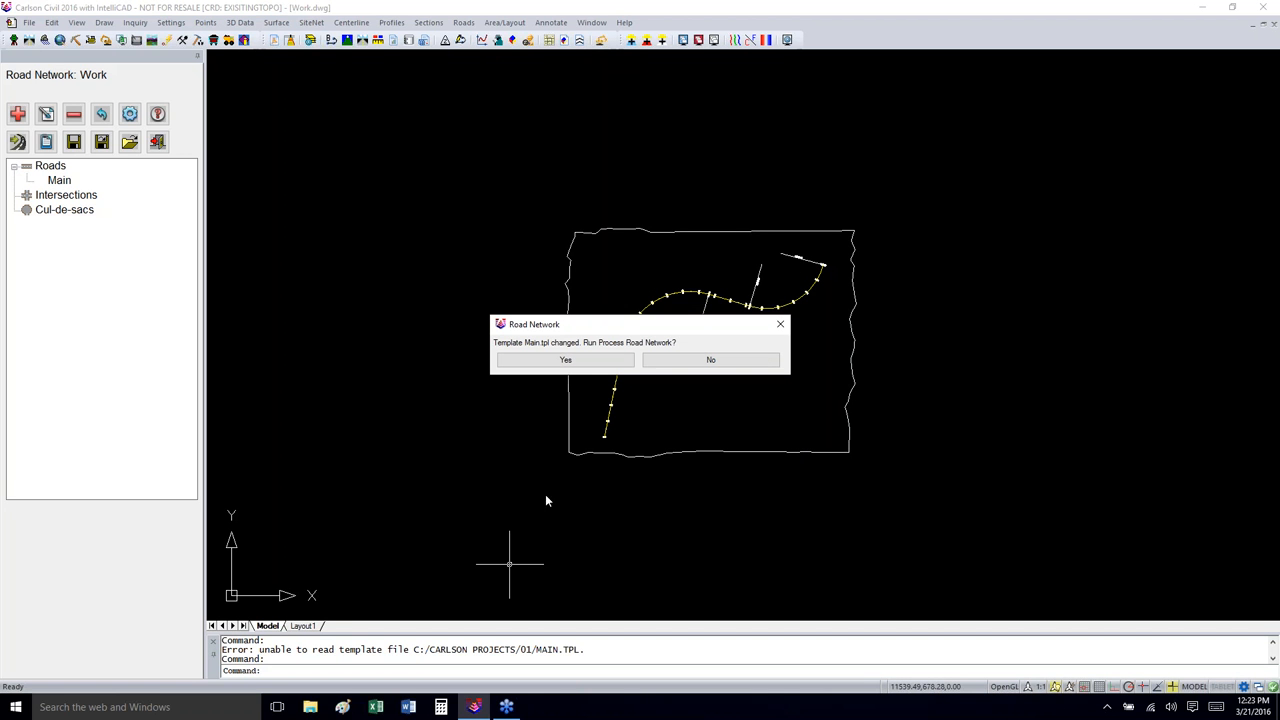
Step: Process the Road Network with the changed Main template
click(566, 360)
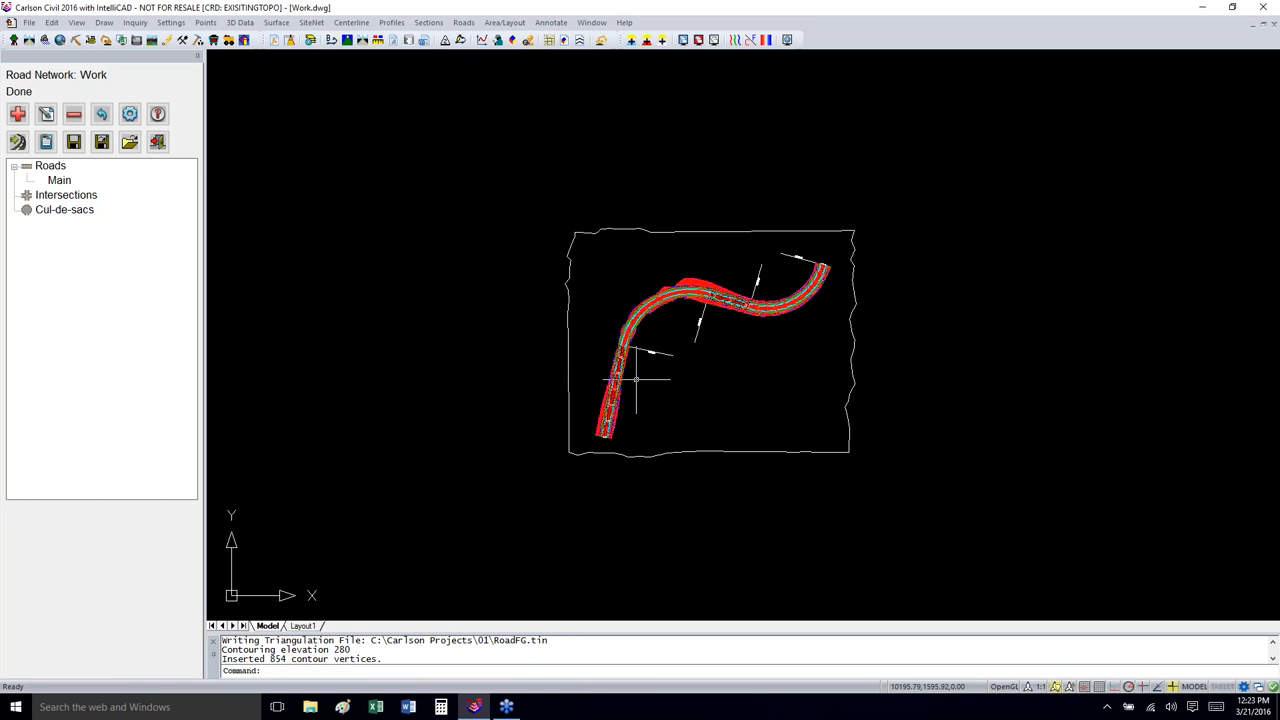
scroll(636, 379, up, 5)
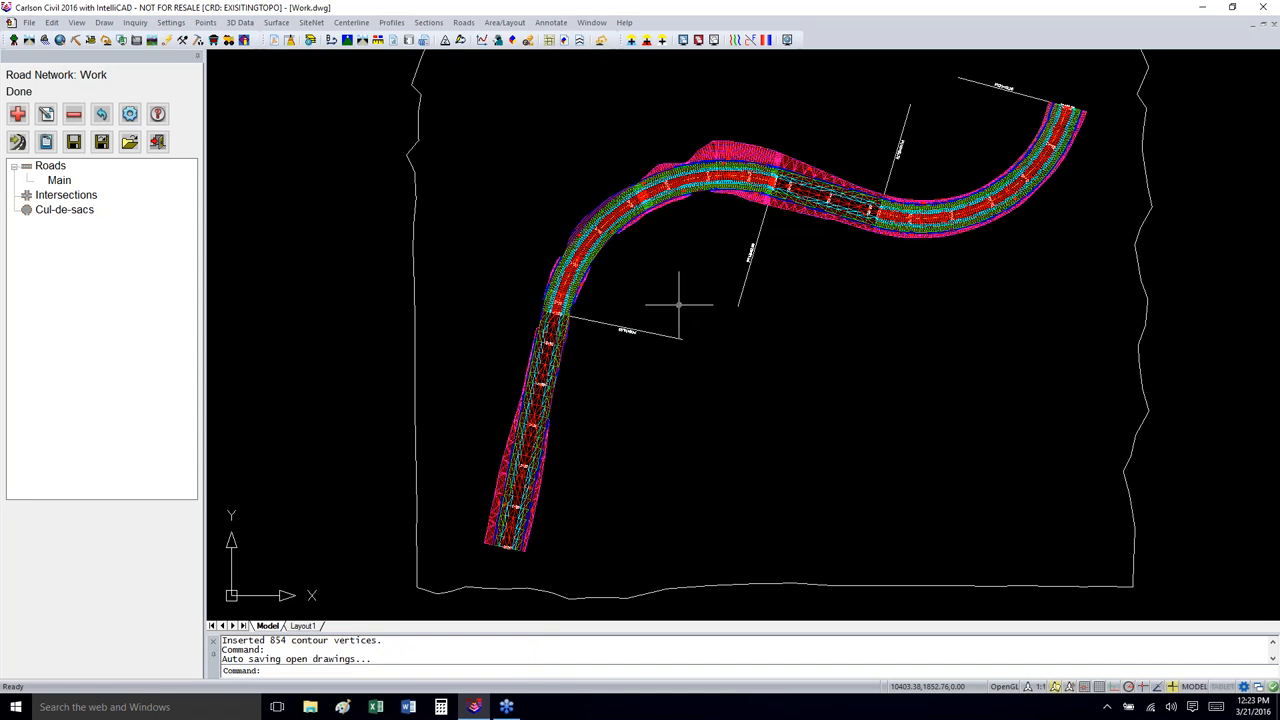
Step: Load the whole processed road surface into the 3D viewer and tilt it to a low perspective
click(512, 40)
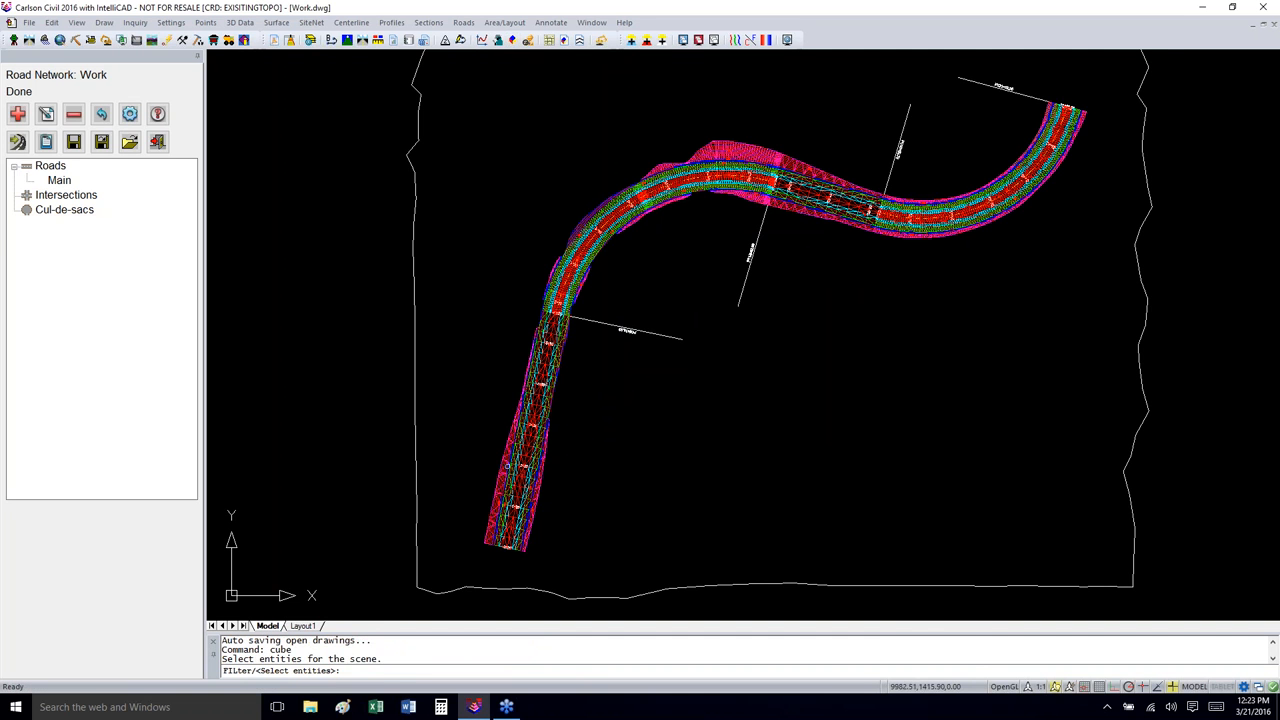
click(440, 573)
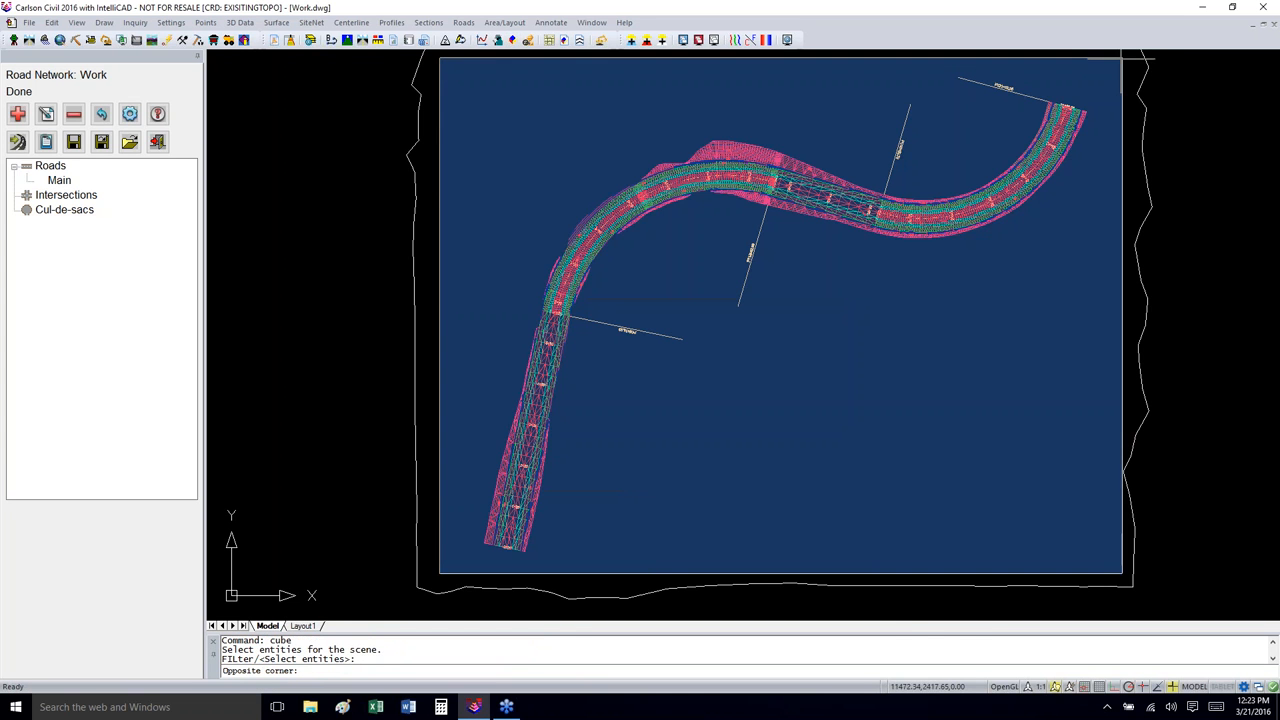
click(1121, 62)
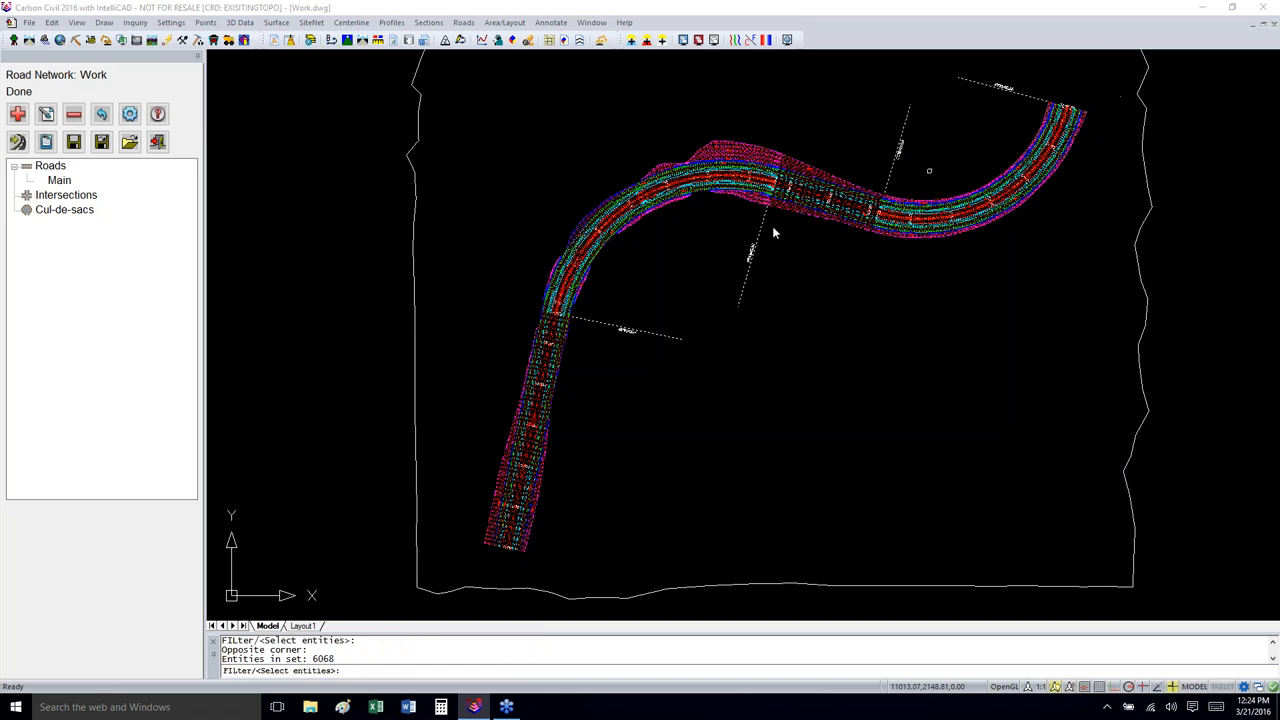
key(Return)
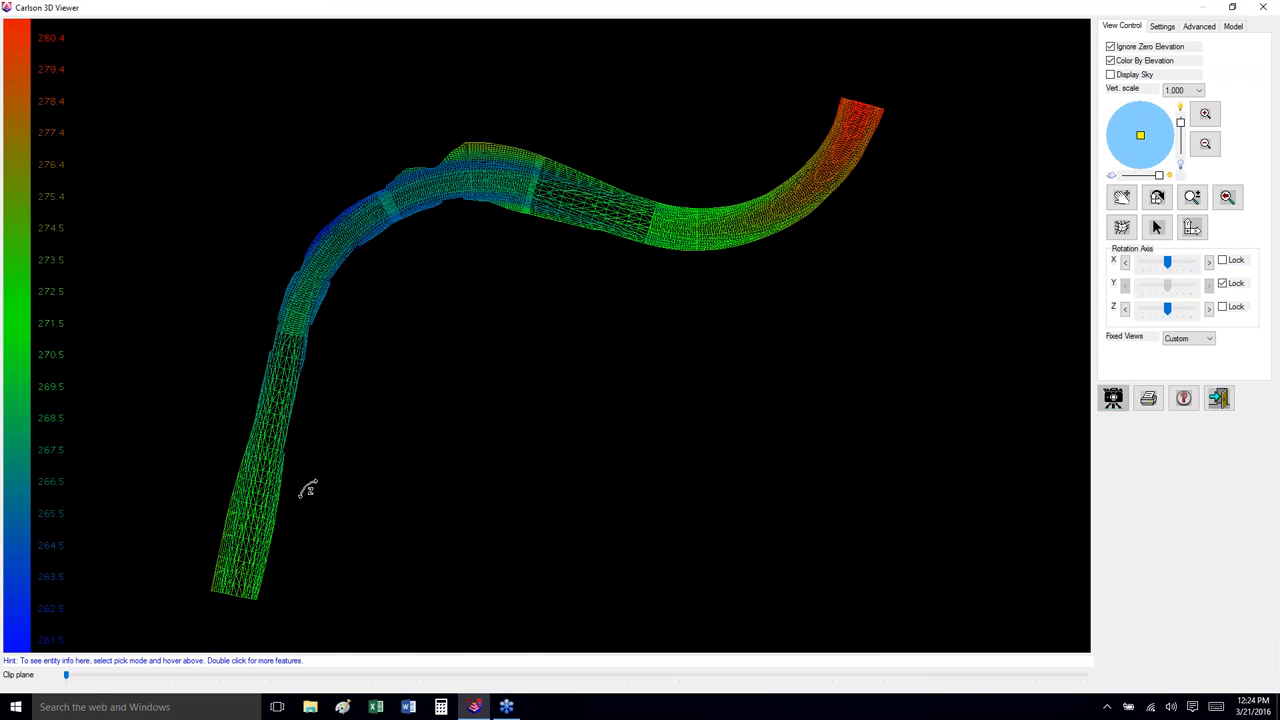
drag(308, 488, 347, 476)
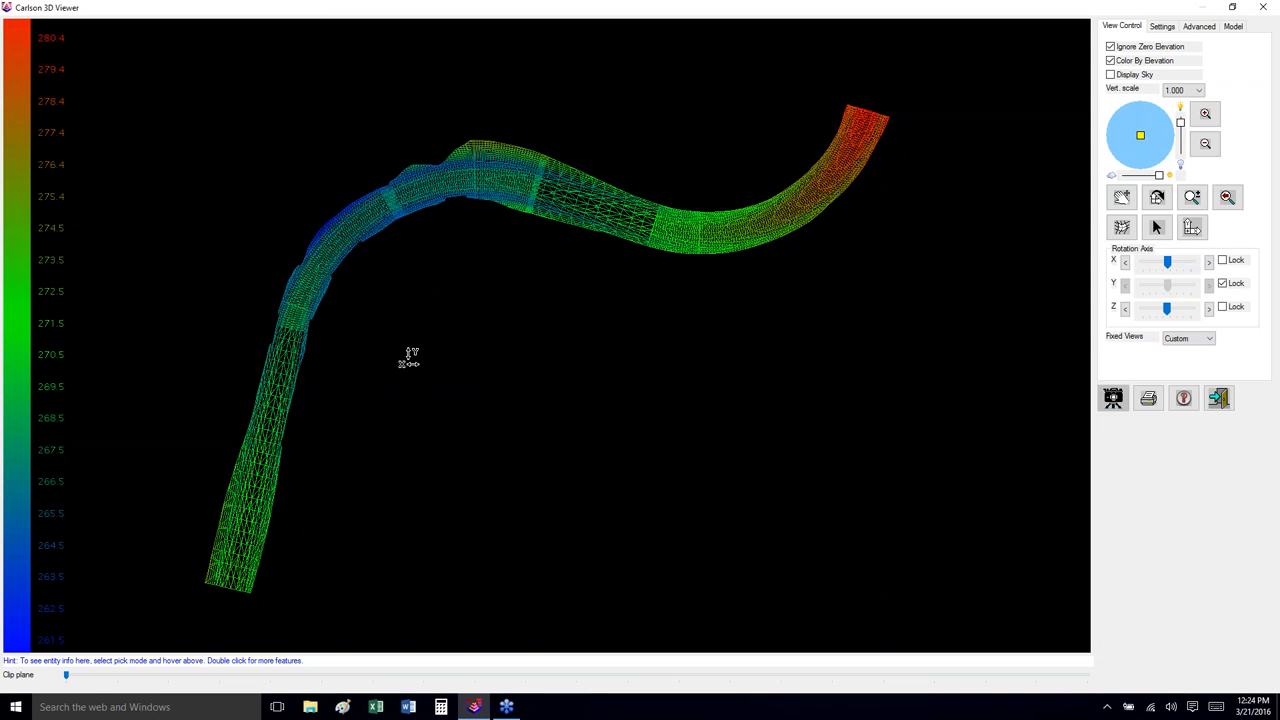
drag(408, 354, 395, 566)
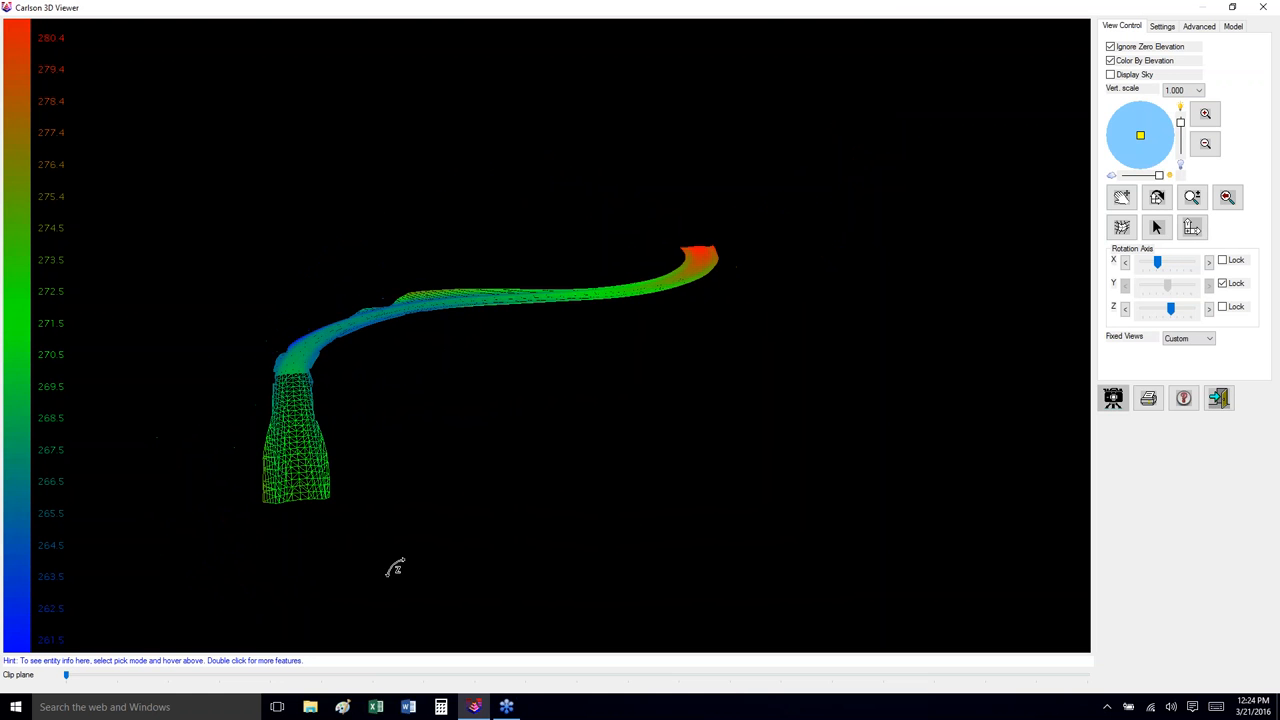
Step: Set the 3D view's vertical scale to 4 and inspect the near end of the road from several angles
click(1185, 90)
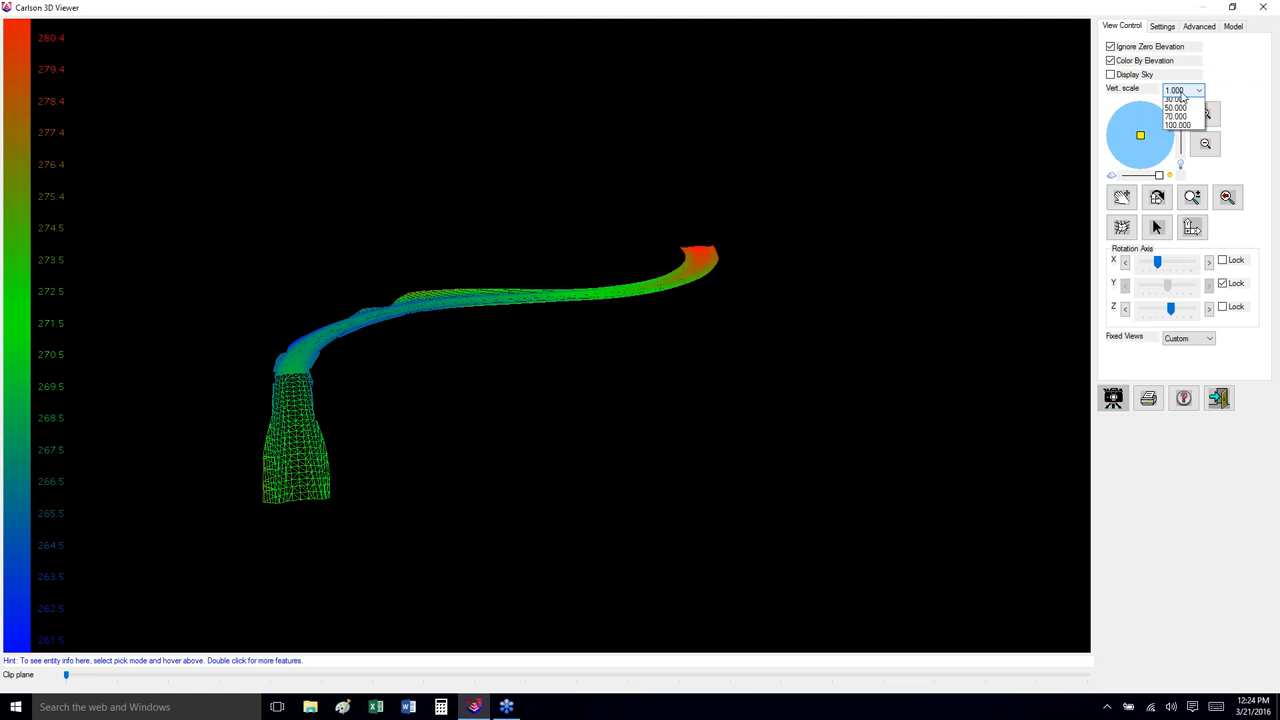
click(1180, 175)
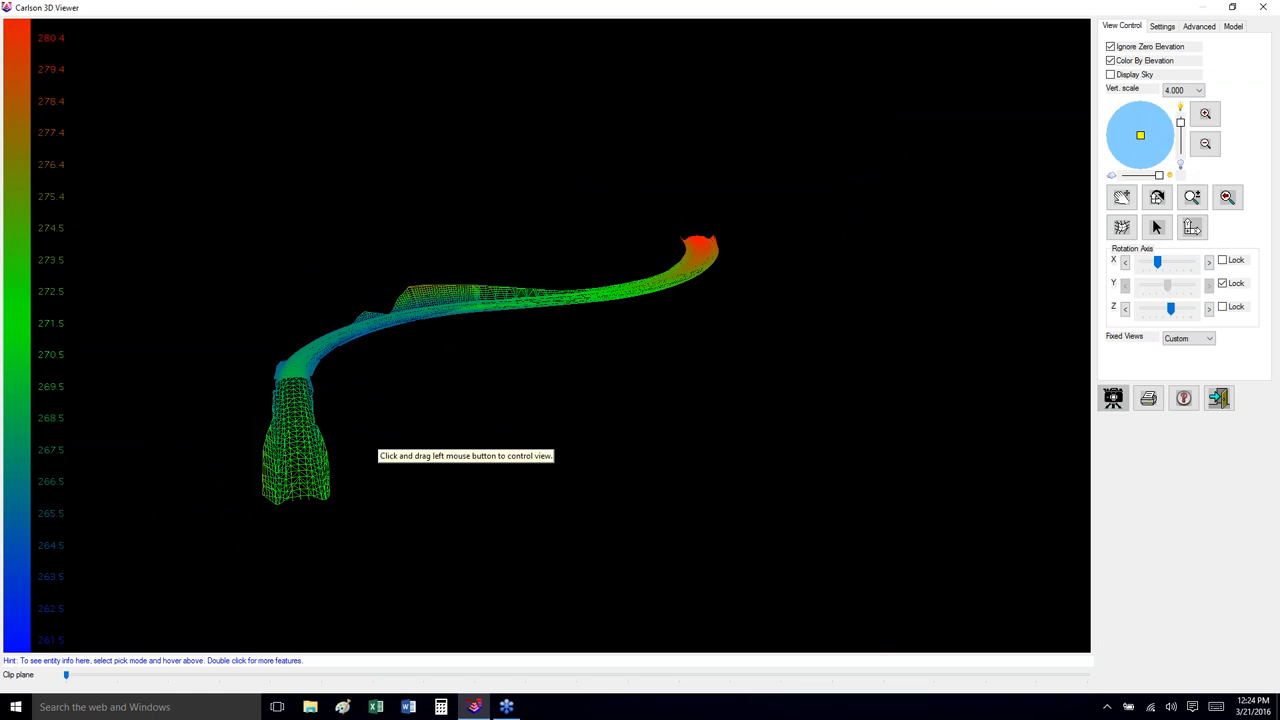
scroll(231, 506, up, 10)
scroll(231, 506, down, 5)
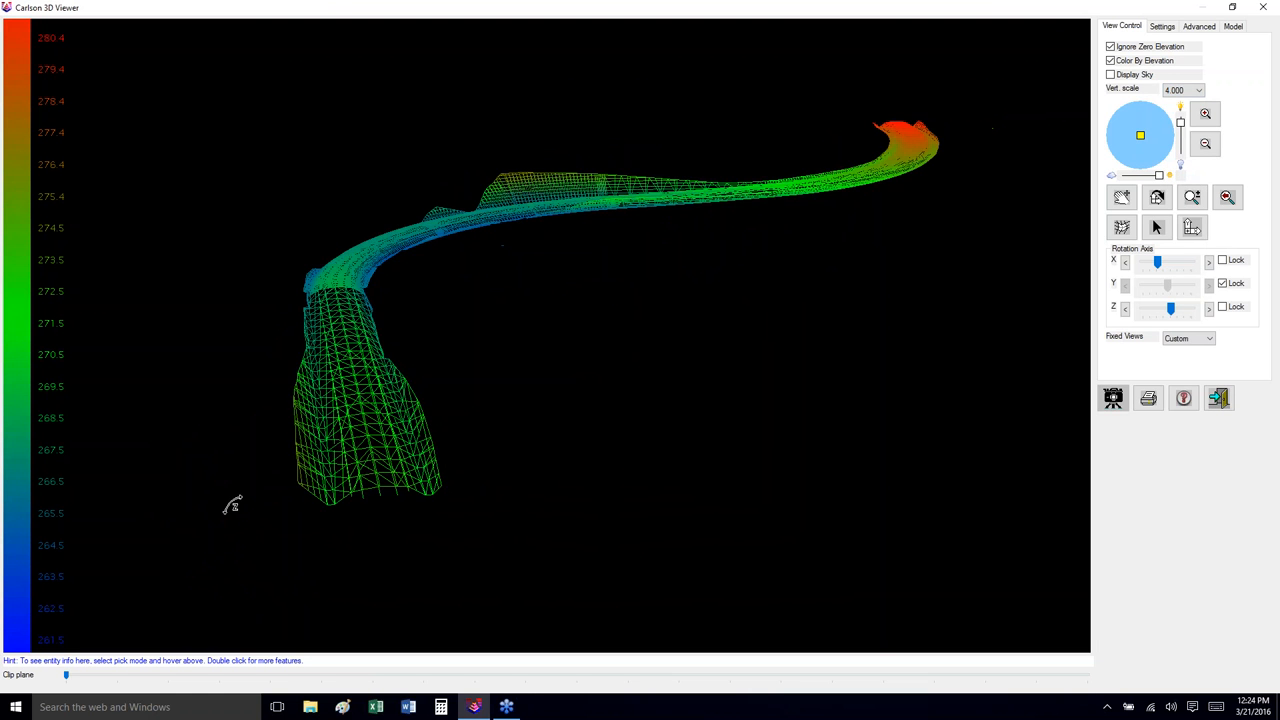
drag(386, 480, 390, 448)
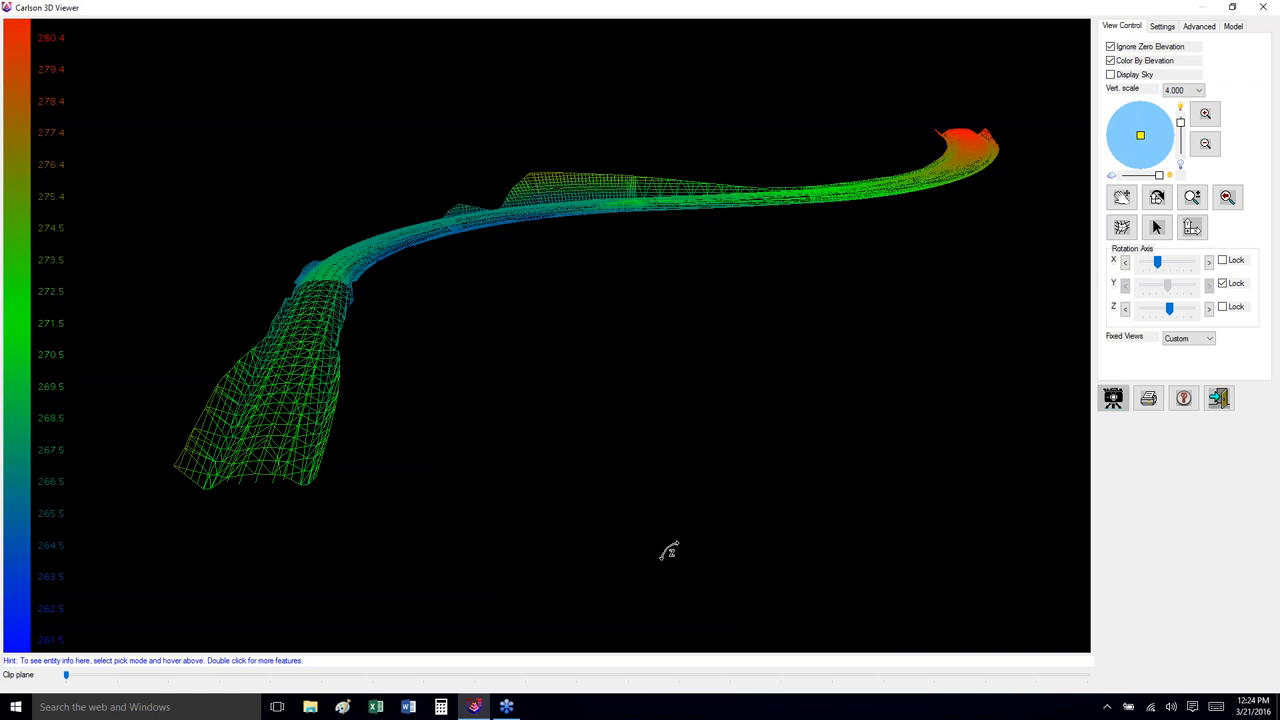
drag(666, 546, 761, 518)
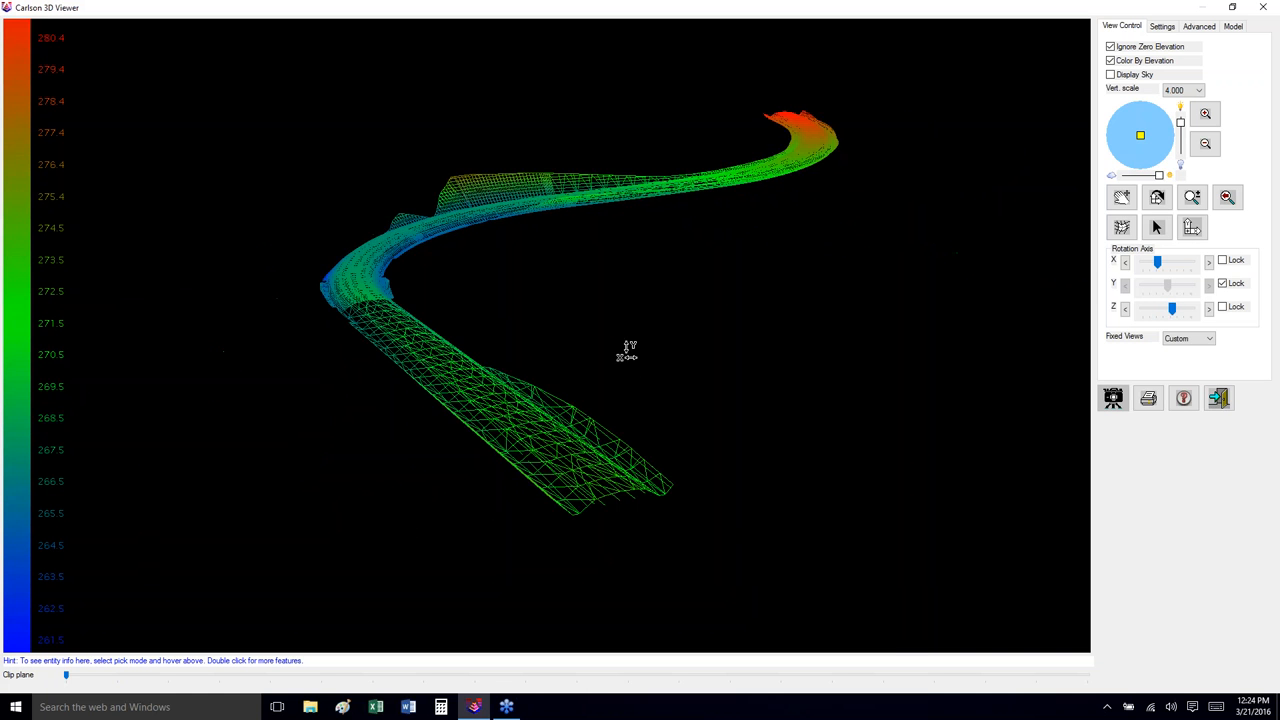
mouse_move(626, 343)
mouse_down()
mouse_move(637, 280)
mouse_move(637, 326)
mouse_up()
drag(629, 571, 586, 571)
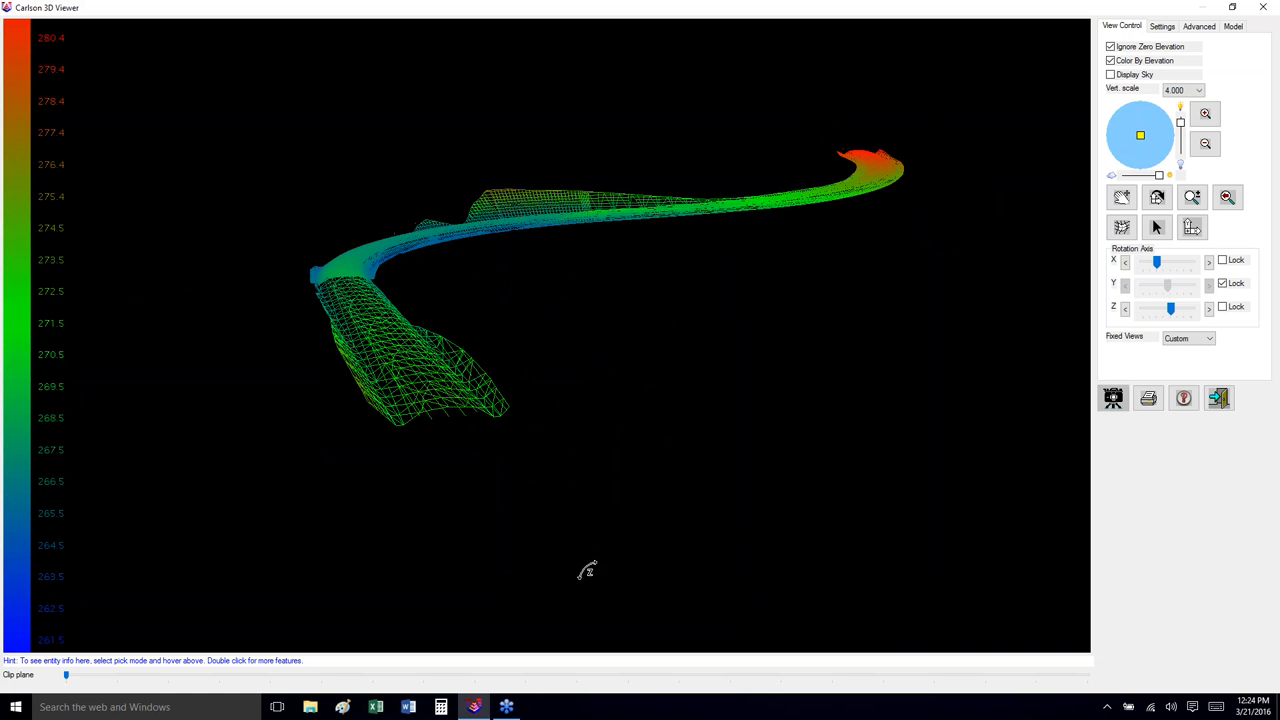
mouse_move(549, 380)
mouse_down()
mouse_move(554, 326)
mouse_move(551, 394)
mouse_up()
scroll(390, 412, up, 3)
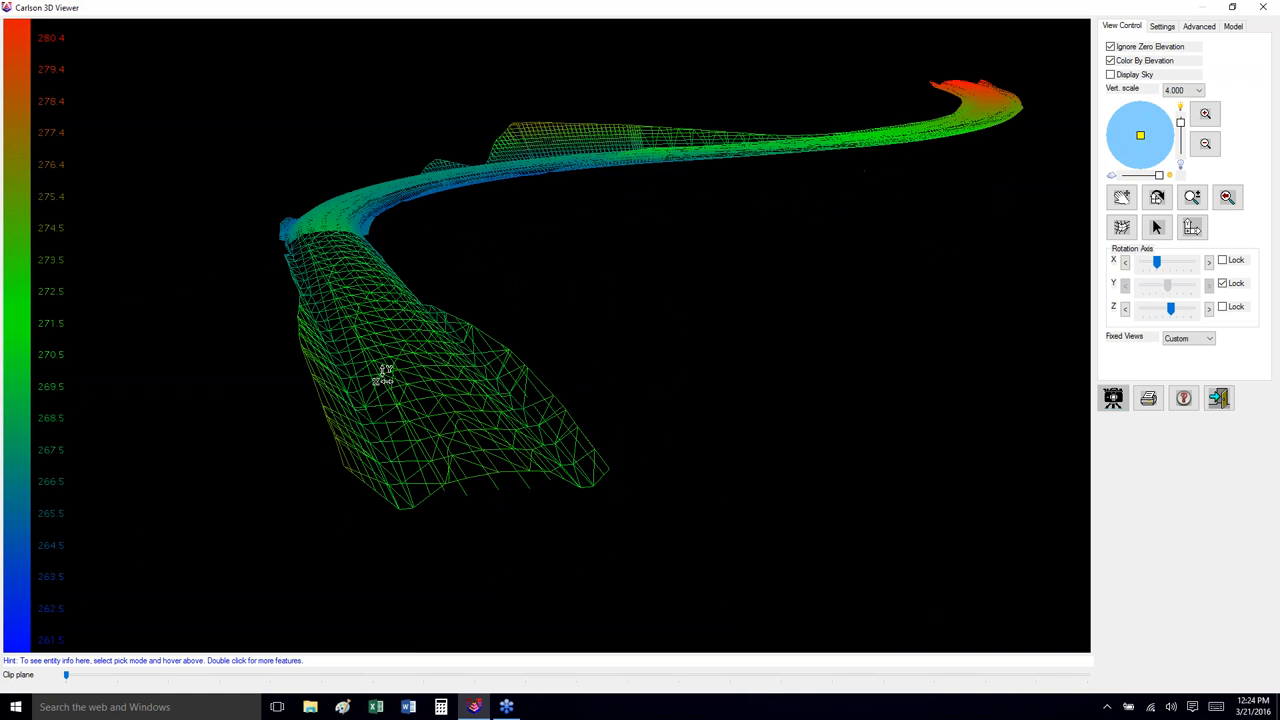
Step: Inspect the cut and fill slopes along the road's curves in 3D and close the 3D viewer
drag(380, 374, 494, 471)
drag(541, 589, 722, 532)
drag(578, 192, 549, 423)
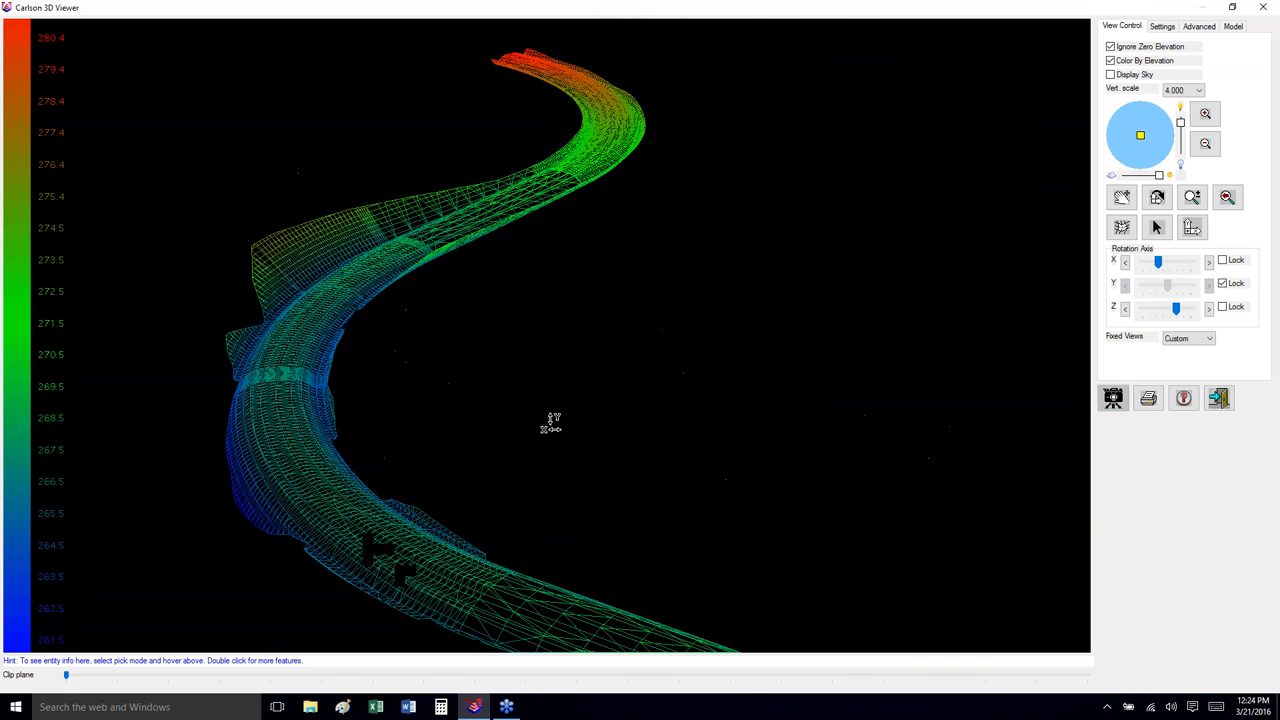
drag(337, 571, 451, 571)
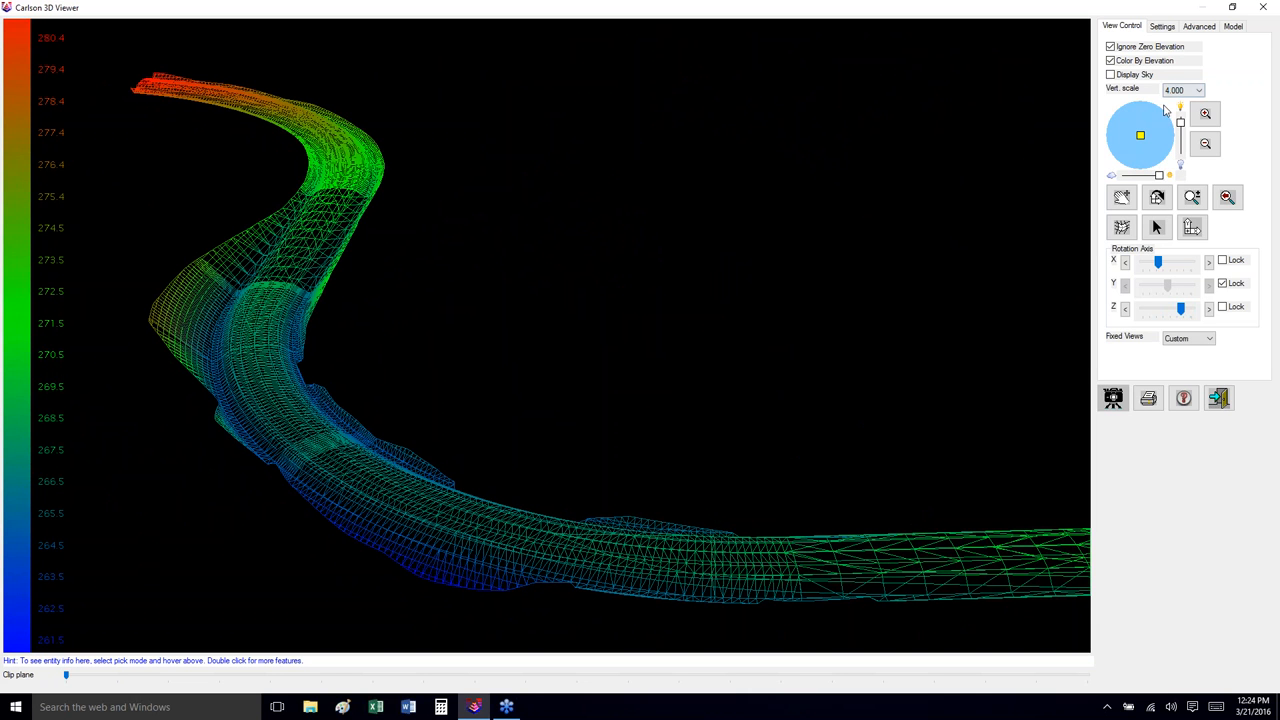
click(1219, 398)
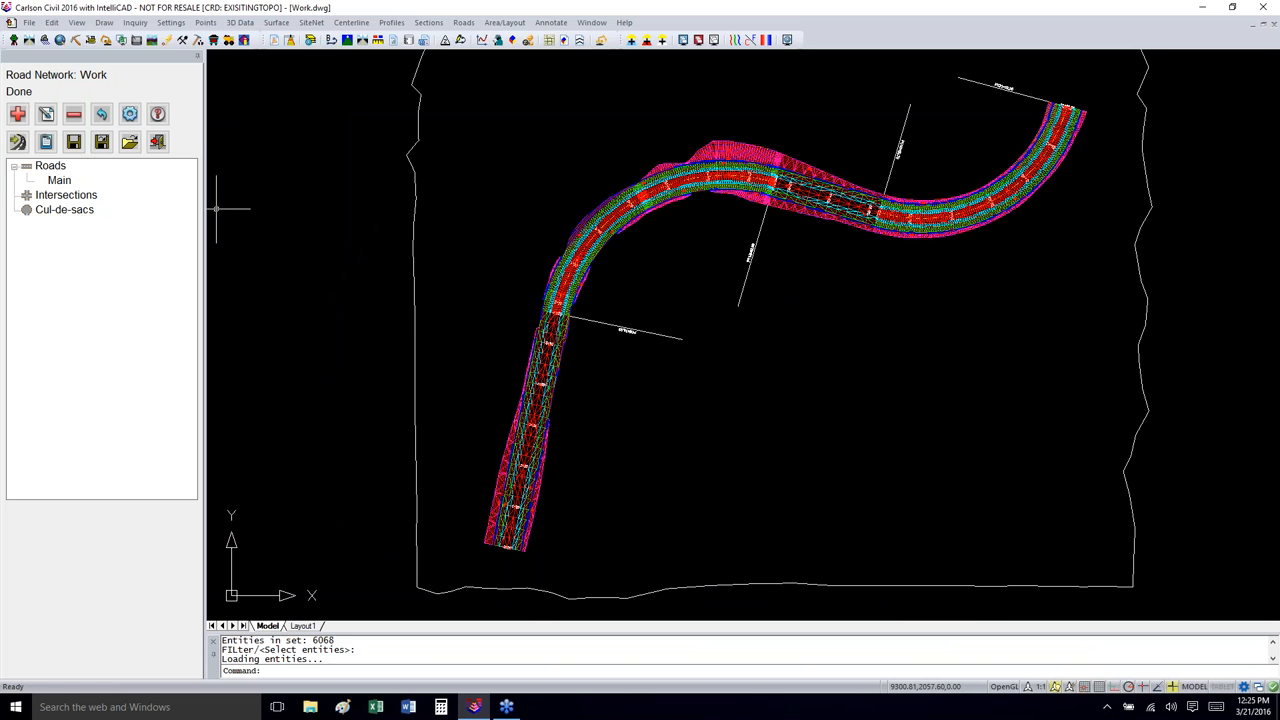
Step: Display the Road Network output processing report with station, interval, cut and fill volume columns, keeping the current format
click(45, 143)
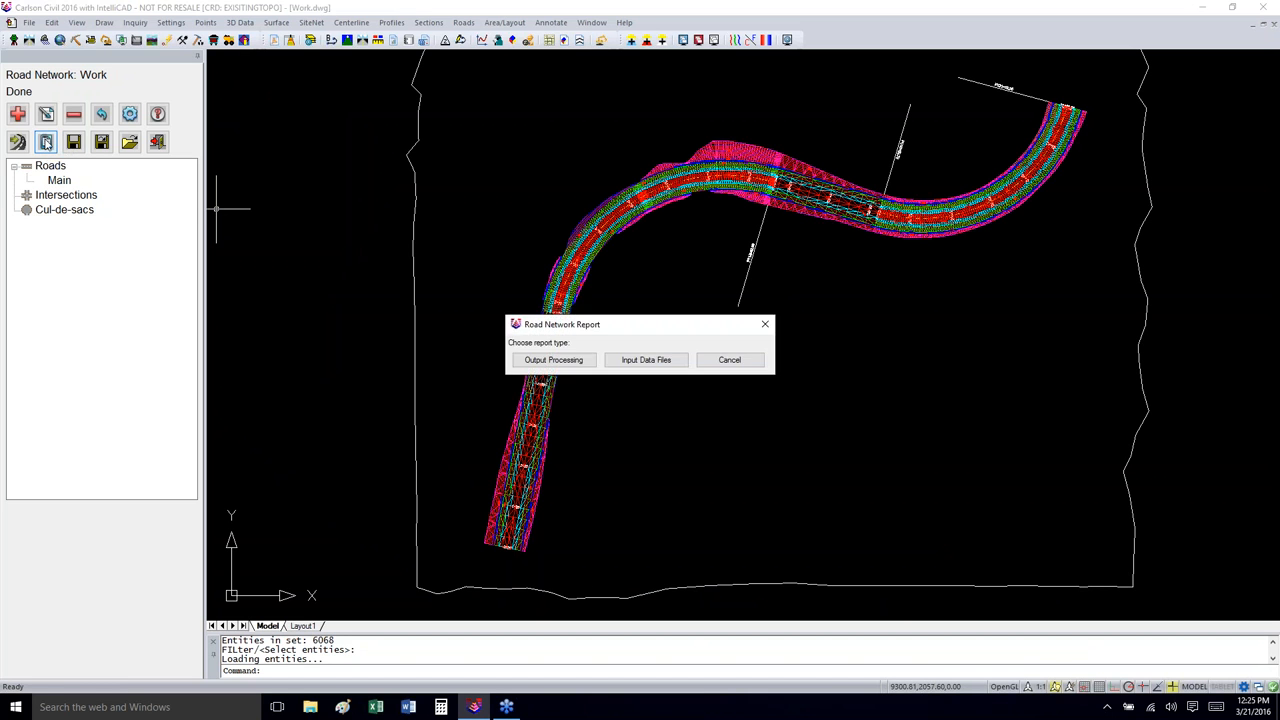
click(553, 360)
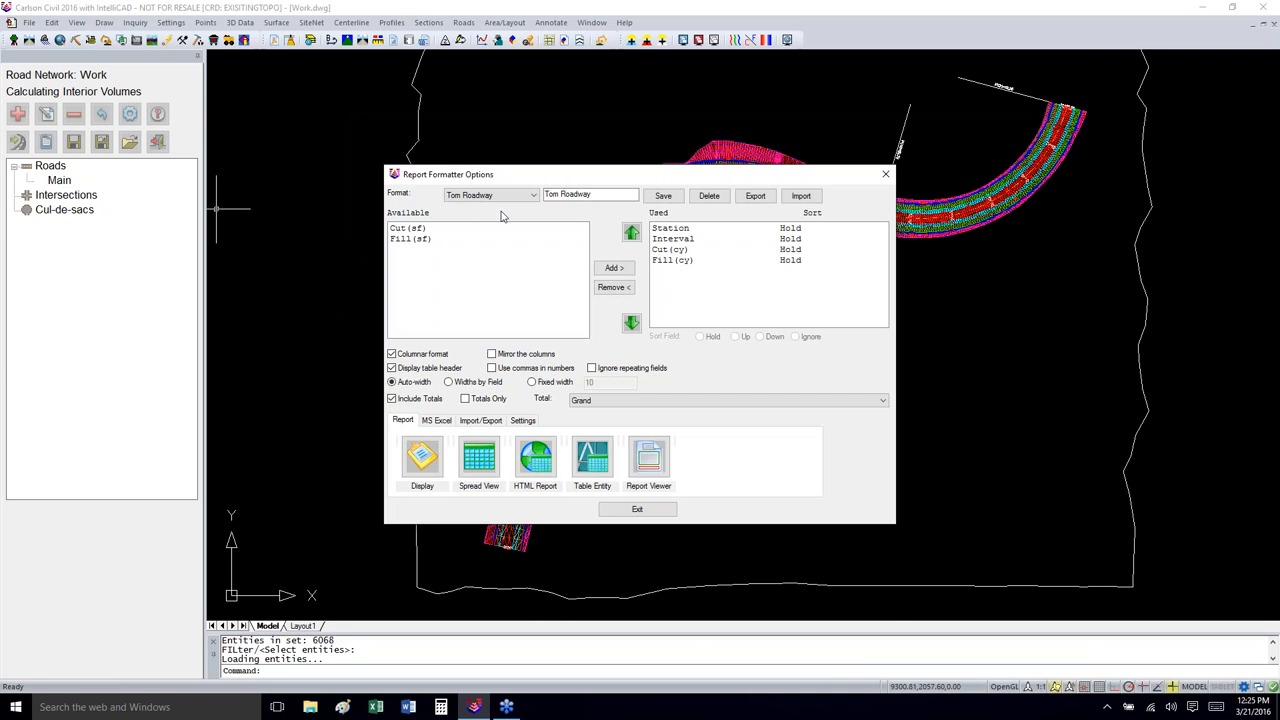
click(534, 195)
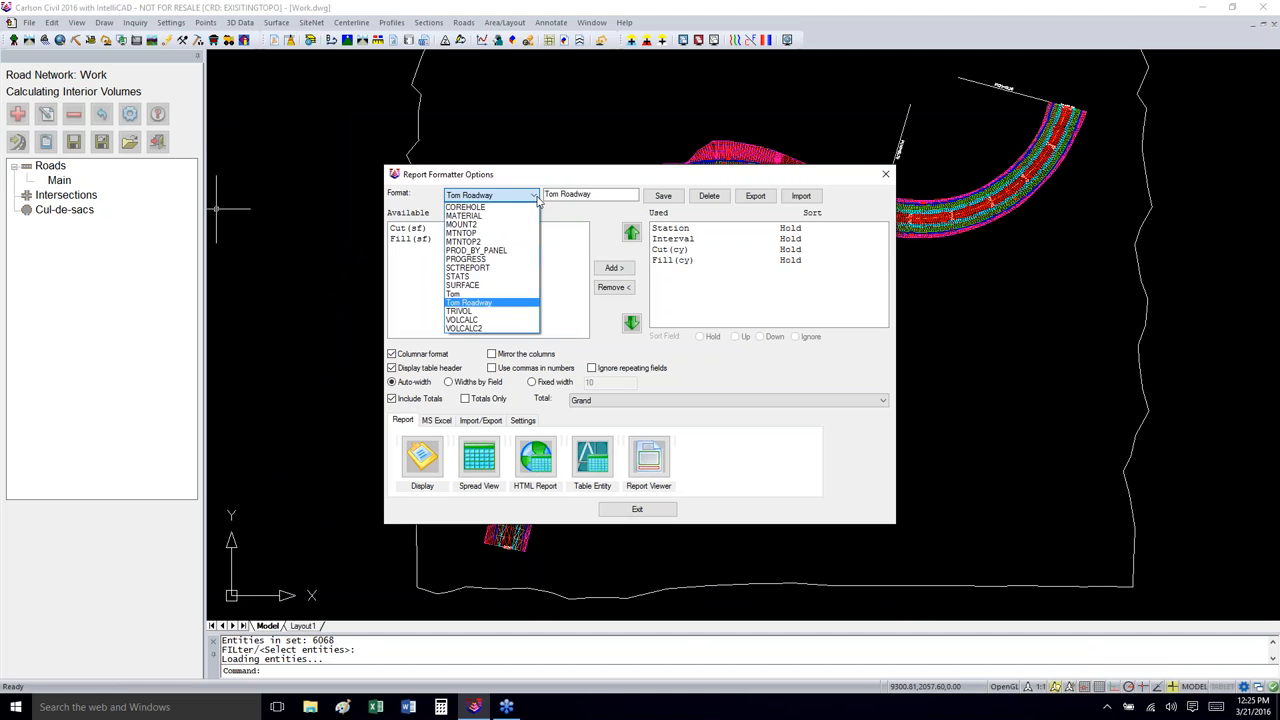
click(536, 197)
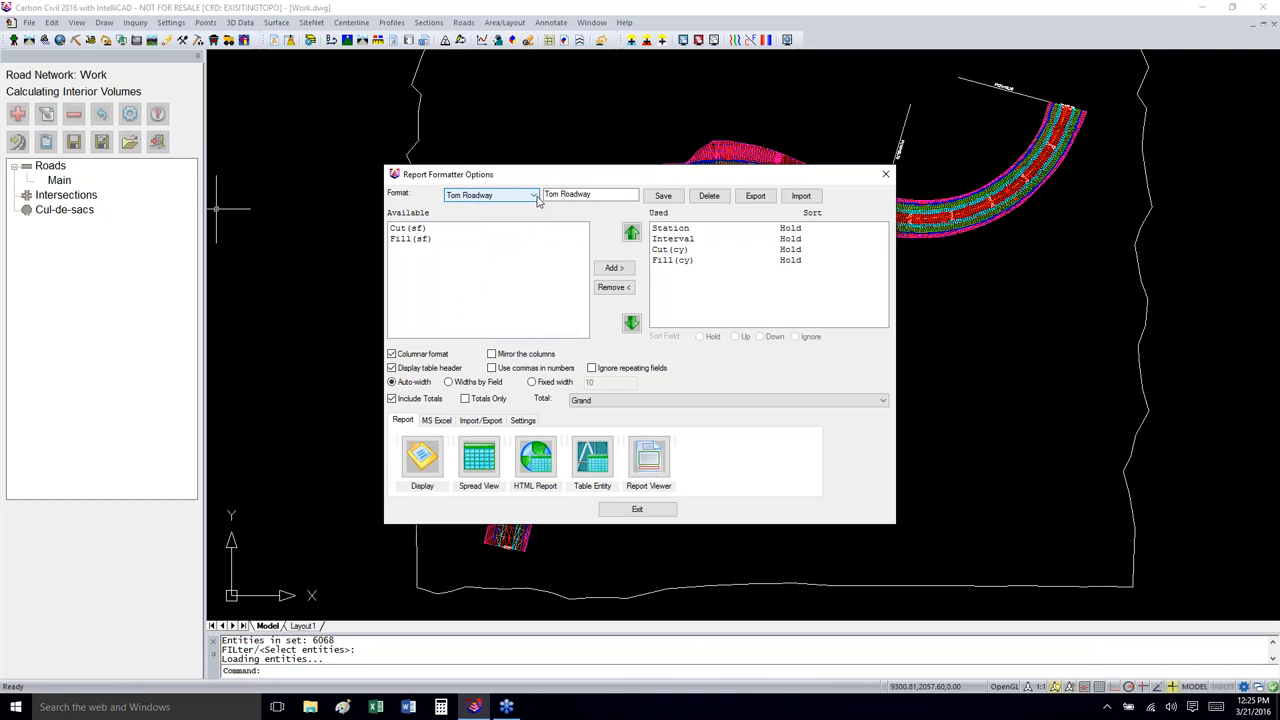
click(536, 197)
click(536, 197)
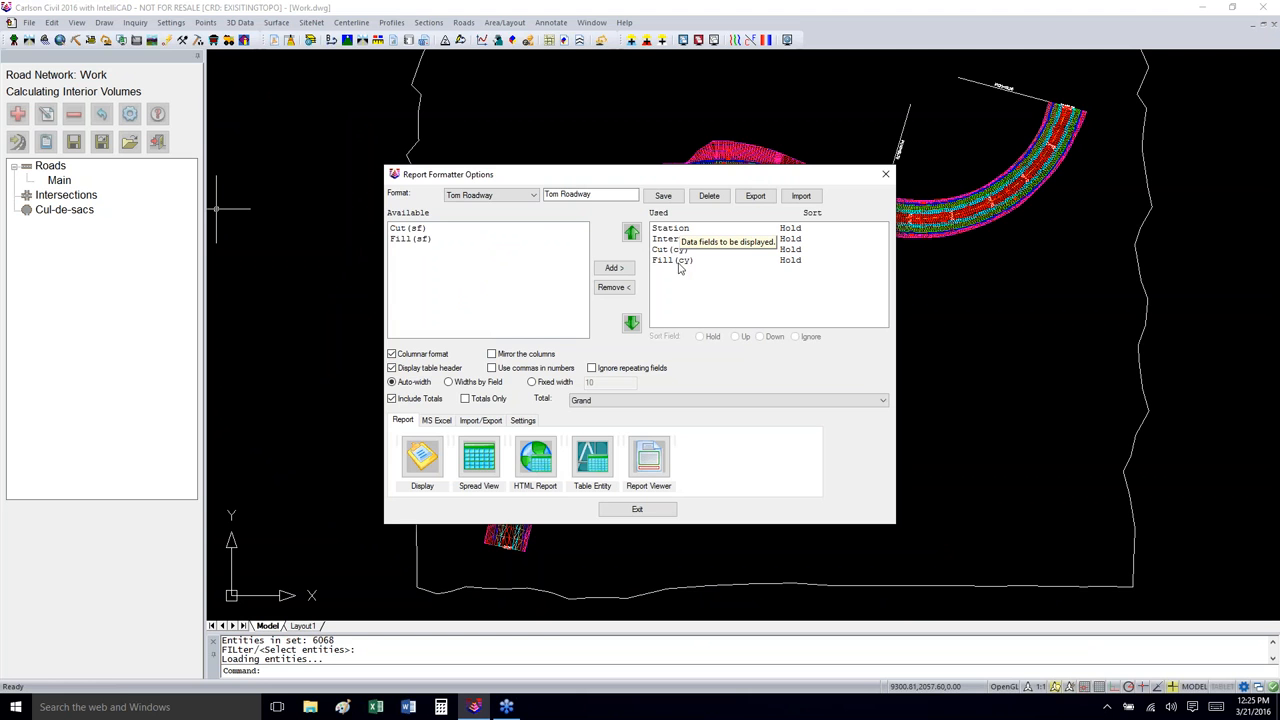
click(422, 456)
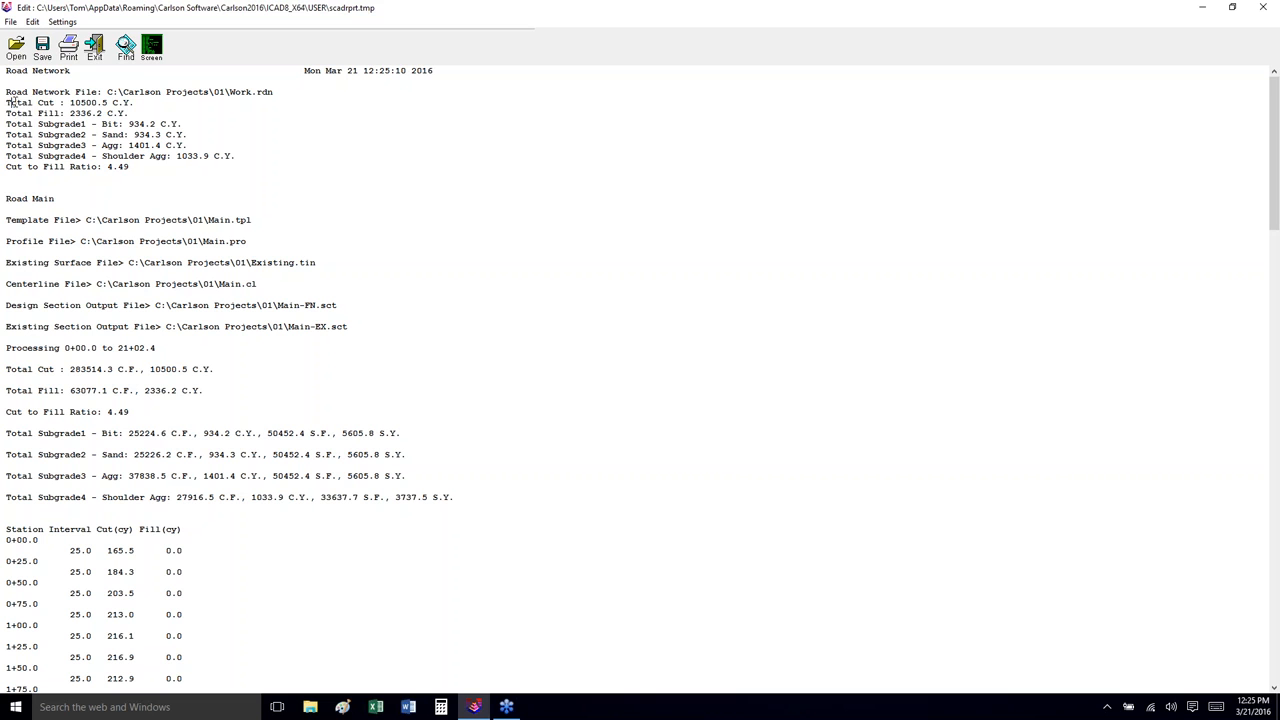
Step: Examine the report's total cut, total fill and subgrade material quantities for the network and the Main road
drag(12, 103, 96, 113)
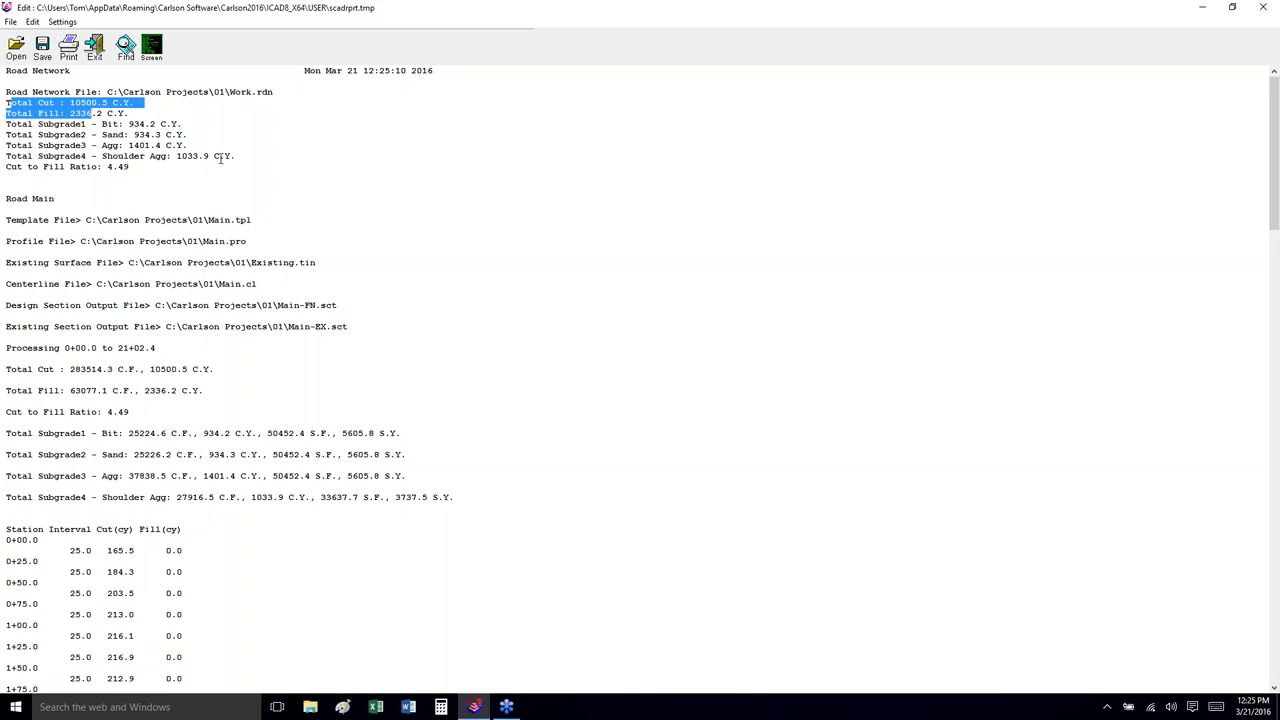
drag(244, 156, 6, 123)
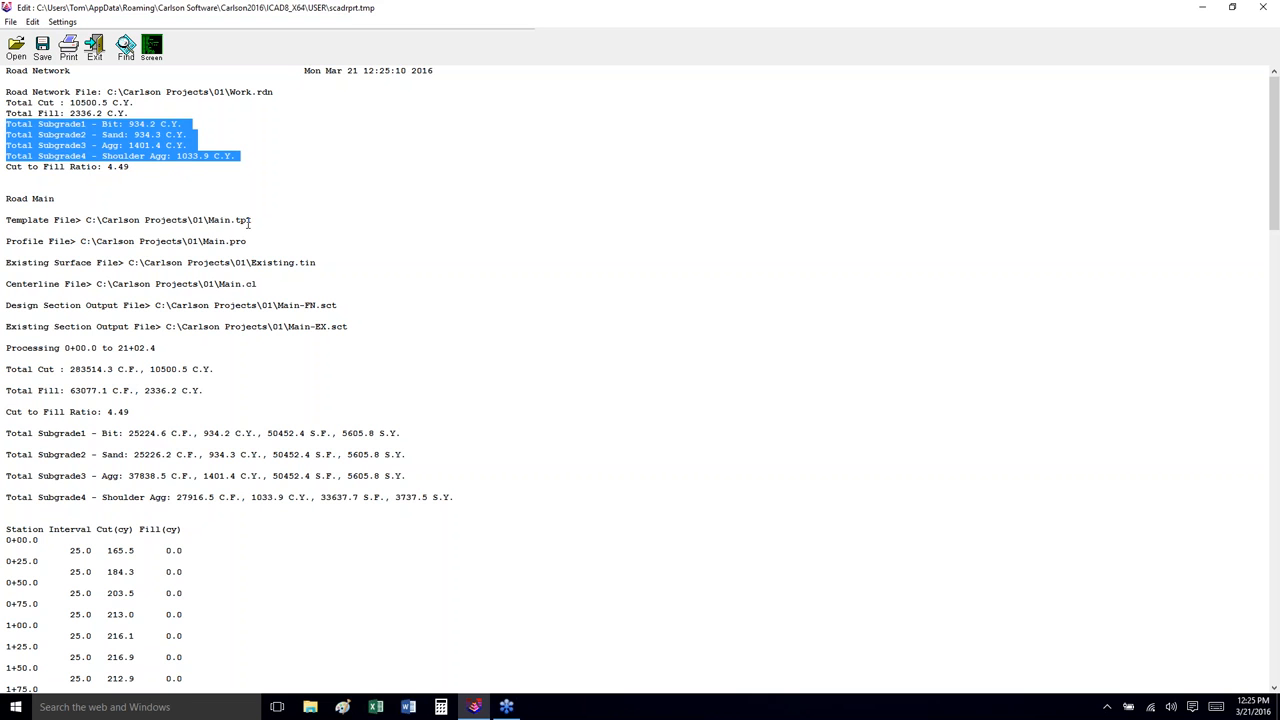
scroll(235, 229, down, 3)
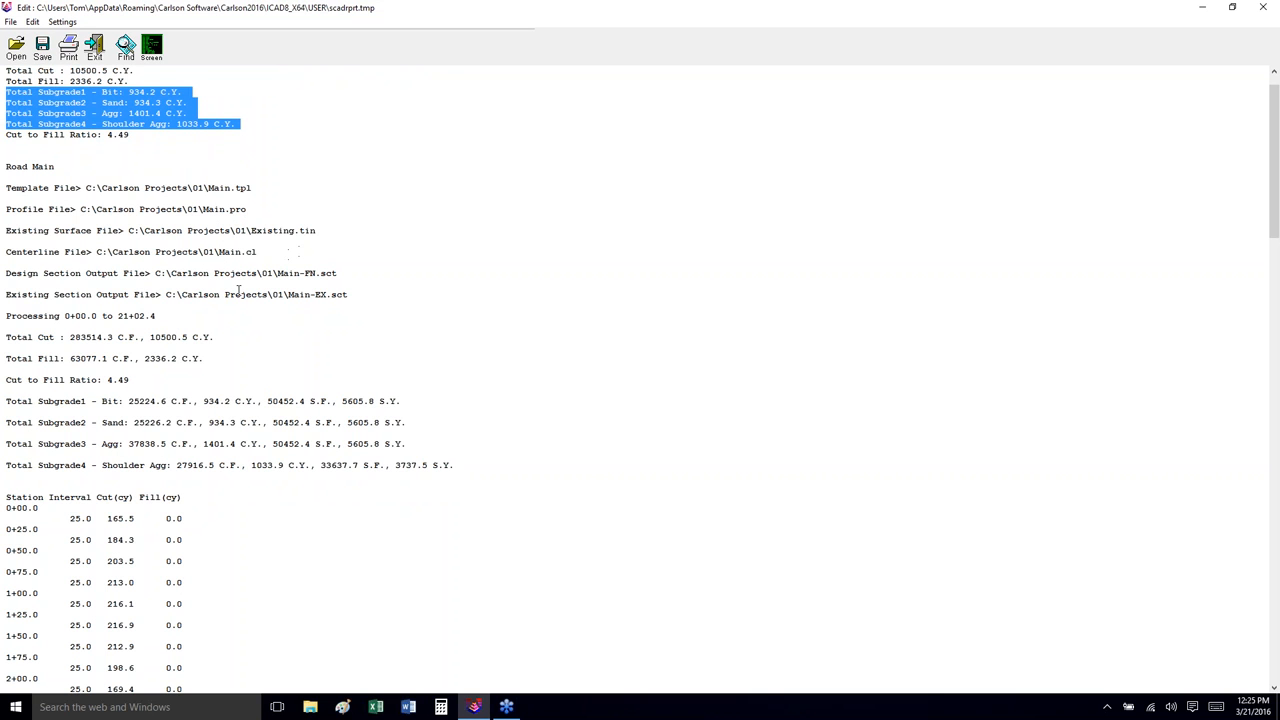
scroll(238, 290, down, 3)
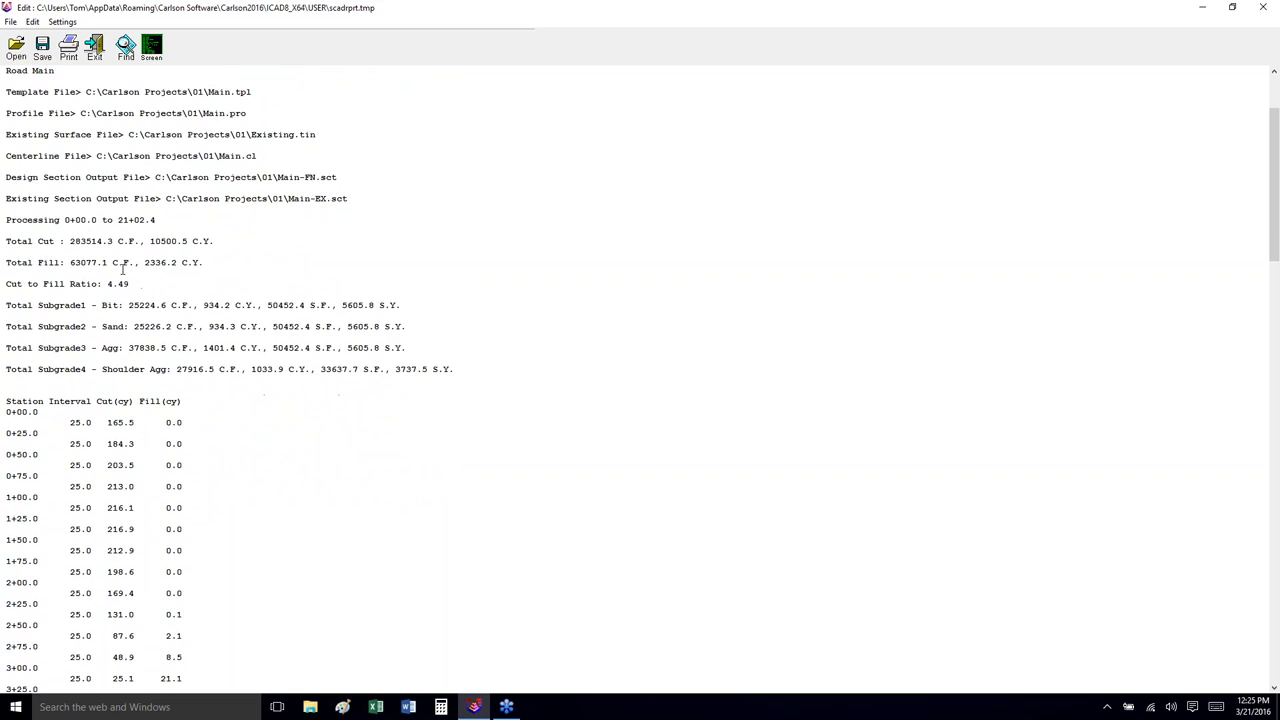
scroll(123, 268, down, 2)
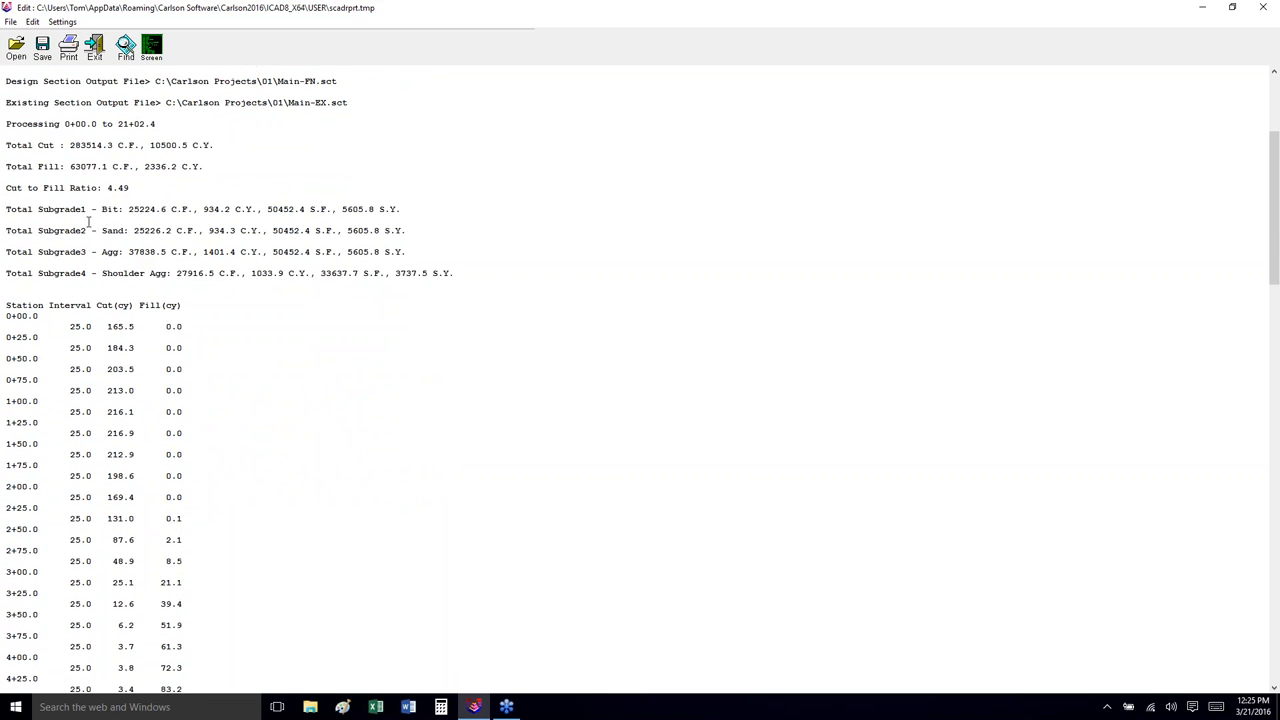
drag(75, 209, 233, 273)
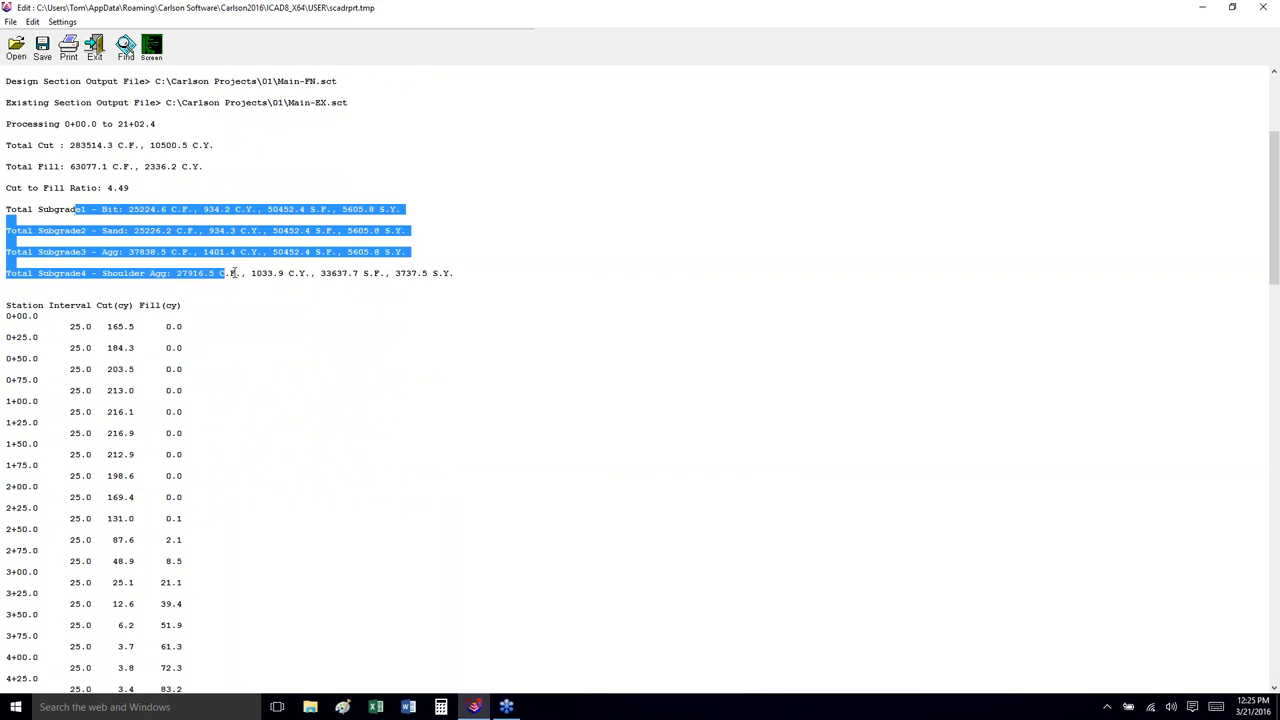
Step: Examine the station-by-station cut and fill volumes of the Main road and close the report
scroll(214, 343, down, 2)
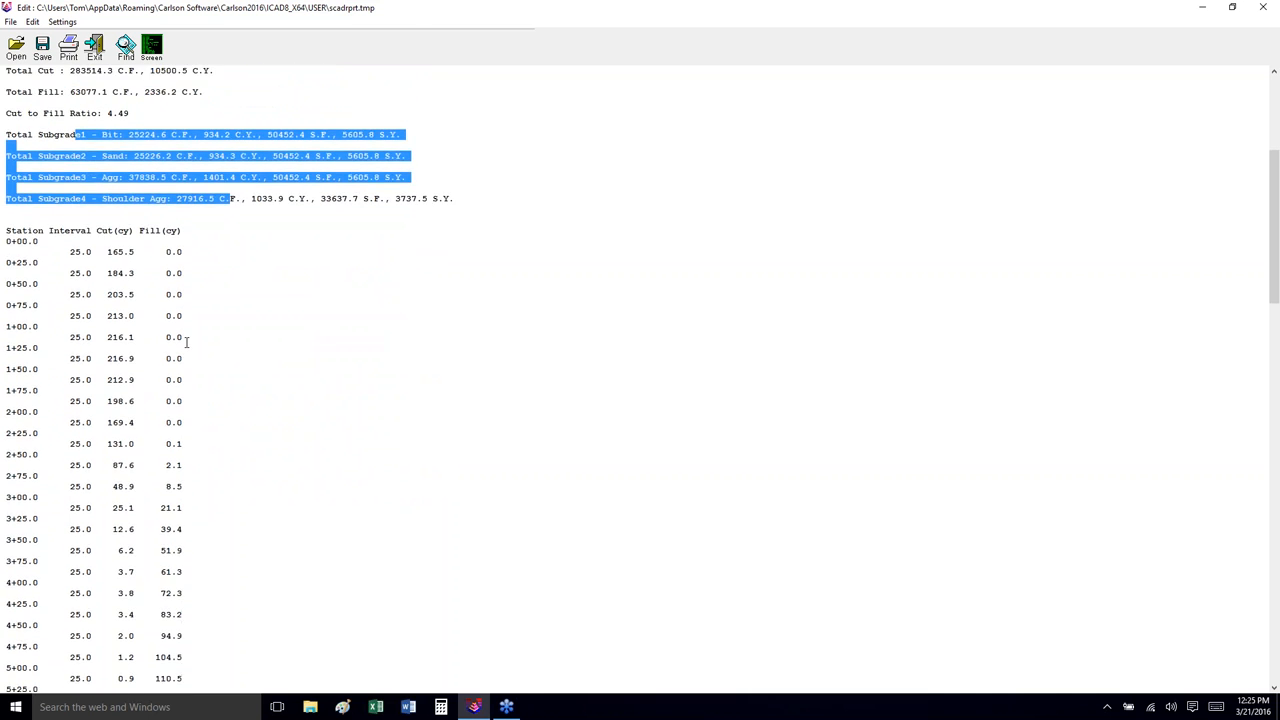
scroll(69, 325, down, 8)
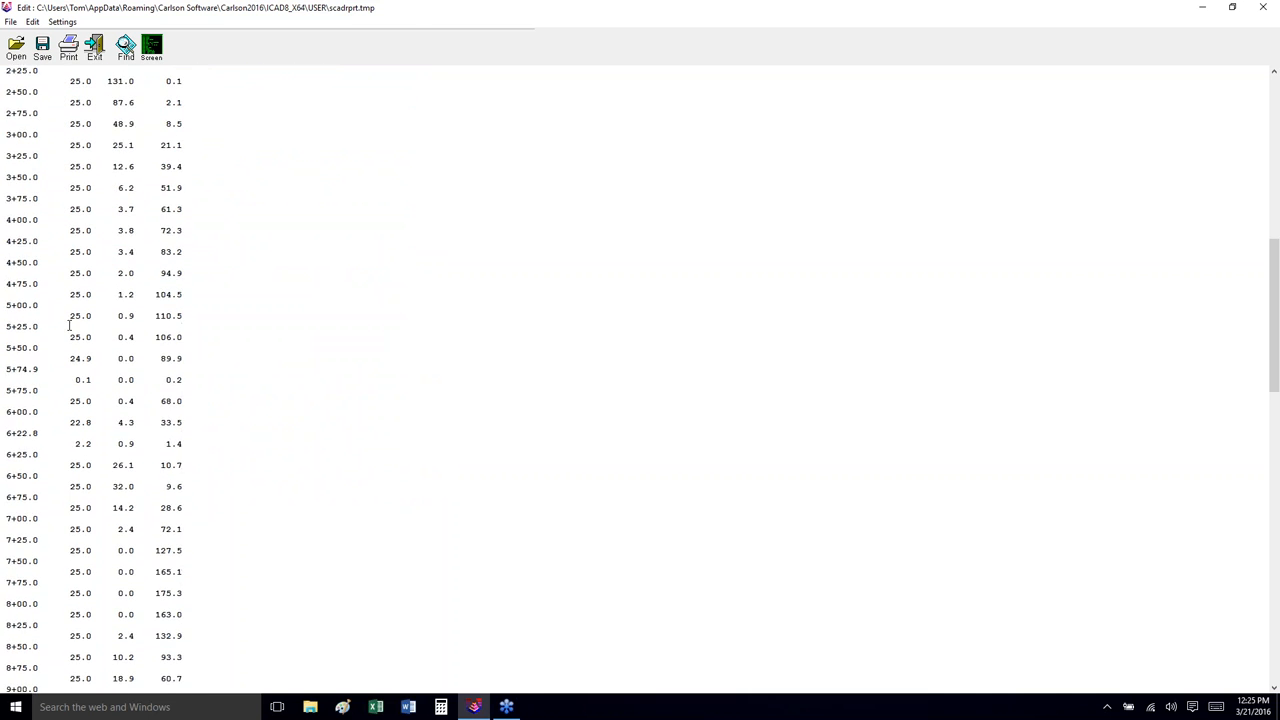
scroll(69, 325, down, 6)
scroll(69, 325, up, 8)
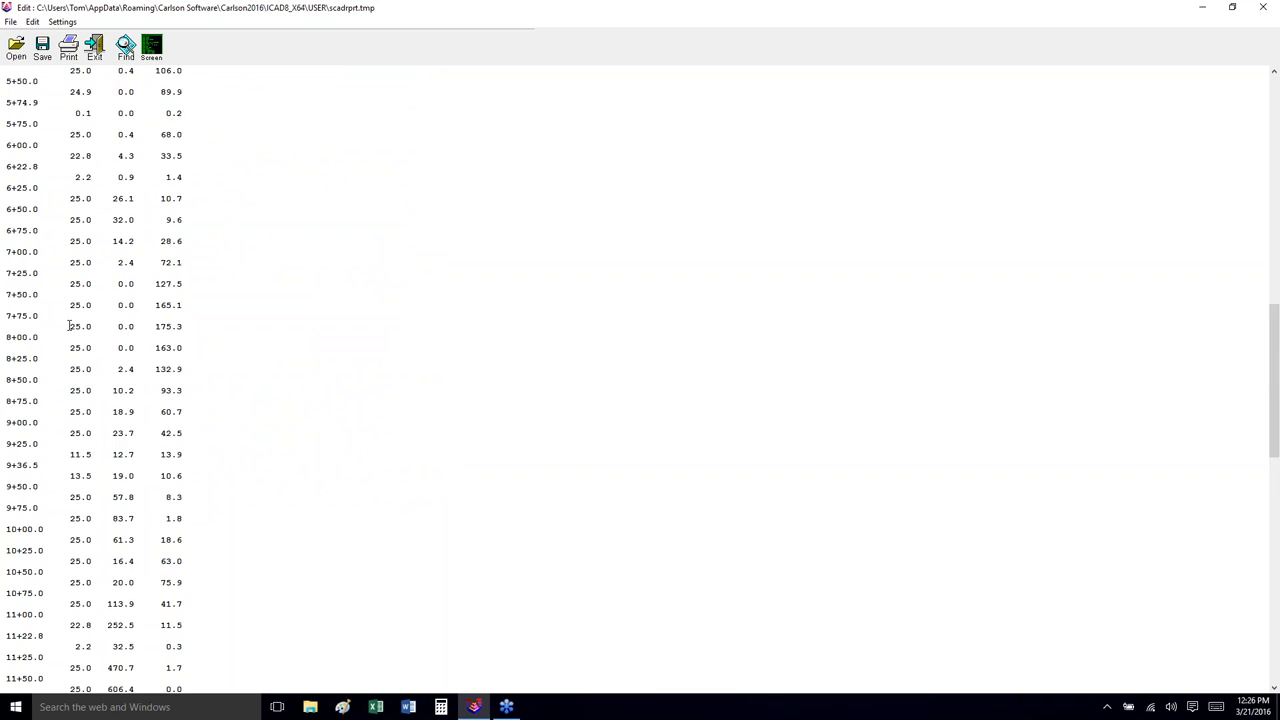
scroll(69, 325, up, 15)
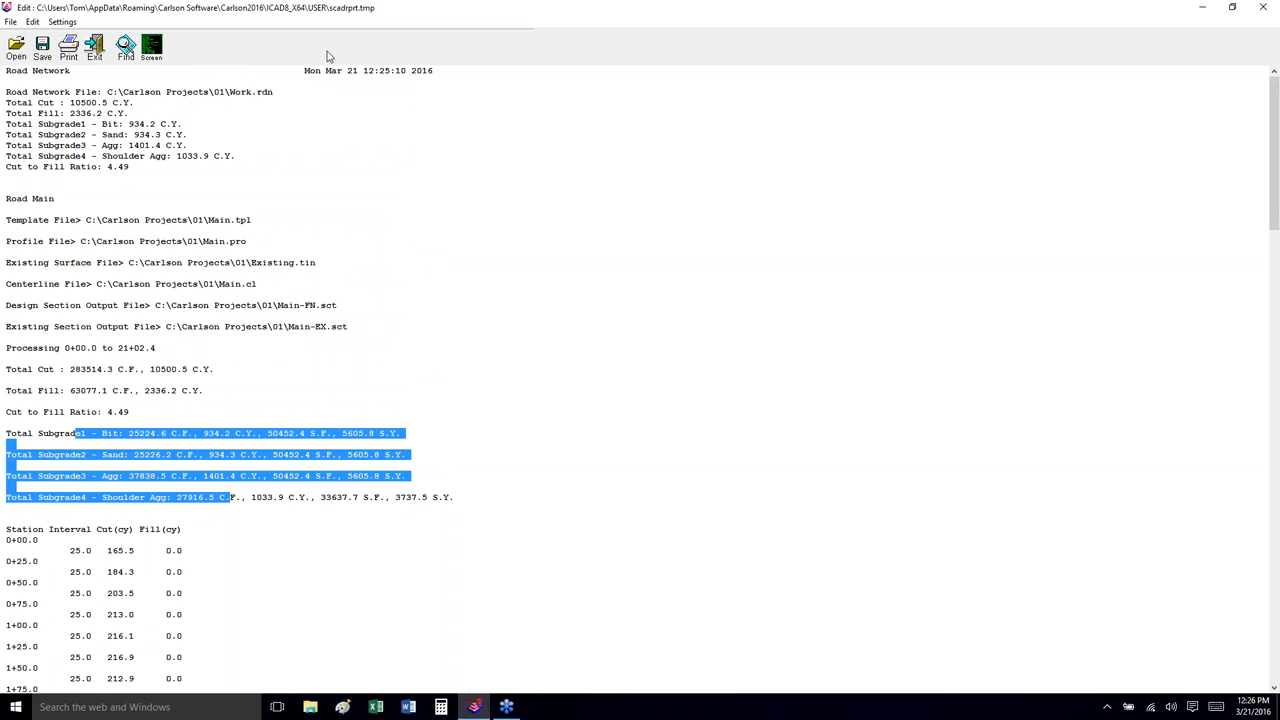
click(1265, 10)
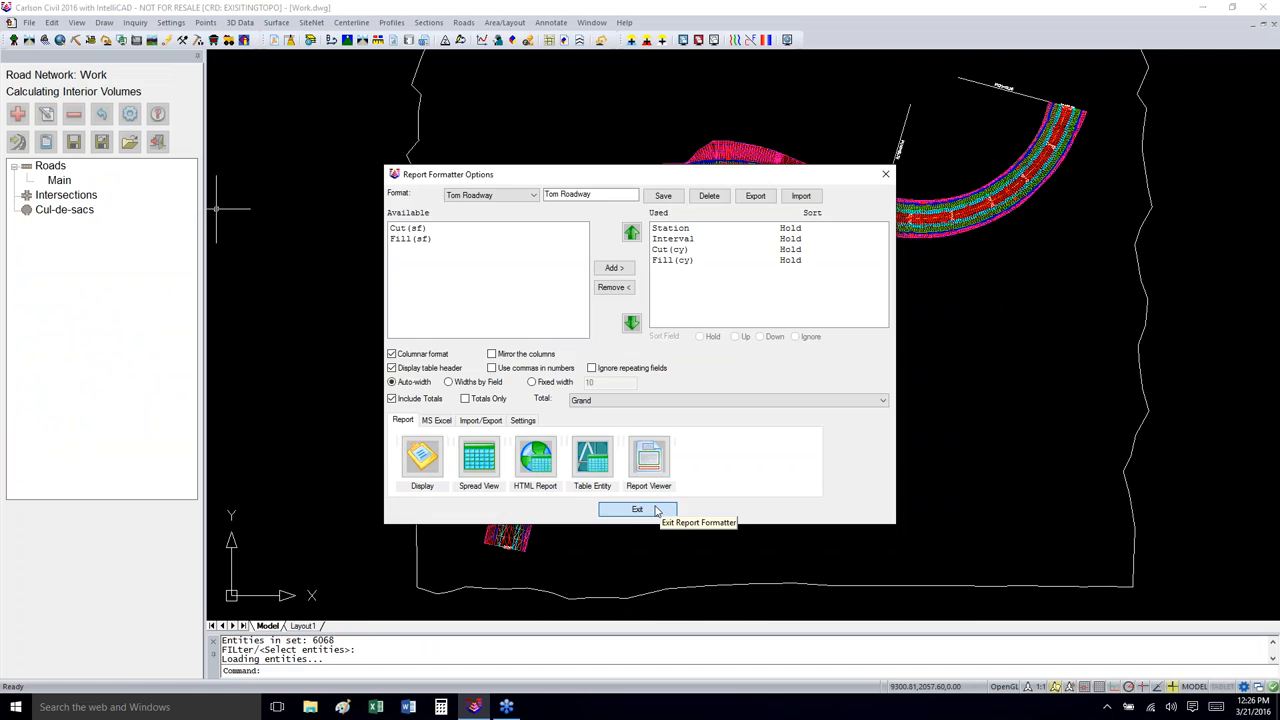
Step: Exit the volume report formatter and generate a section report of Main-FN.sct from station 0 to 2102.358 at a 100.0 interval
click(656, 510)
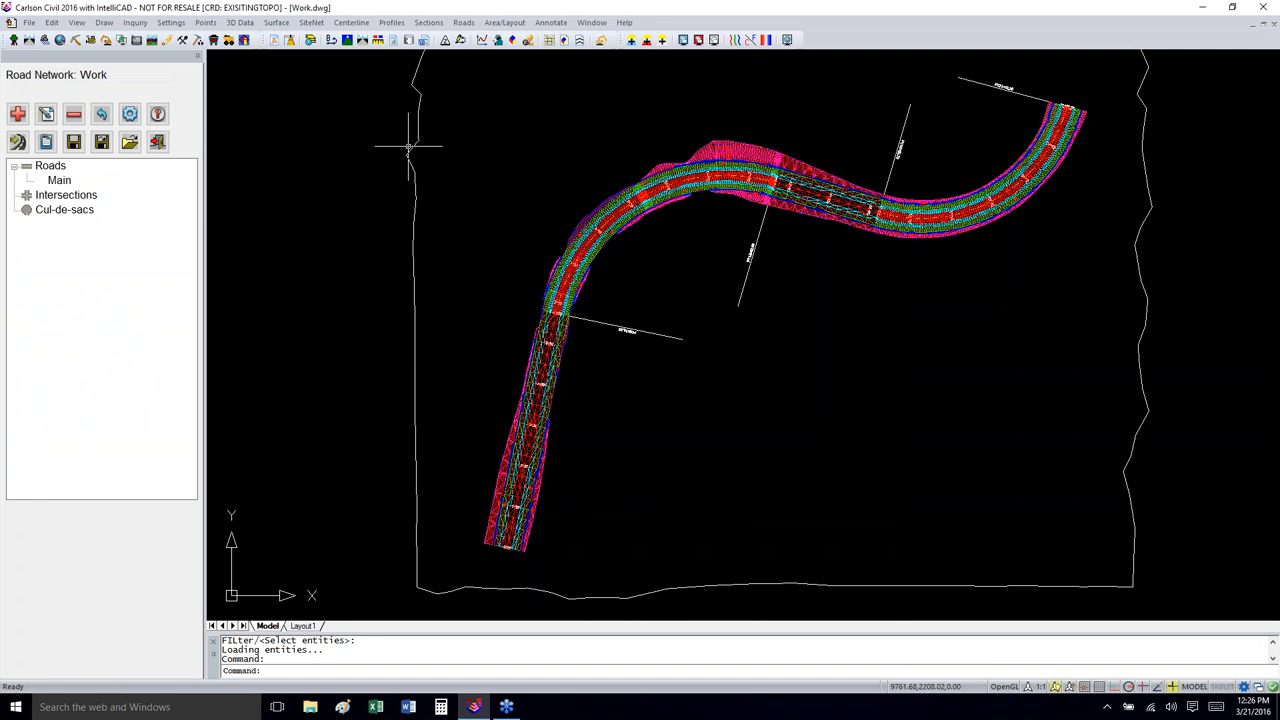
click(425, 23)
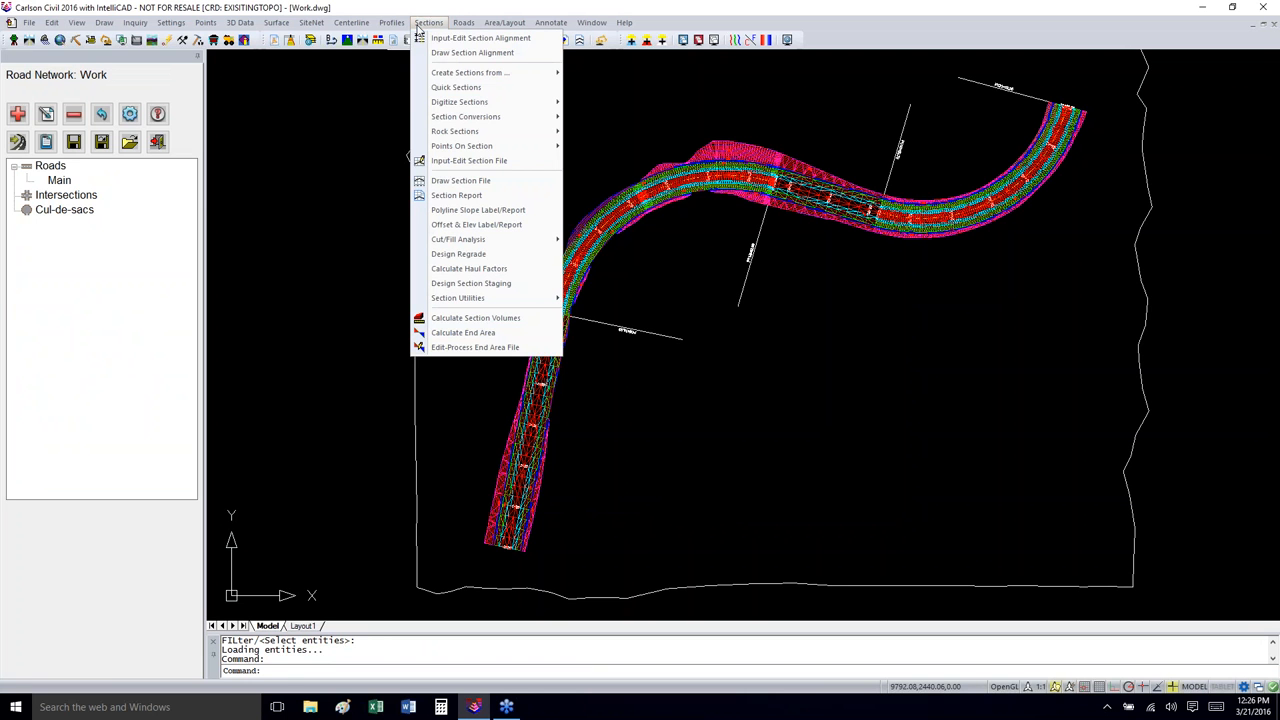
click(484, 198)
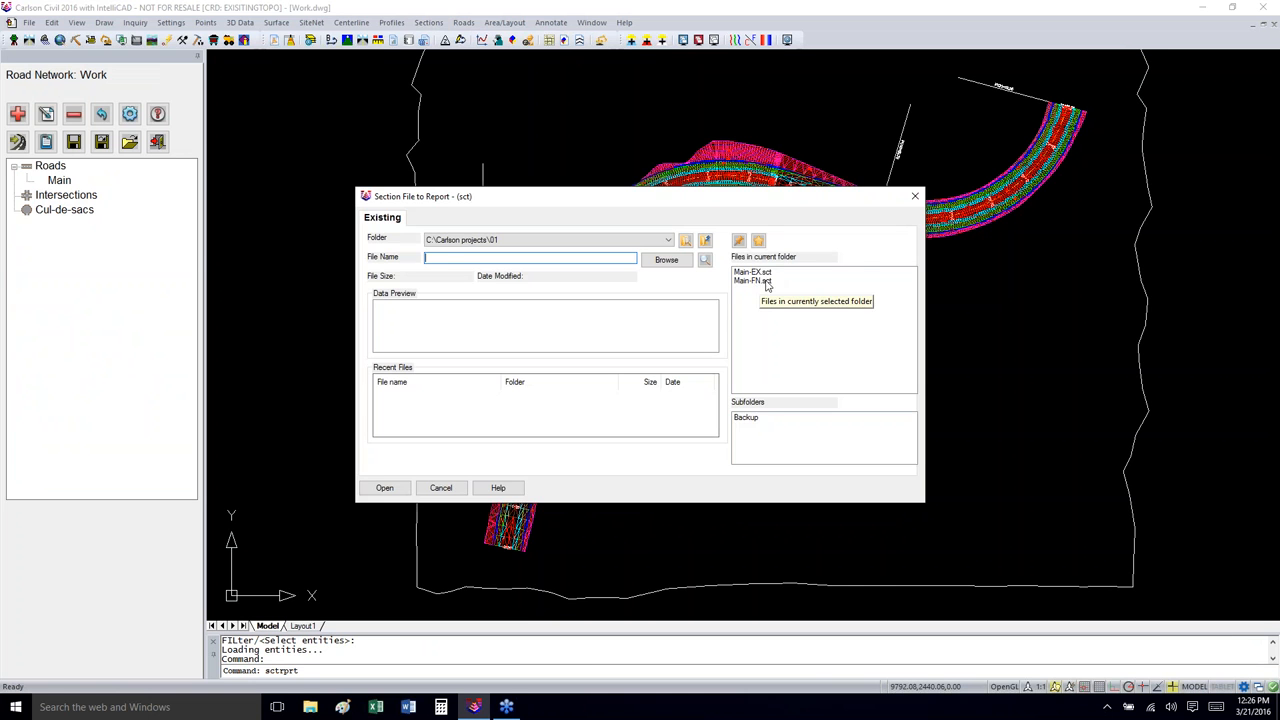
double_click(765, 280)
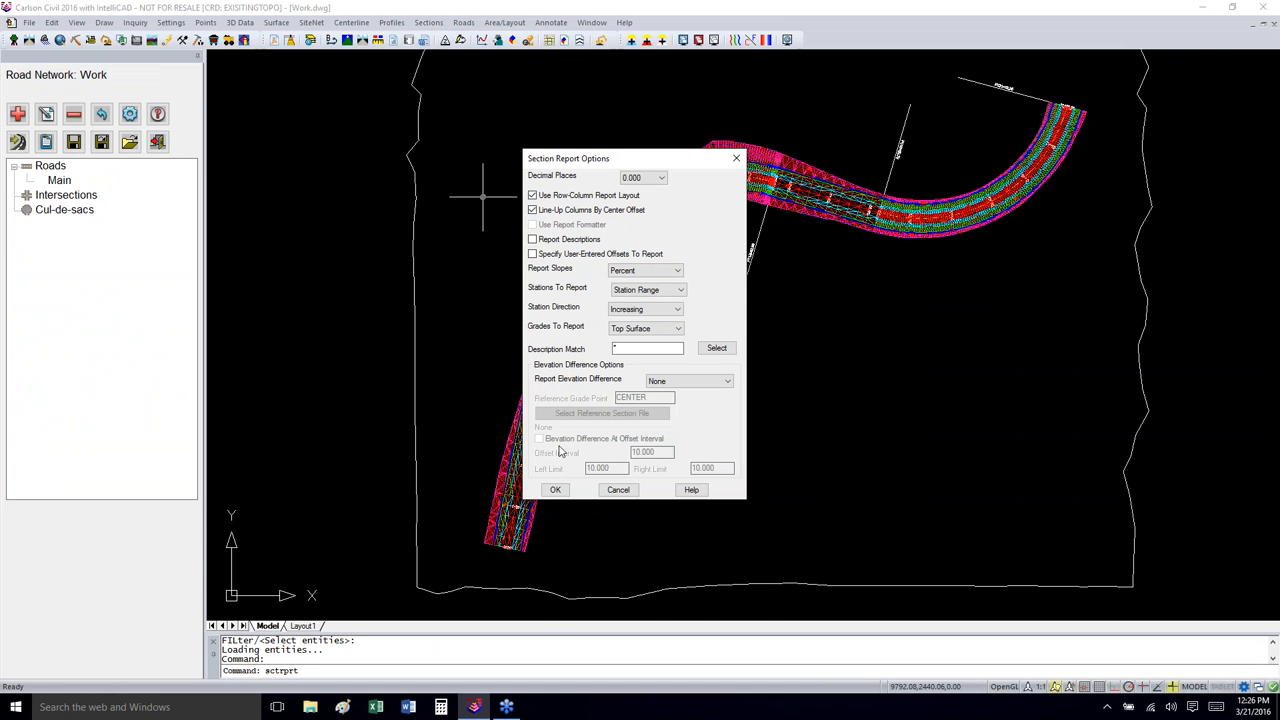
click(554, 490)
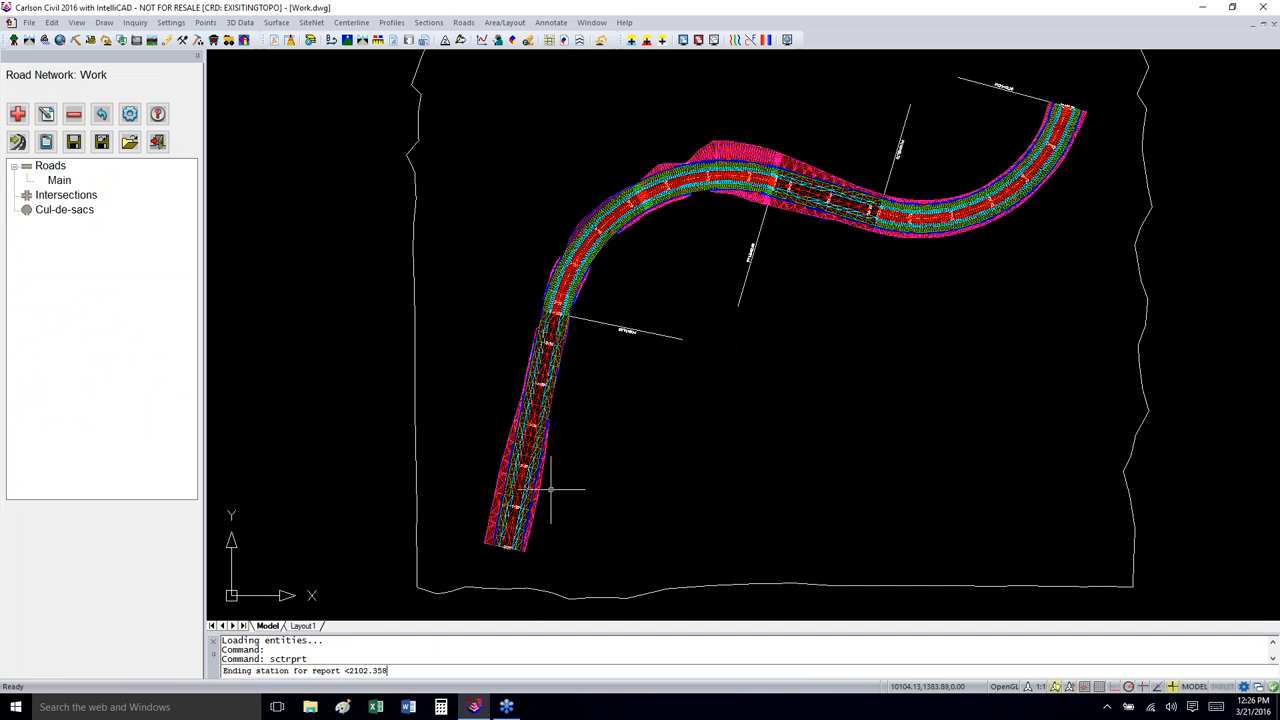
key(Return)
key(Return)
key(Return)
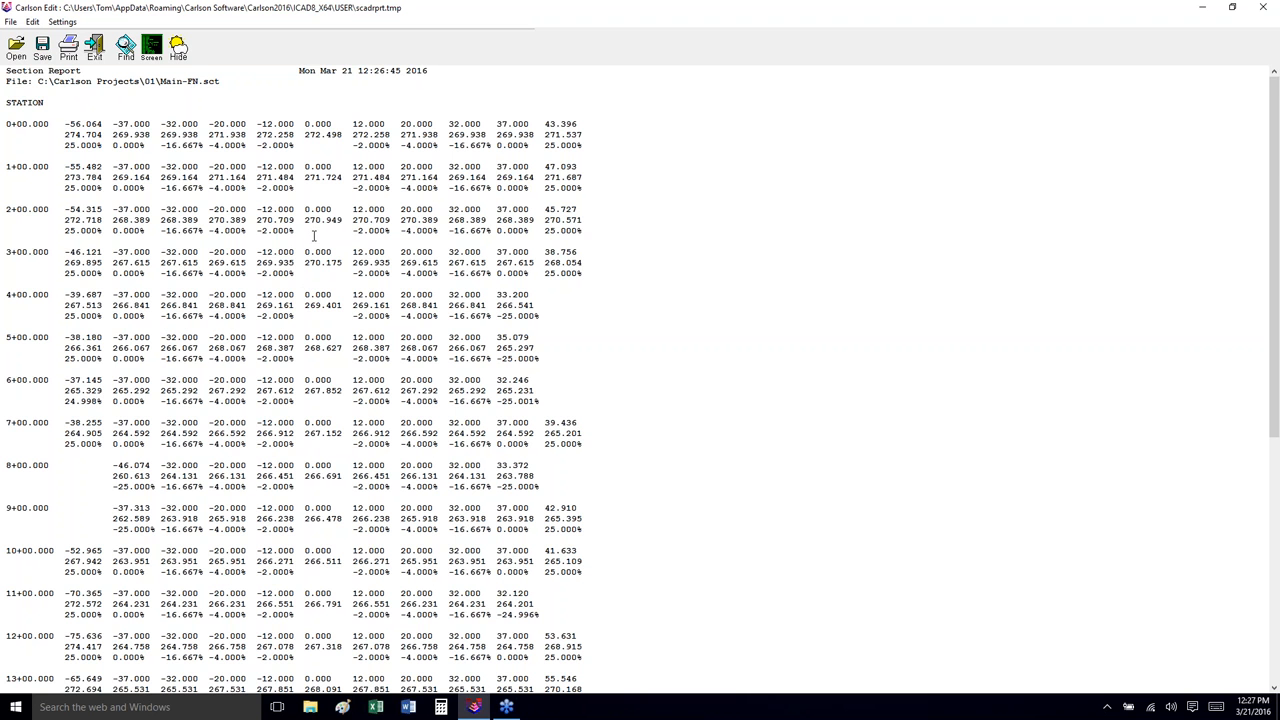
Step: Examine the offsets, elevations and percent slopes at each station in the section report and close it
scroll(313, 236, down, 5)
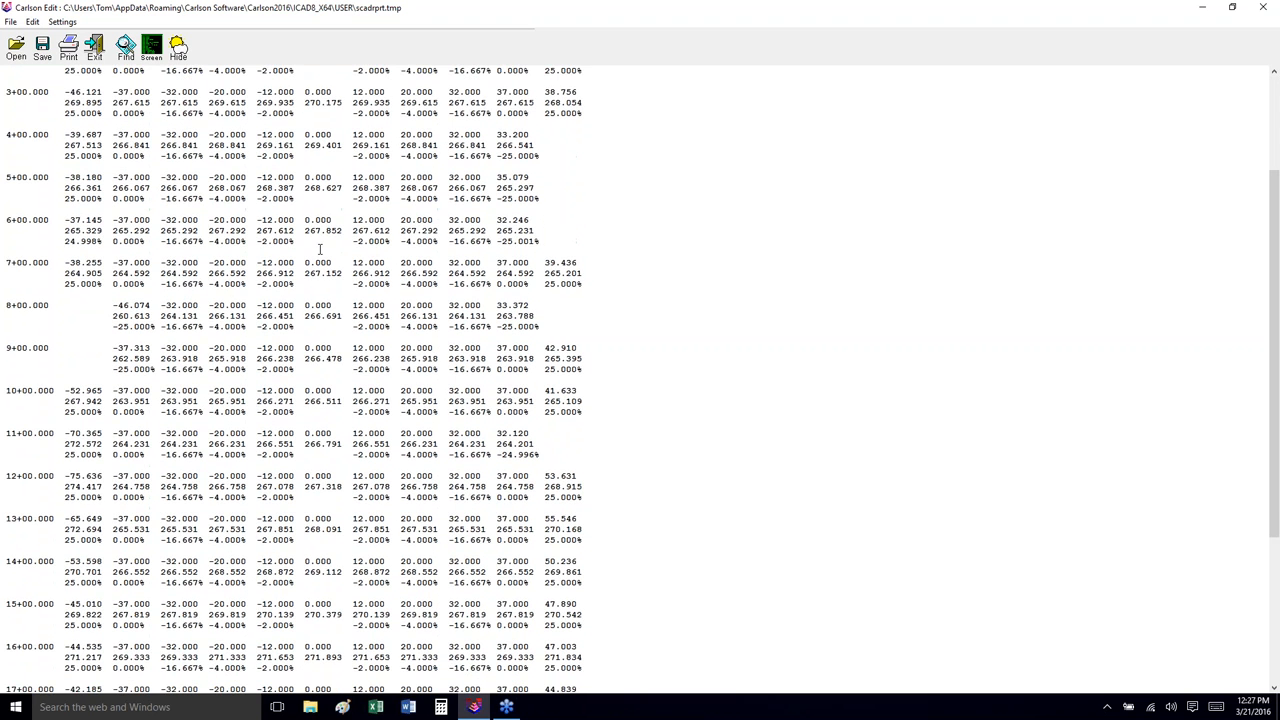
scroll(316, 242, up, 5)
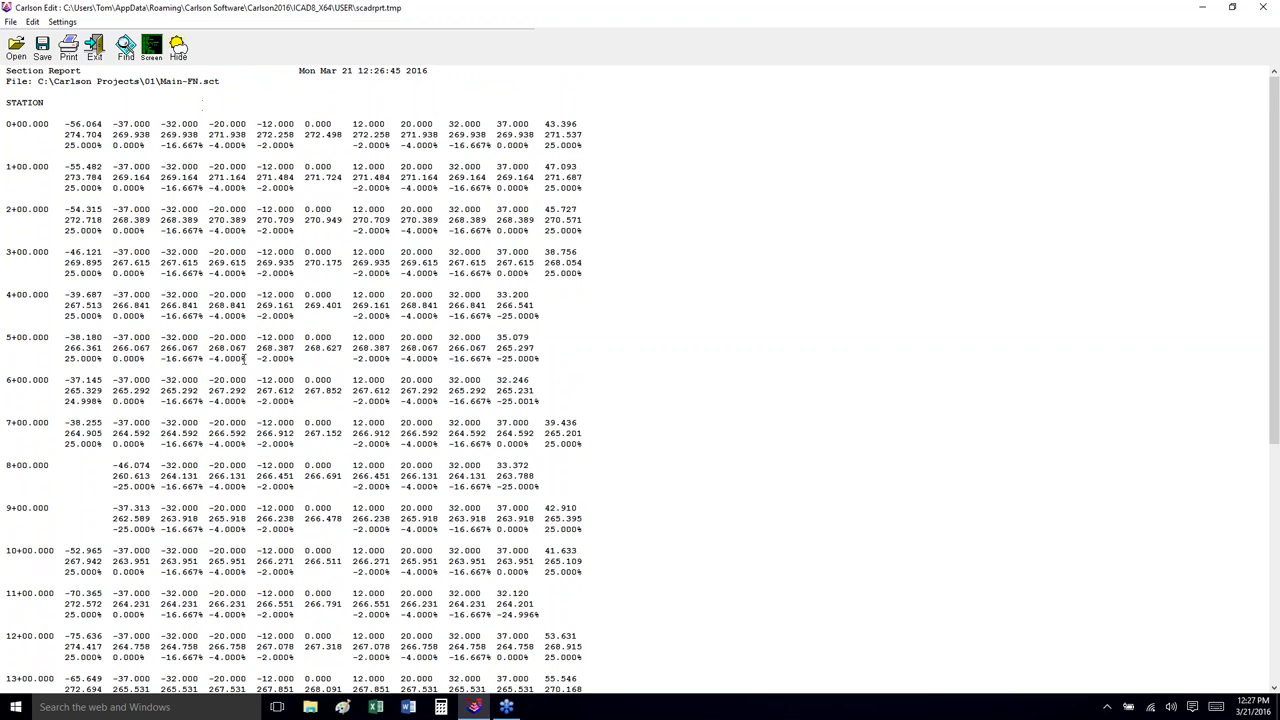
click(94, 50)
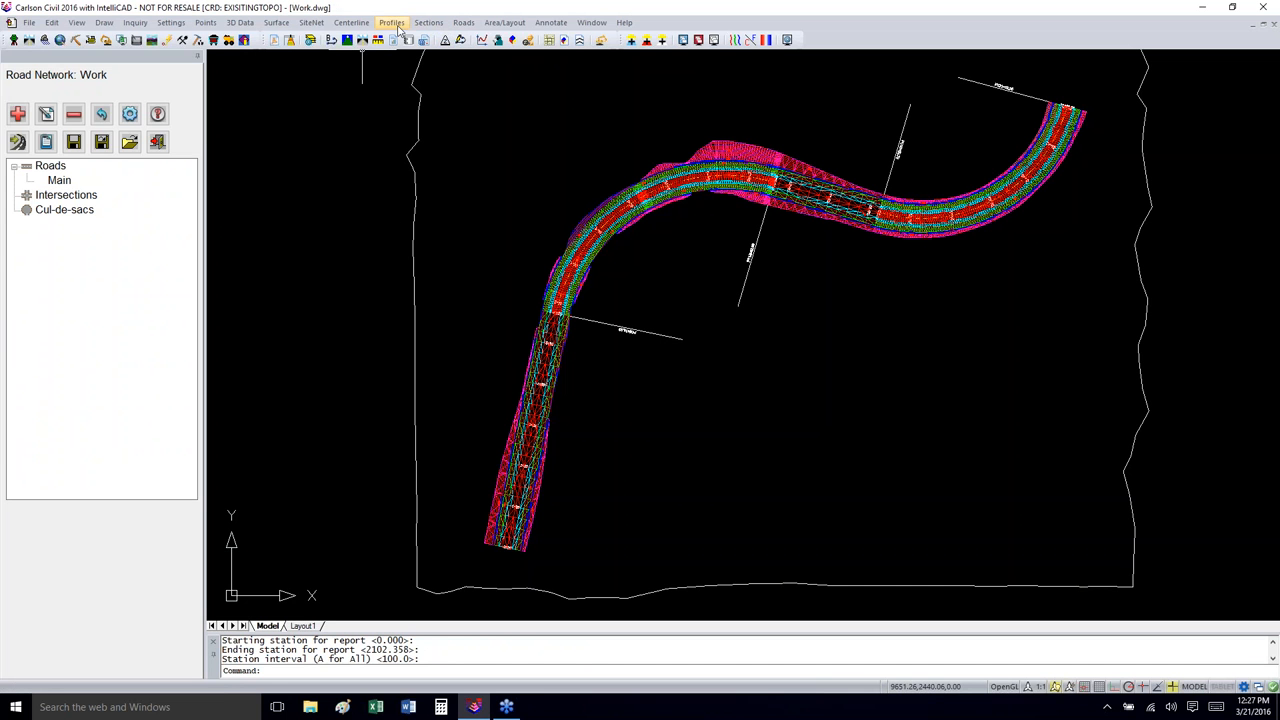
Step: Load Main-EX.sct for section editing with Main-FN.sct as the reference file
click(428, 22)
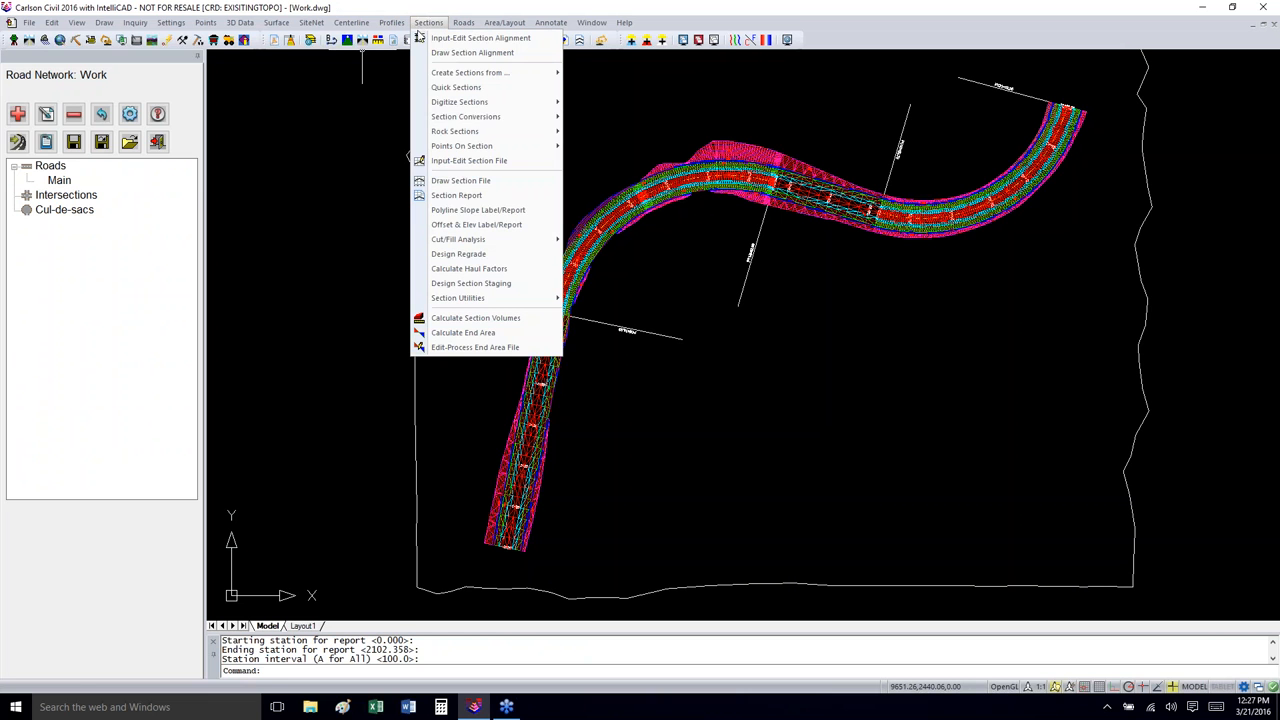
click(493, 161)
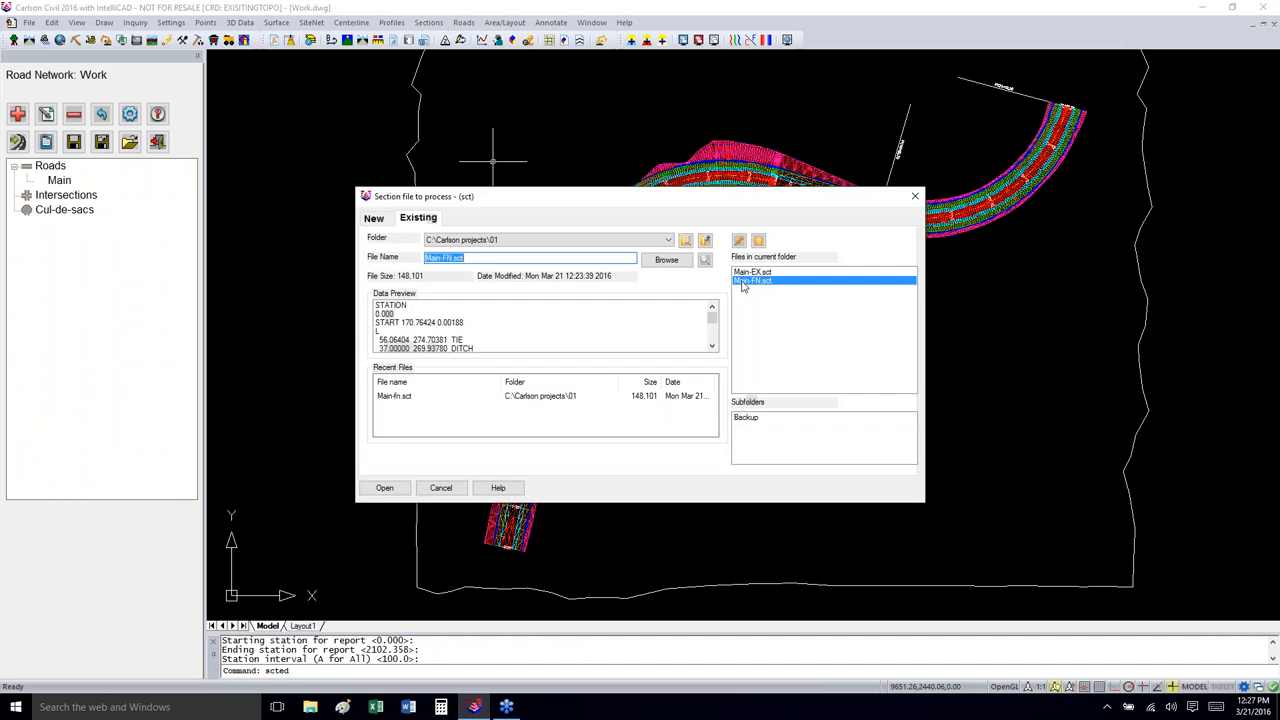
double_click(748, 273)
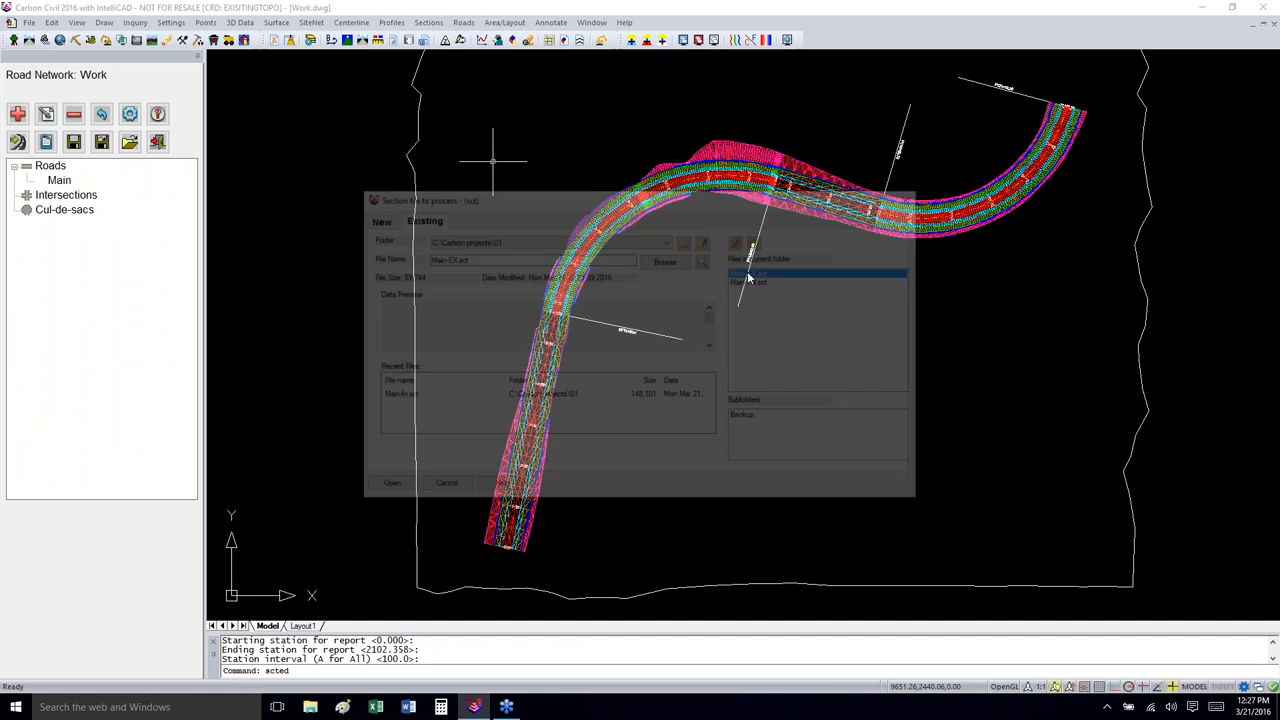
click(537, 199)
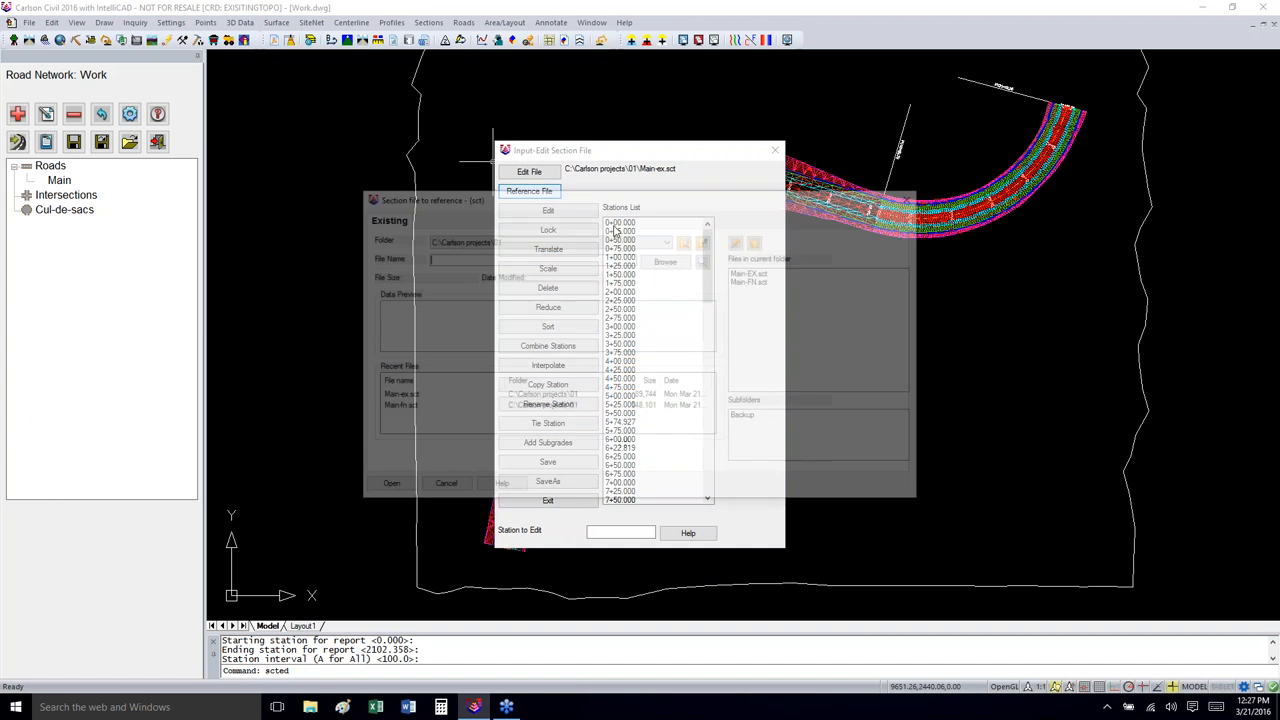
double_click(770, 277)
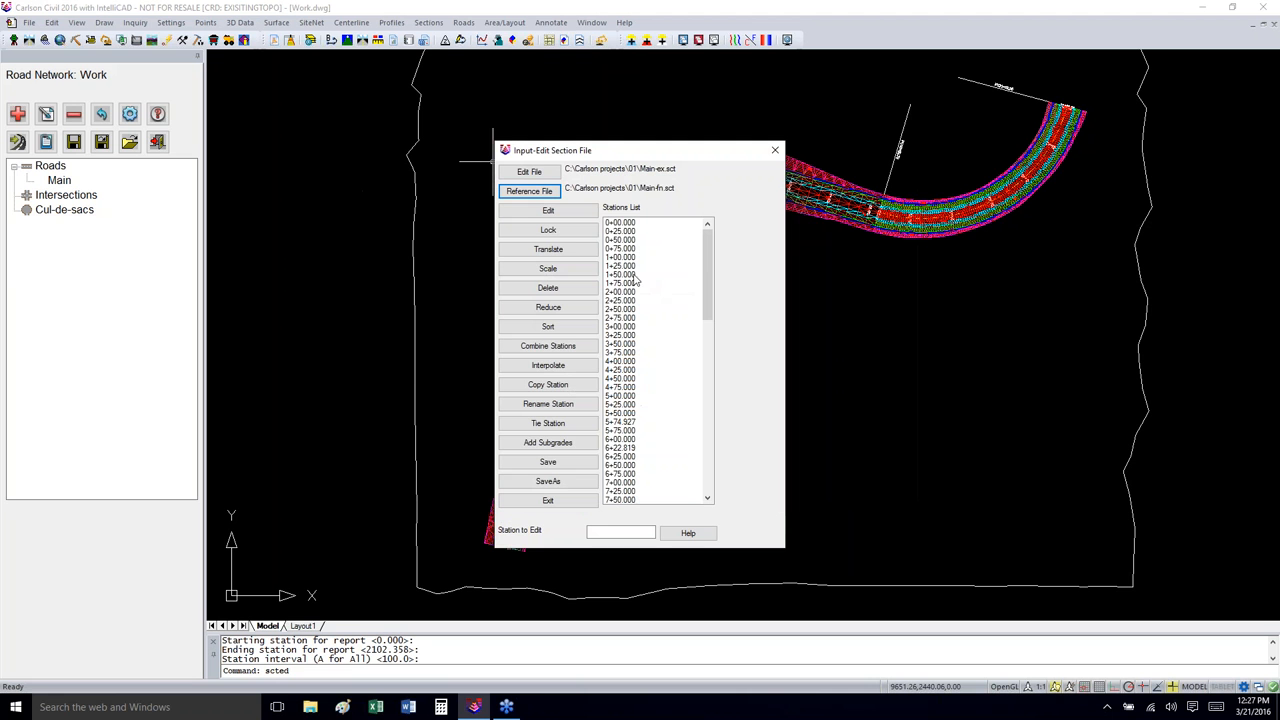
Step: Drive through the cross sections from station 0+00 at 35 mph using the full grid range, and close the section editor
double_click(620, 223)
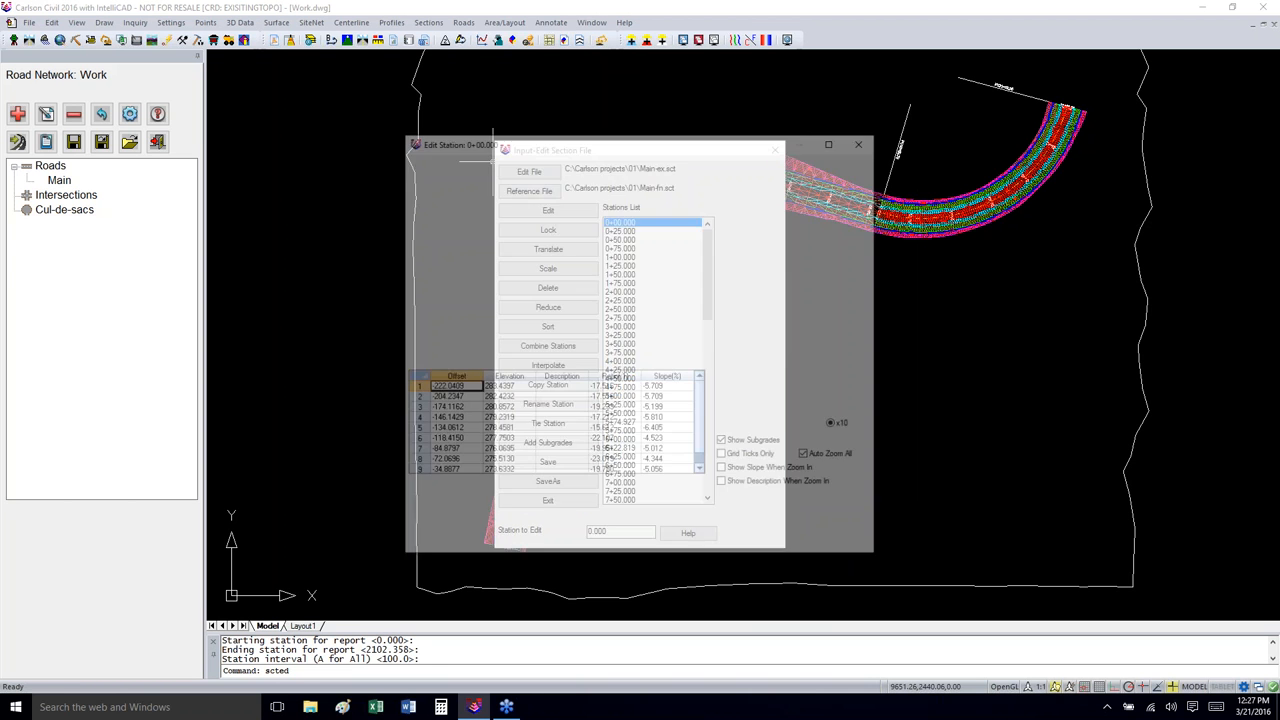
click(834, 142)
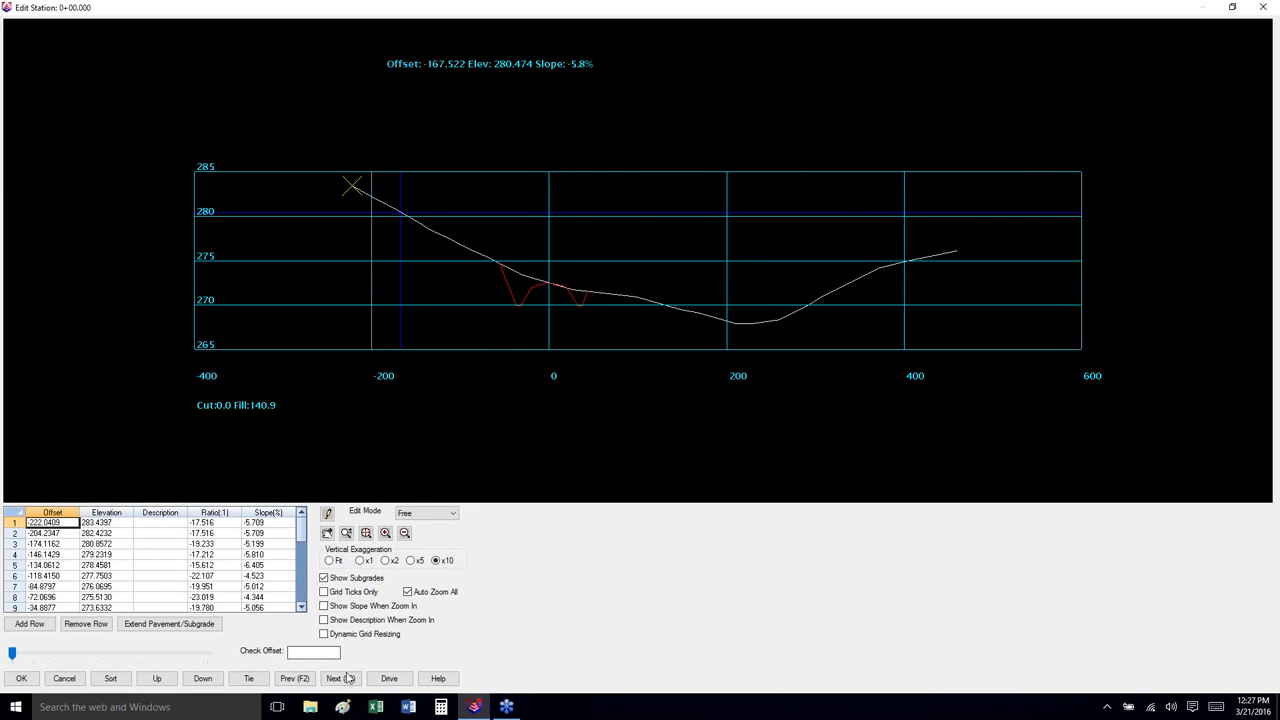
click(389, 679)
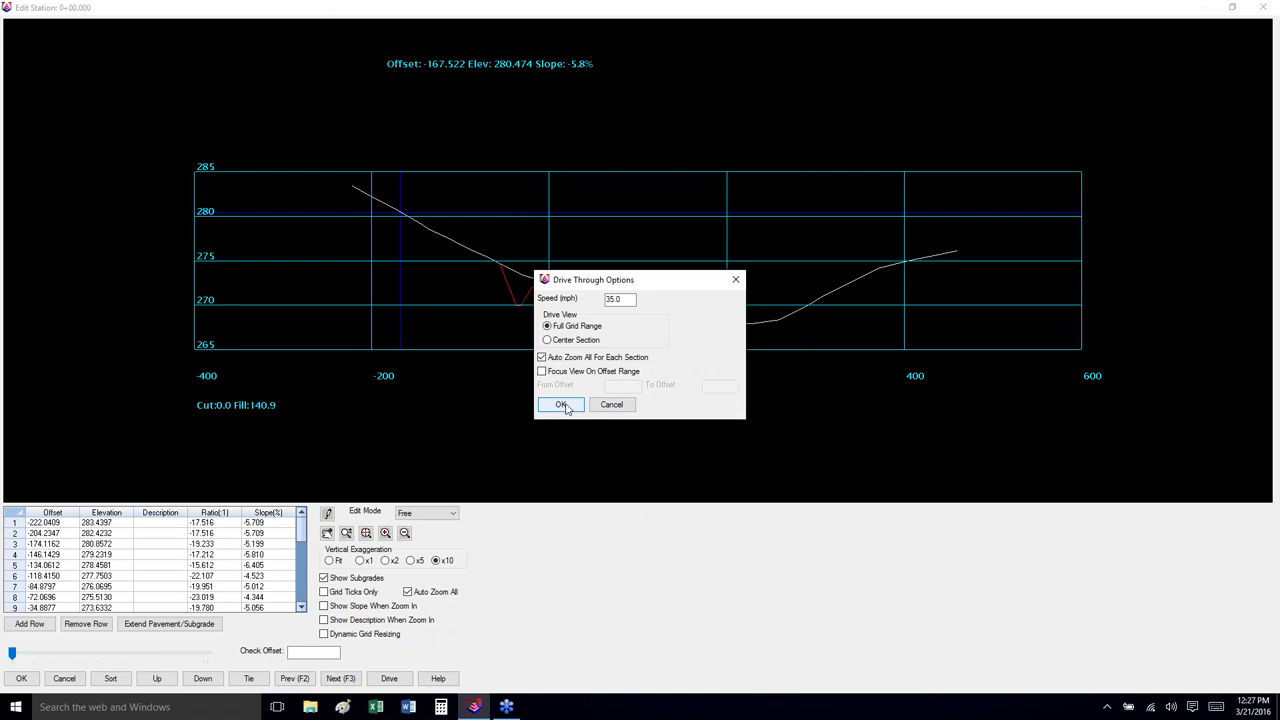
click(560, 404)
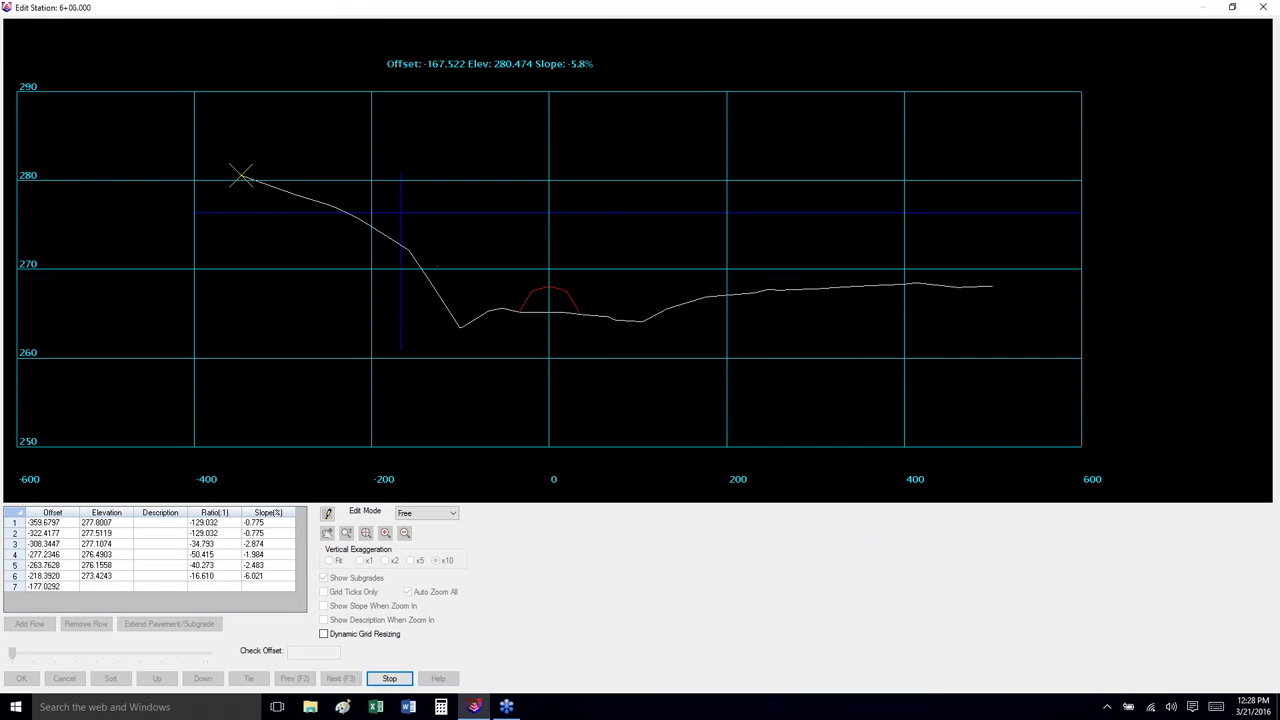
click(1263, 9)
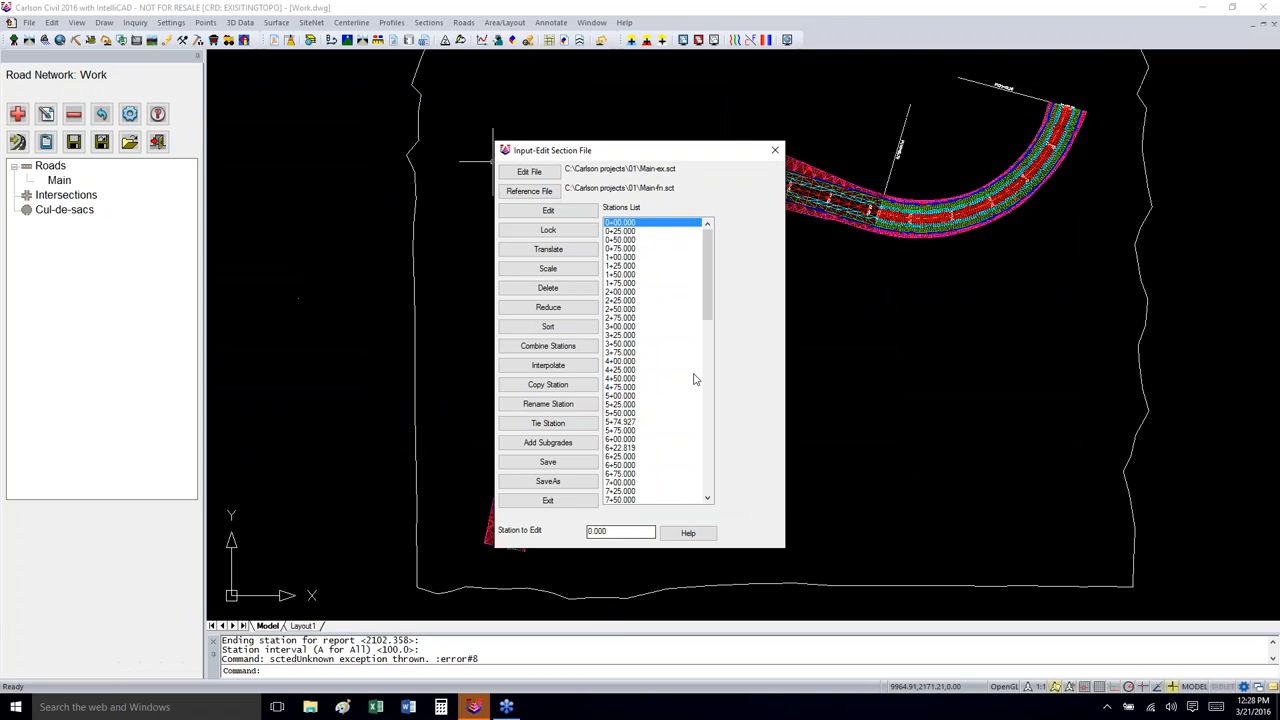
click(780, 151)
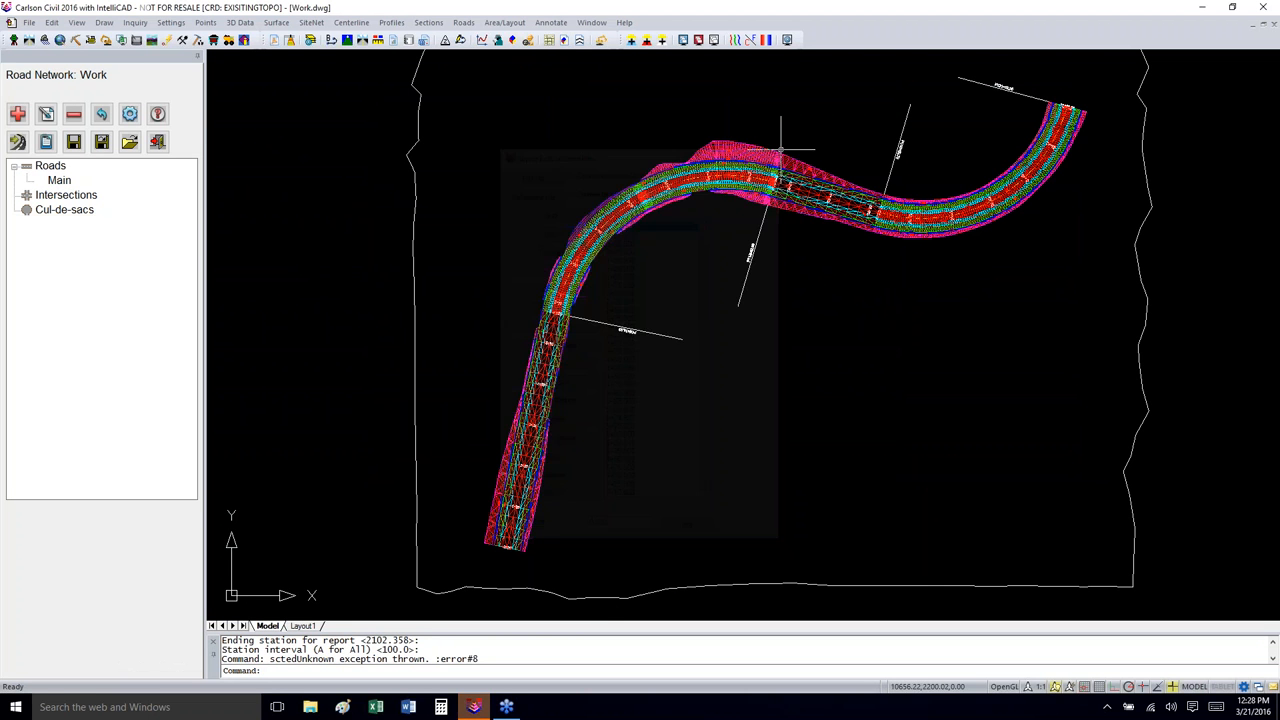
Step: Freeze the layer of the topo limits boundary around the road
scroll(870, 255, down, 3)
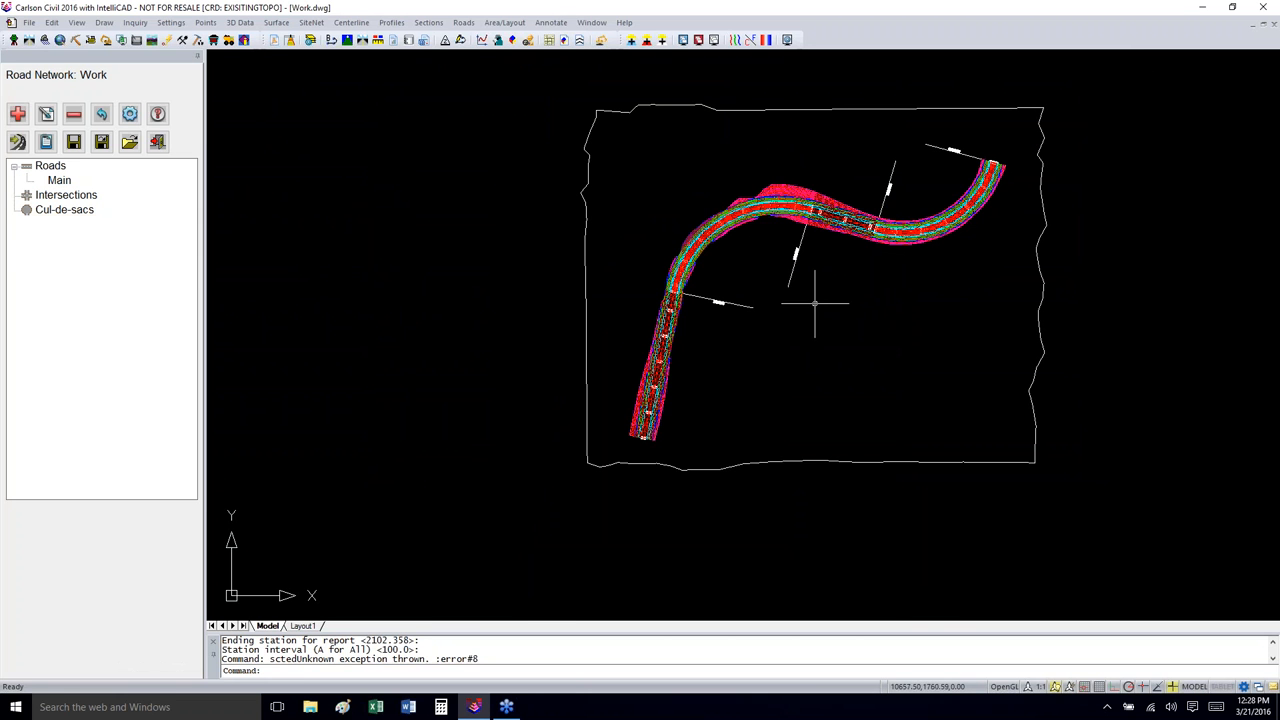
click(74, 24)
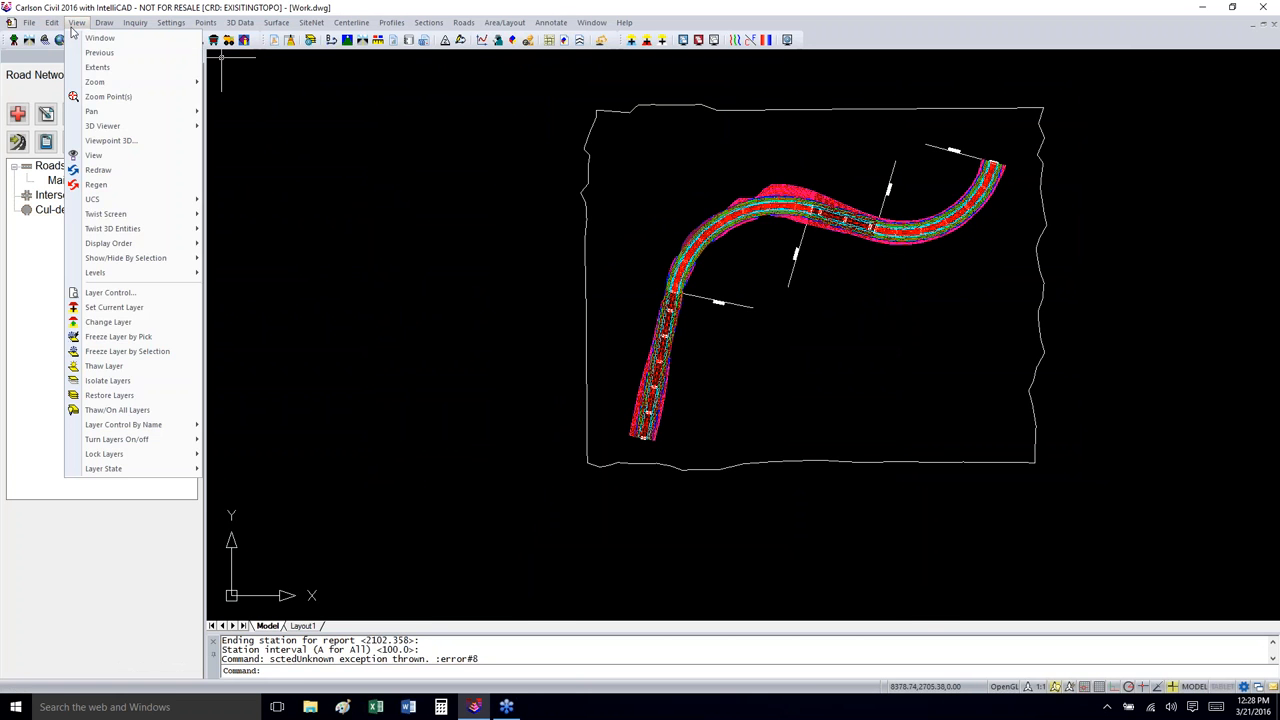
mouse_move(142, 427)
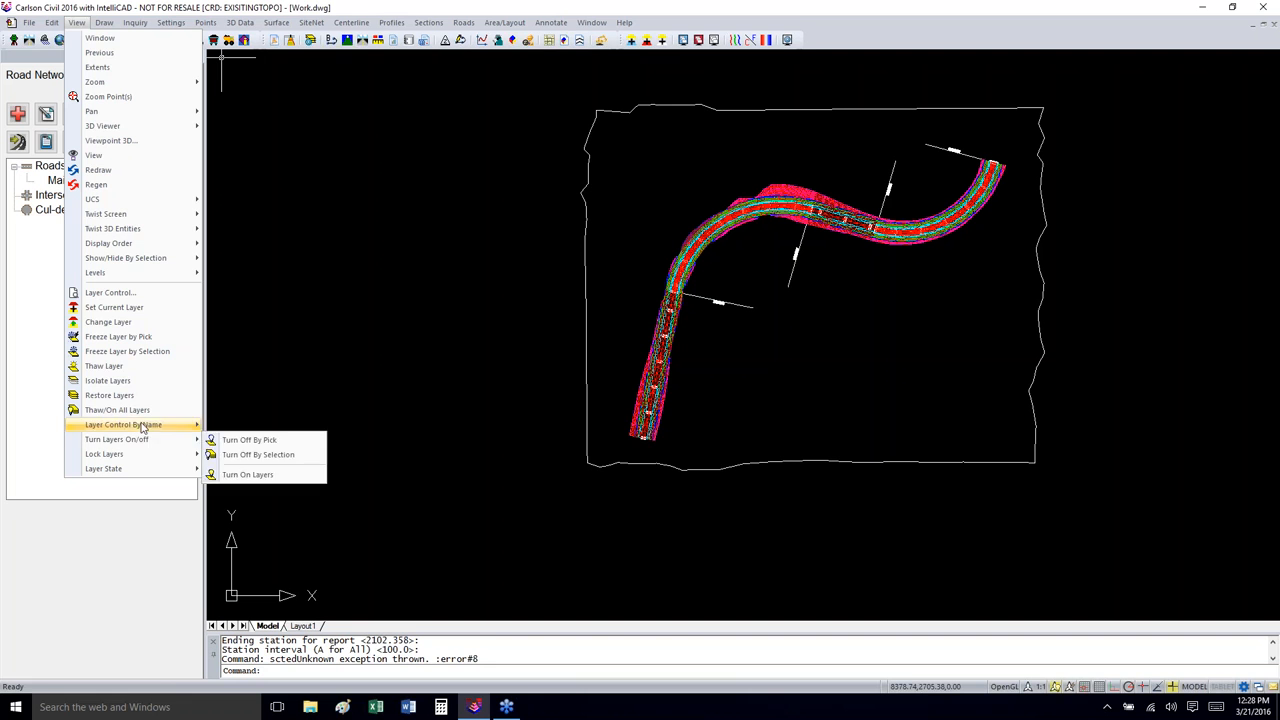
click(146, 352)
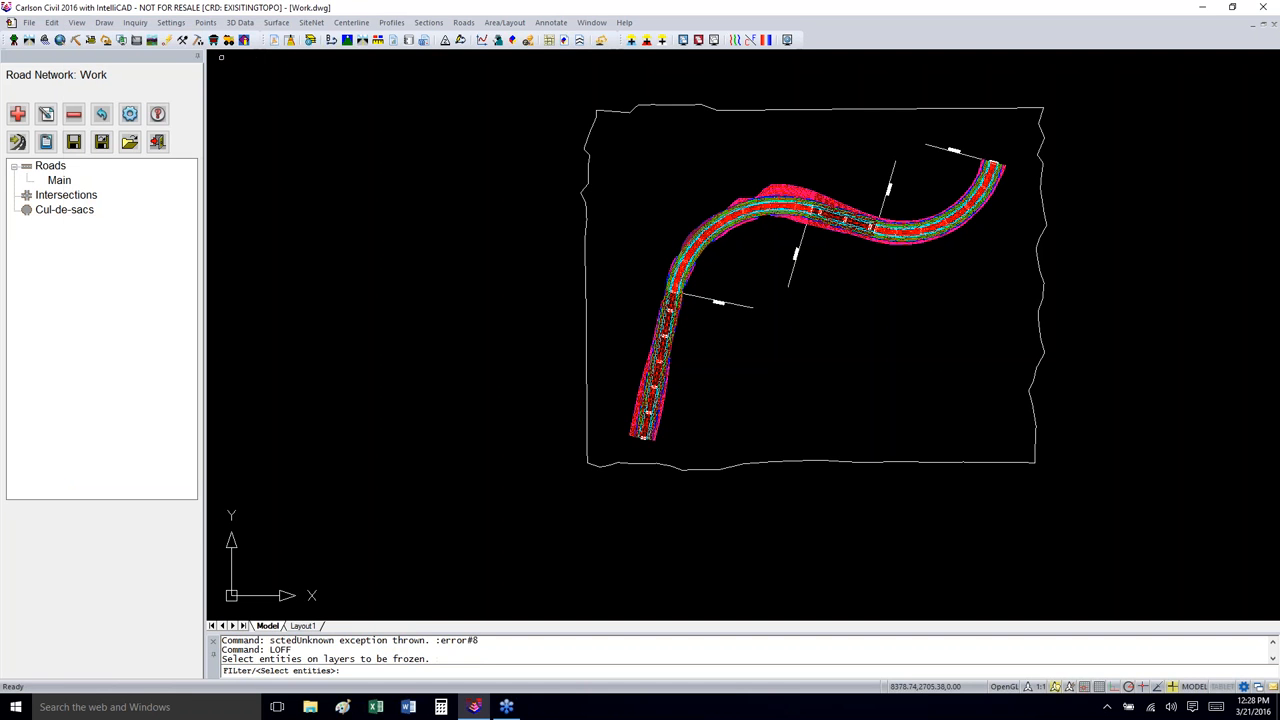
click(645, 103)
key(Return)
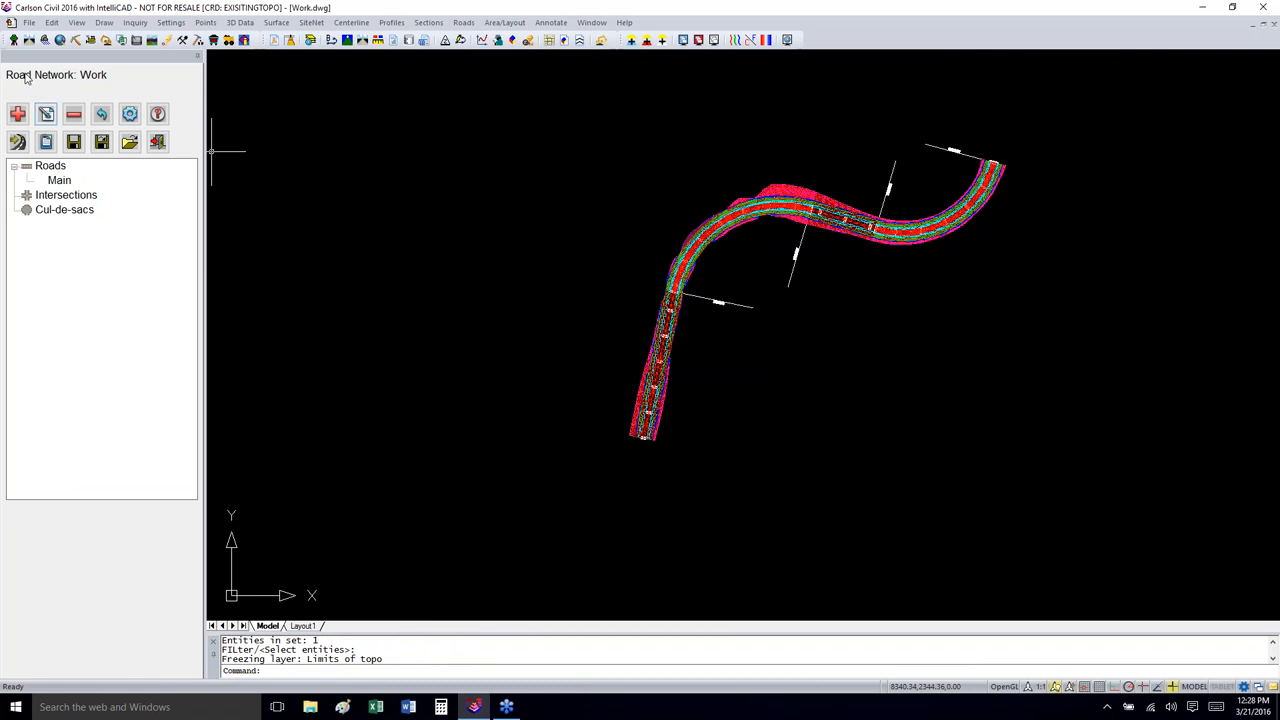
Step: Fit the road in view and save the drawing as Work.dwg in AutoCAD 2010 format, overwriting the existing file
click(77, 22)
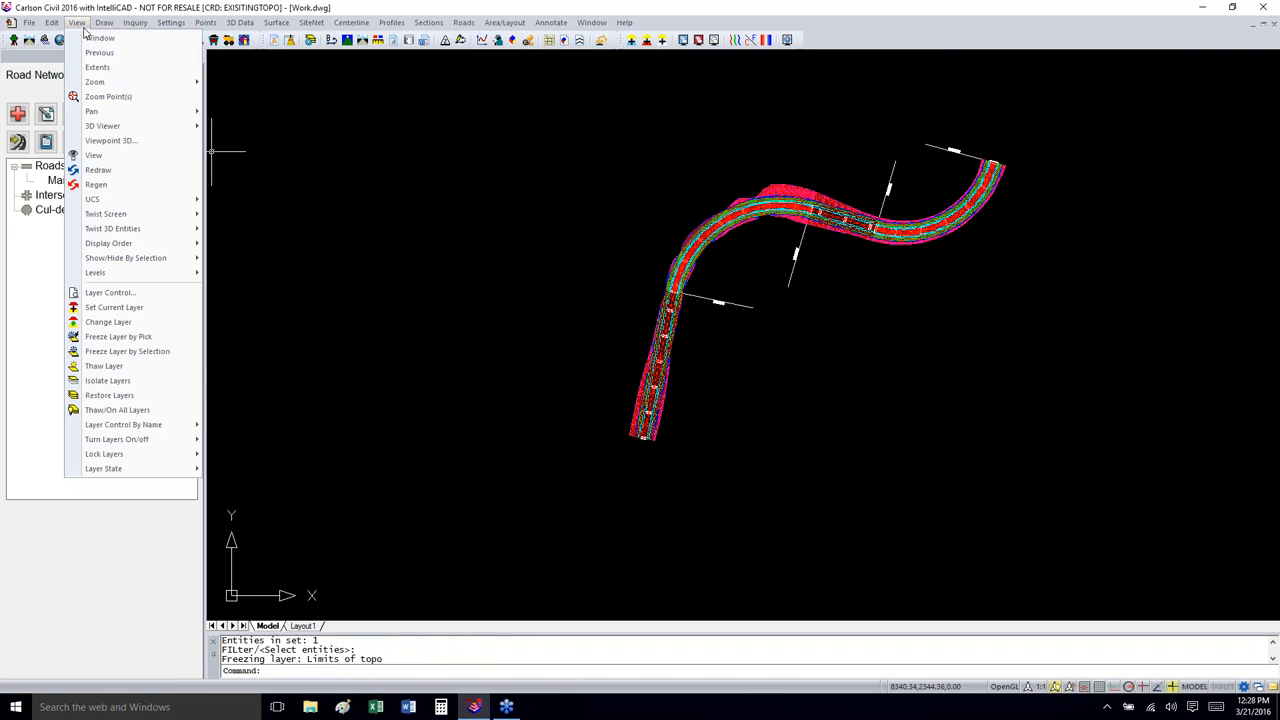
click(95, 50)
click(29, 22)
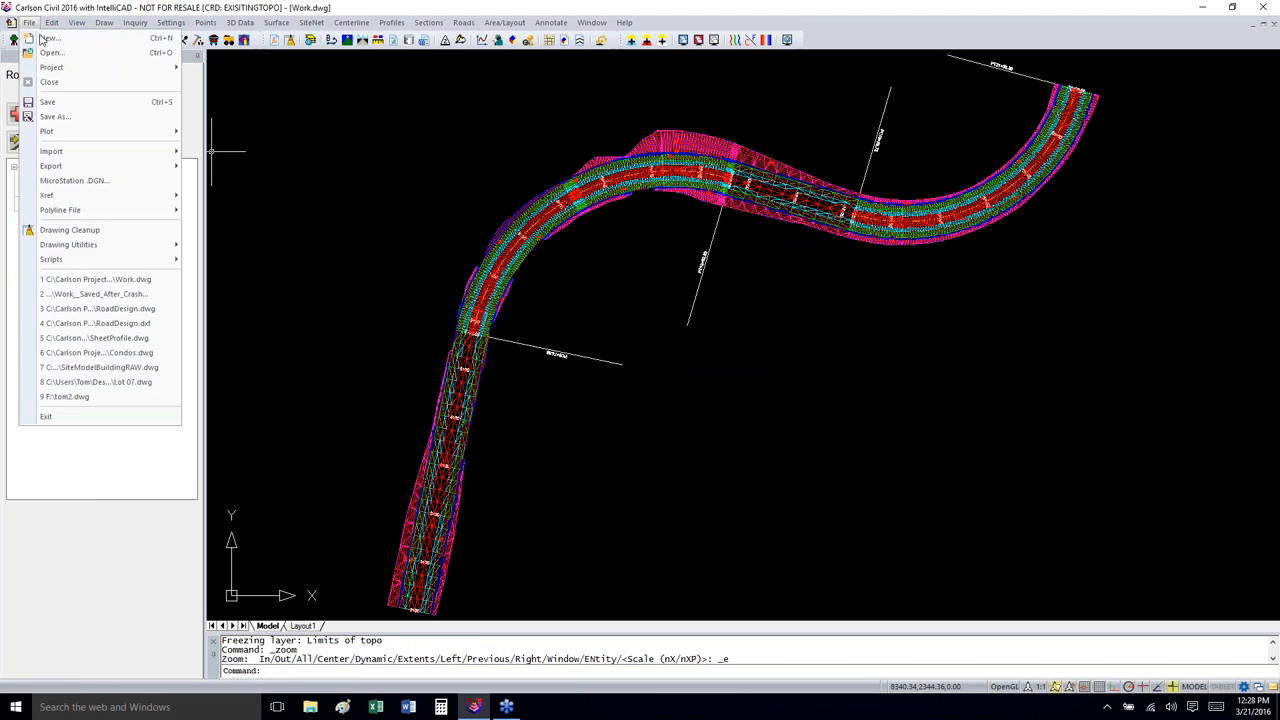
click(74, 117)
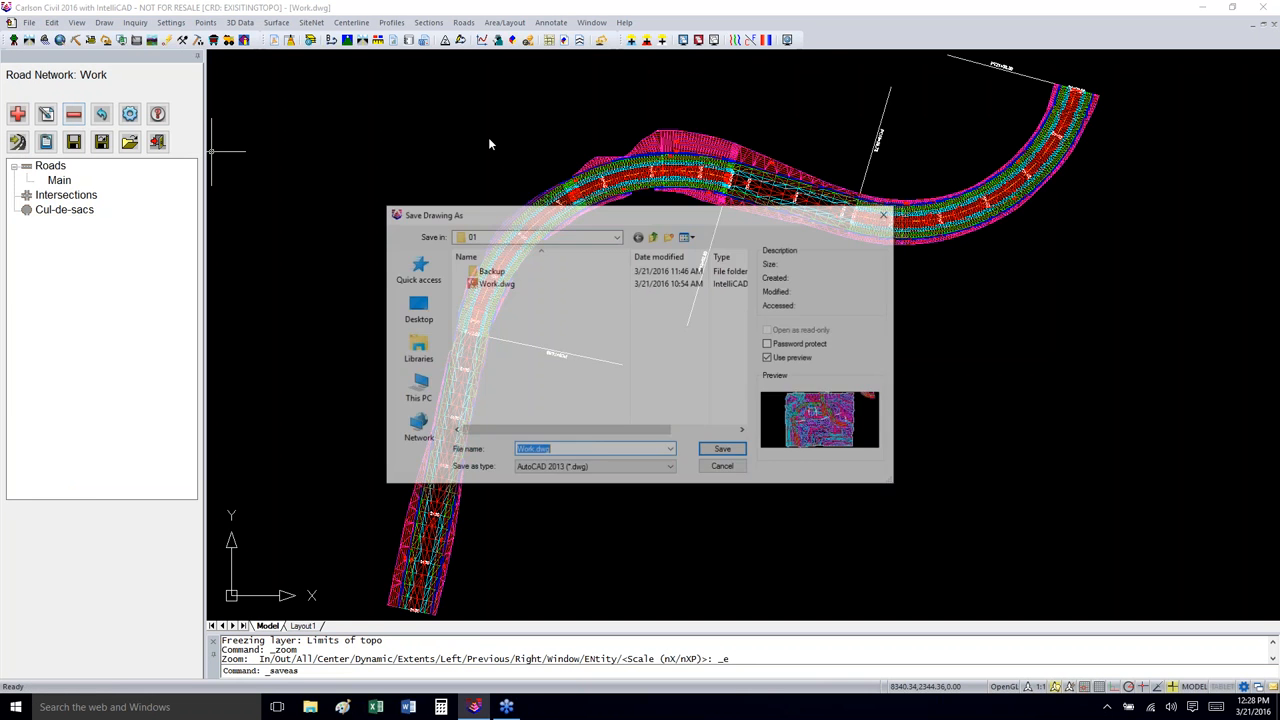
click(600, 468)
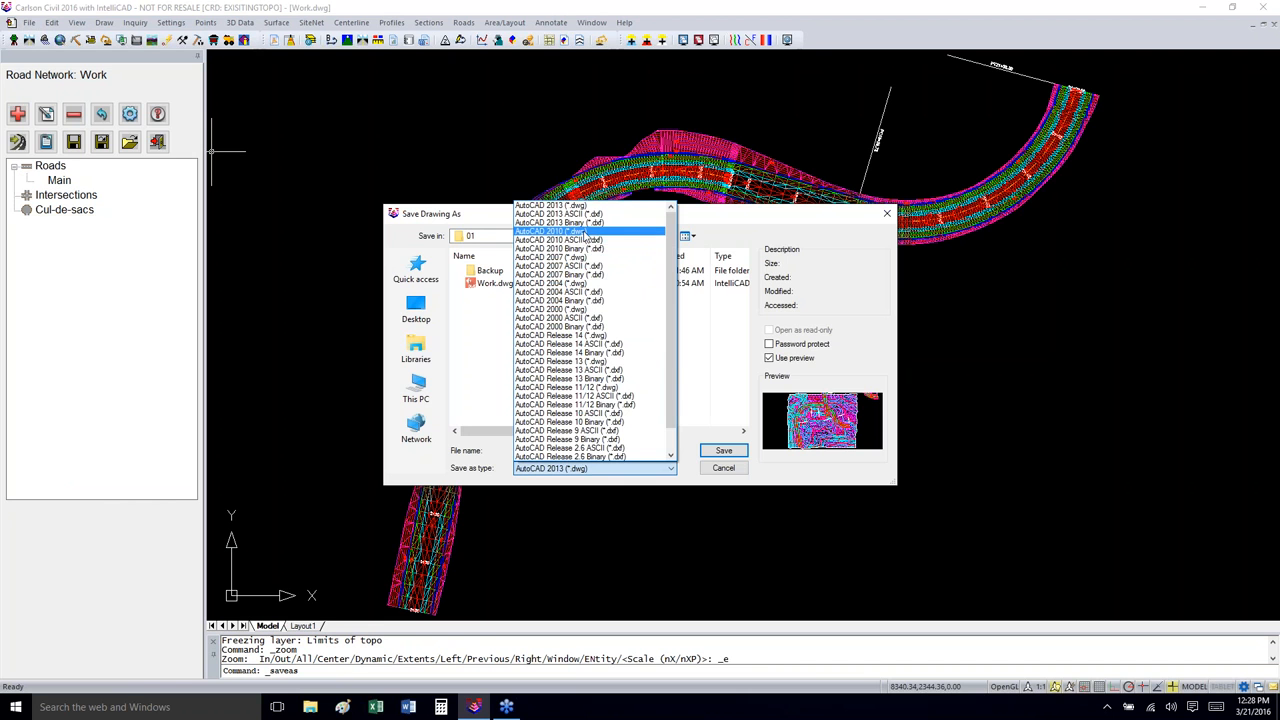
click(586, 232)
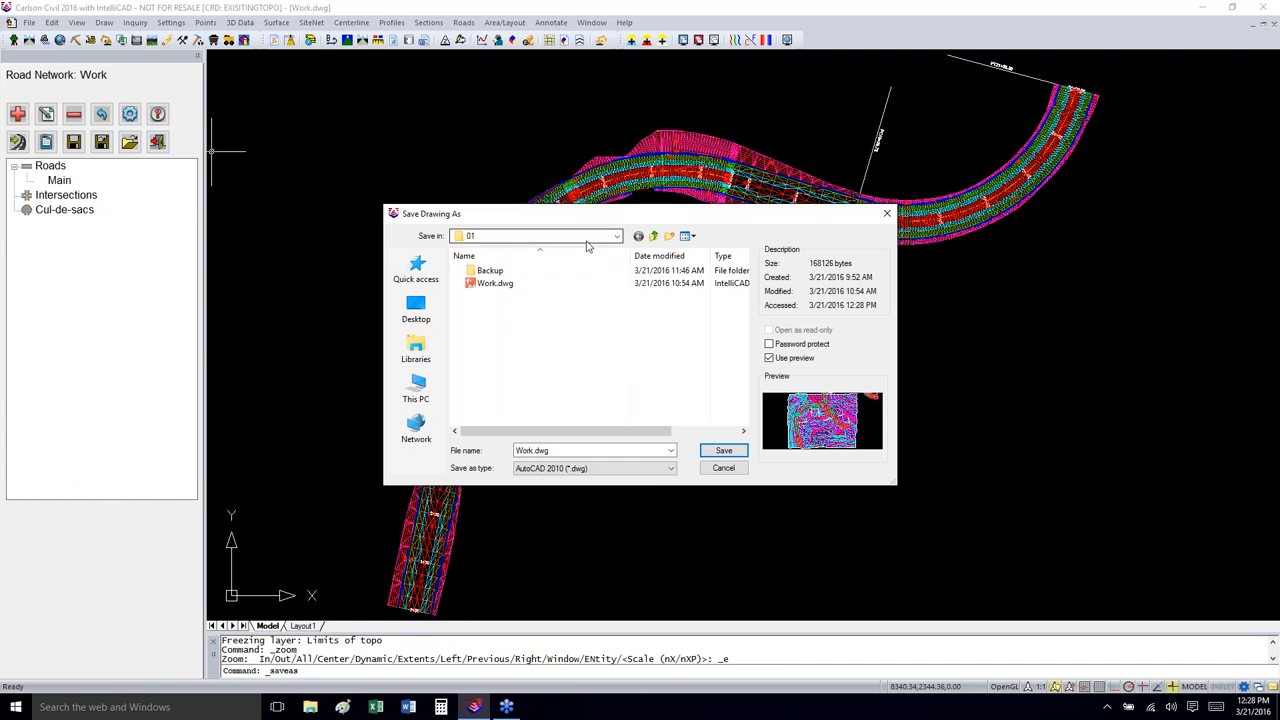
click(723, 450)
click(671, 355)
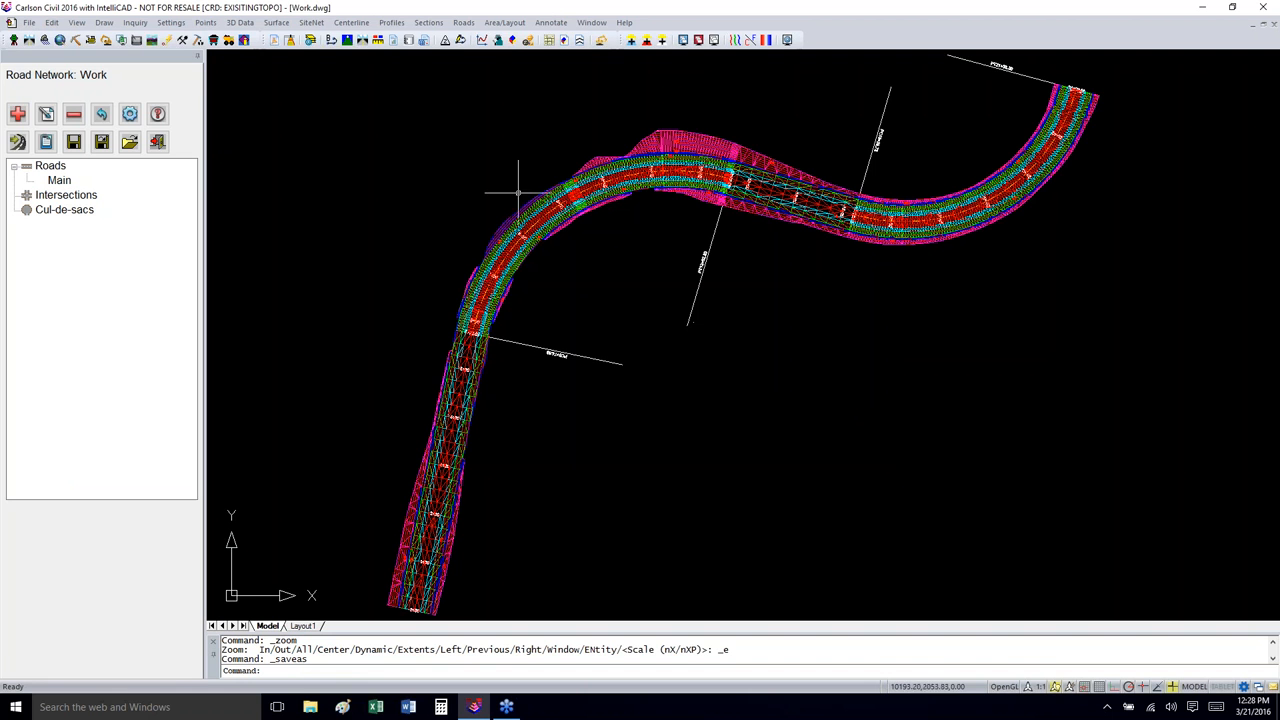
Step: Switch to Carlson SurvPC and create a new job named Work in C:\Carlson Projects\01
click(1201, 9)
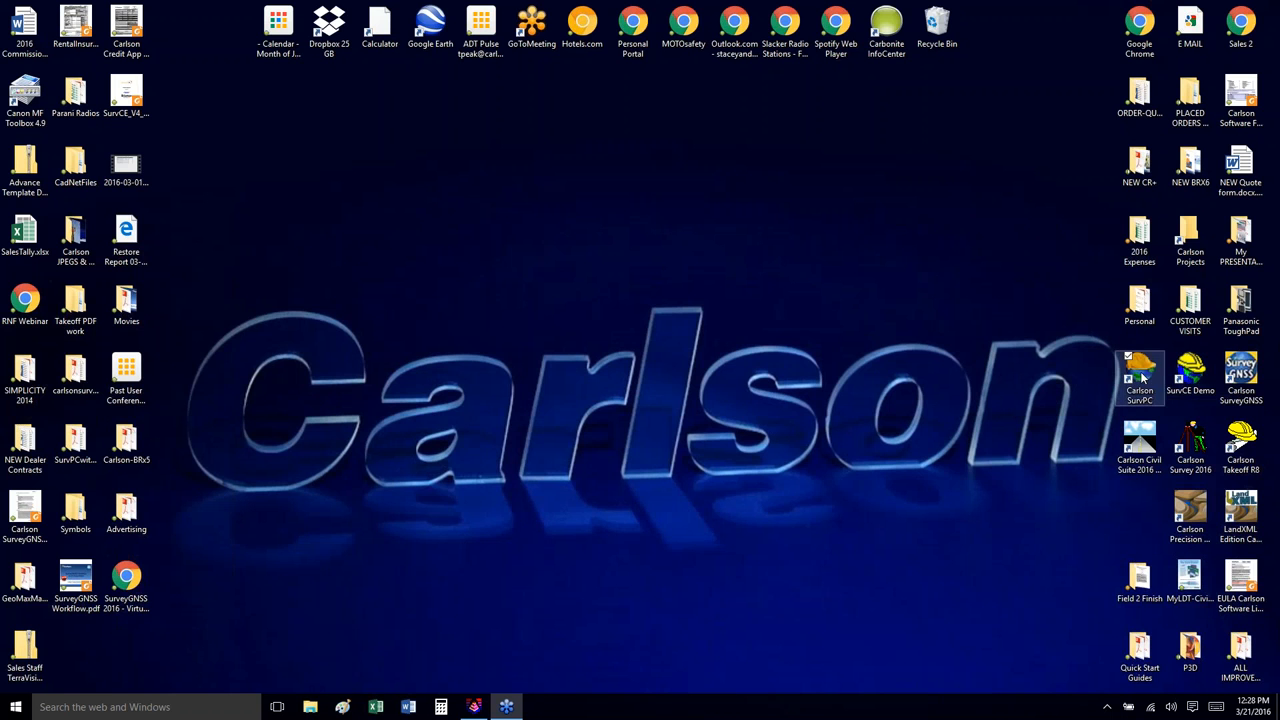
double_click(1140, 376)
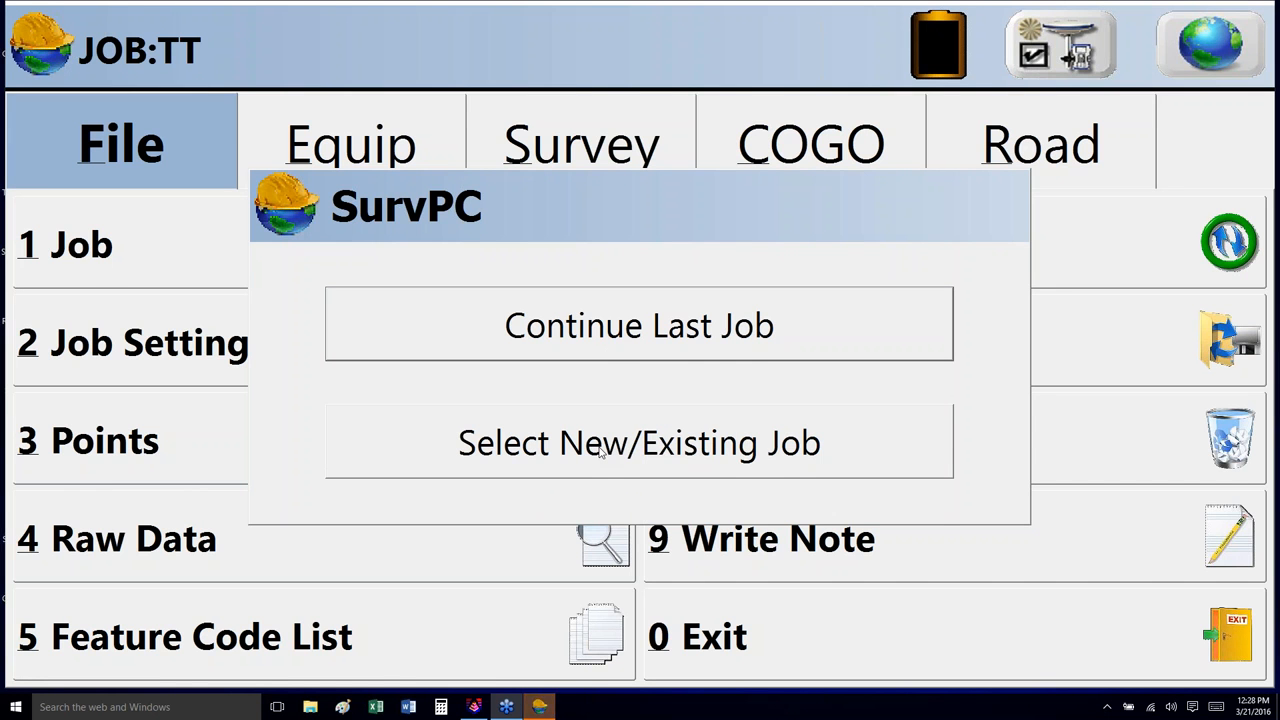
click(601, 452)
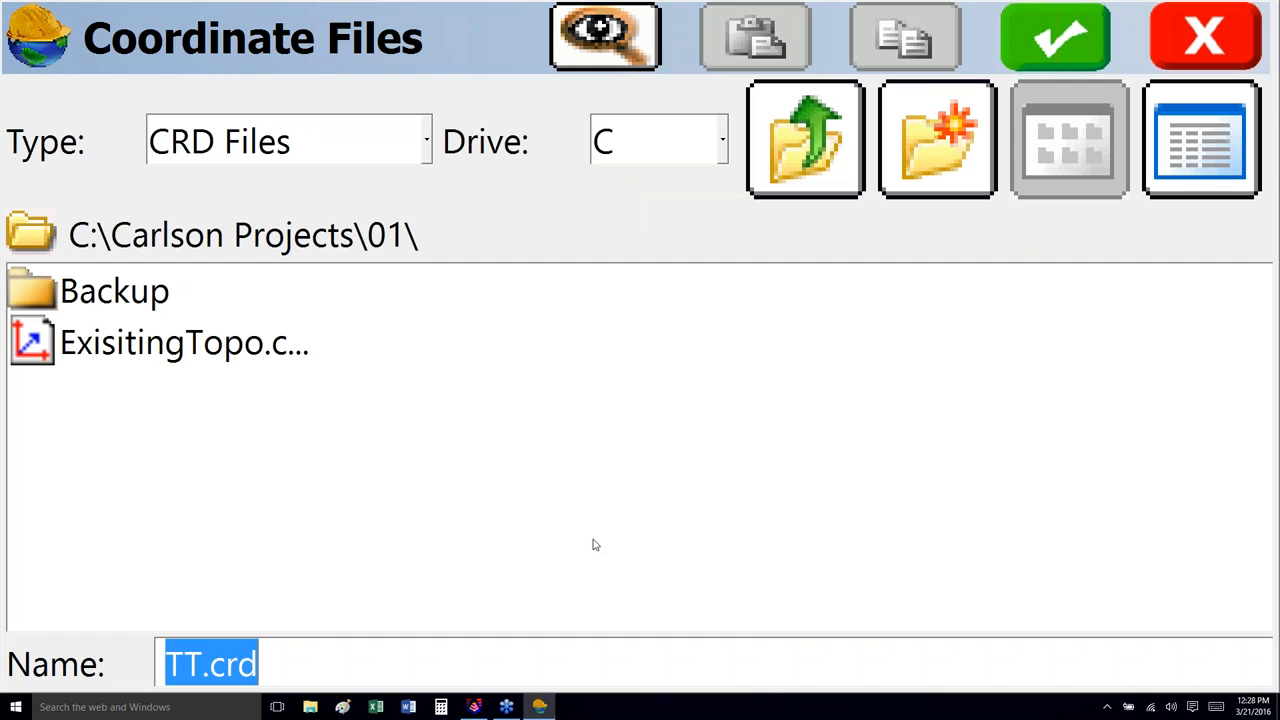
text(Work)
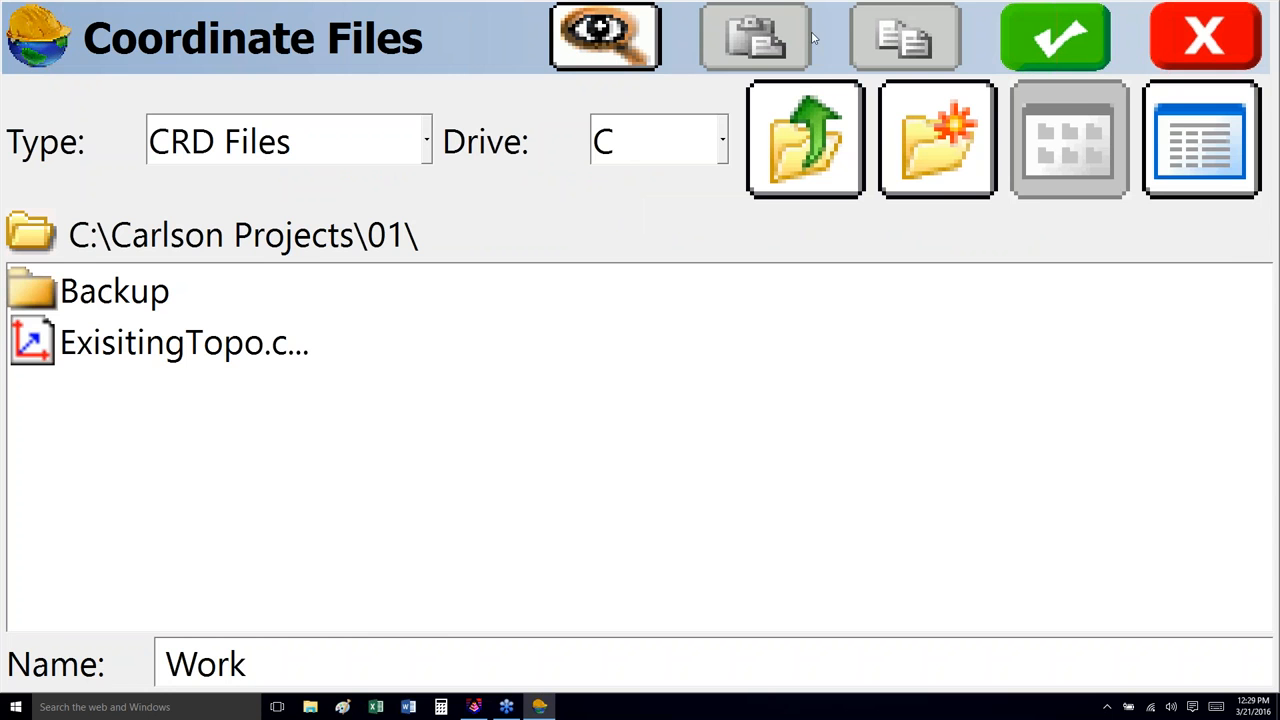
click(1037, 48)
Step: Review the predefined coordinate projections and their country list, keep USA/NAD83/OH South as the projection, and accept the job settings
key(2)
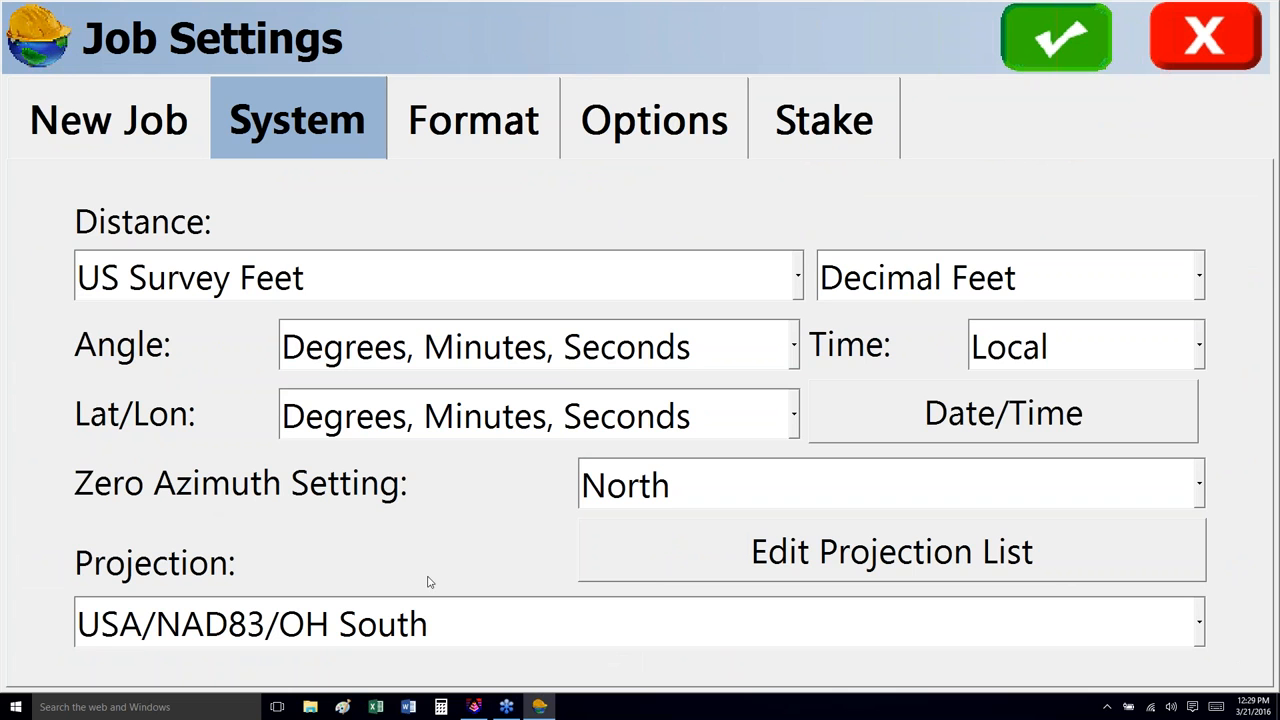
click(797, 561)
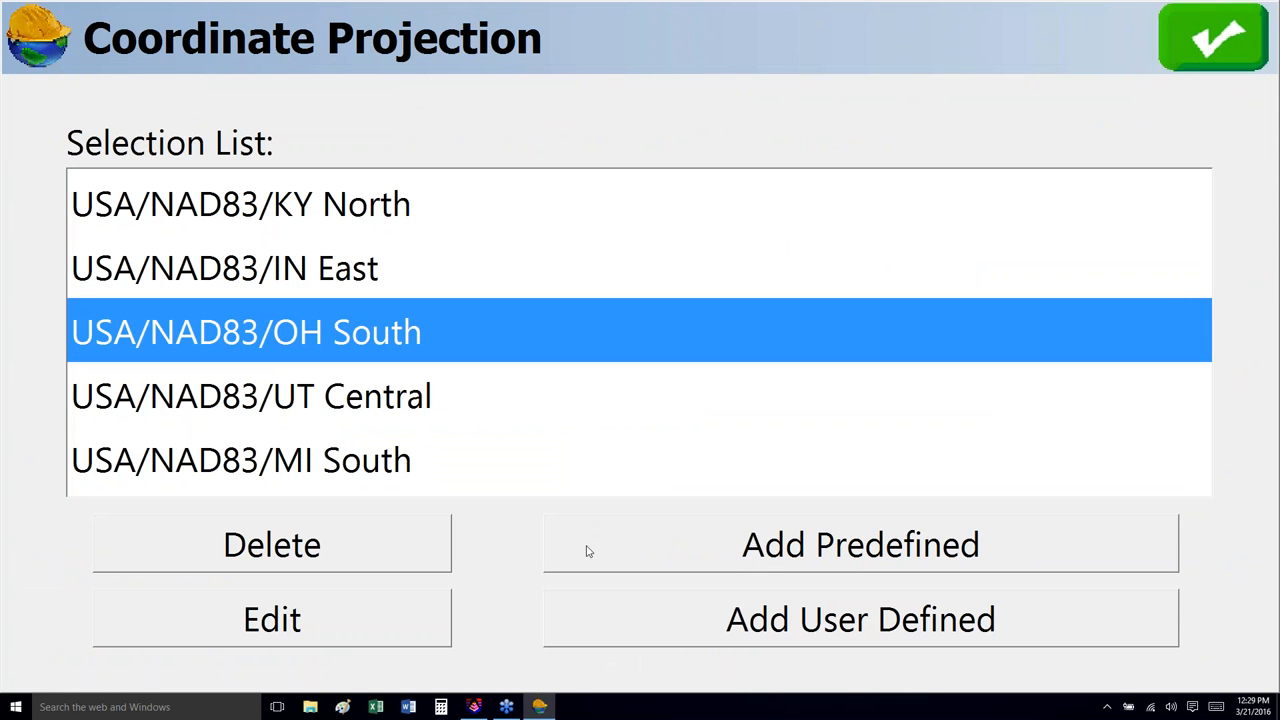
click(752, 545)
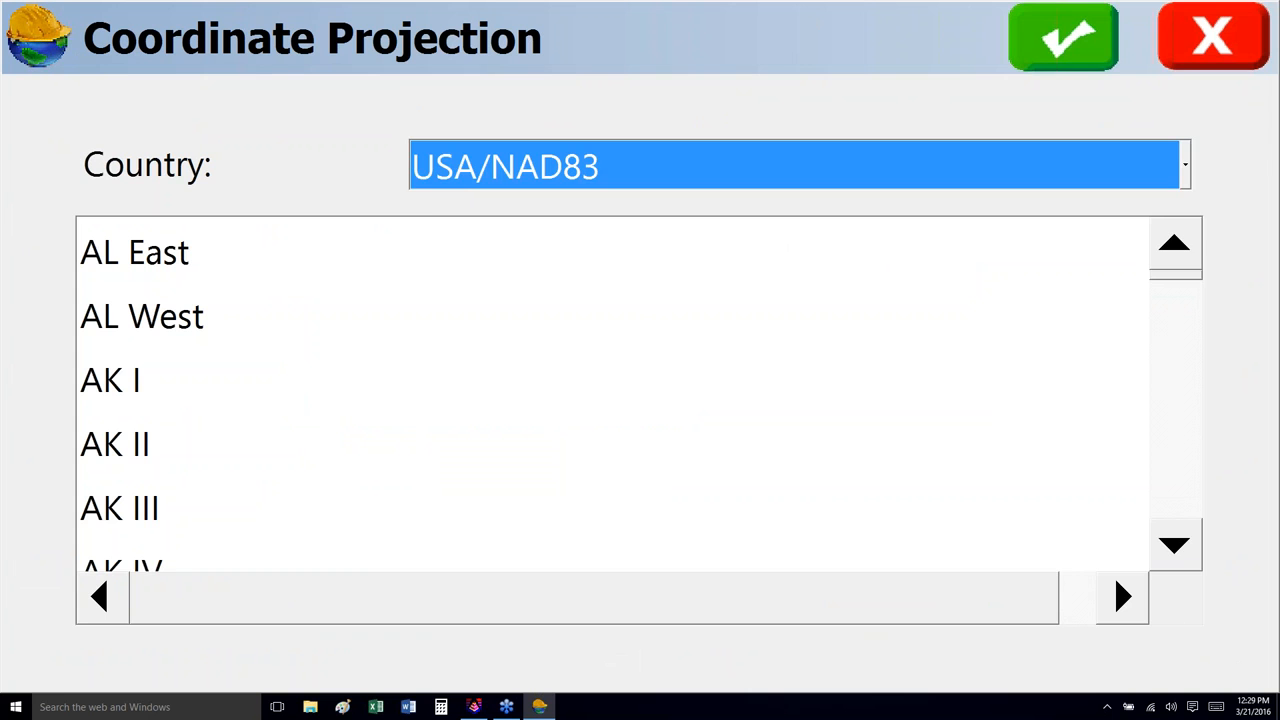
click(1001, 166)
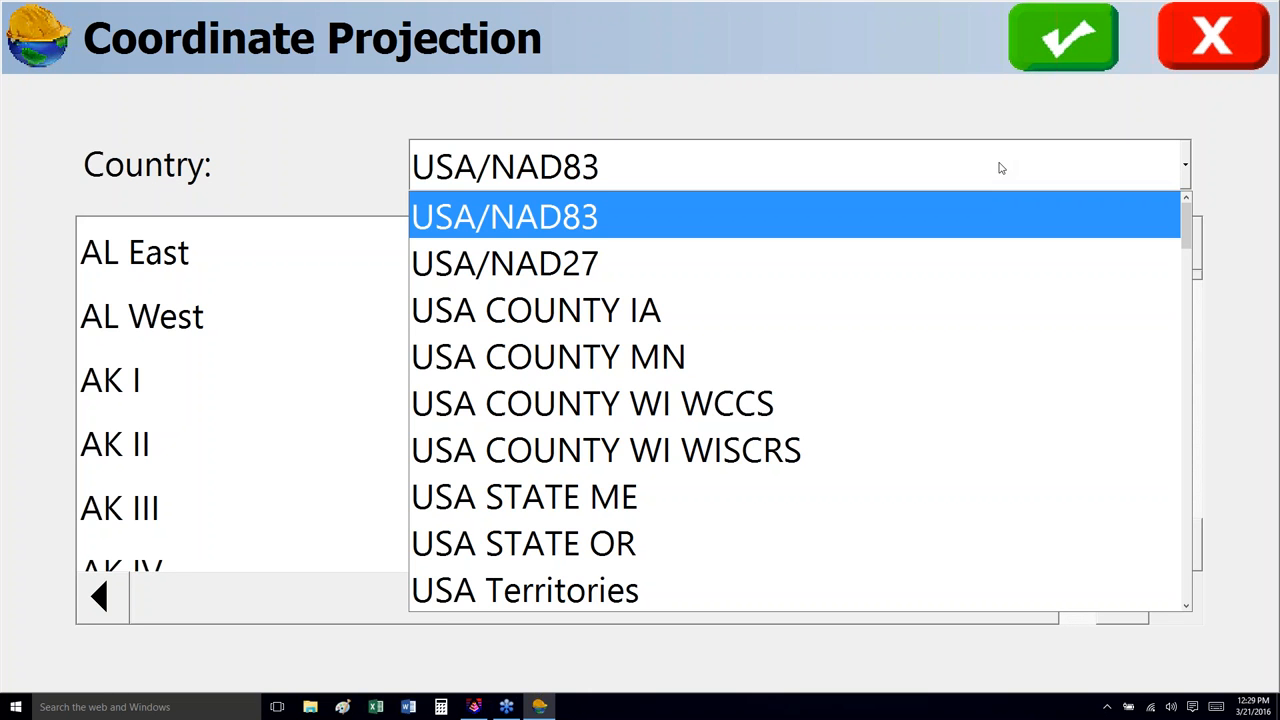
click(1001, 167)
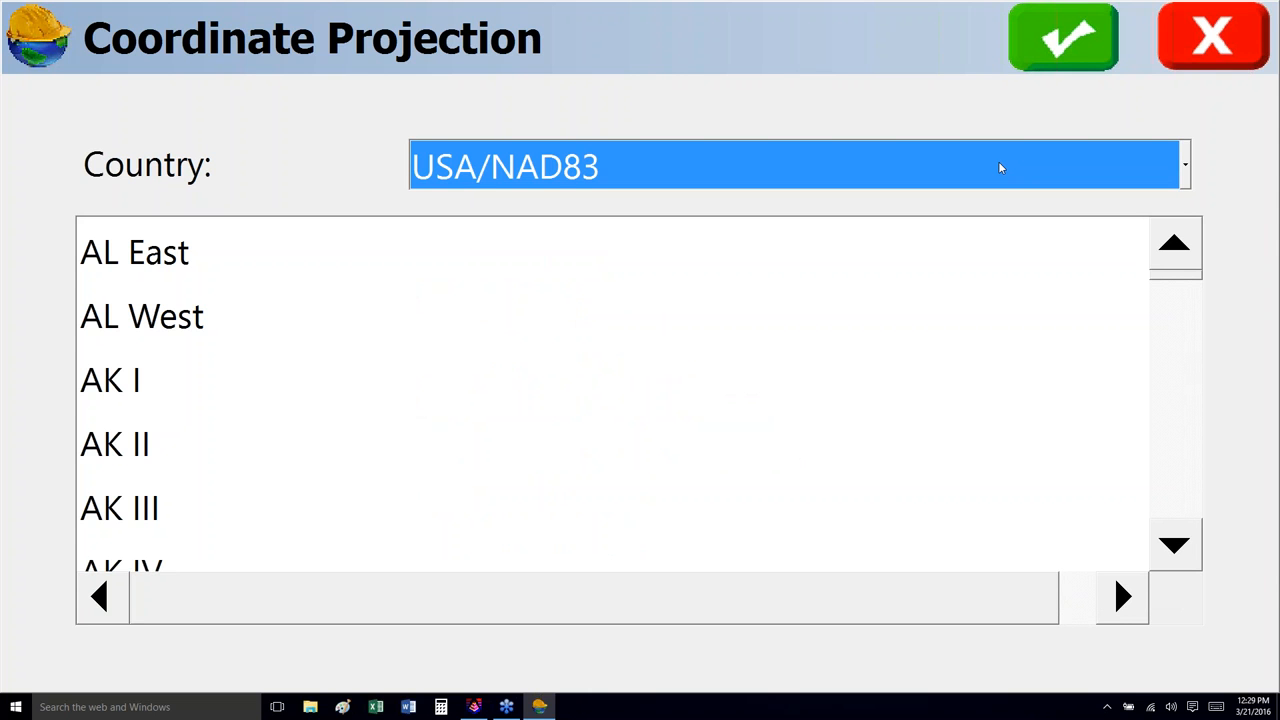
click(1203, 55)
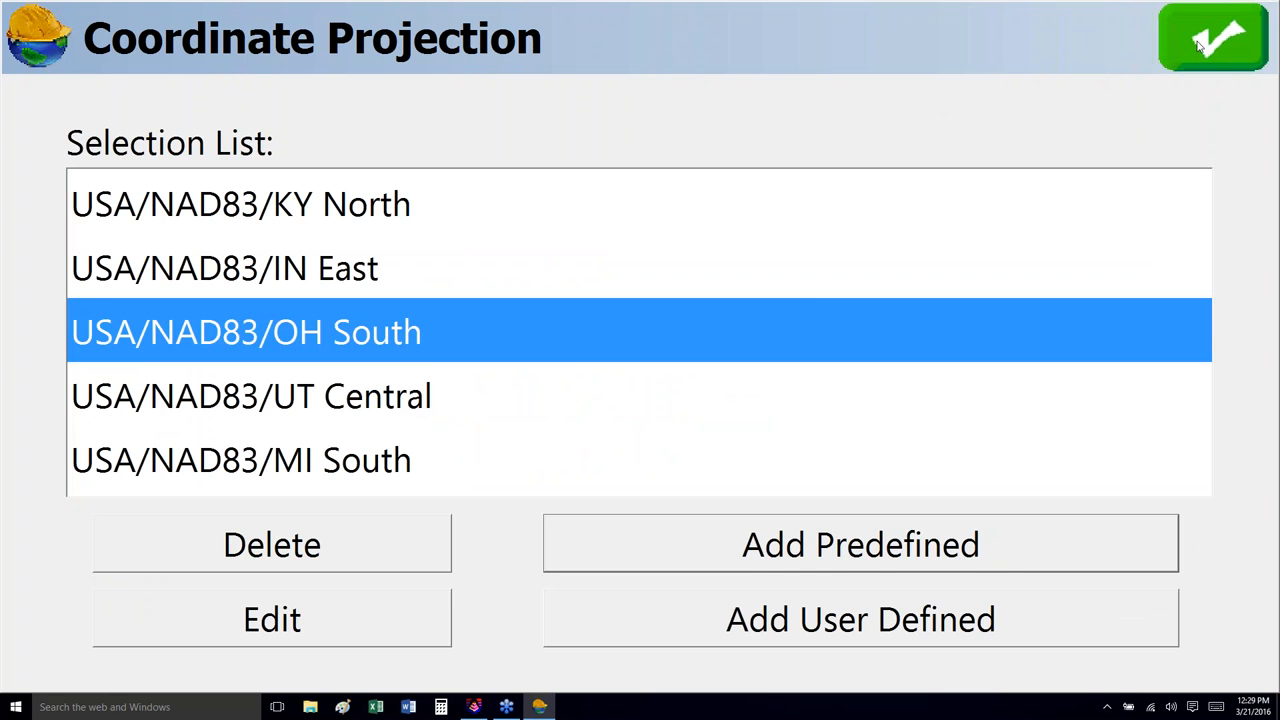
click(1200, 45)
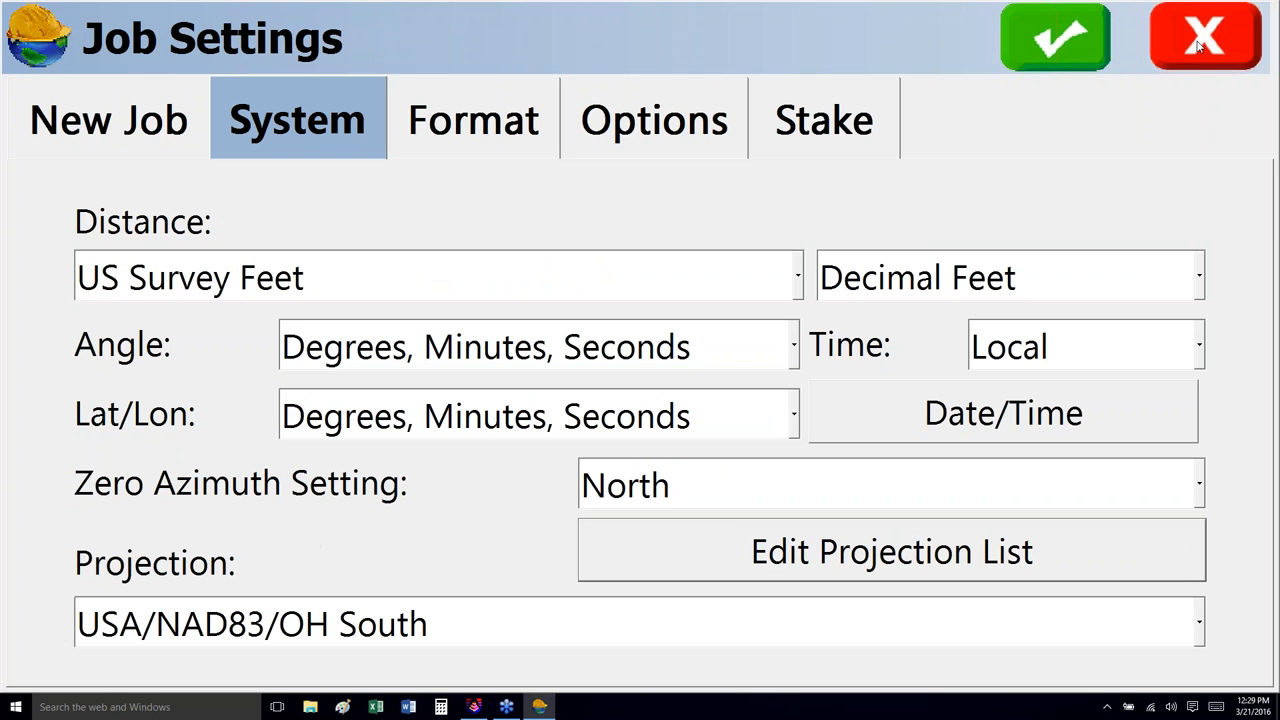
click(1034, 62)
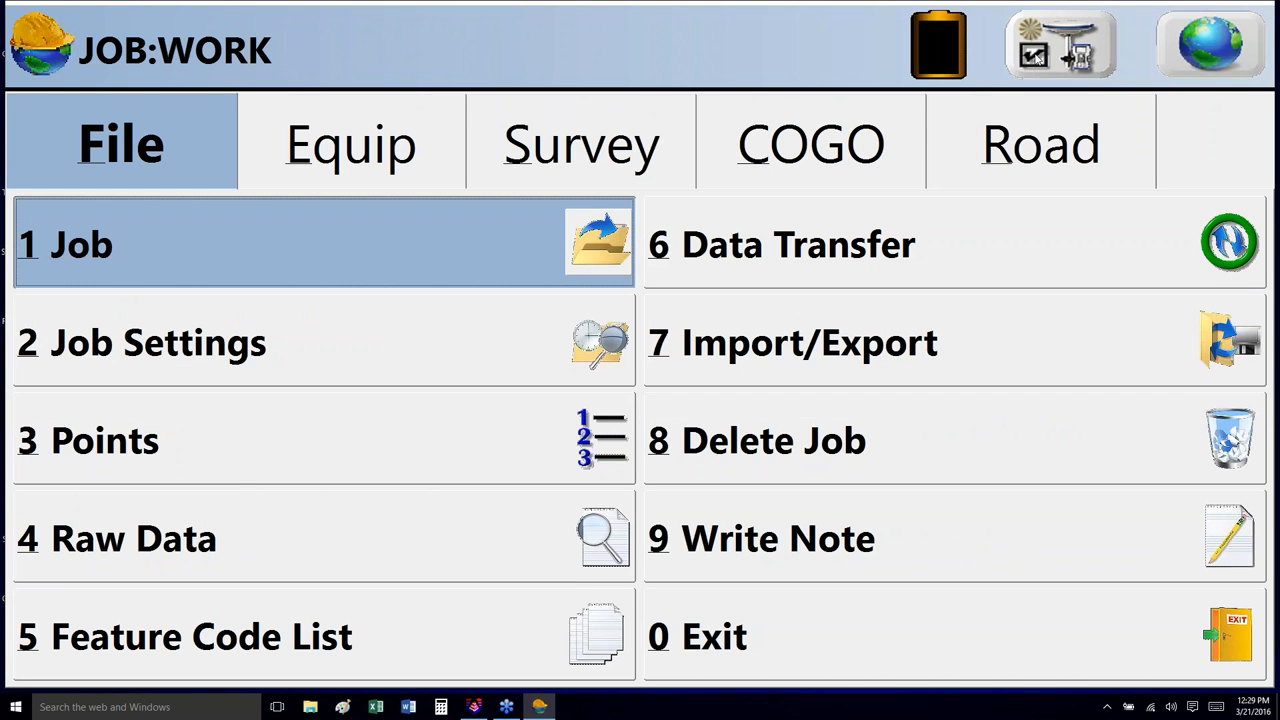
Step: Import Work.dwg into the job's map view with only its TEXT entities option enabled
click(1205, 42)
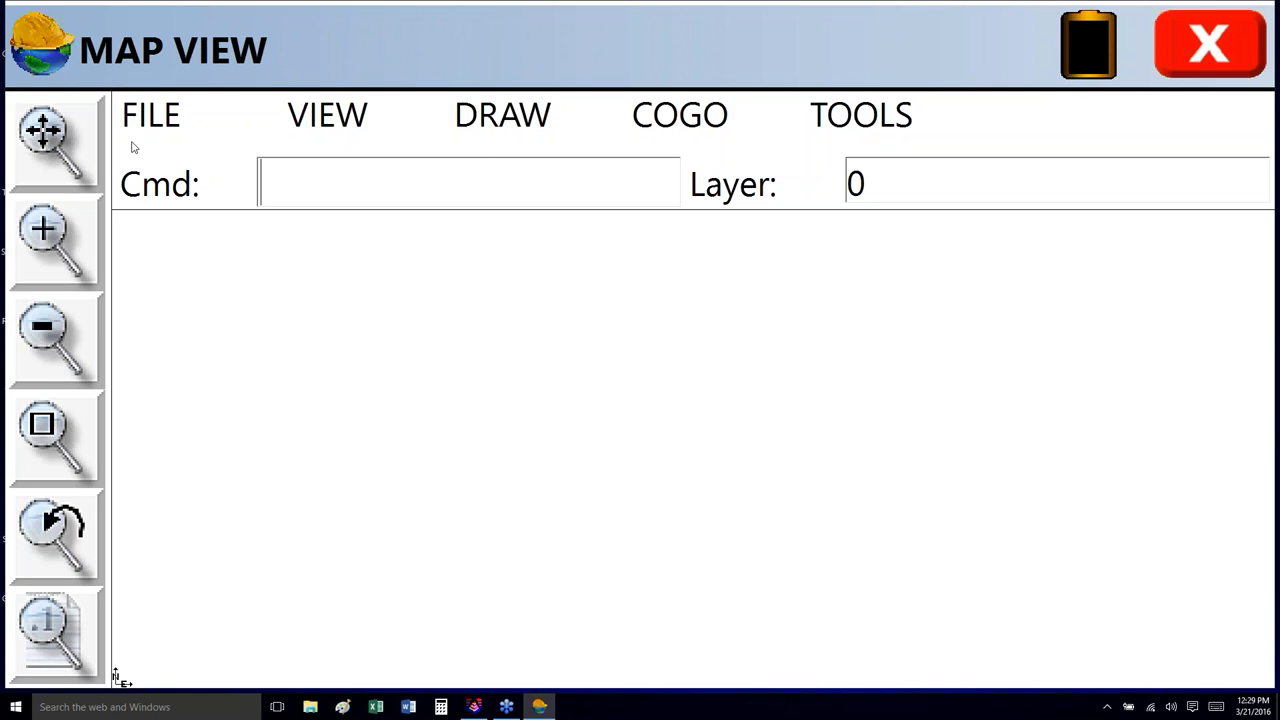
click(150, 115)
mouse_move(323, 145)
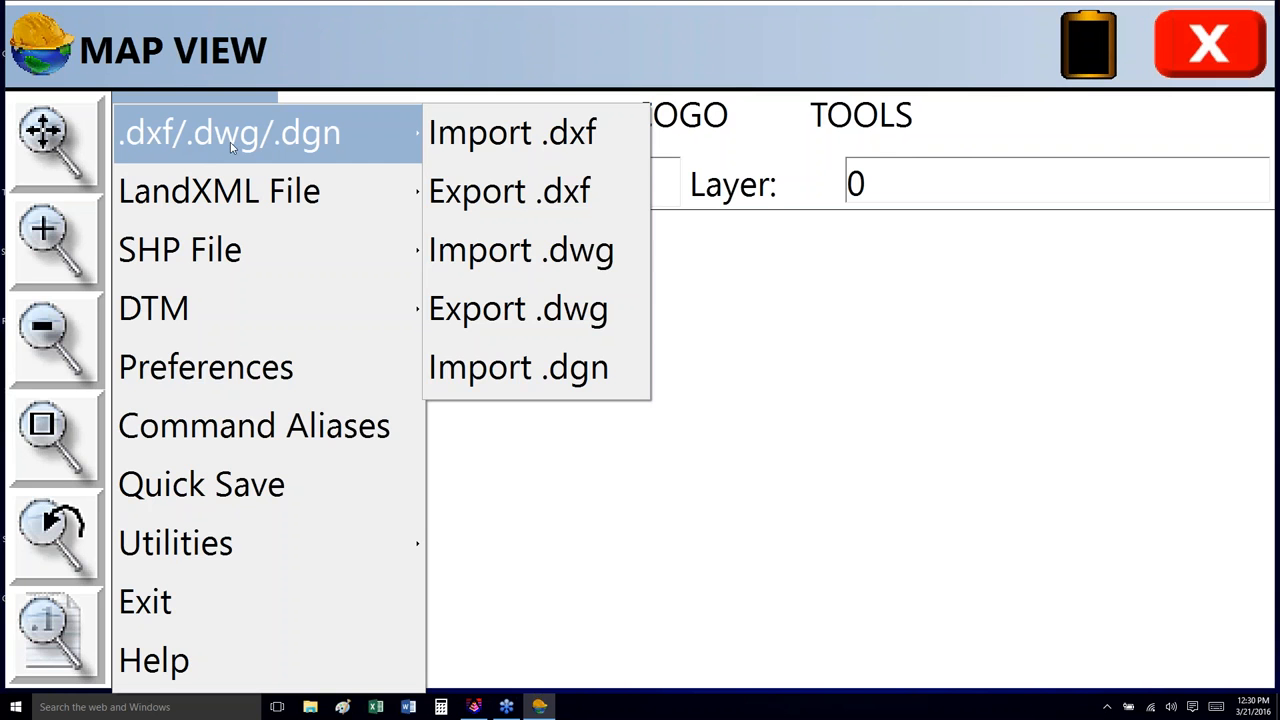
click(553, 252)
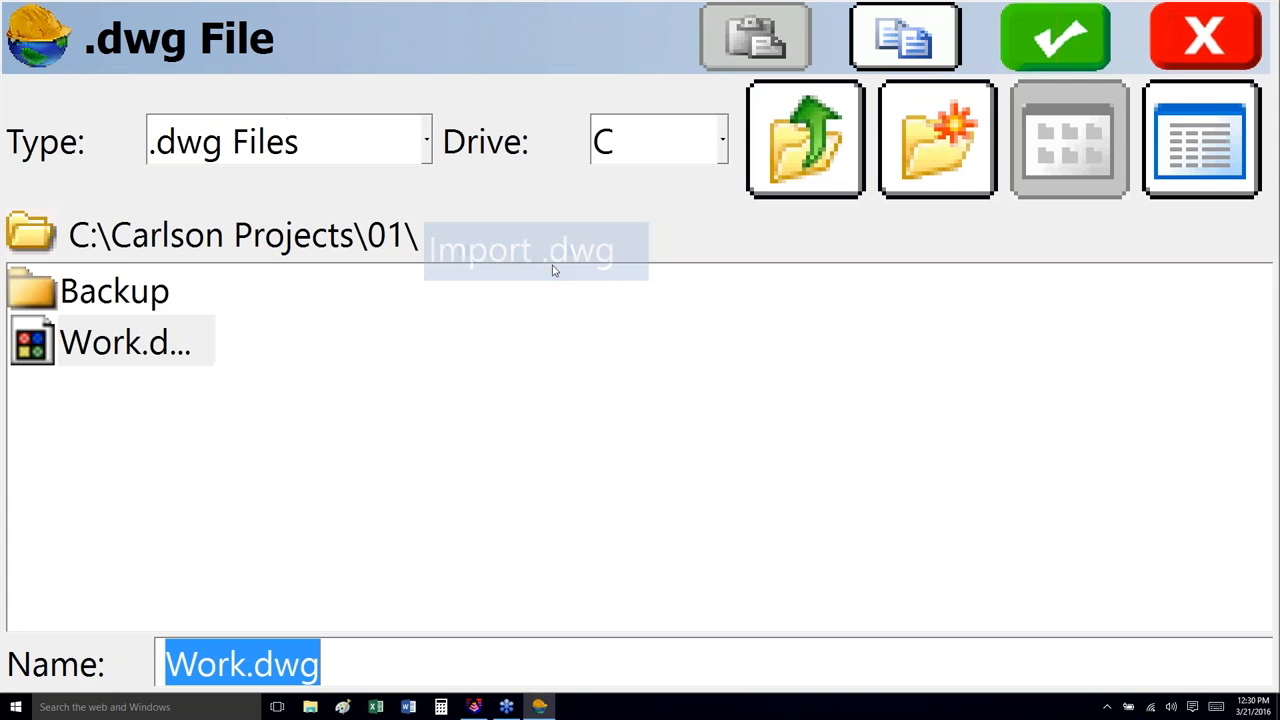
click(122, 345)
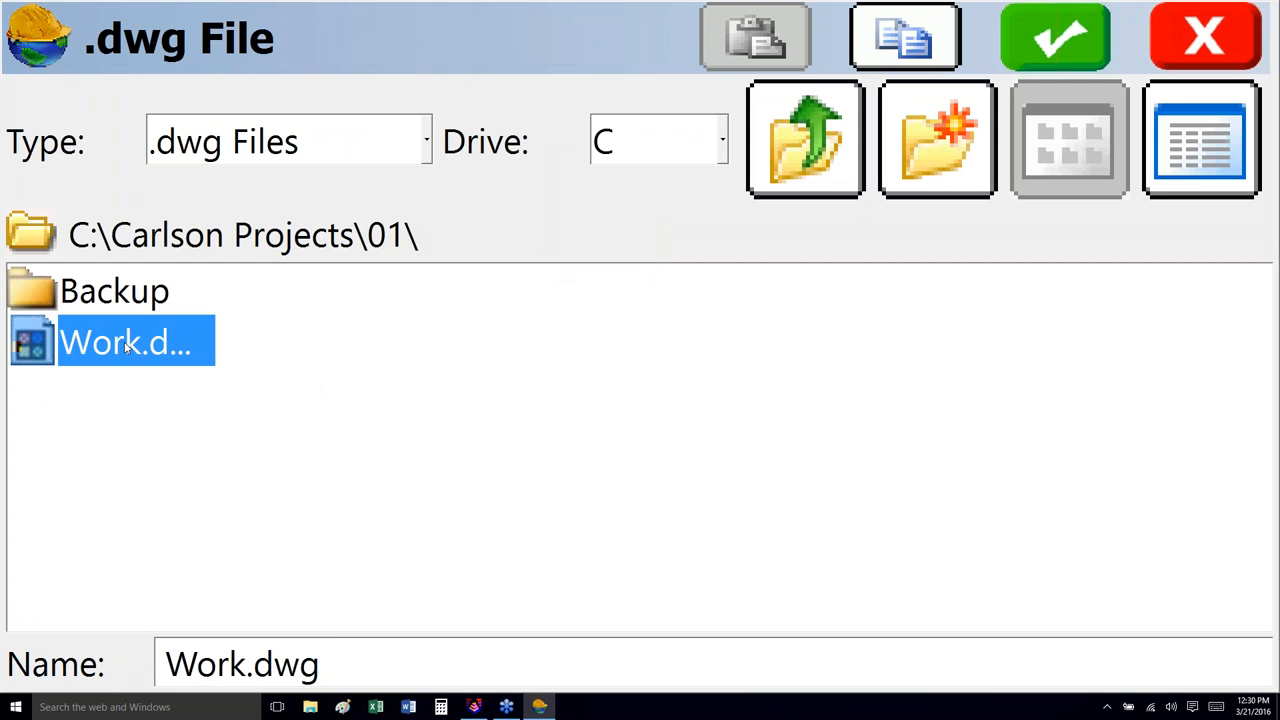
click(1058, 40)
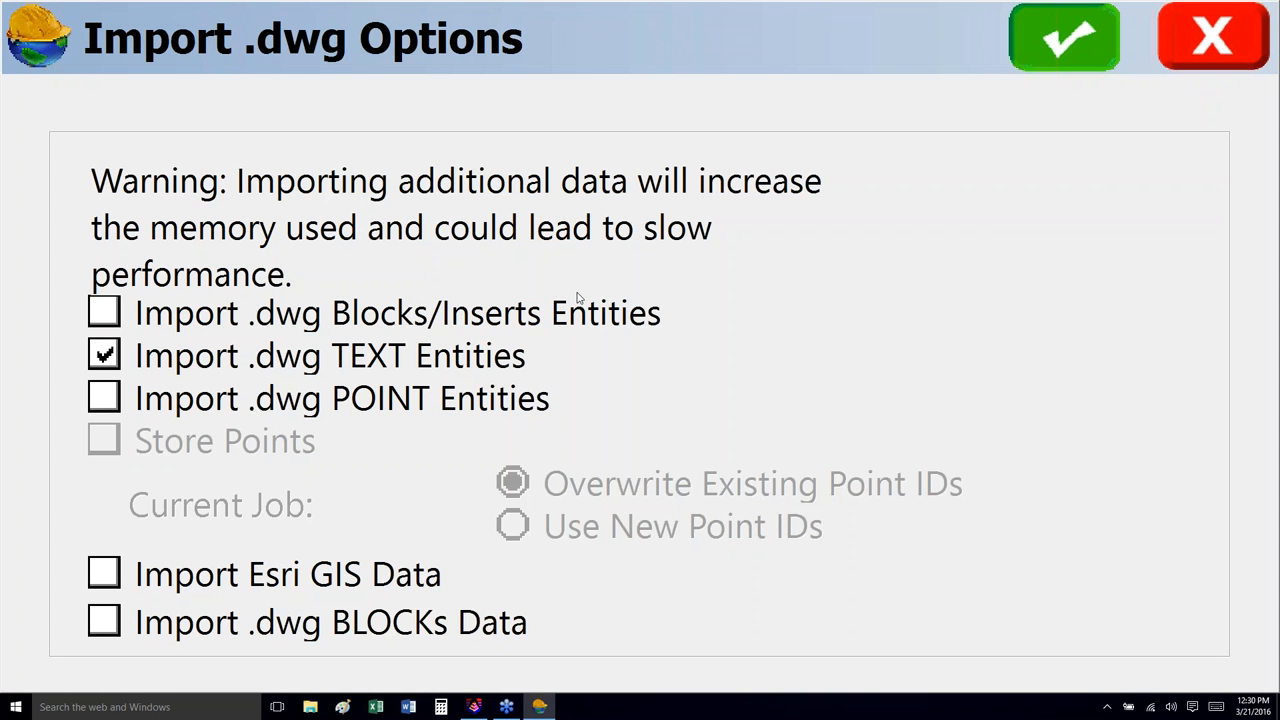
click(1087, 36)
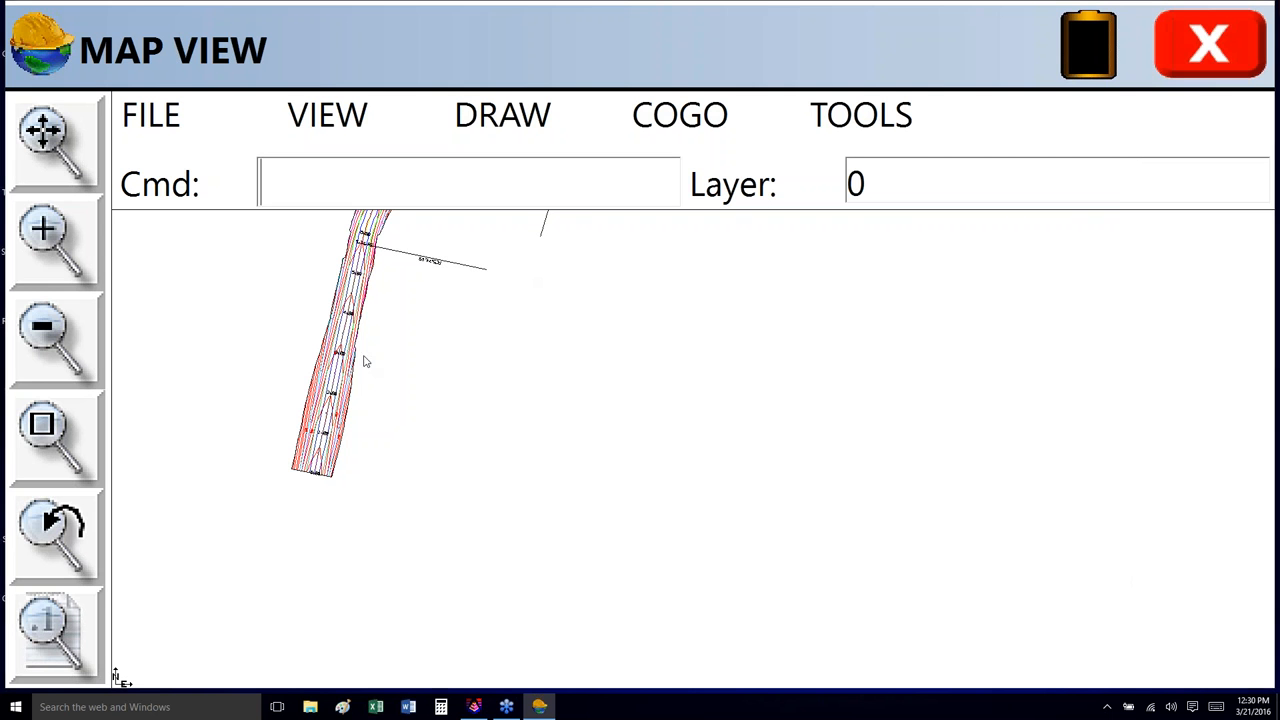
Step: Examine the imported road up close around stations 3+00 to 5+00 and leave the map view
click(48, 424)
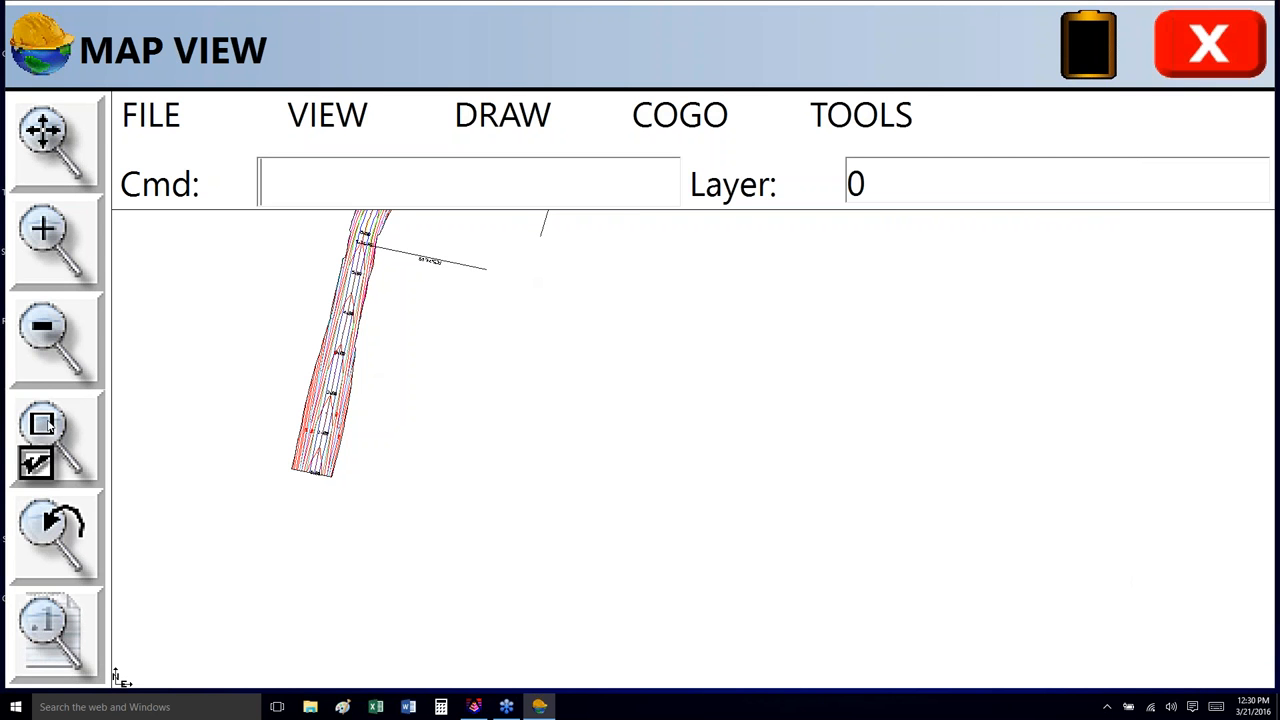
drag(242, 480, 305, 451)
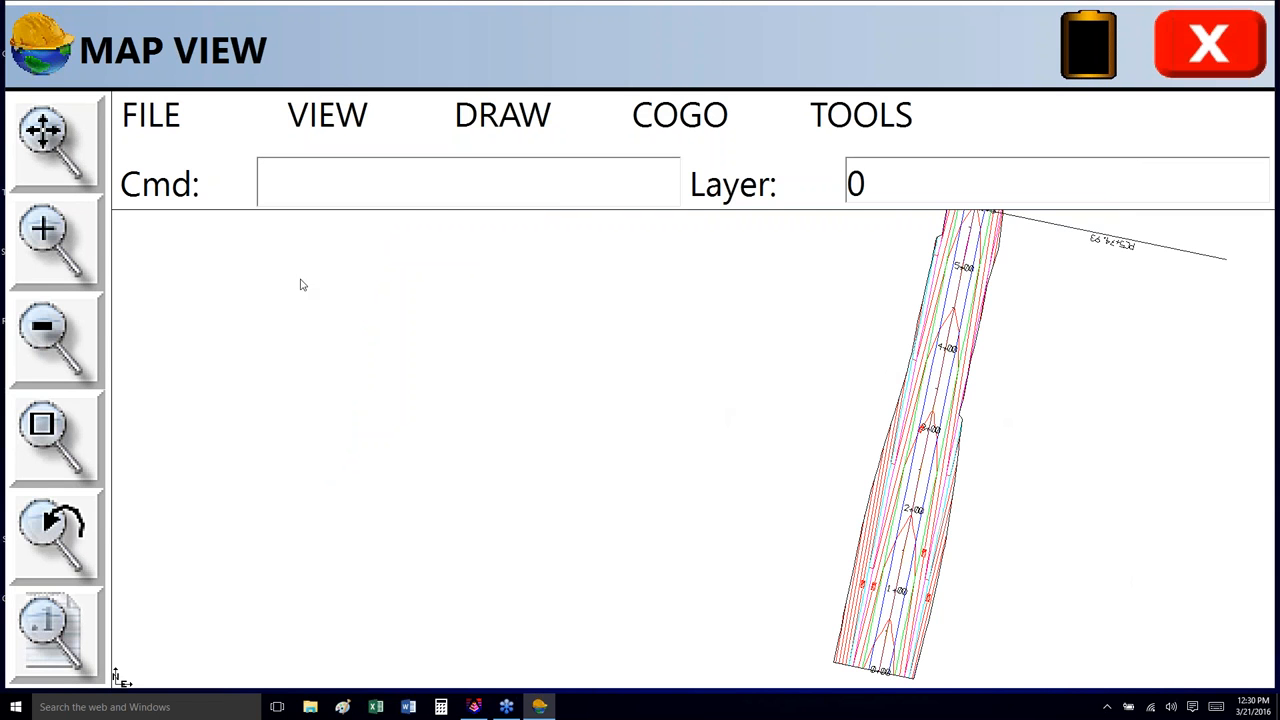
click(38, 432)
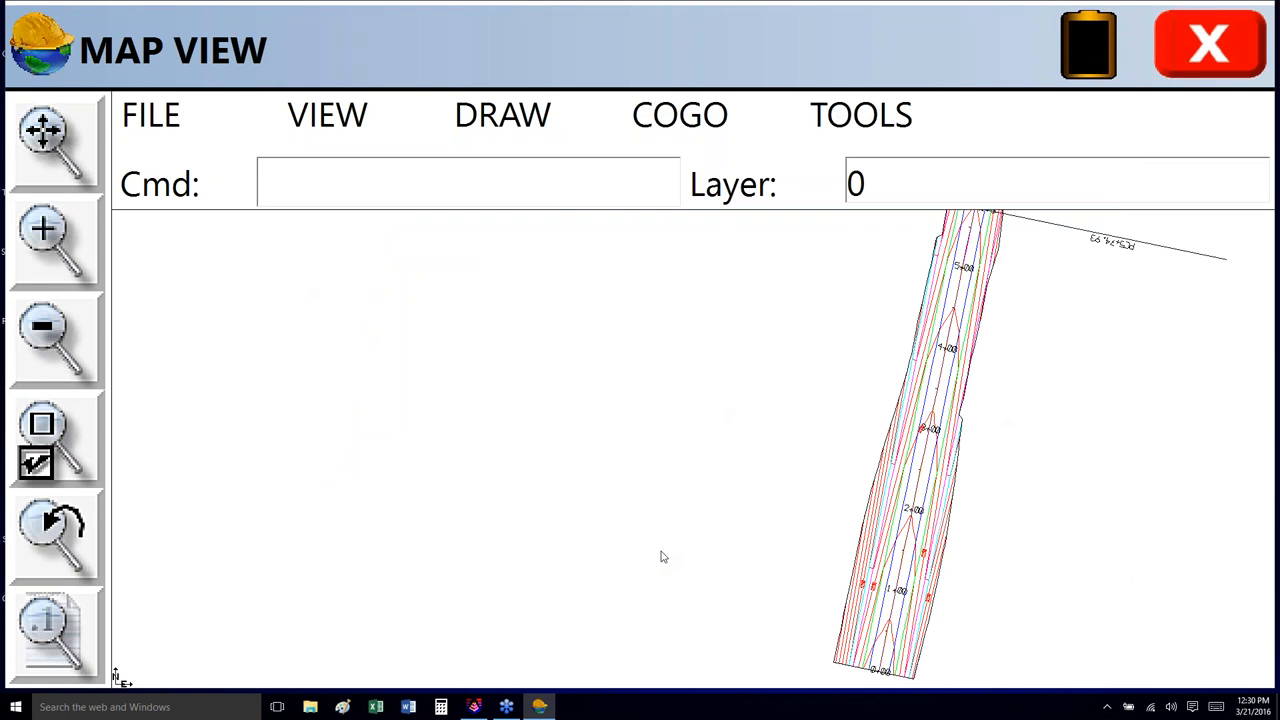
drag(670, 545, 811, 454)
click(40, 126)
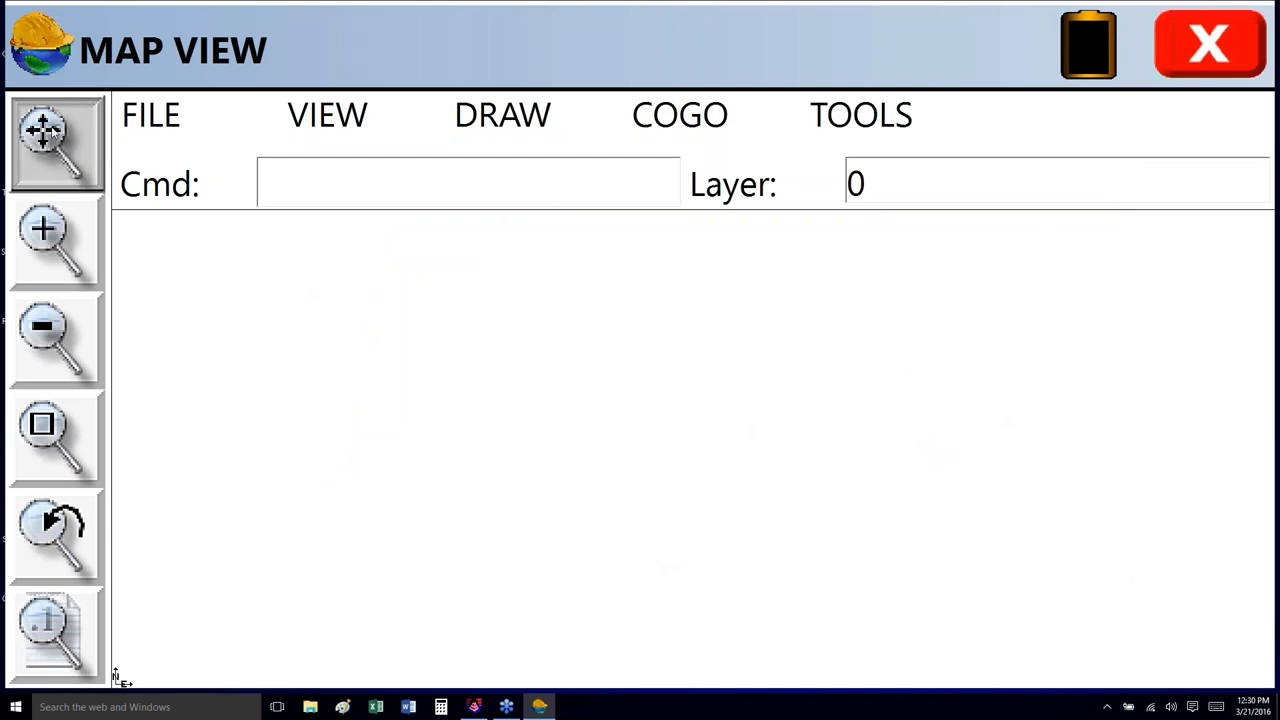
click(38, 432)
drag(398, 582, 556, 461)
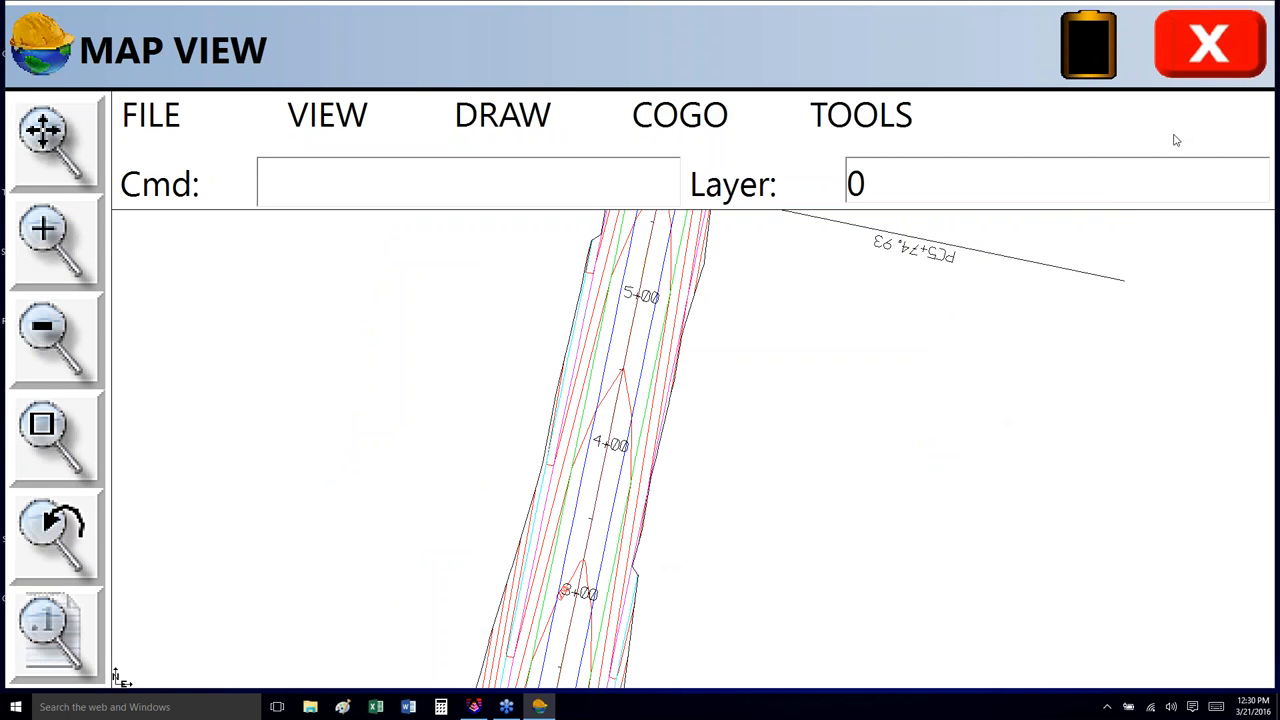
click(1210, 44)
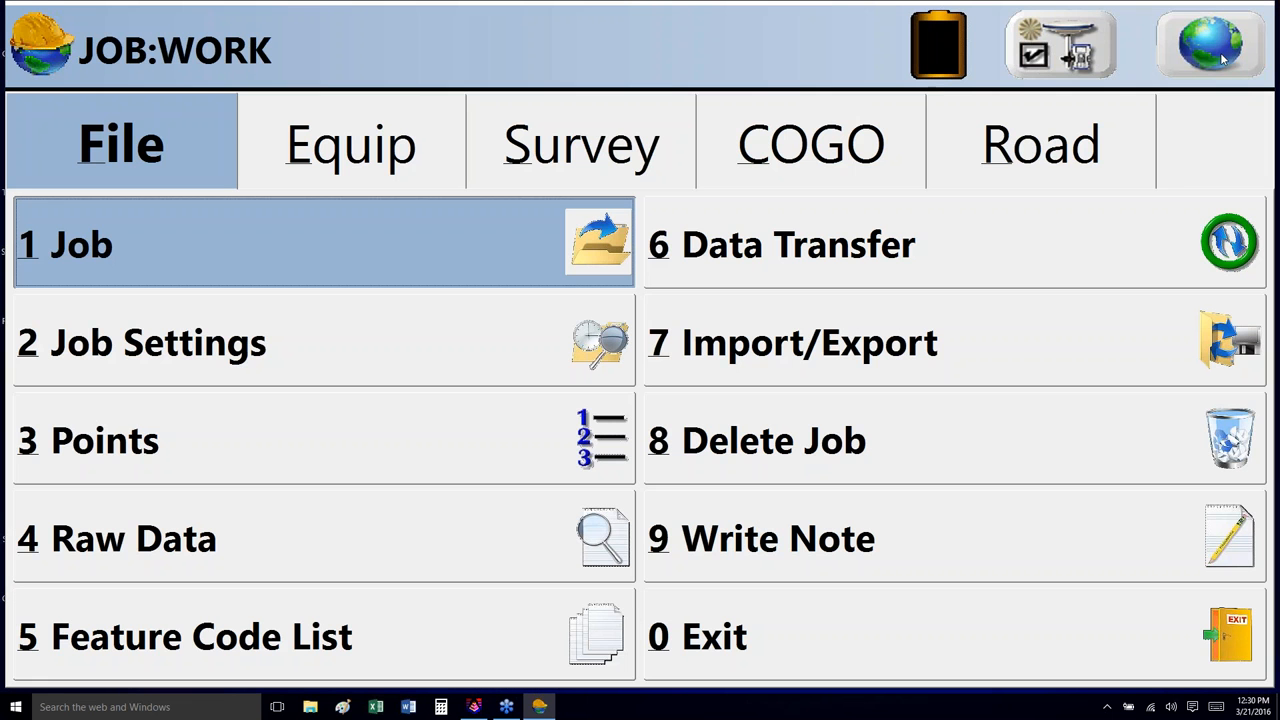
Step: Set up the GPS base with GPS Simulation as the manufacturer and Demo as the model
click(412, 162)
click(292, 345)
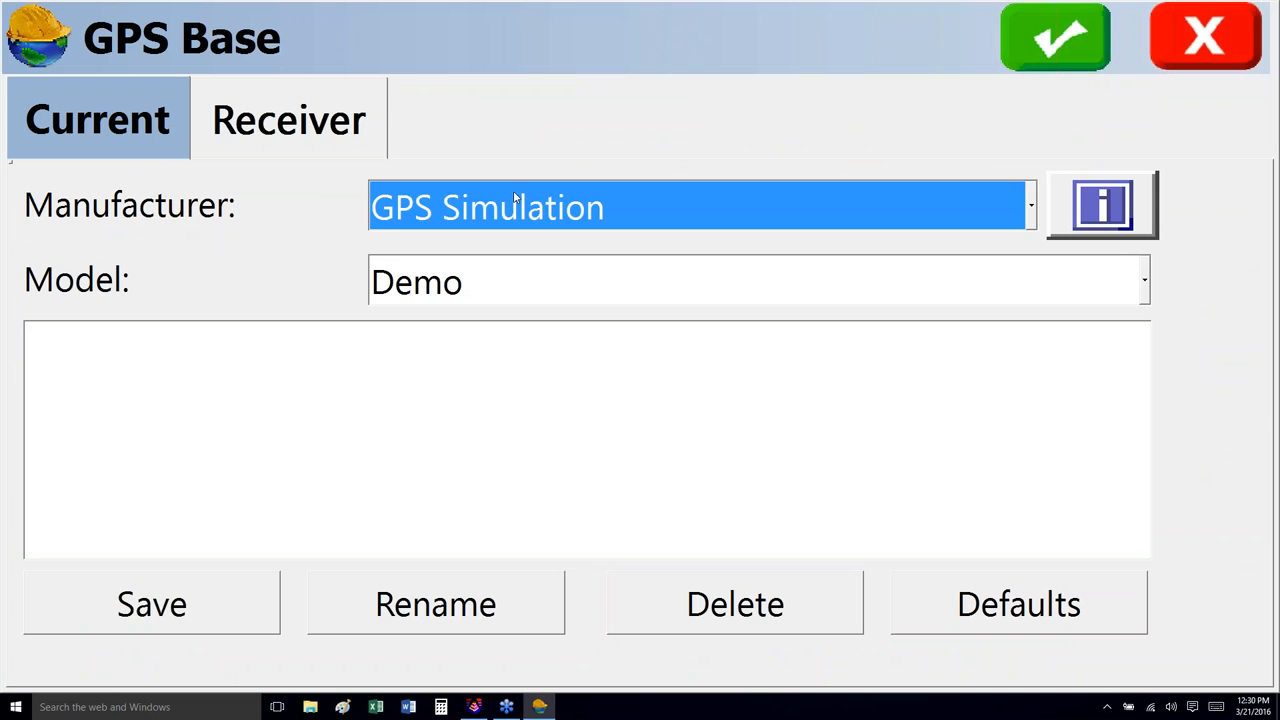
click(1030, 208)
mouse_move(1036, 275)
mouse_down()
mouse_move(1036, 372)
mouse_move(1040, 262)
mouse_up()
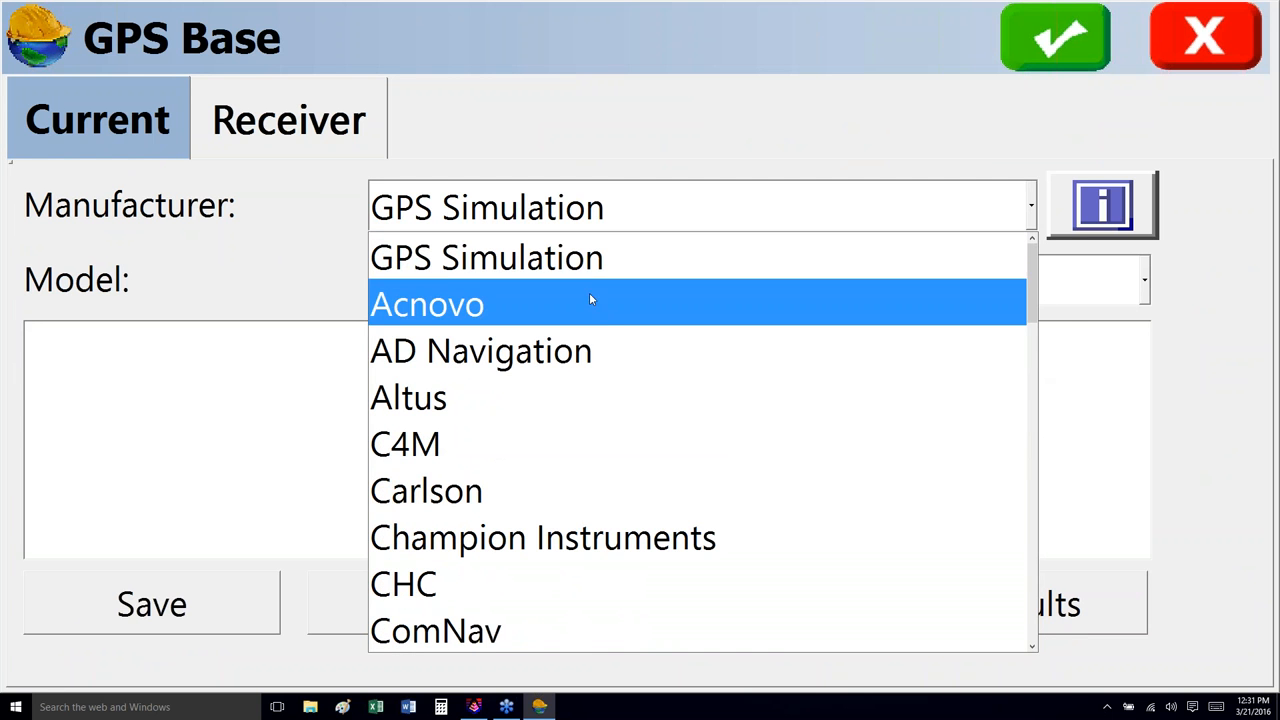
click(591, 258)
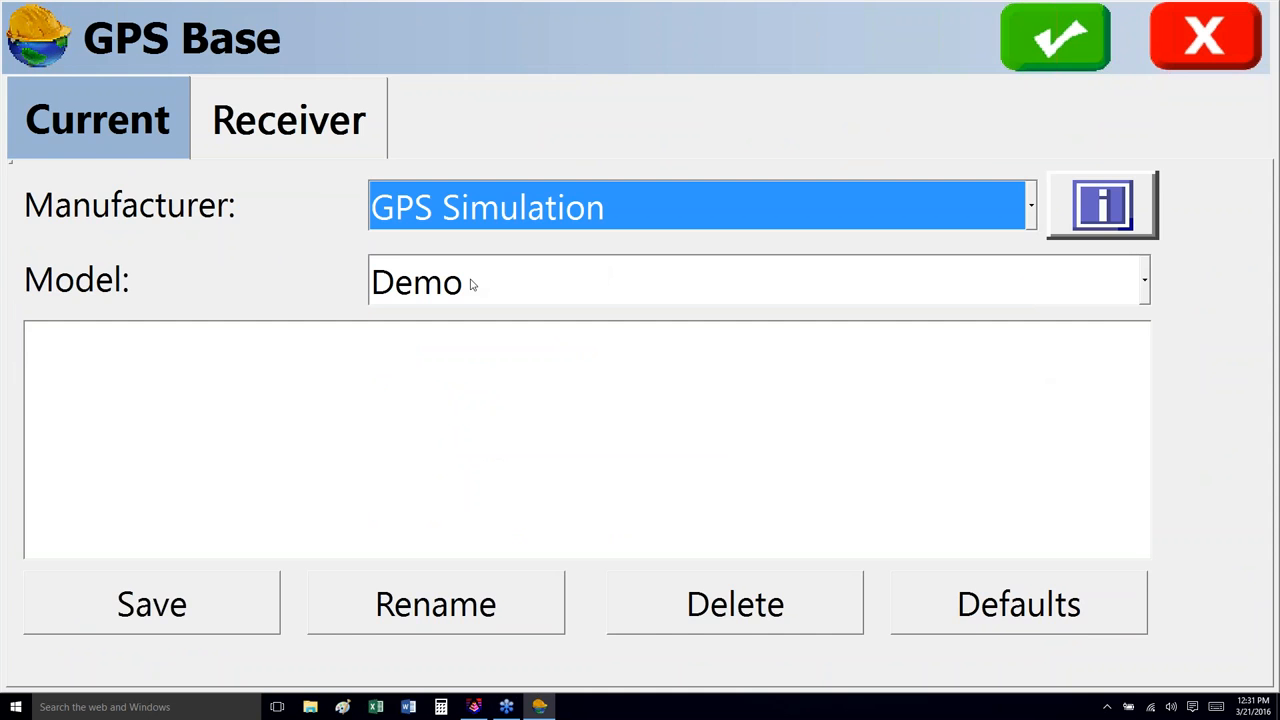
click(1062, 48)
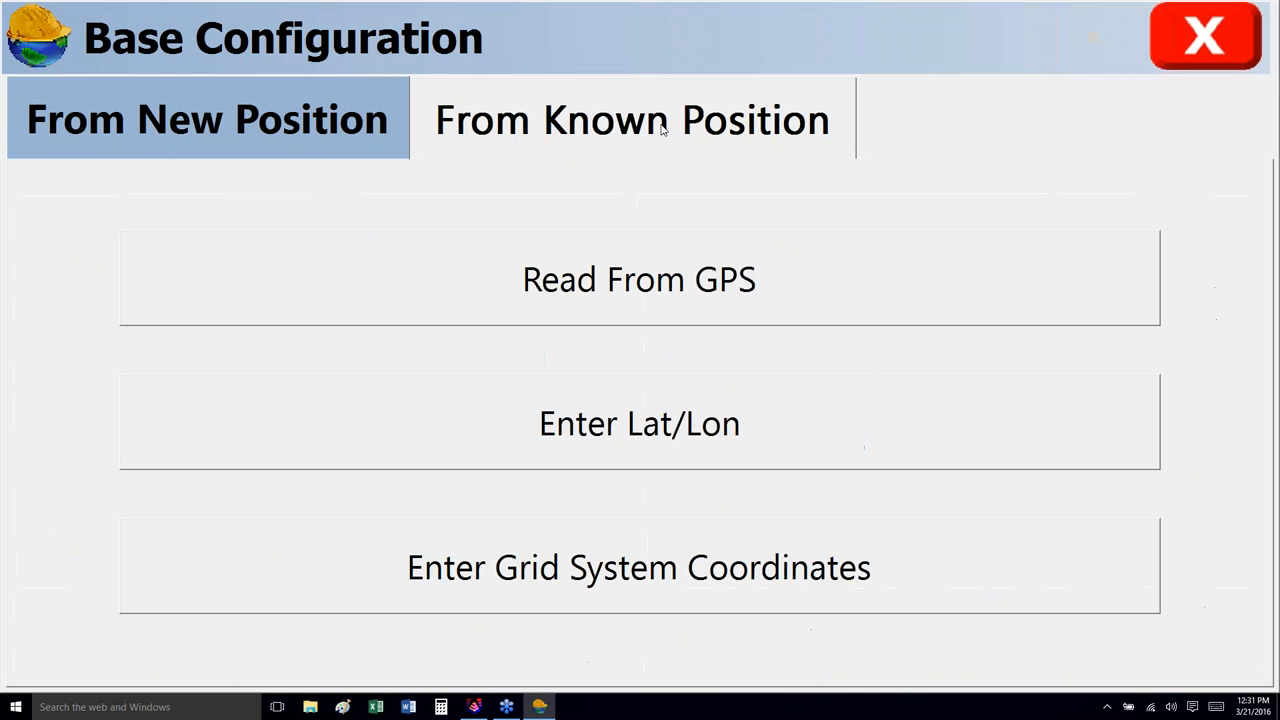
Step: Set the base from a known position using local coordinates, picking the point on the map with midpoint snap
click(661, 125)
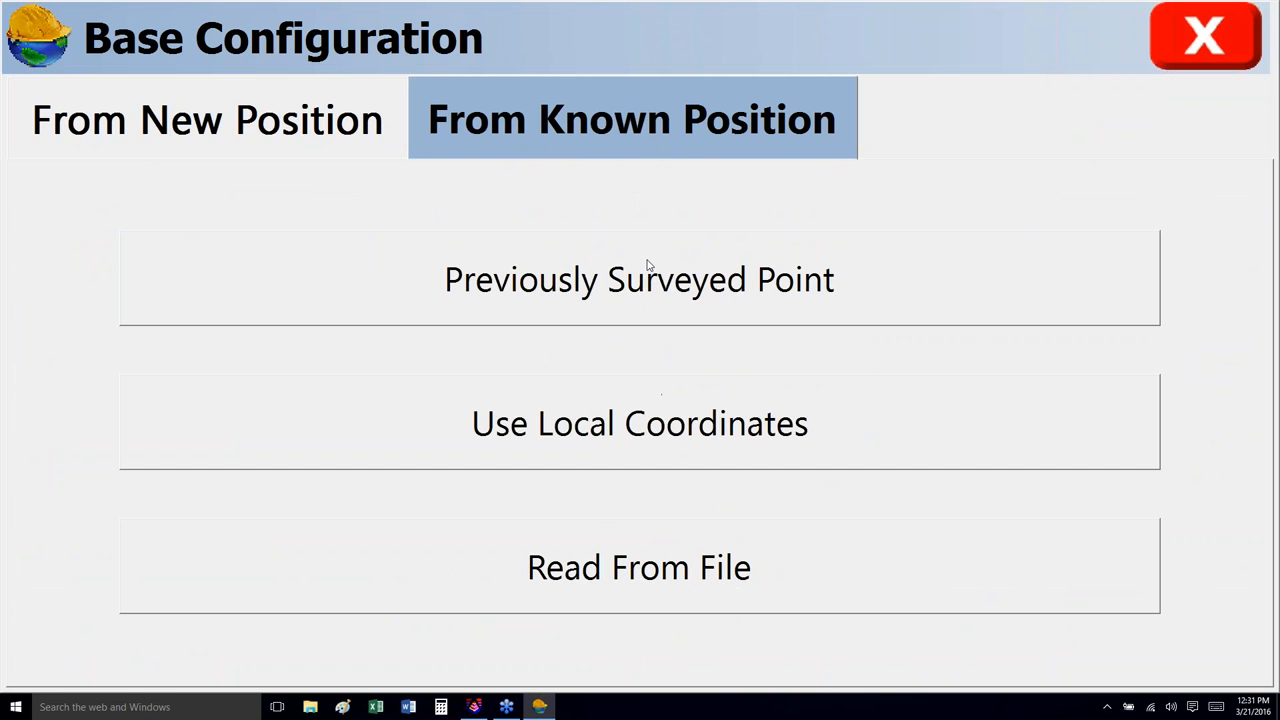
click(647, 425)
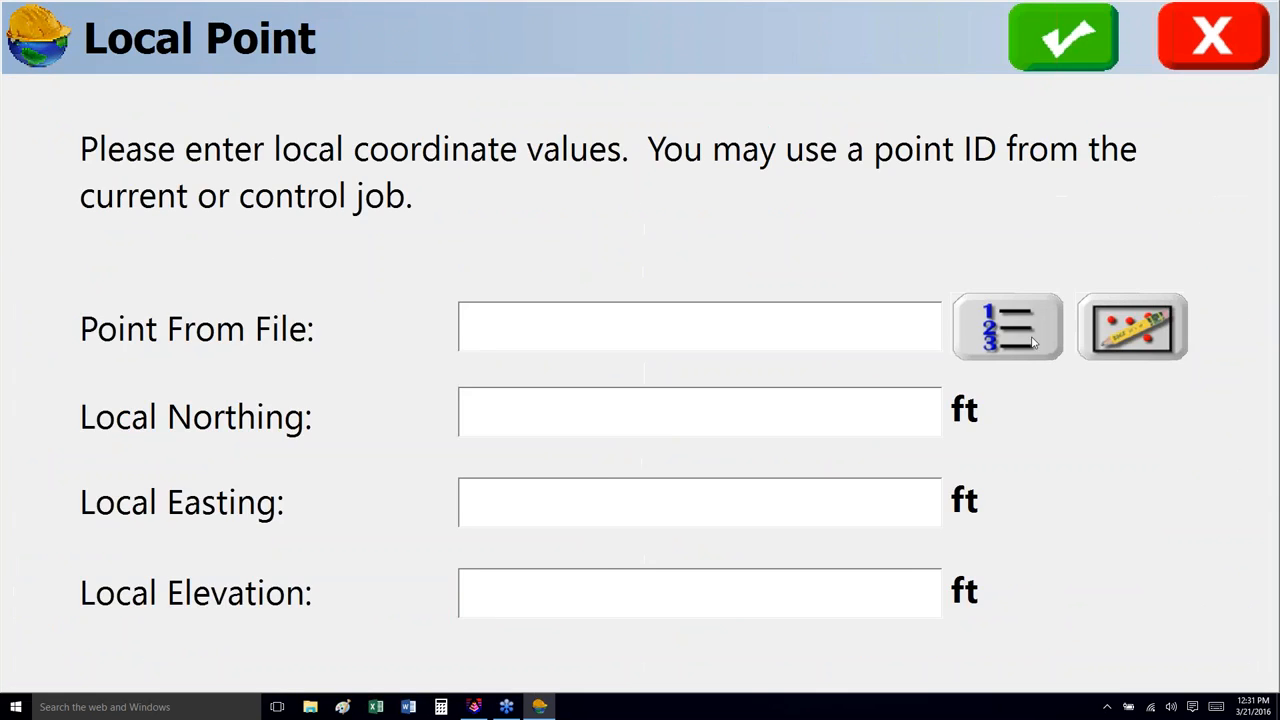
click(1103, 336)
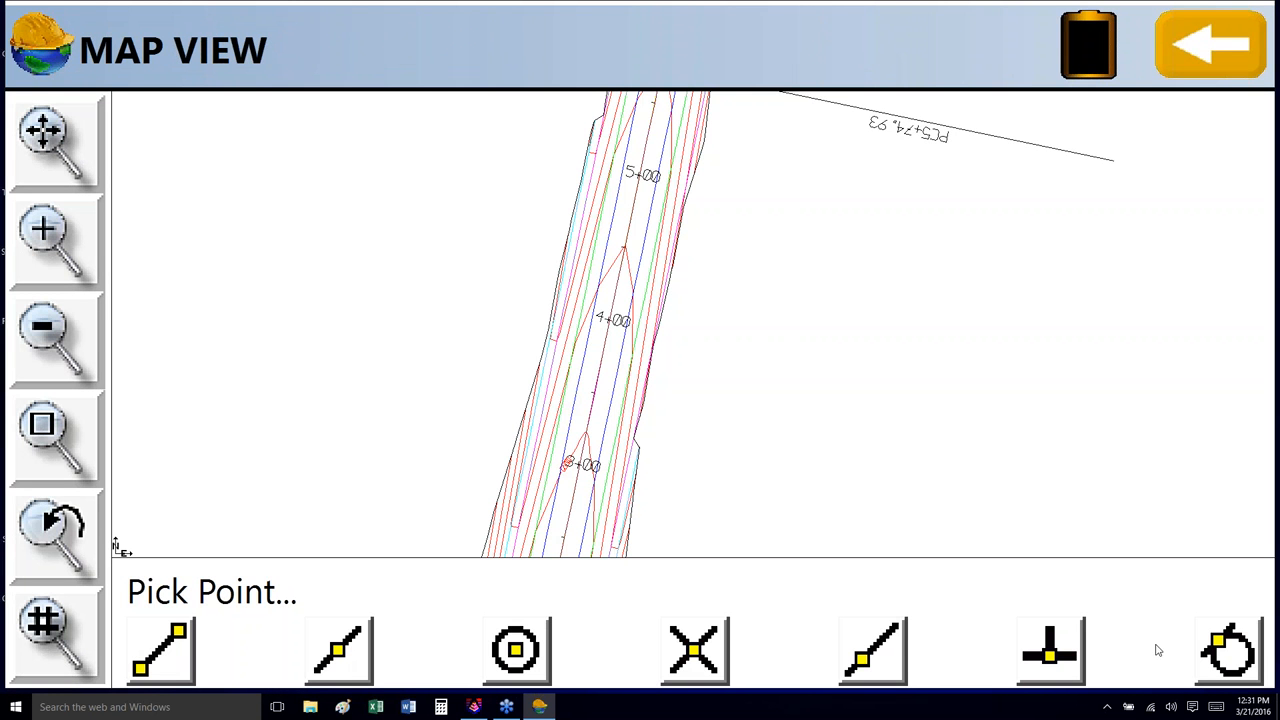
click(355, 663)
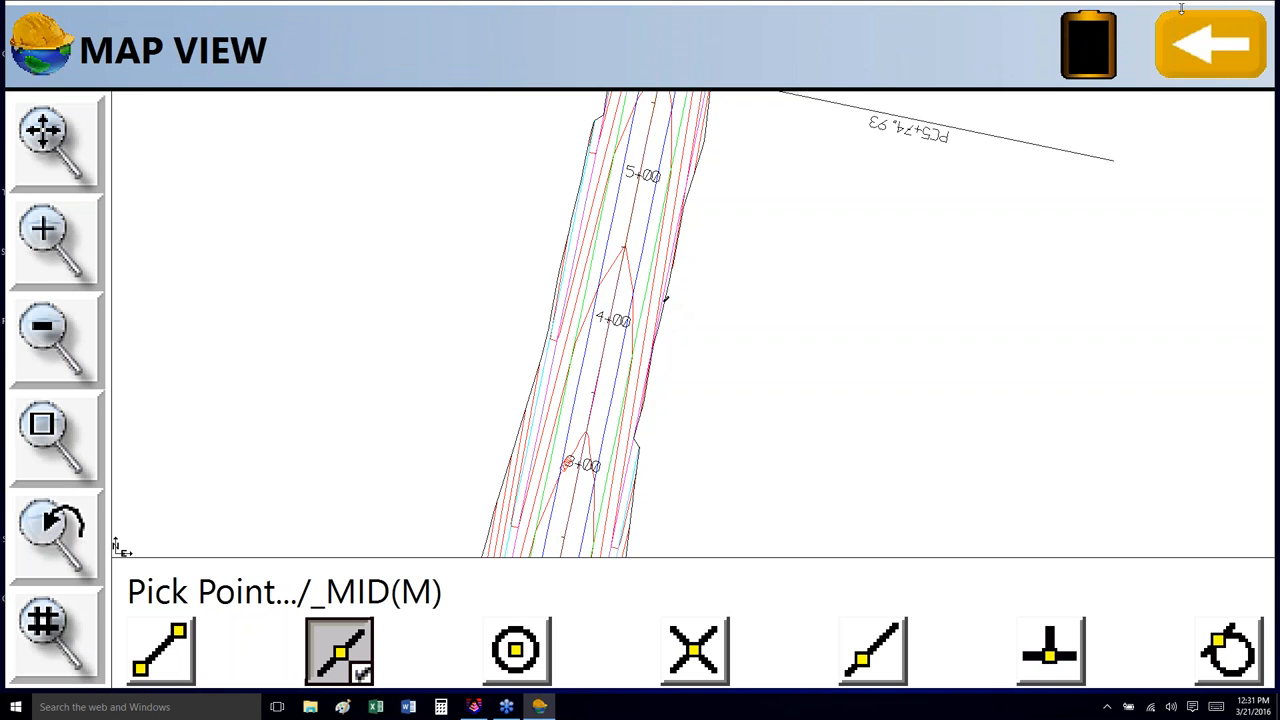
click(1212, 55)
click(1066, 38)
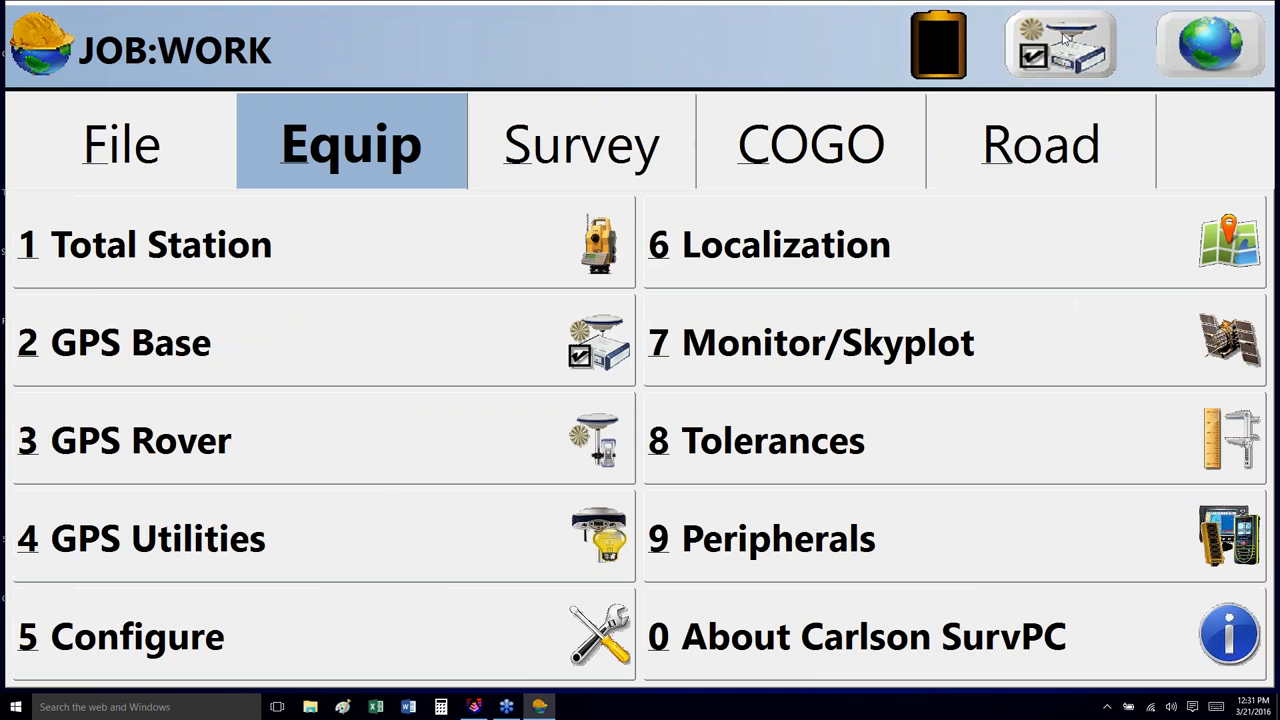
Step: Accept the base configuration and save its settings to the base station file Work.ref
click(1040, 42)
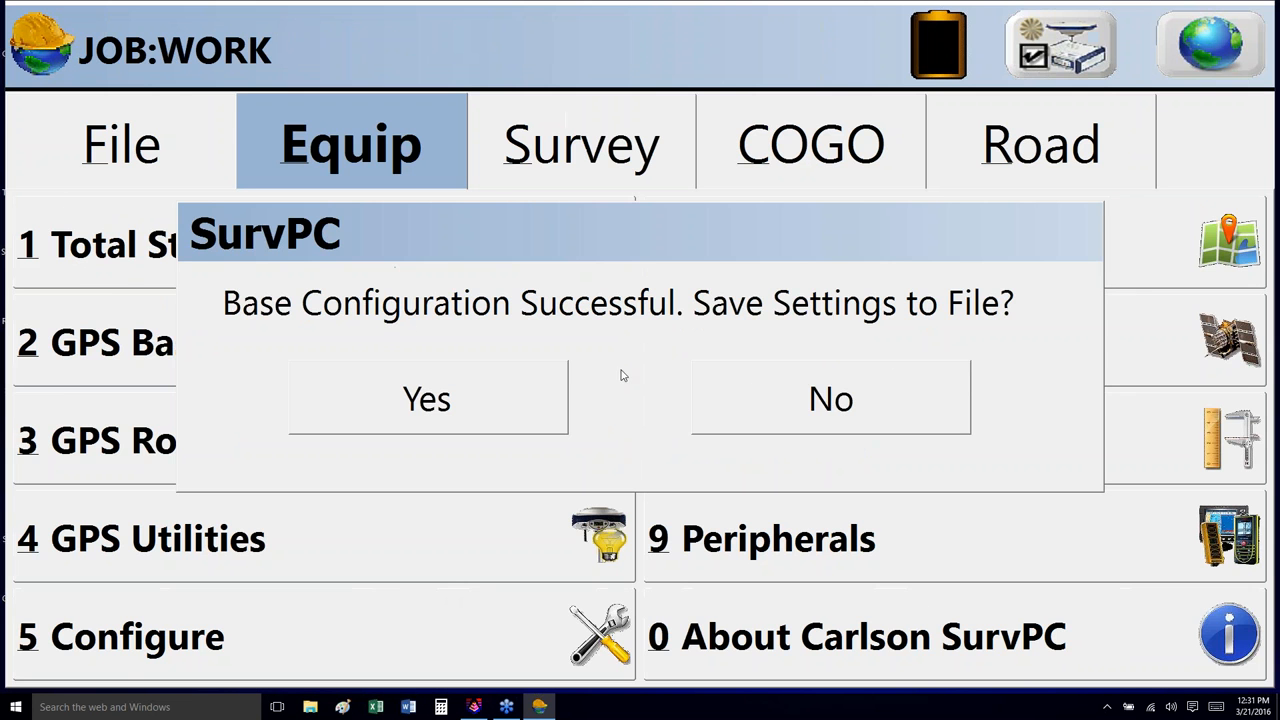
click(500, 409)
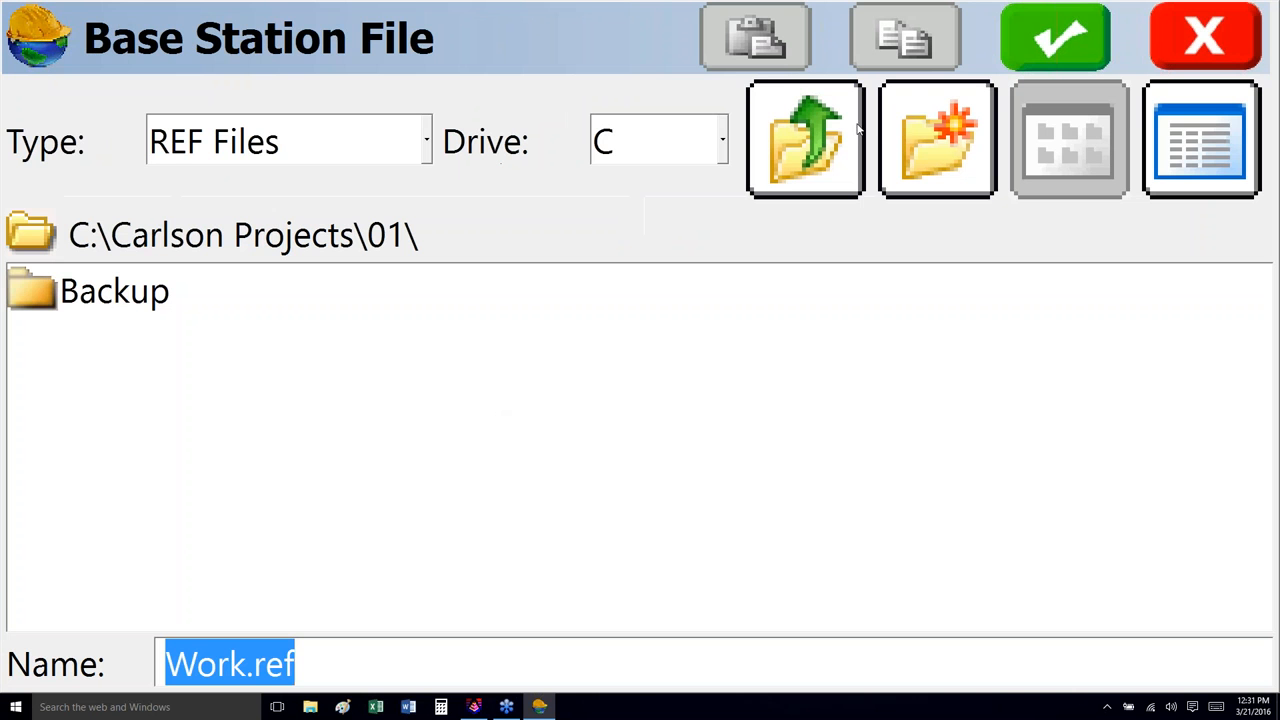
click(1037, 57)
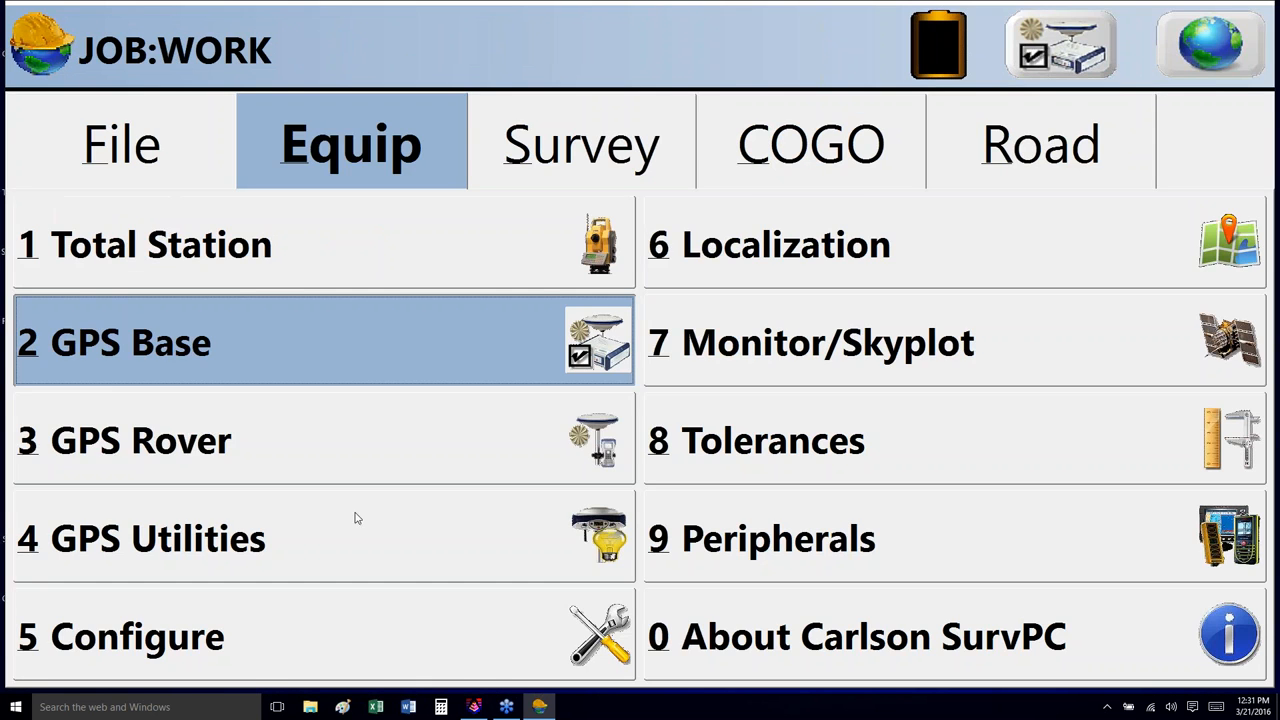
Step: Set up the GPS rover with GPS Simulation as the manufacturer and Demo as the model
click(332, 440)
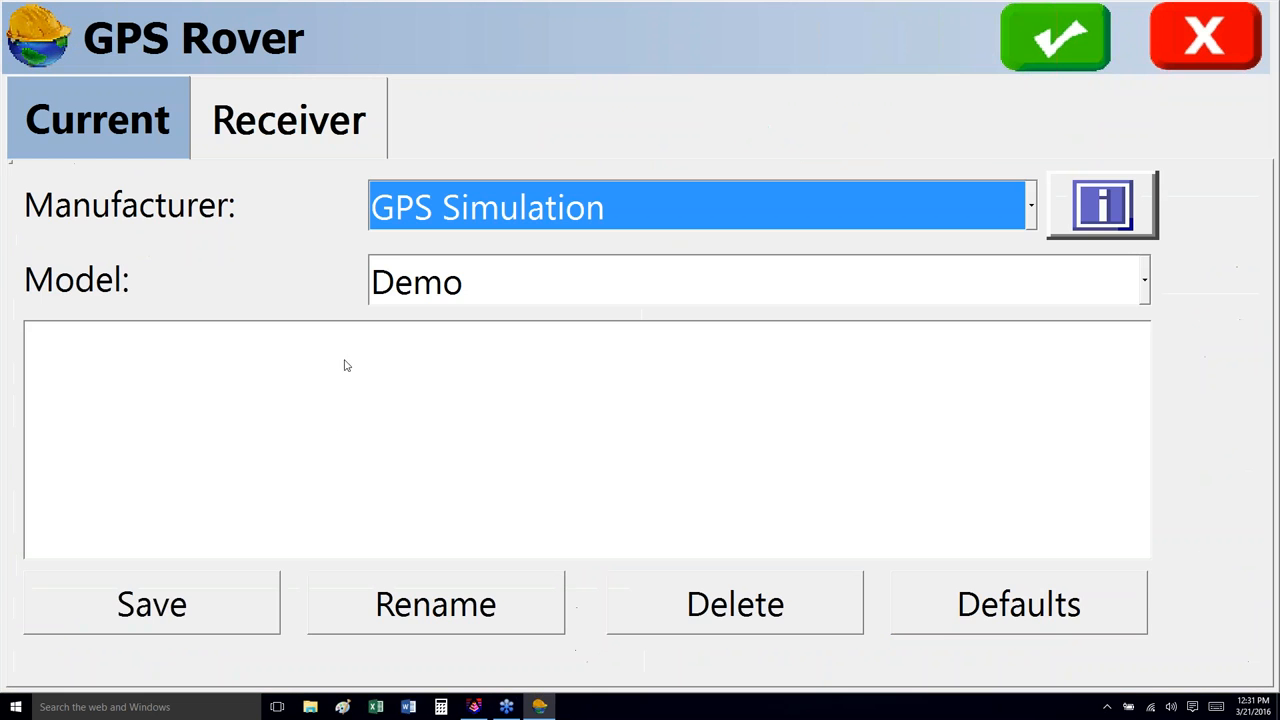
click(1031, 216)
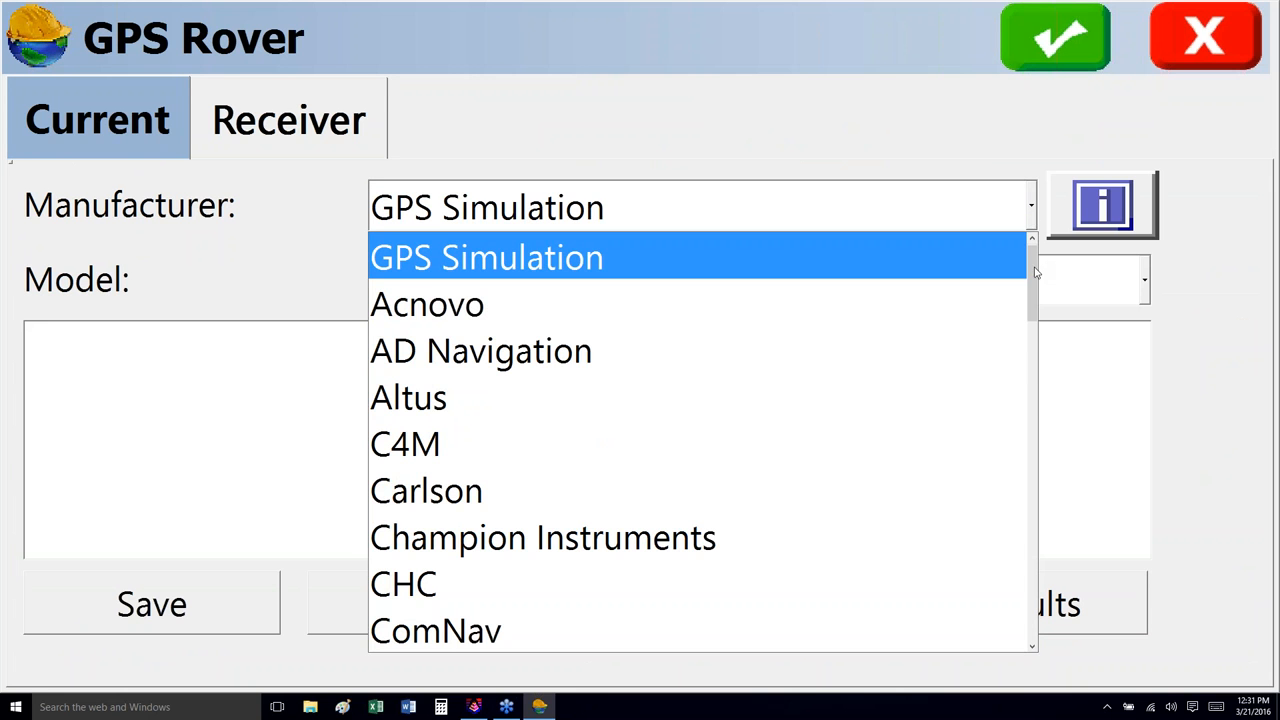
drag(1035, 272, 1008, 238)
click(617, 260)
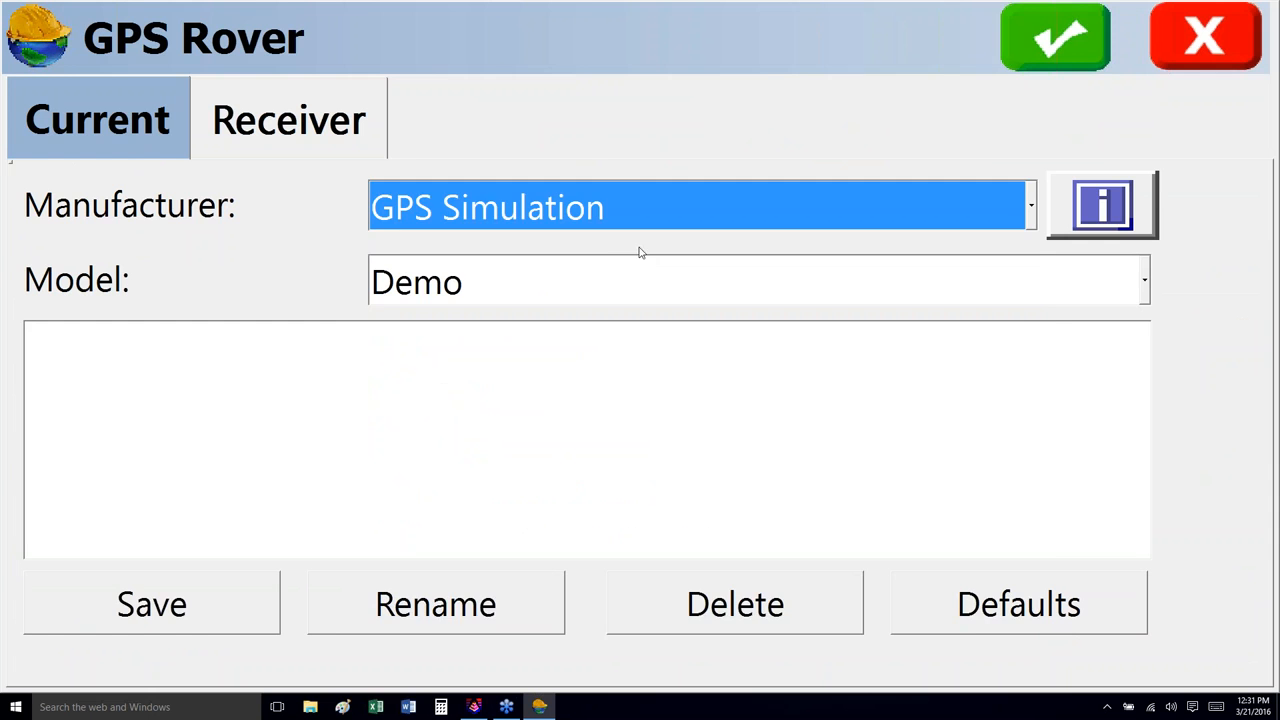
click(1060, 37)
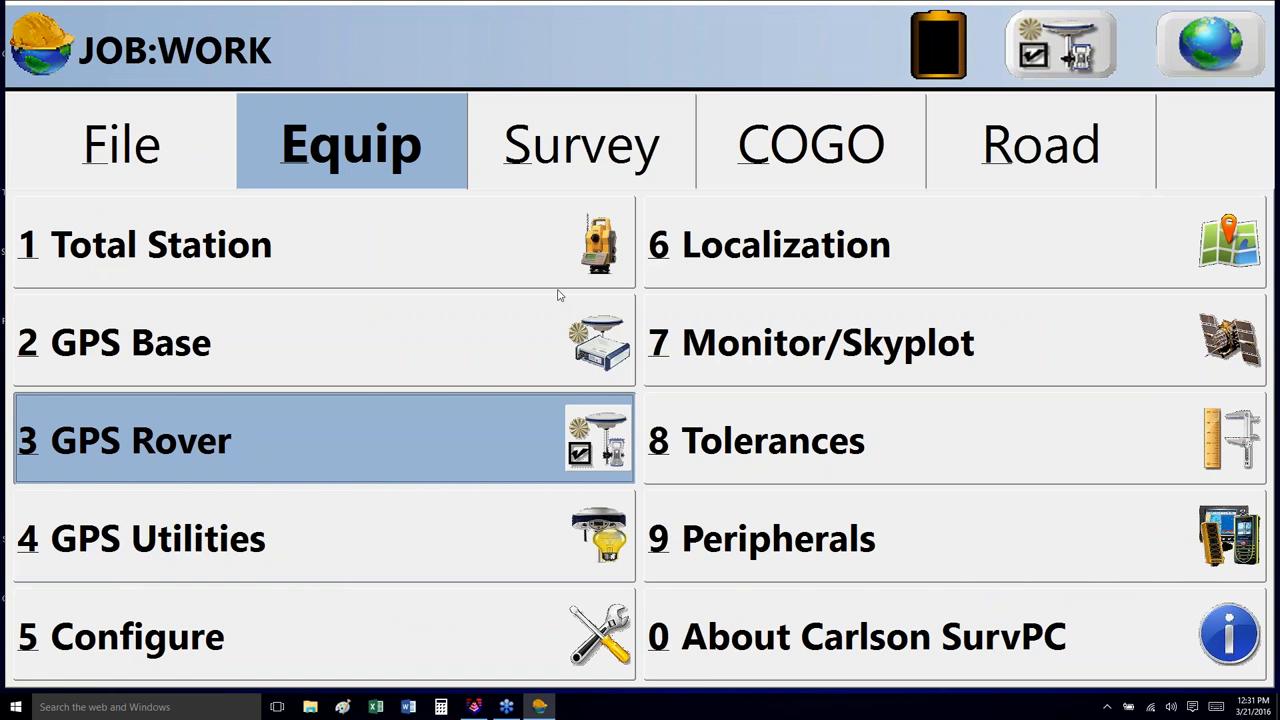
Step: Start an elevation difference survey with Section as the surface model type and no surface to compare
click(573, 148)
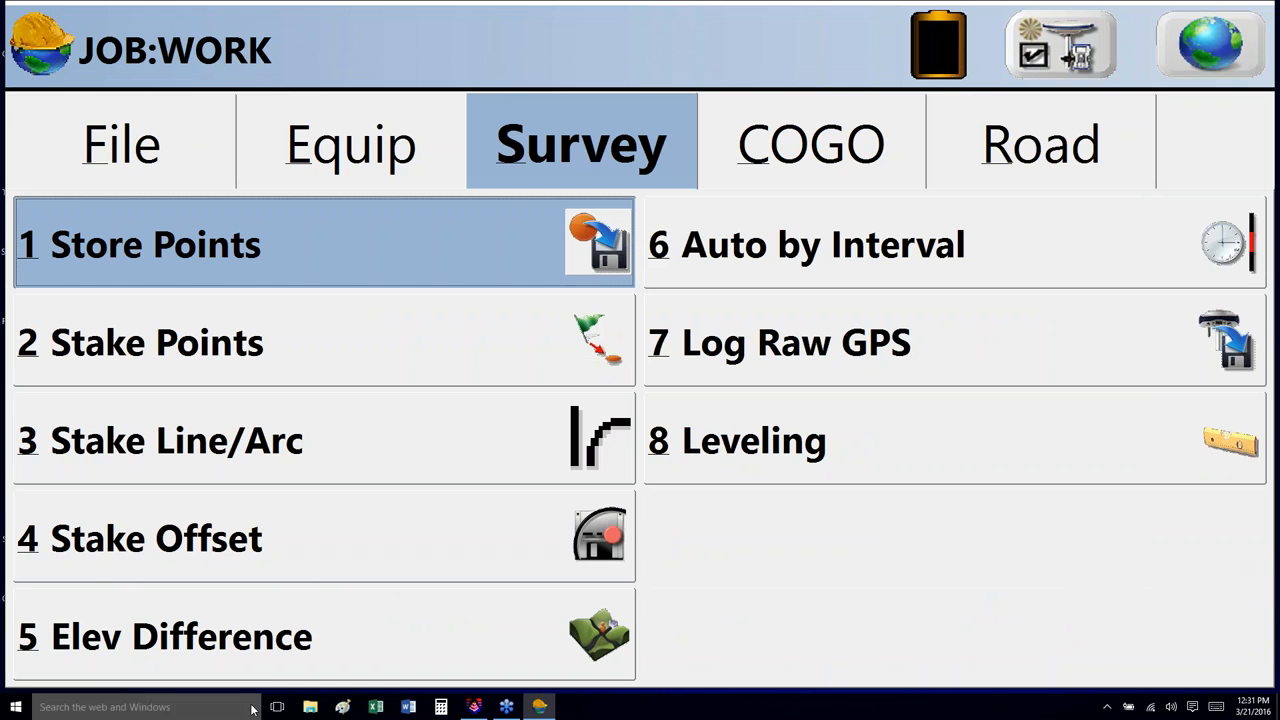
click(281, 648)
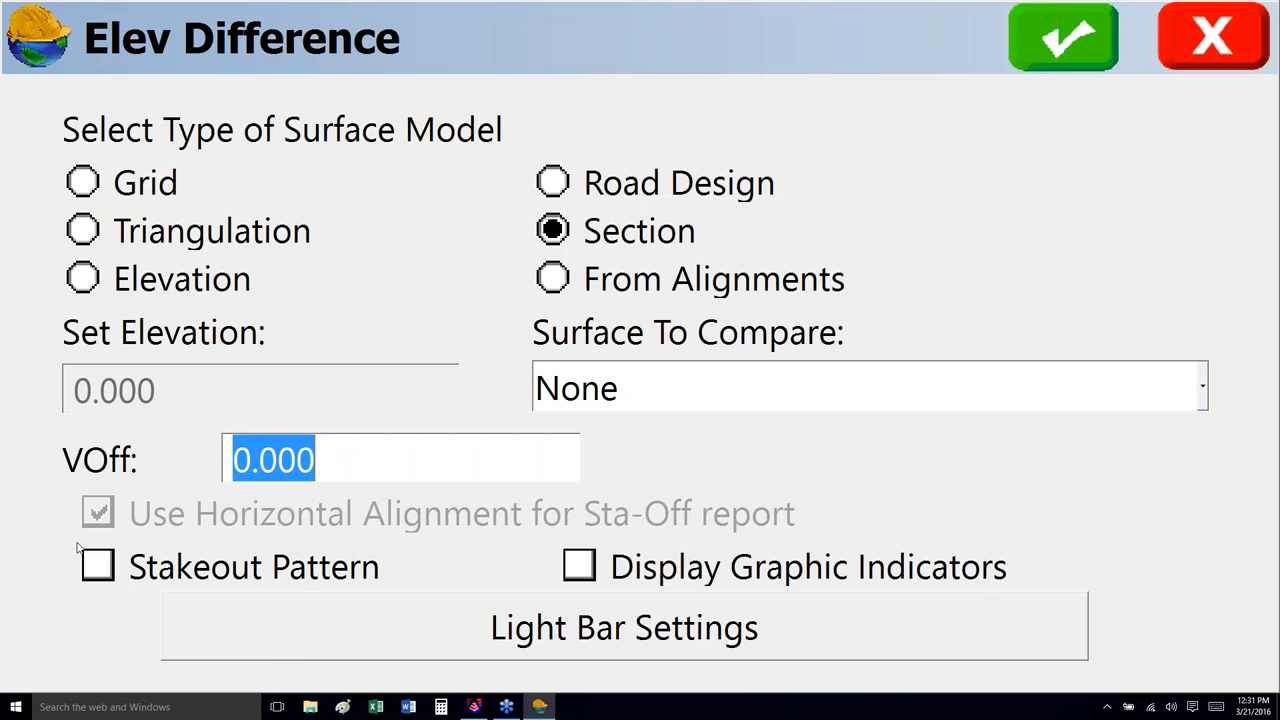
click(1200, 45)
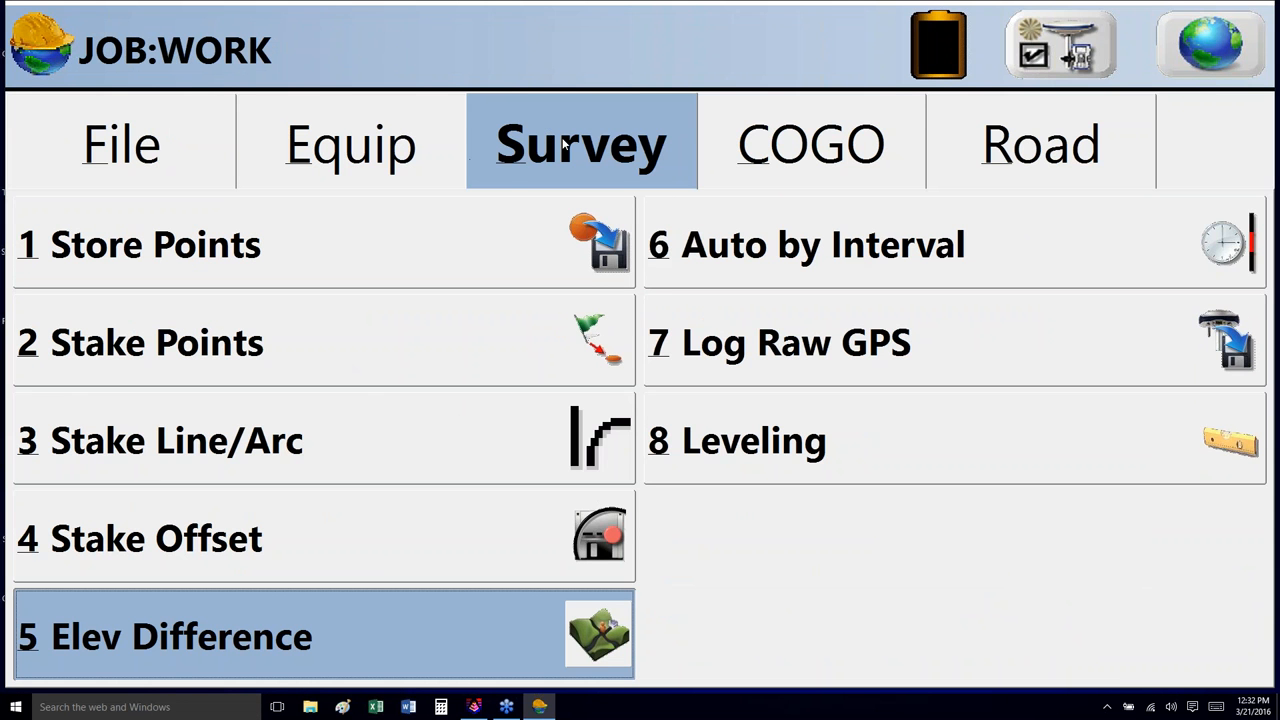
click(195, 646)
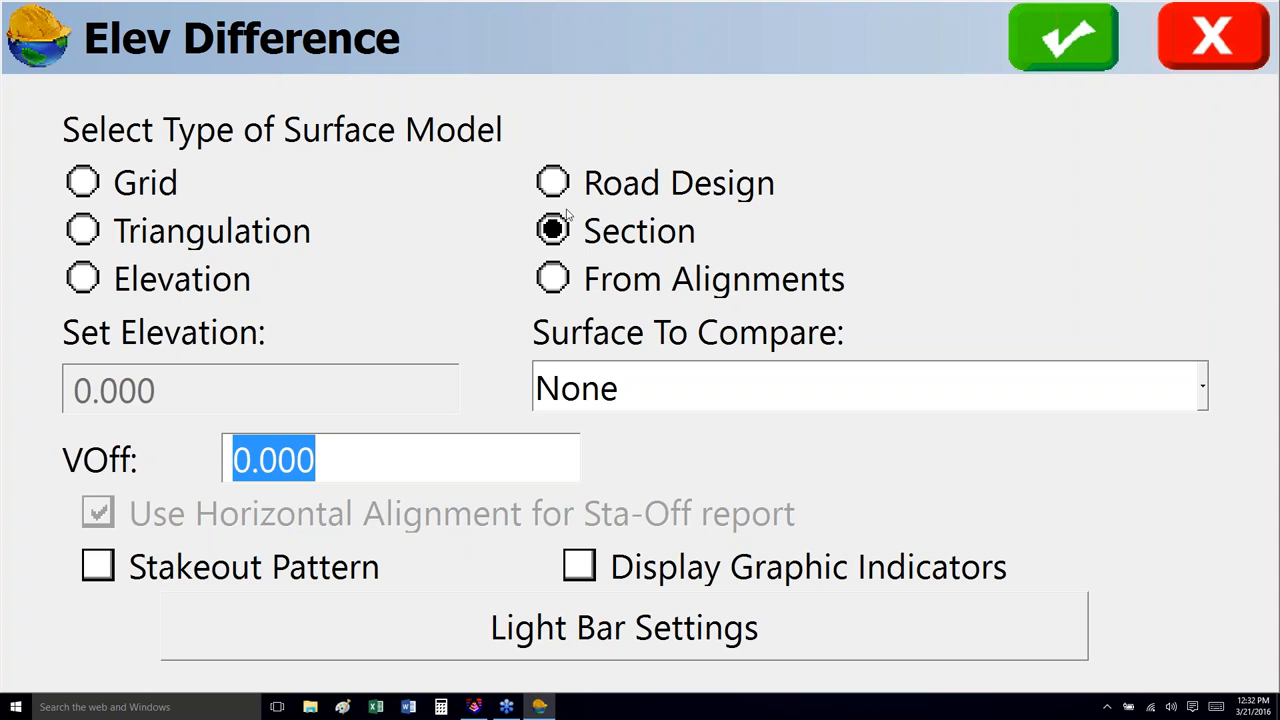
click(1062, 55)
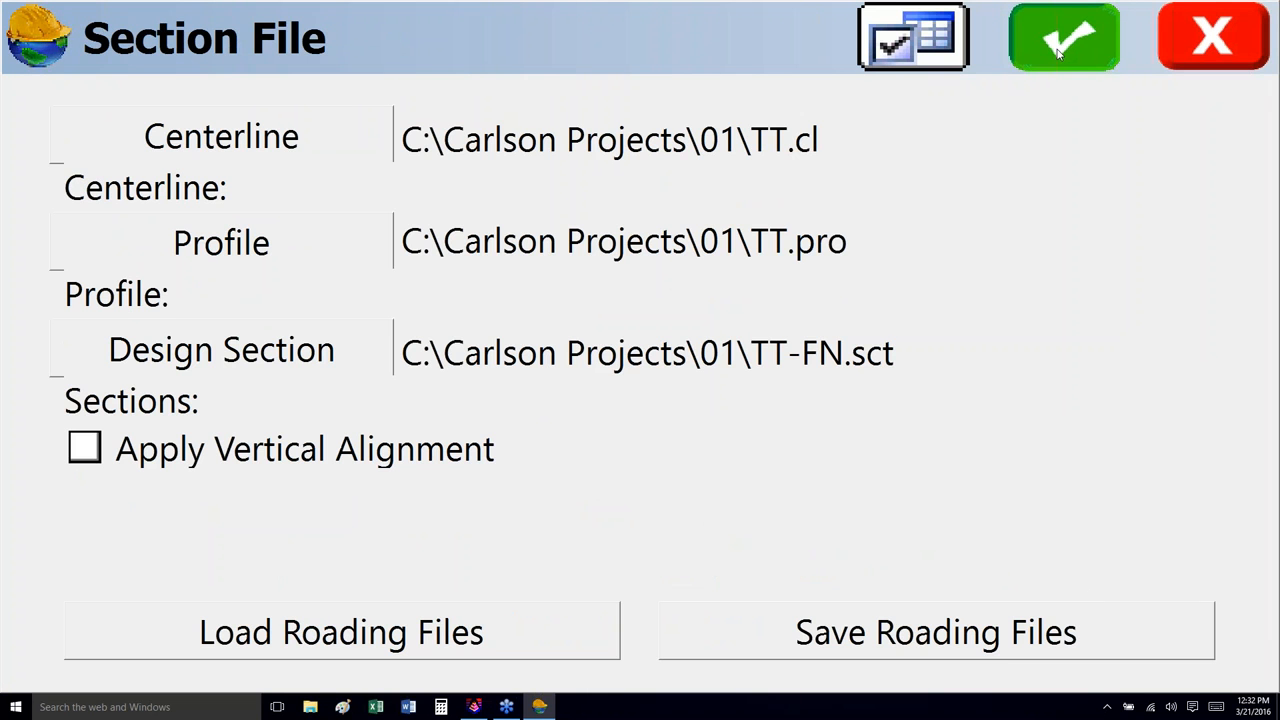
Step: Define the section surface with Main.cl as centerline, Main.pro as profile and Main-FN.sct as design section, and accept it
click(205, 143)
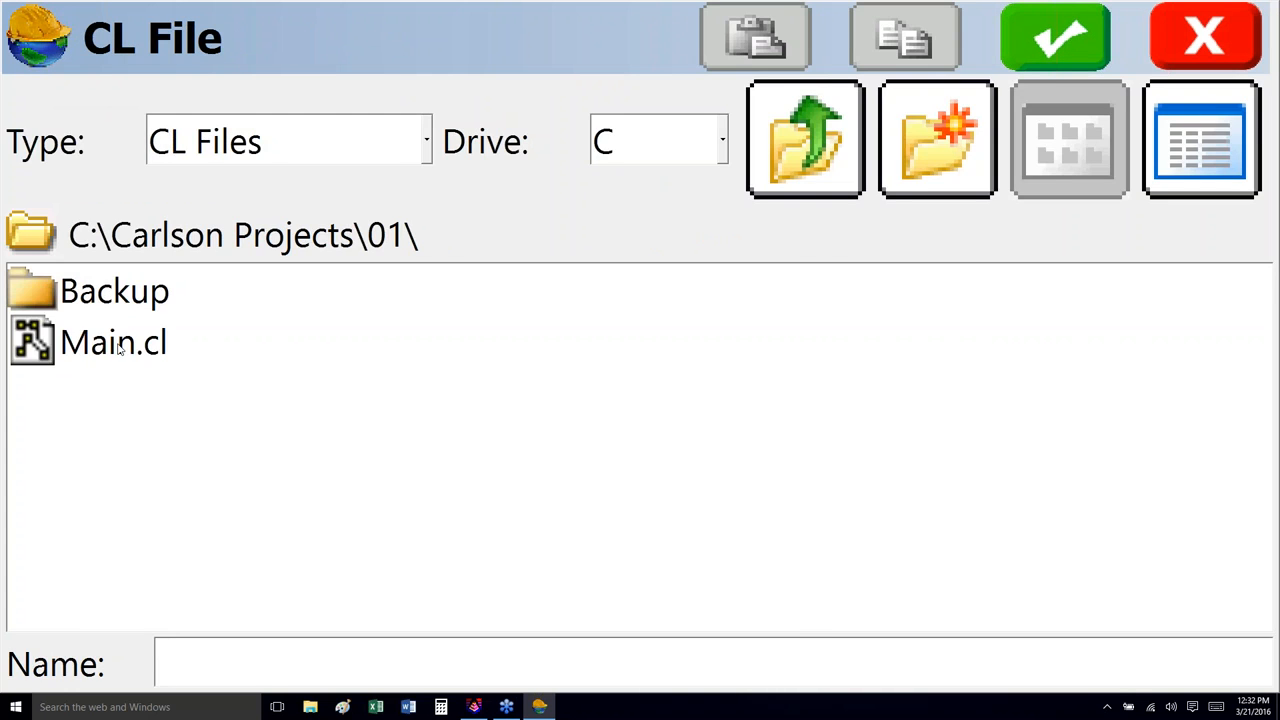
double_click(113, 343)
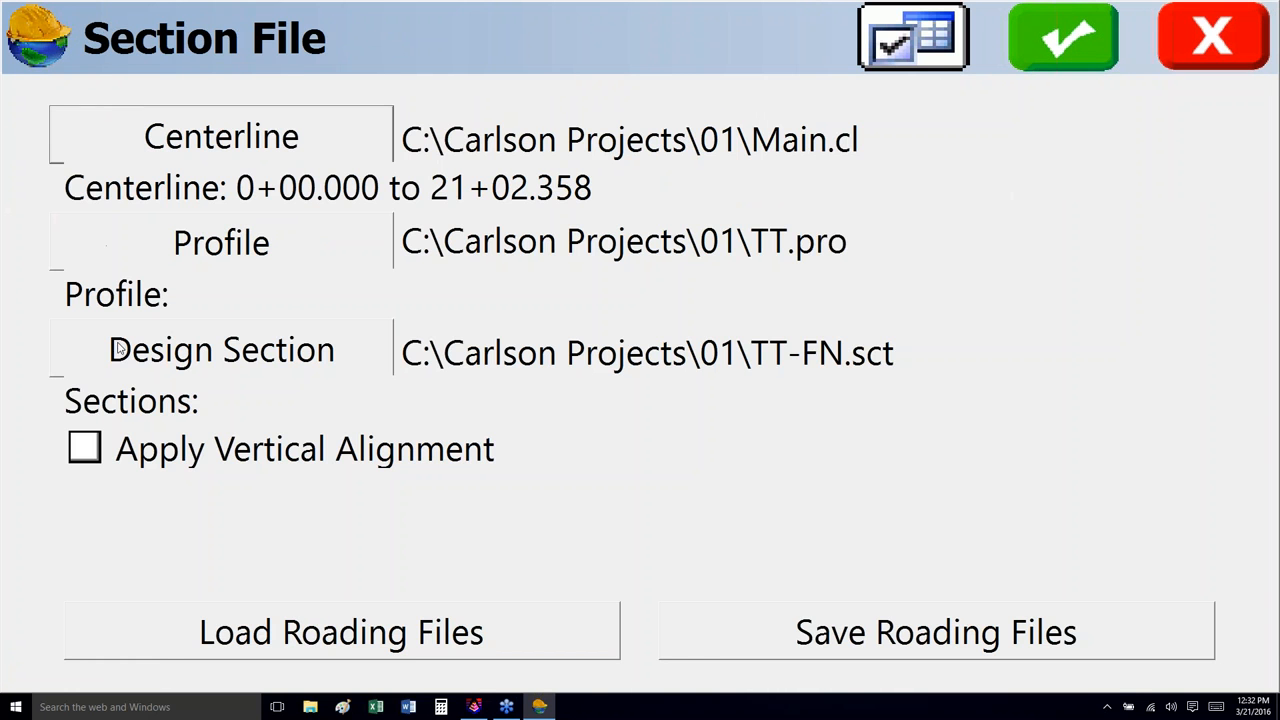
click(213, 250)
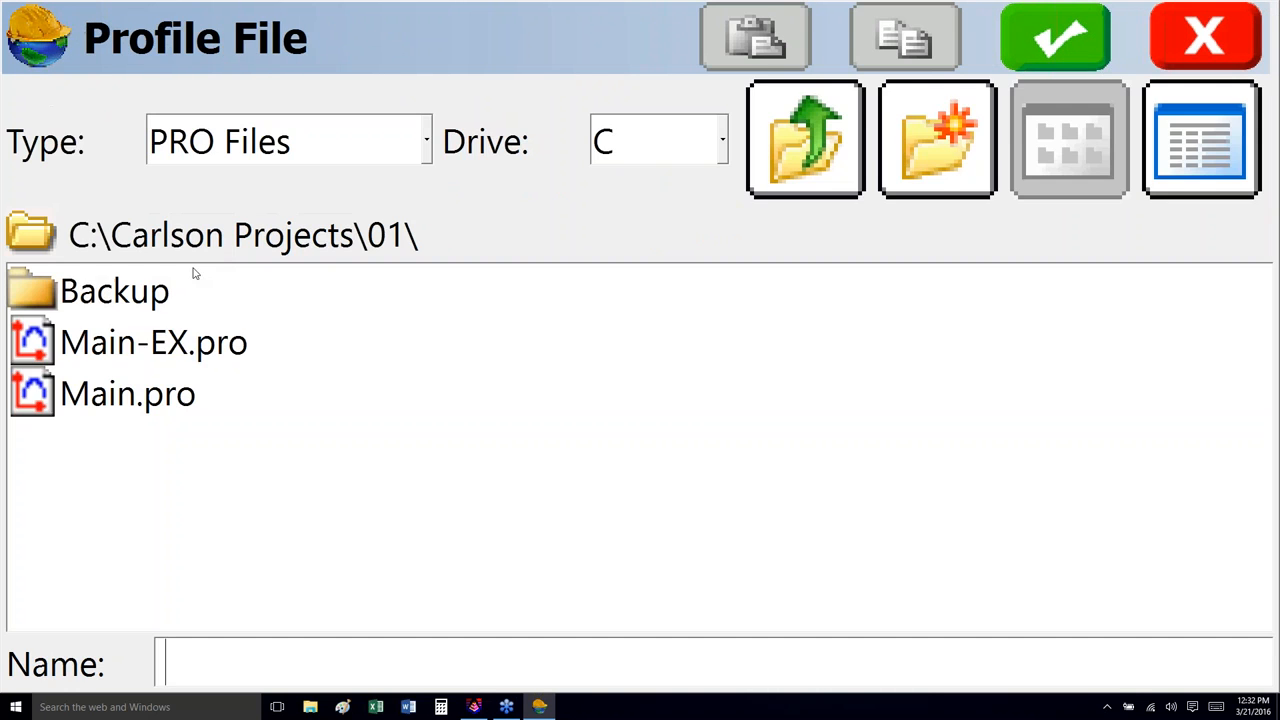
click(120, 400)
double_click(120, 400)
click(190, 360)
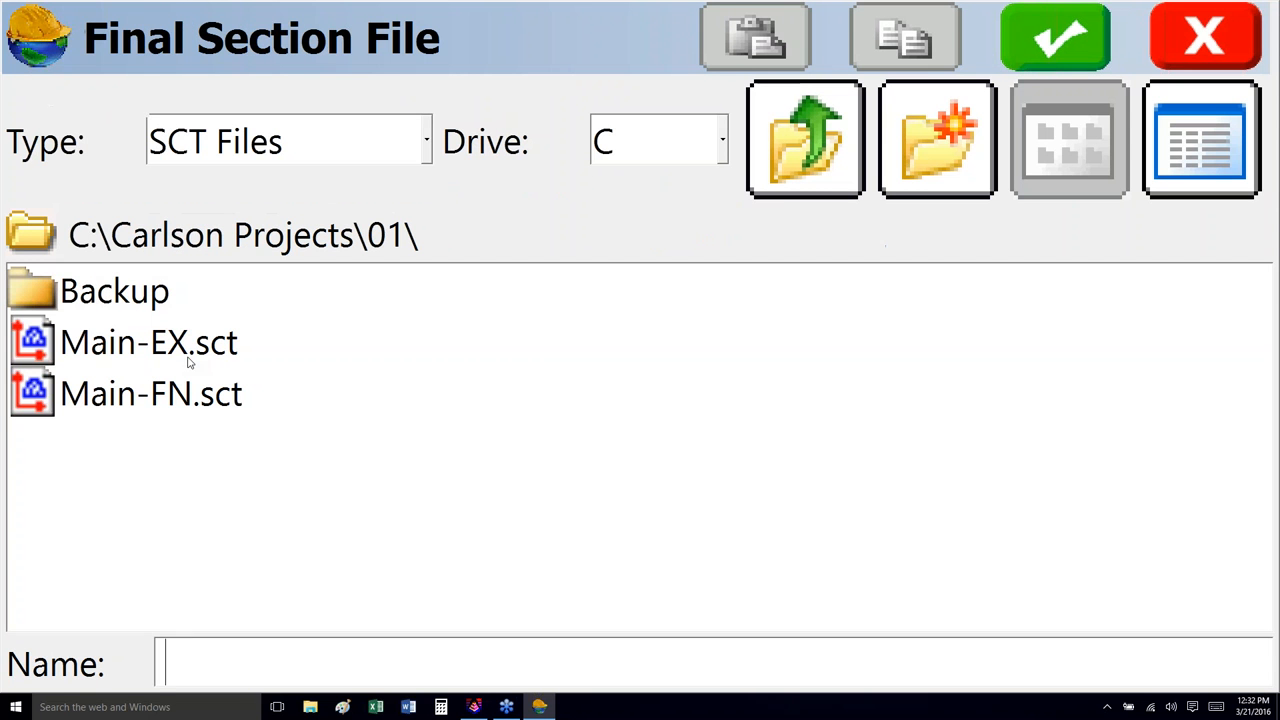
double_click(145, 400)
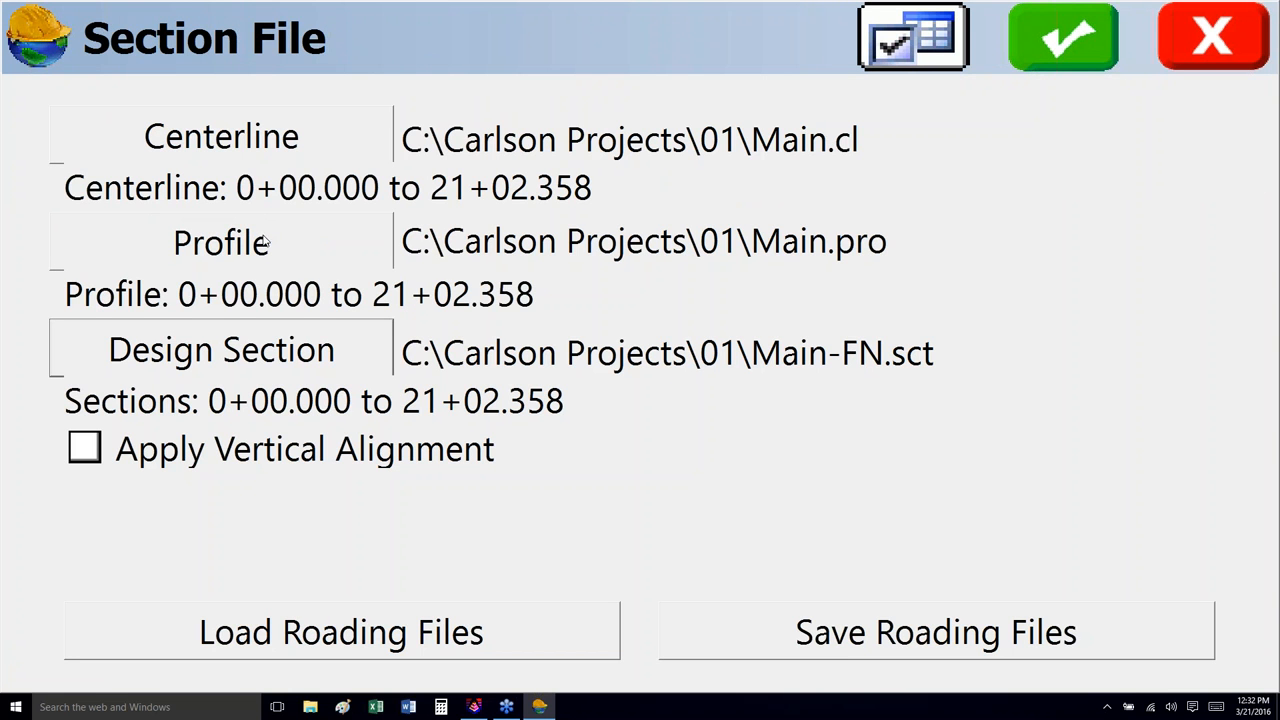
click(1062, 38)
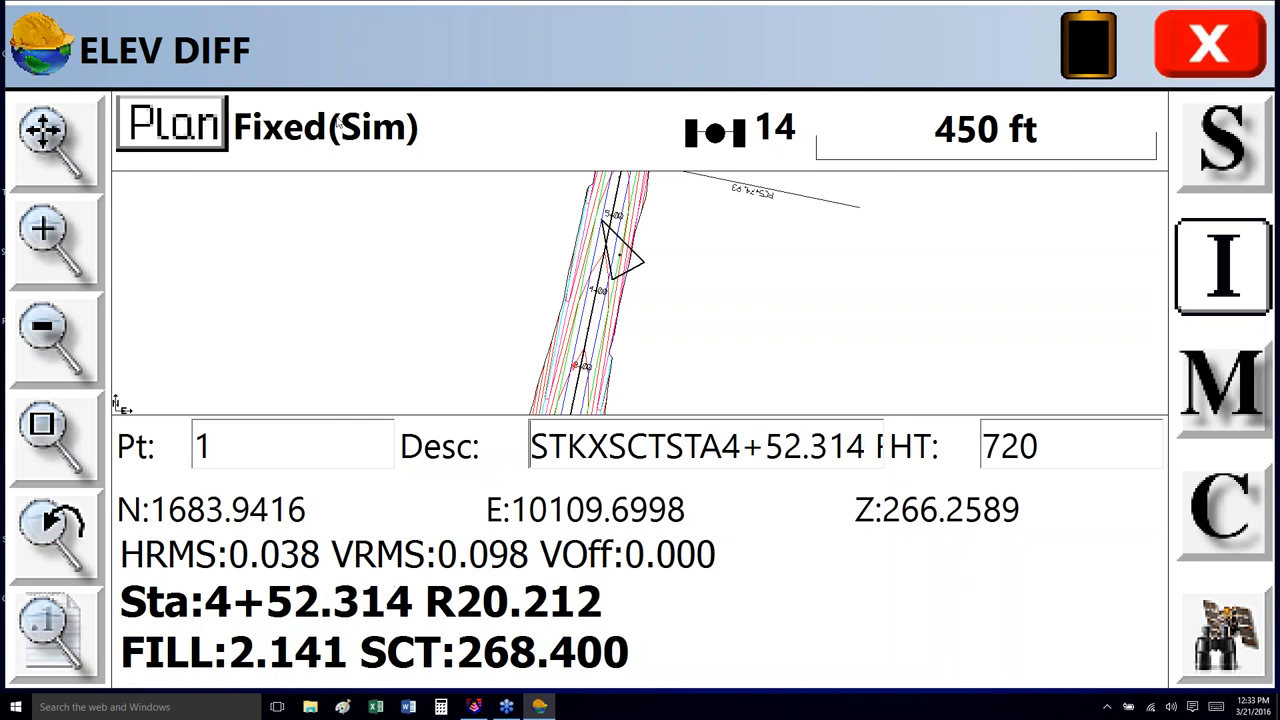
Step: Compare the rover's position in the plan and cross-section views of the elevation difference, and leave the routine
click(210, 127)
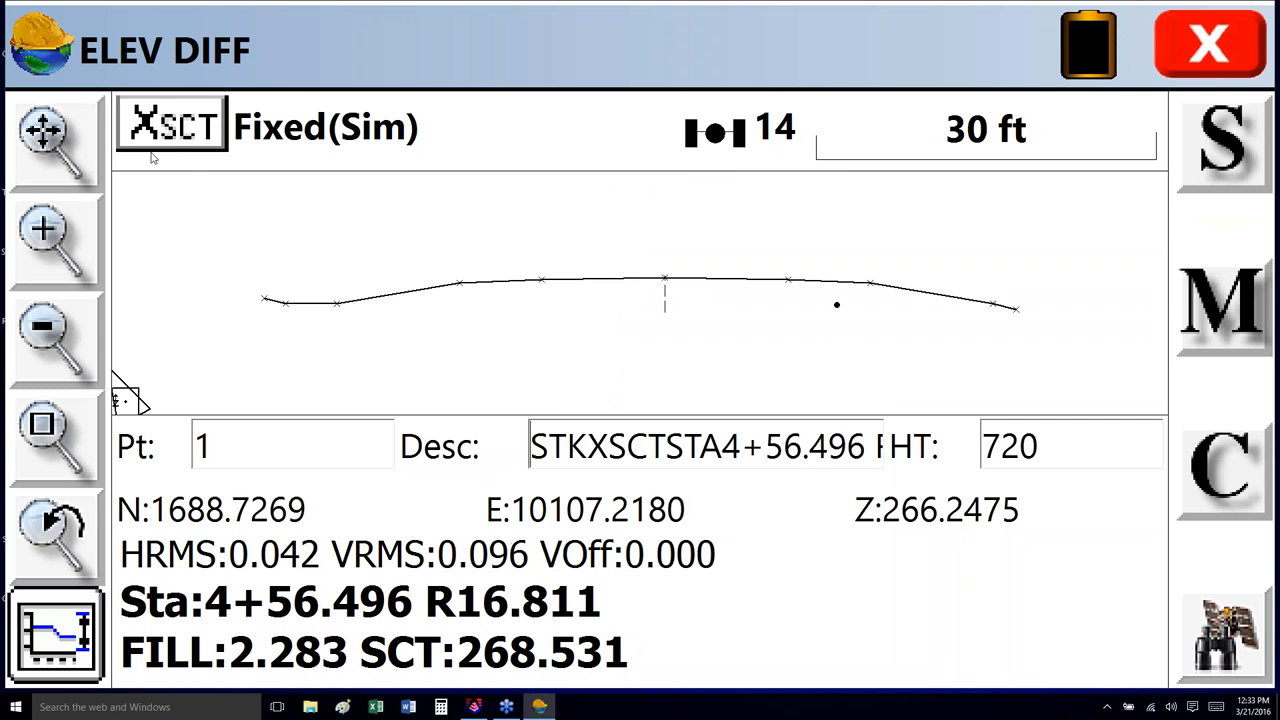
click(173, 127)
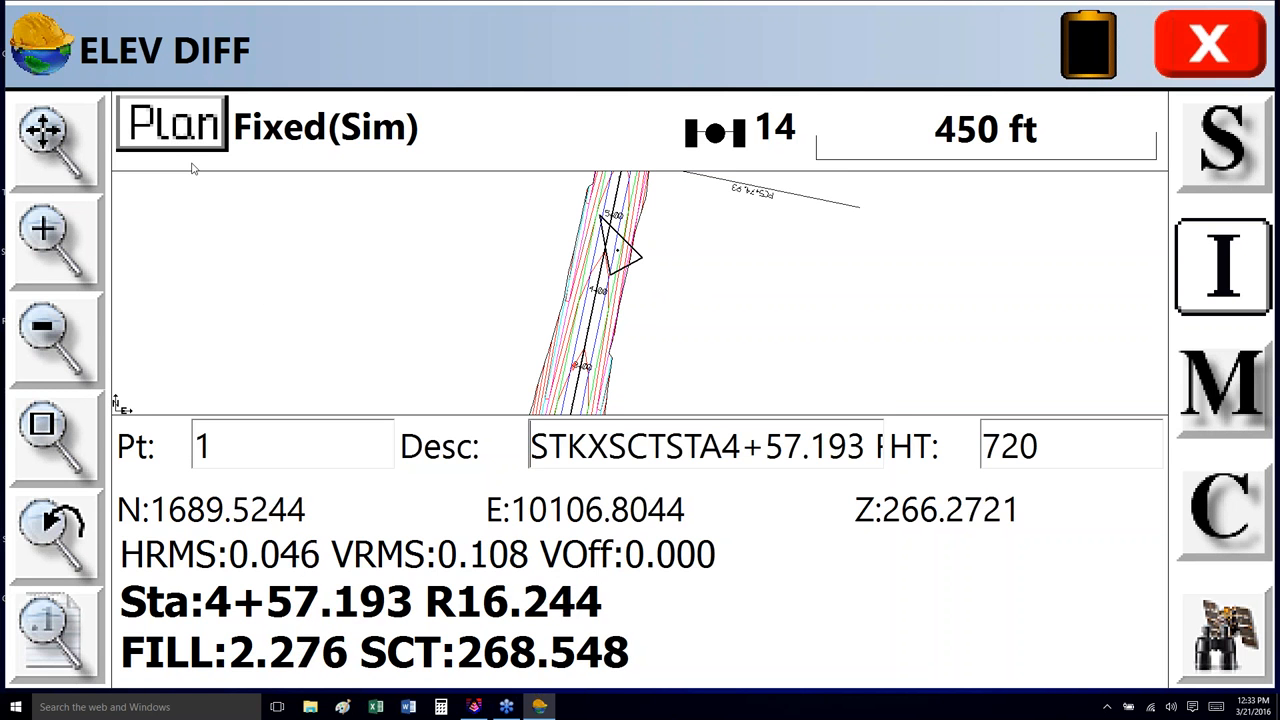
click(190, 140)
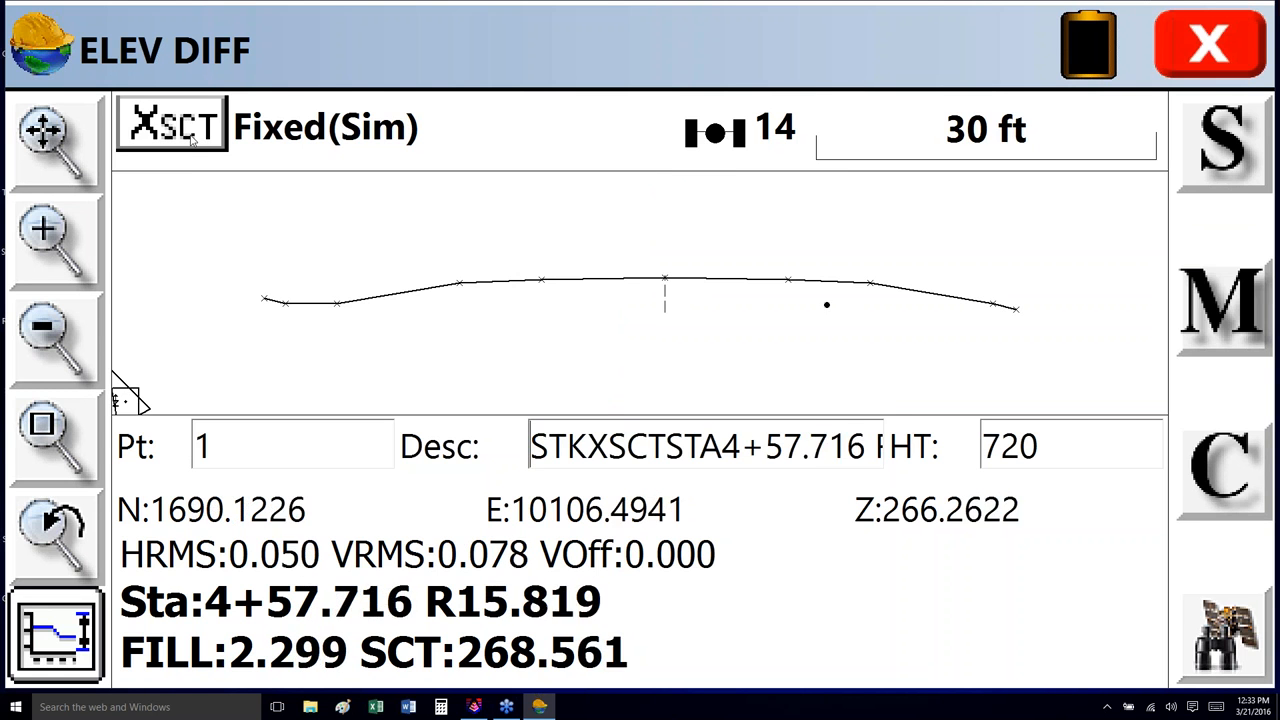
click(190, 140)
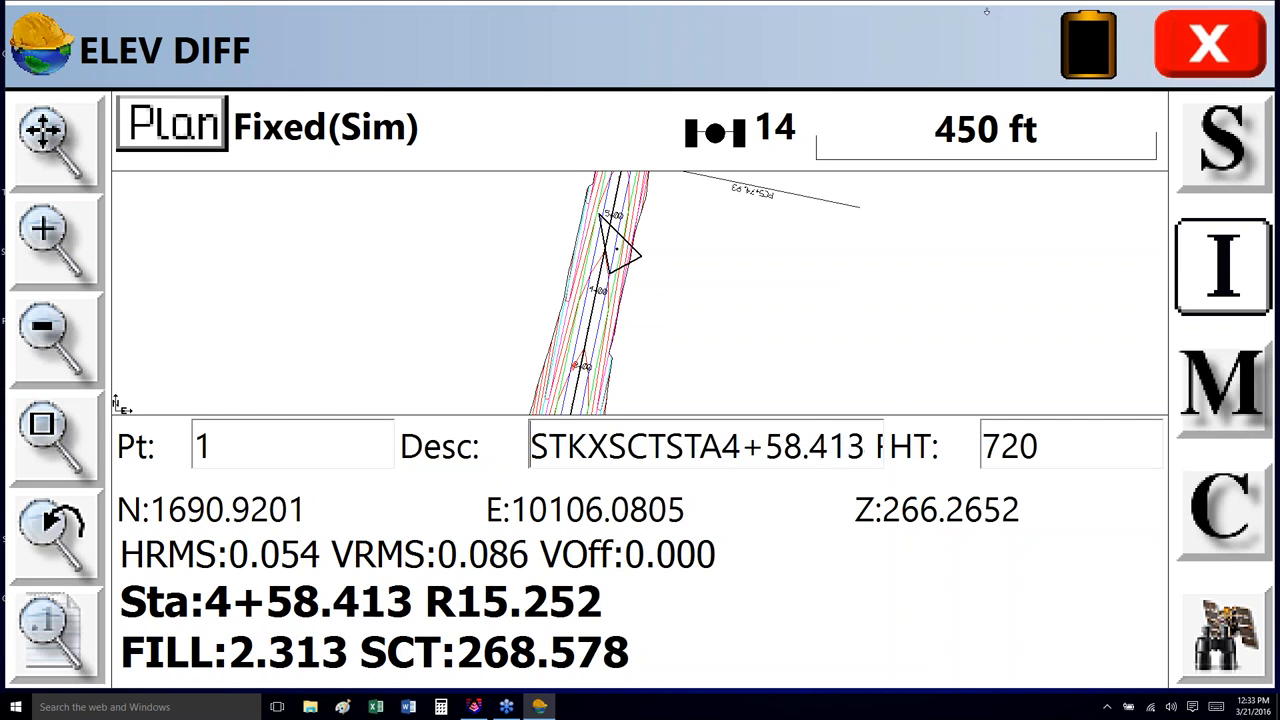
click(1208, 44)
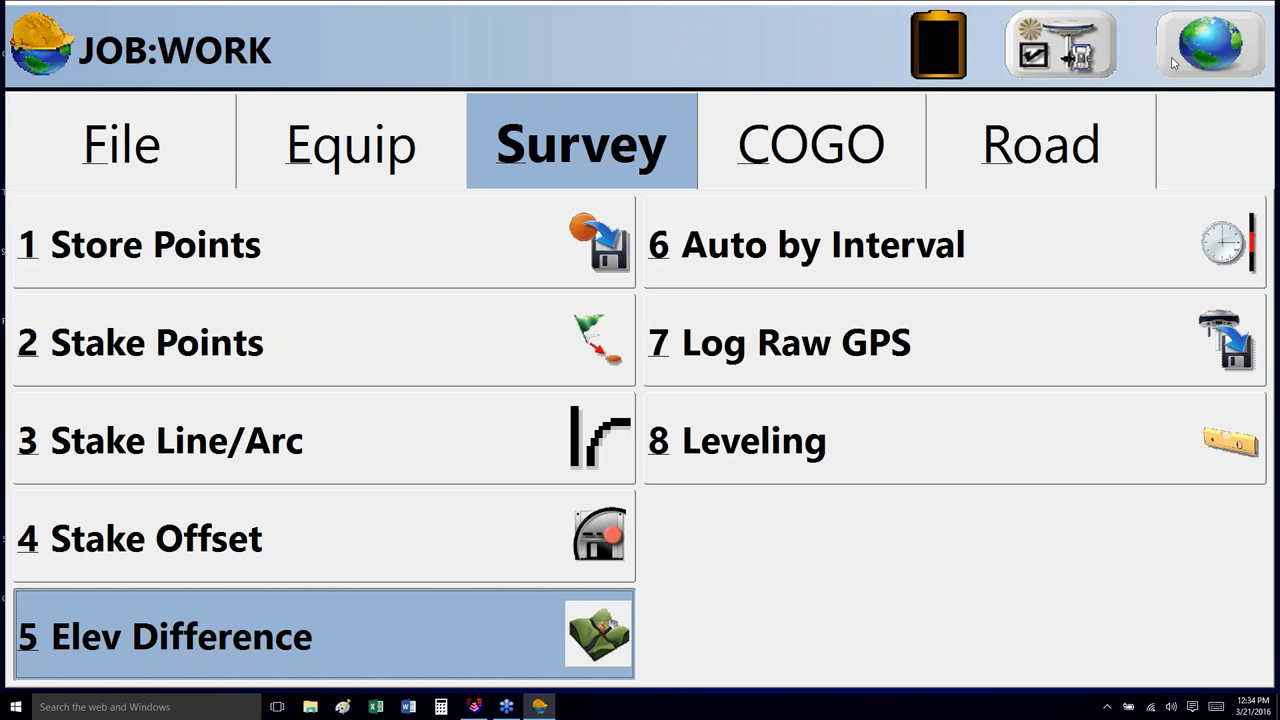
Step: Start road stakeout with Section File as the definition method and the story stake report off
click(1066, 150)
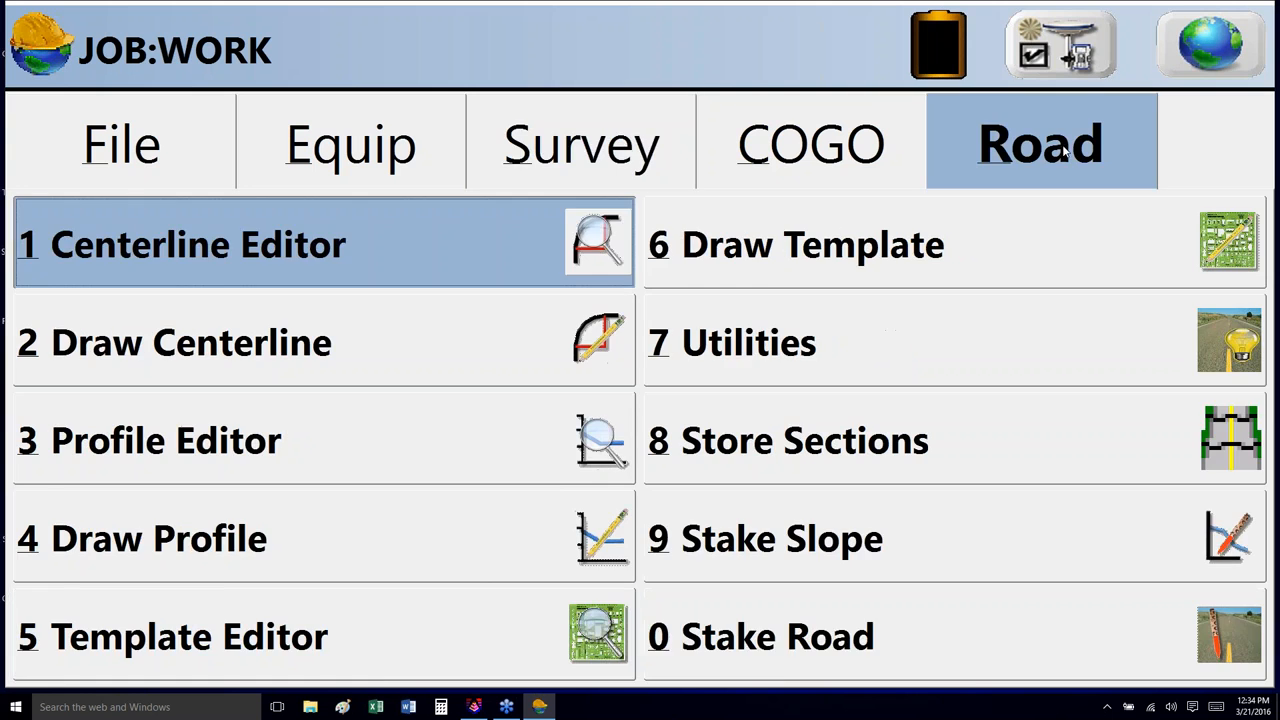
click(787, 651)
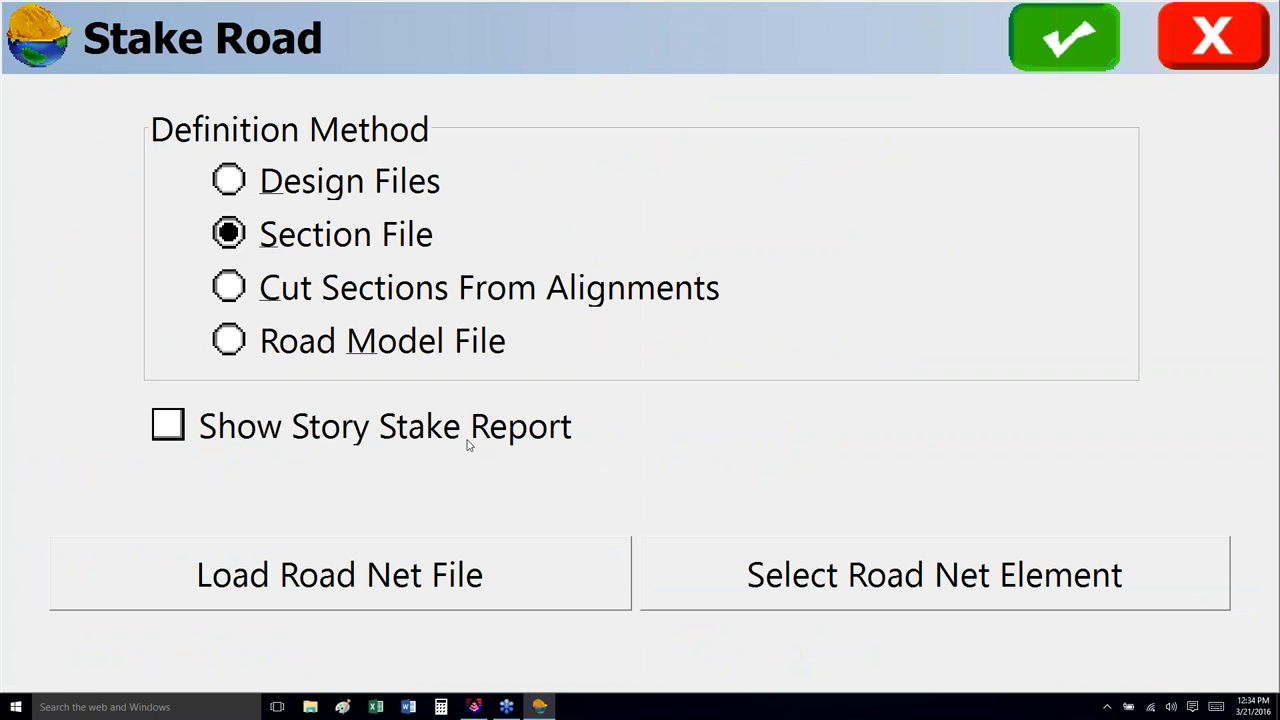
click(1068, 38)
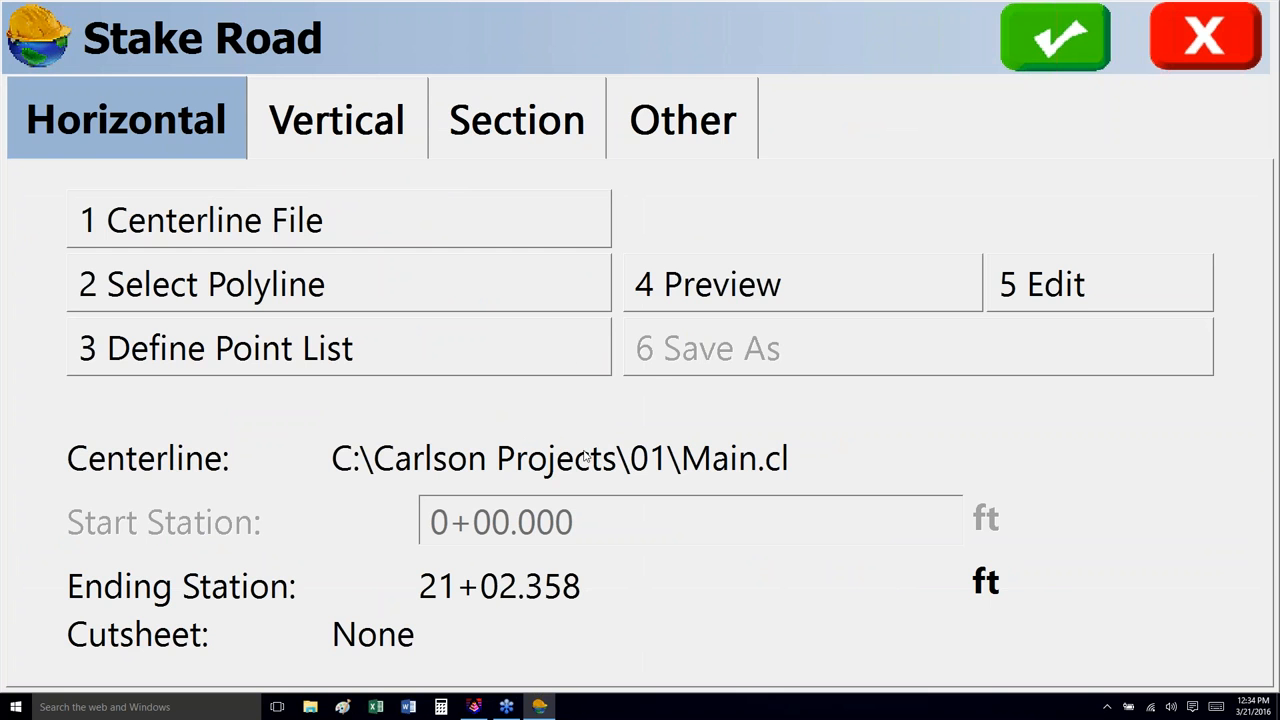
Step: Load Main.pro as the stakeout's vertical profile and open the section settings
click(370, 122)
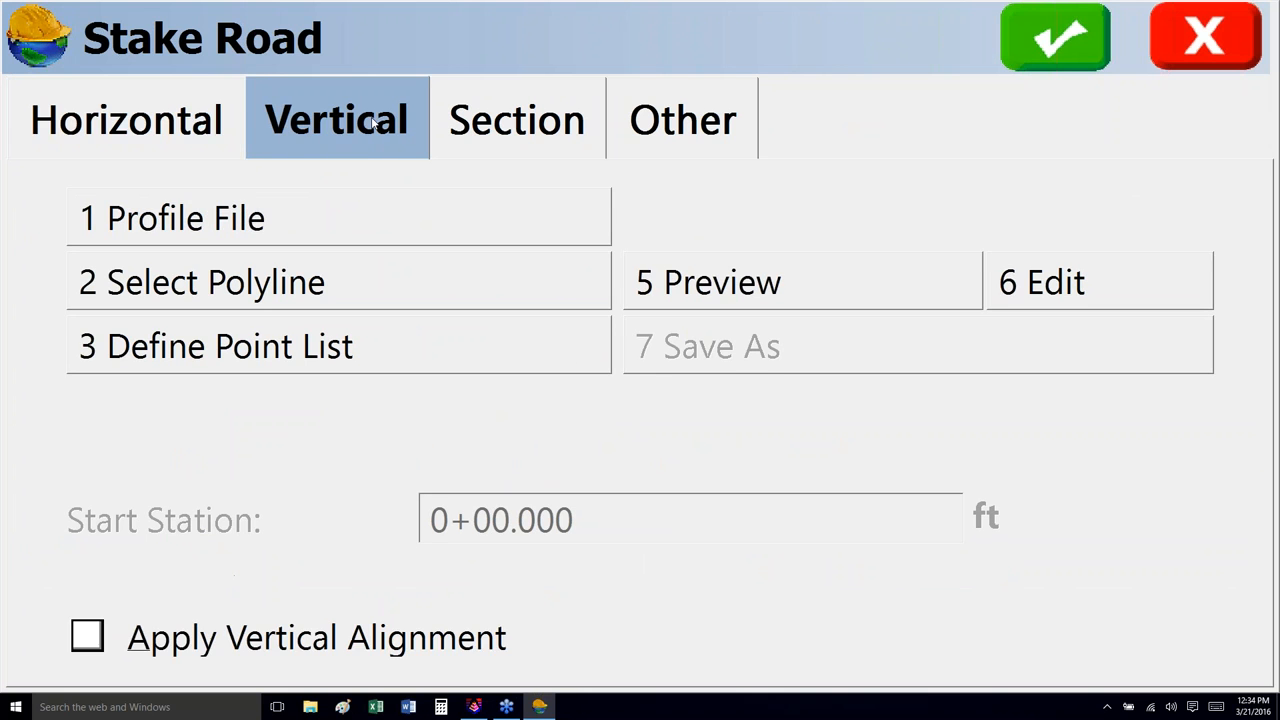
click(225, 224)
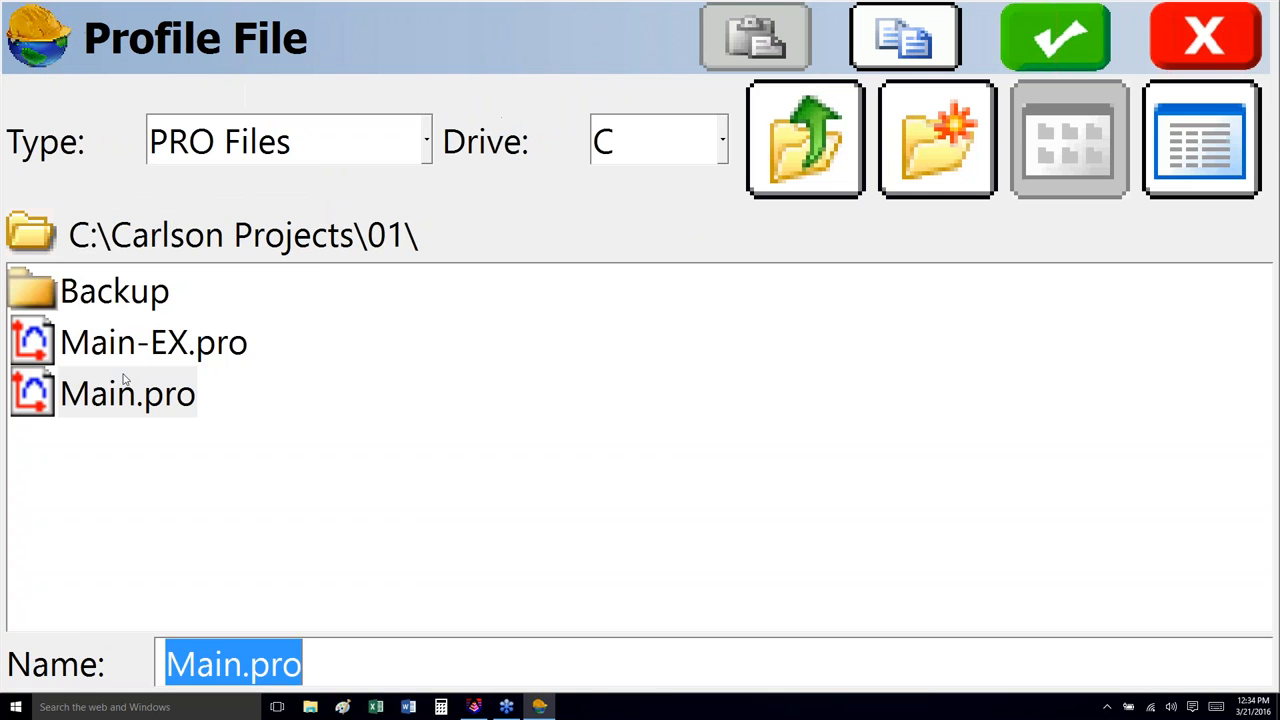
double_click(122, 396)
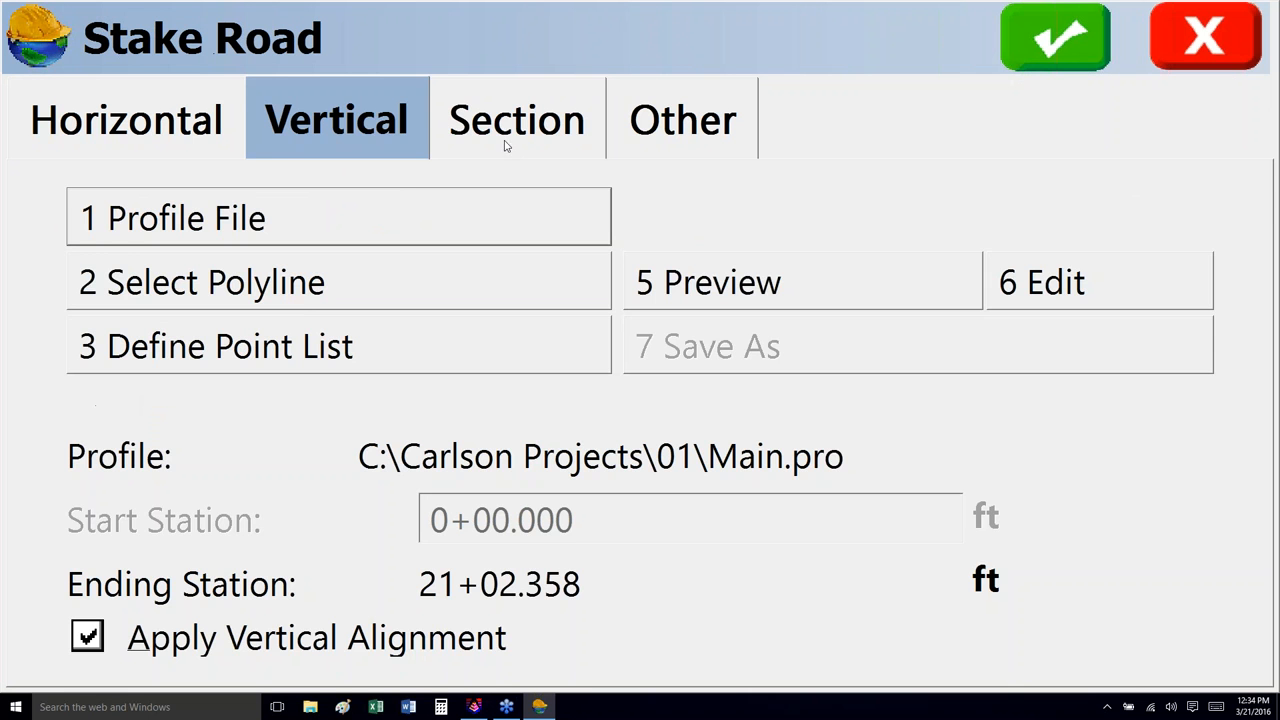
click(508, 140)
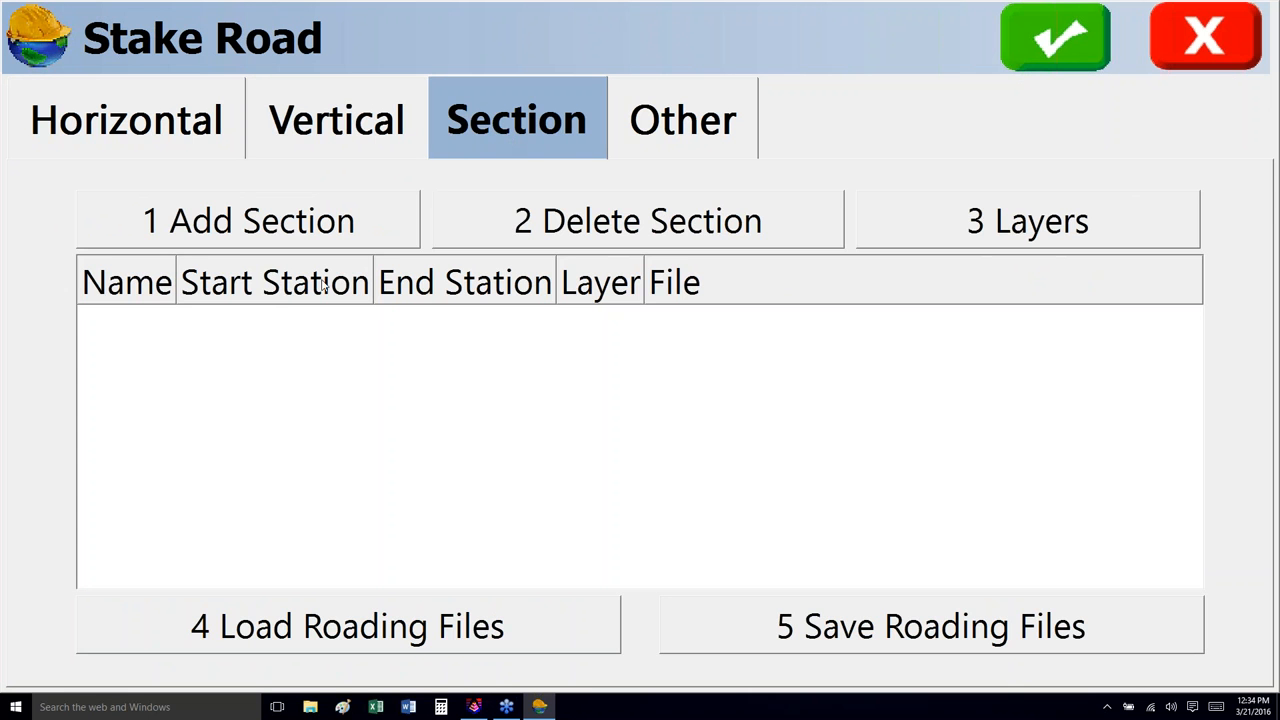
Step: Add the MAIN-FN section file to the road stakeout definition and accept the setup
click(257, 232)
double_click(152, 396)
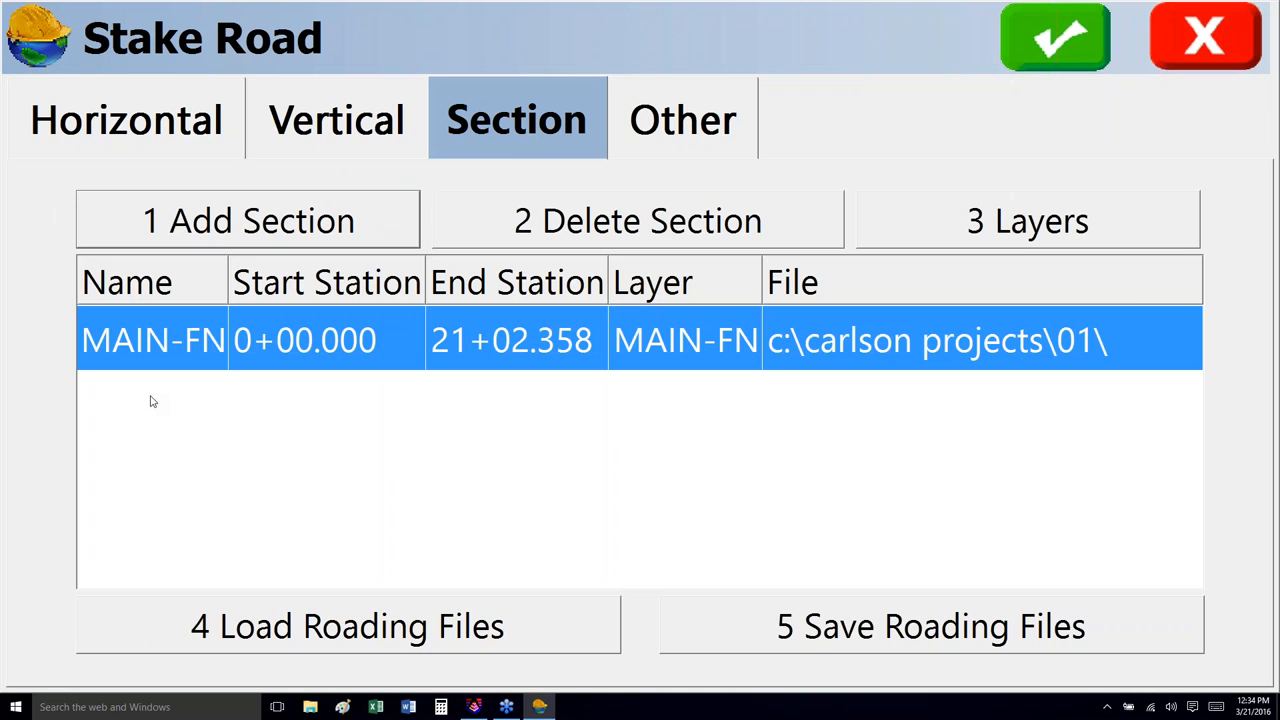
click(1050, 50)
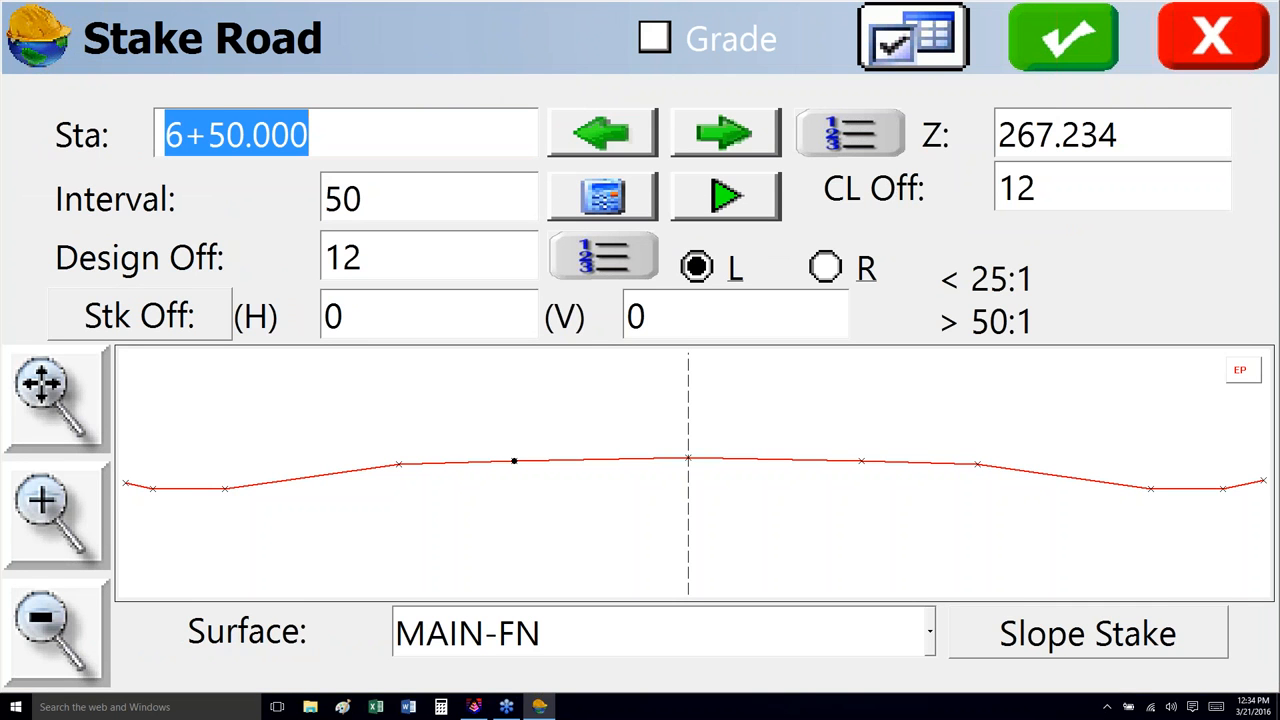
Step: Stake the left edge of pavement (EP) at station 4+50, offset 12, and store the staked point as point 1
text(450)
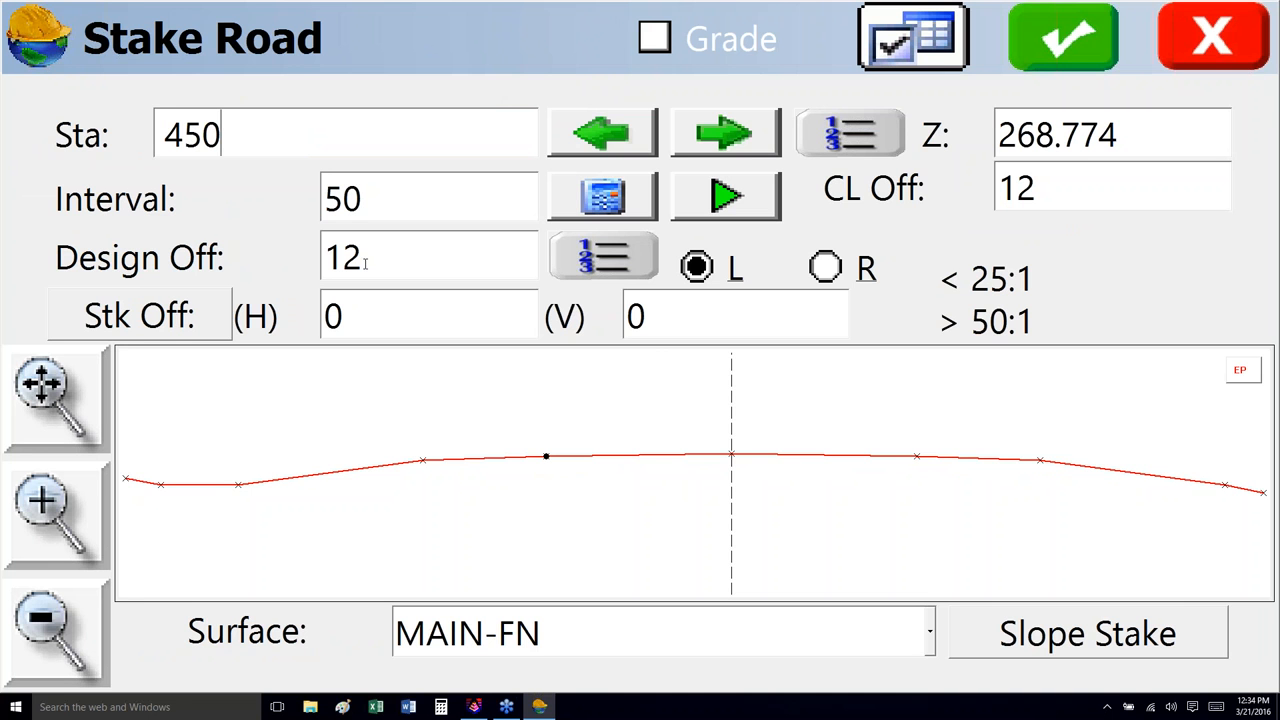
click(1063, 40)
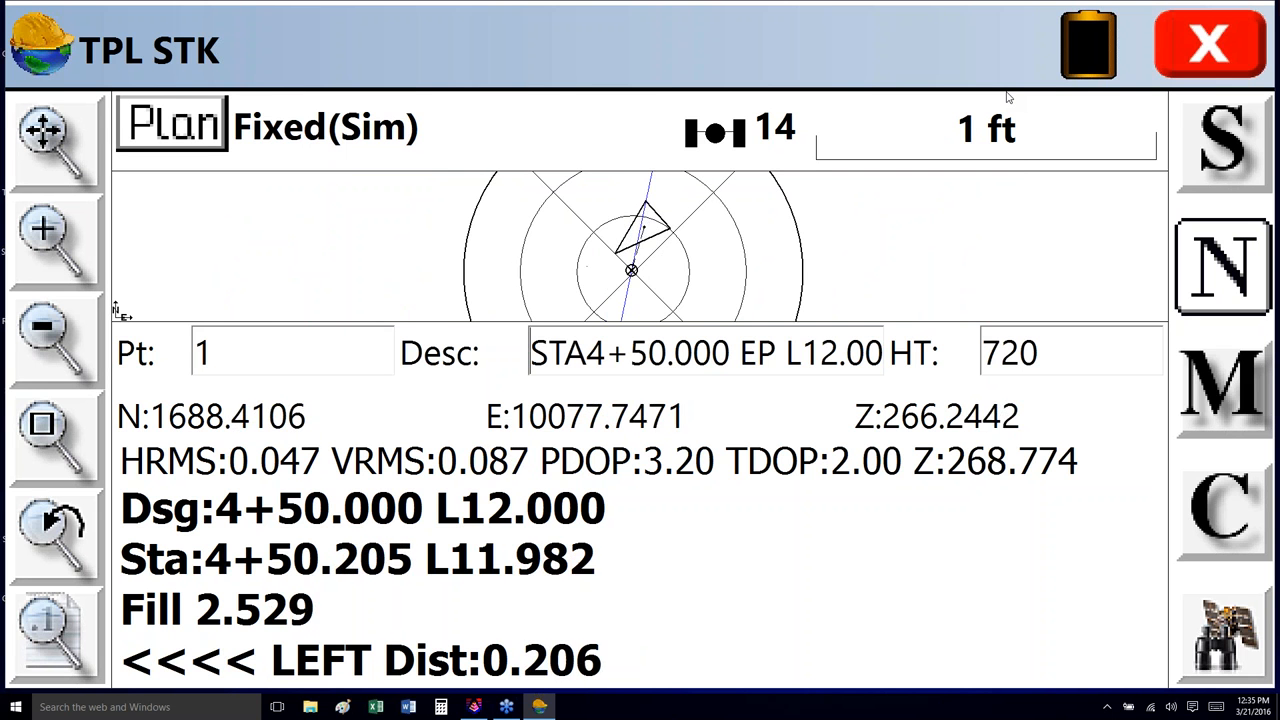
click(1215, 141)
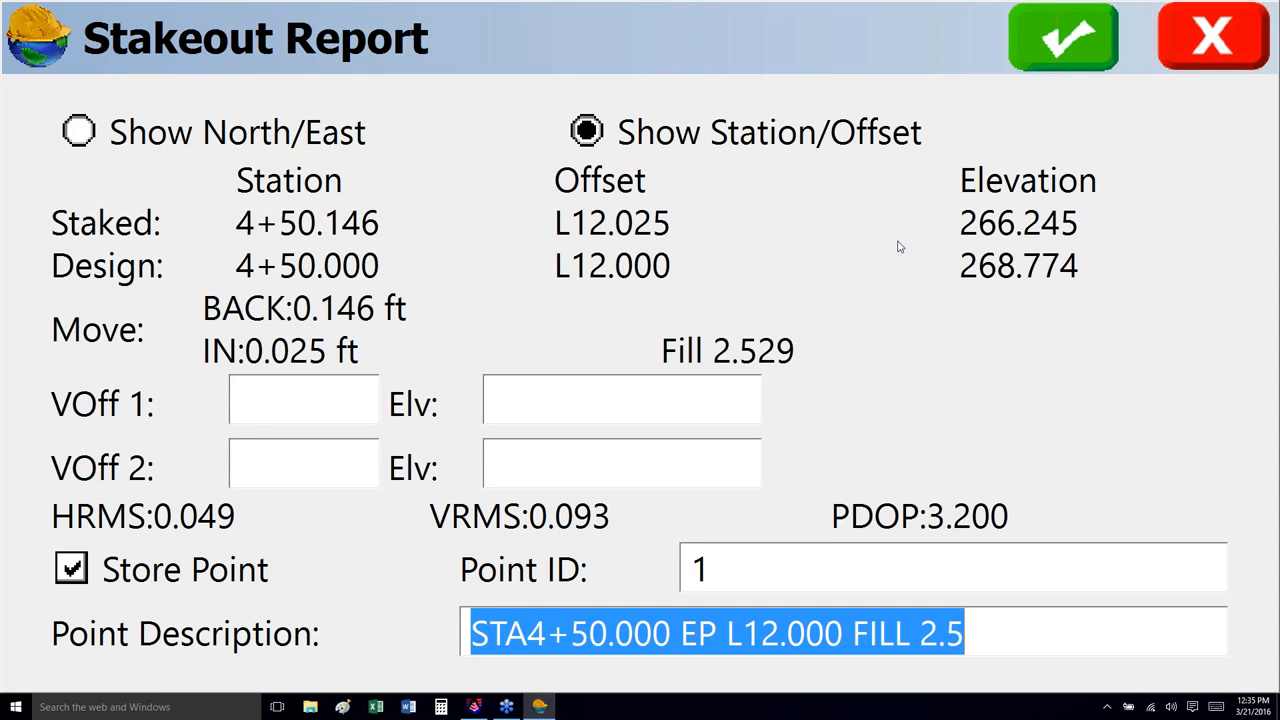
click(1085, 40)
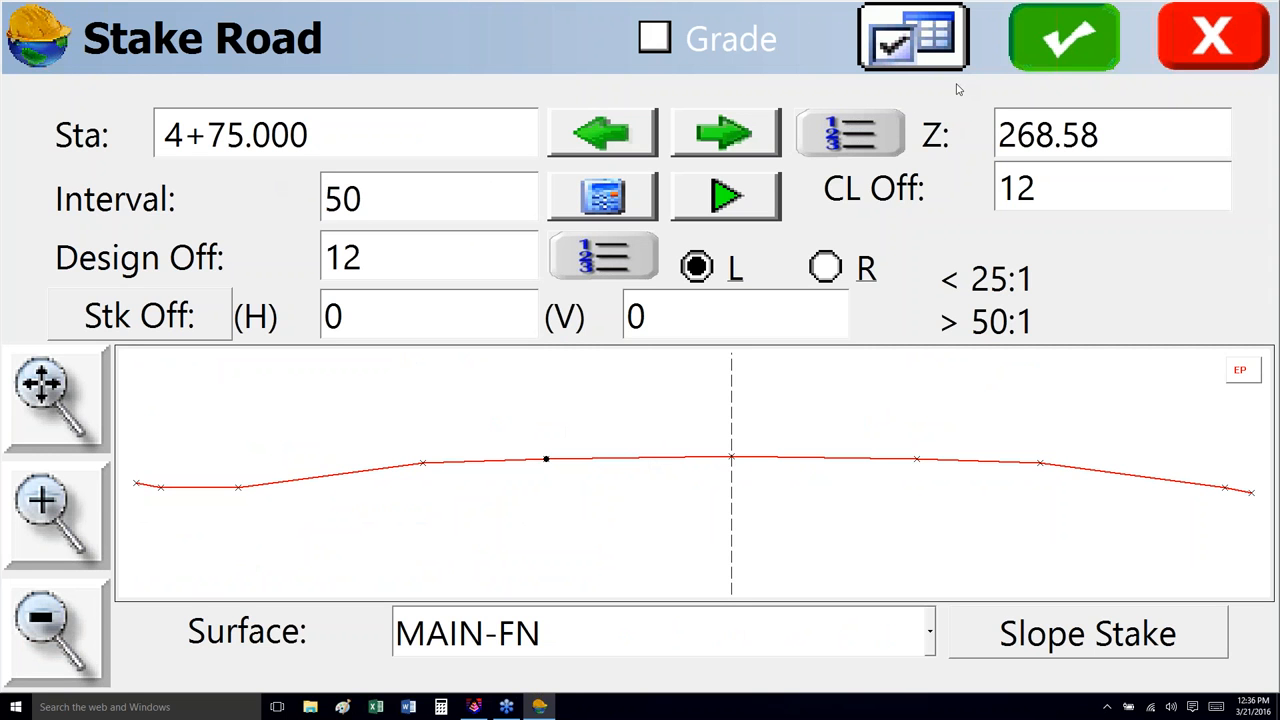
Step: Pick the right shoulder node on the station 4+75 cross-section and leave the road stakeout
click(1040, 465)
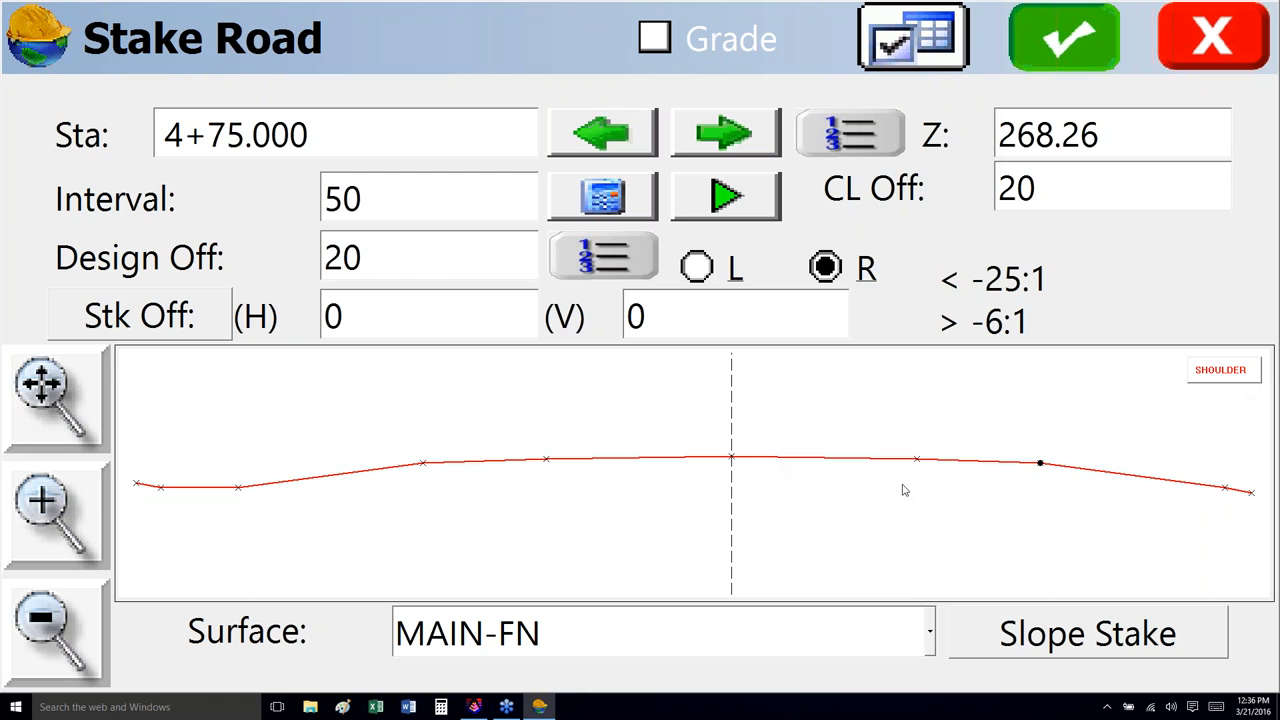
click(1226, 55)
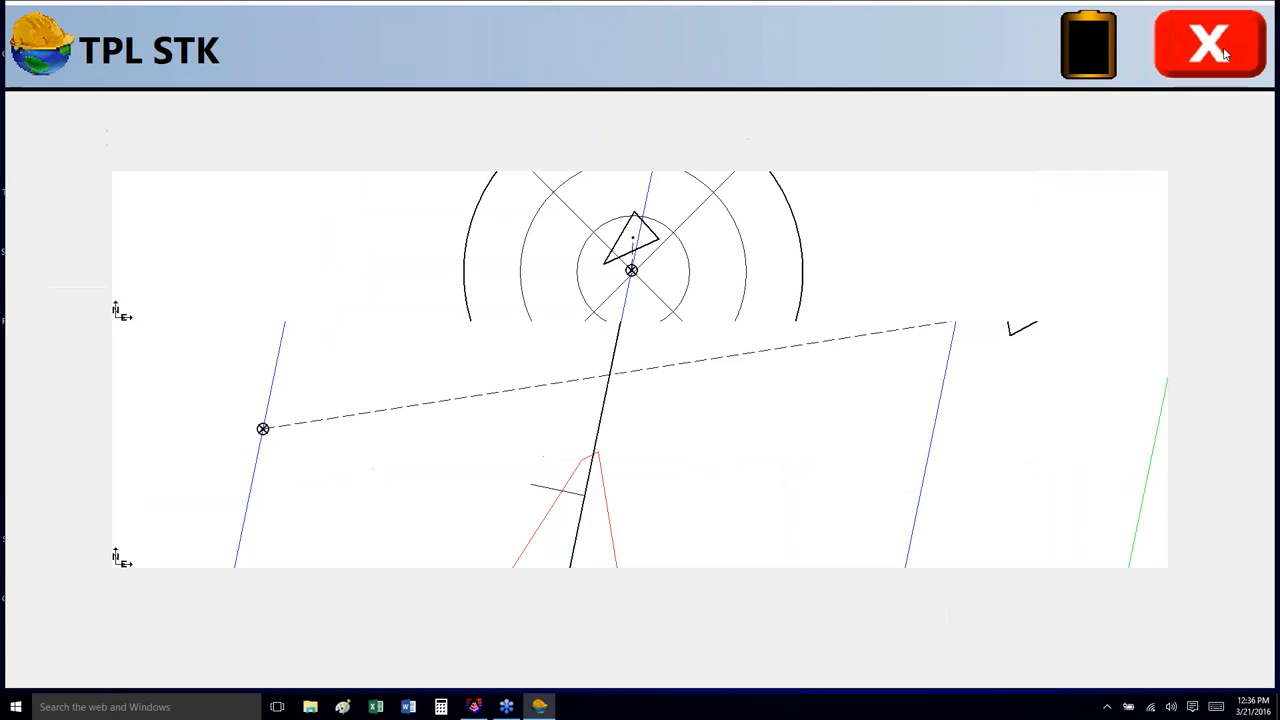
click(1226, 55)
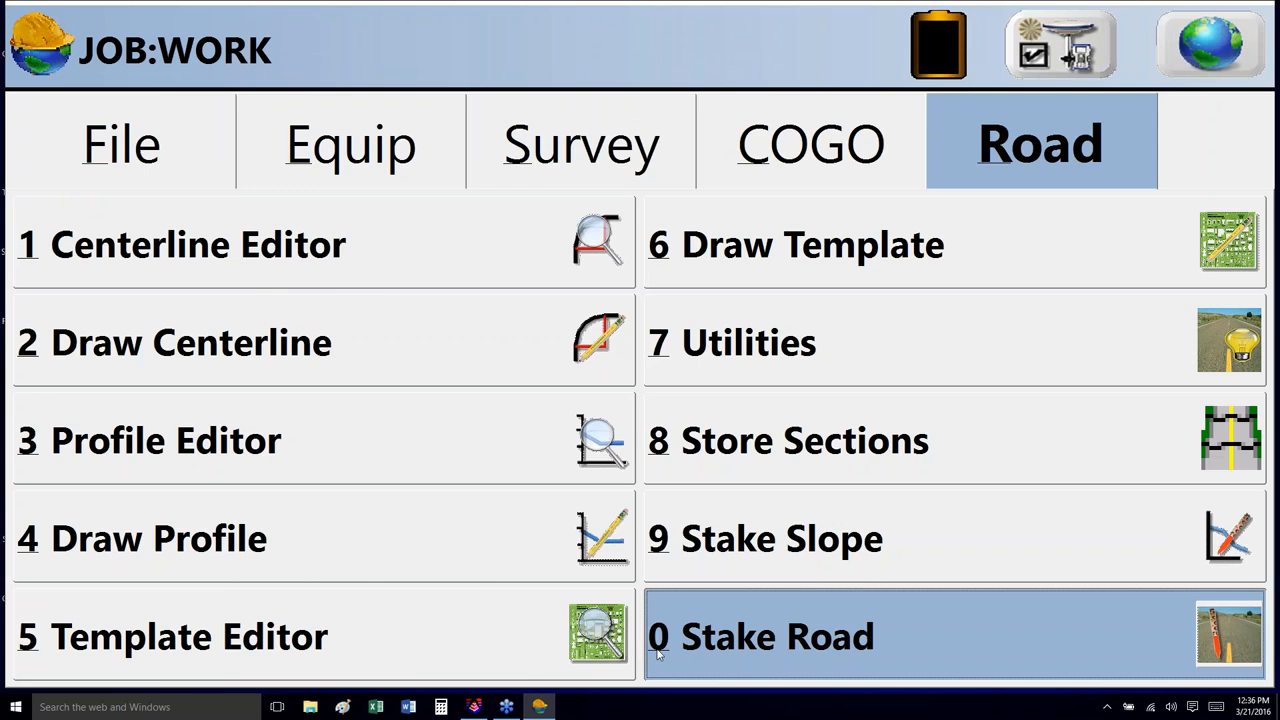
Step: Restart road stakeout from the section file with the story stake report on, and accept the loaded centerline, profile and section
click(772, 647)
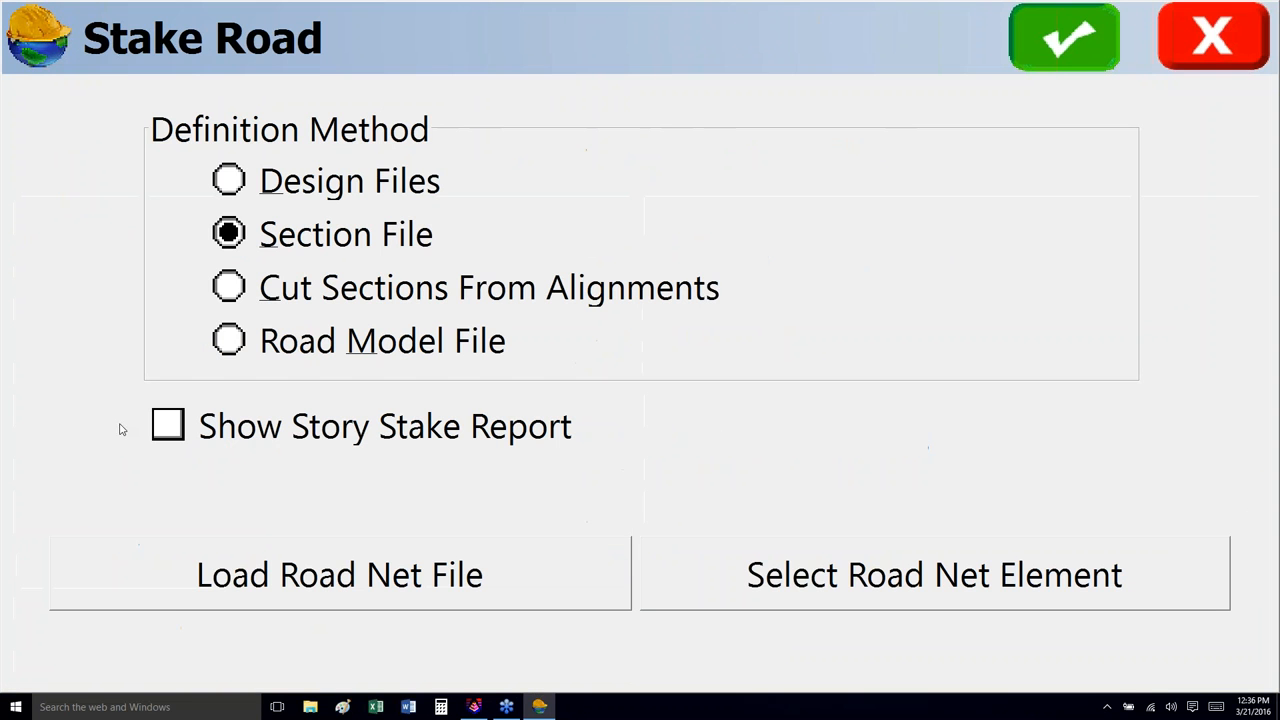
click(170, 428)
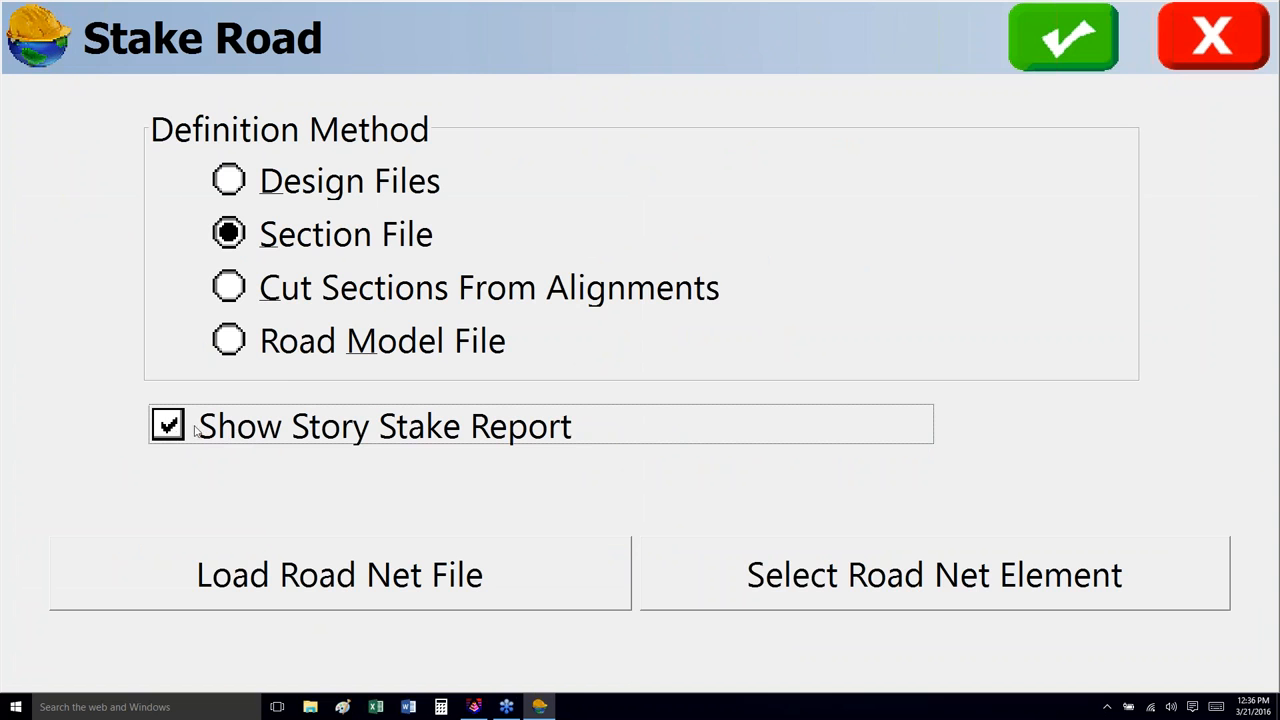
click(1058, 42)
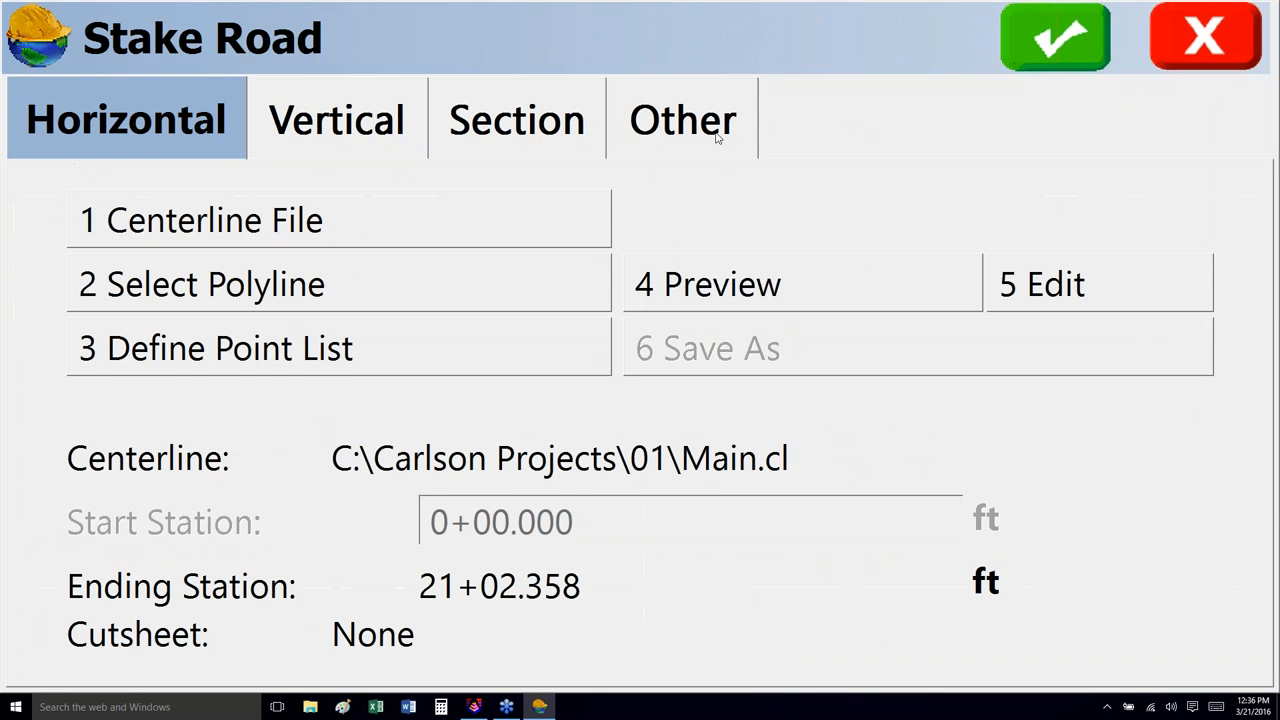
click(356, 128)
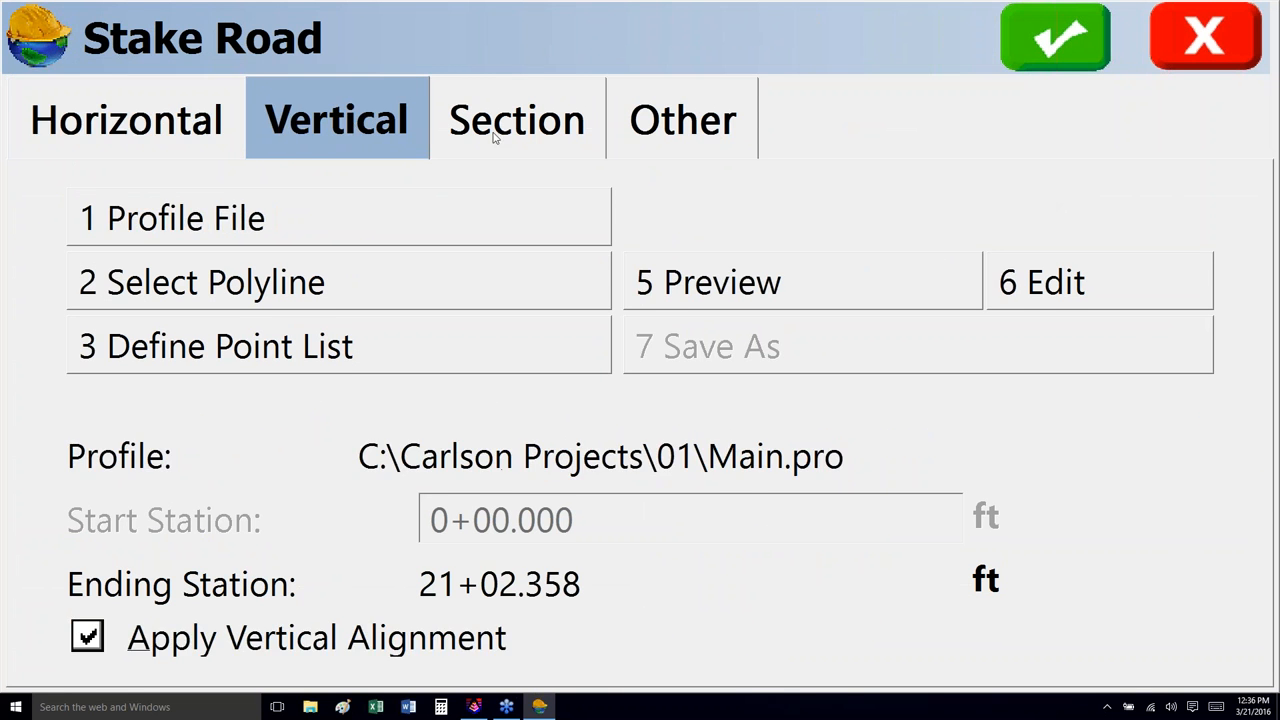
click(495, 138)
click(1003, 62)
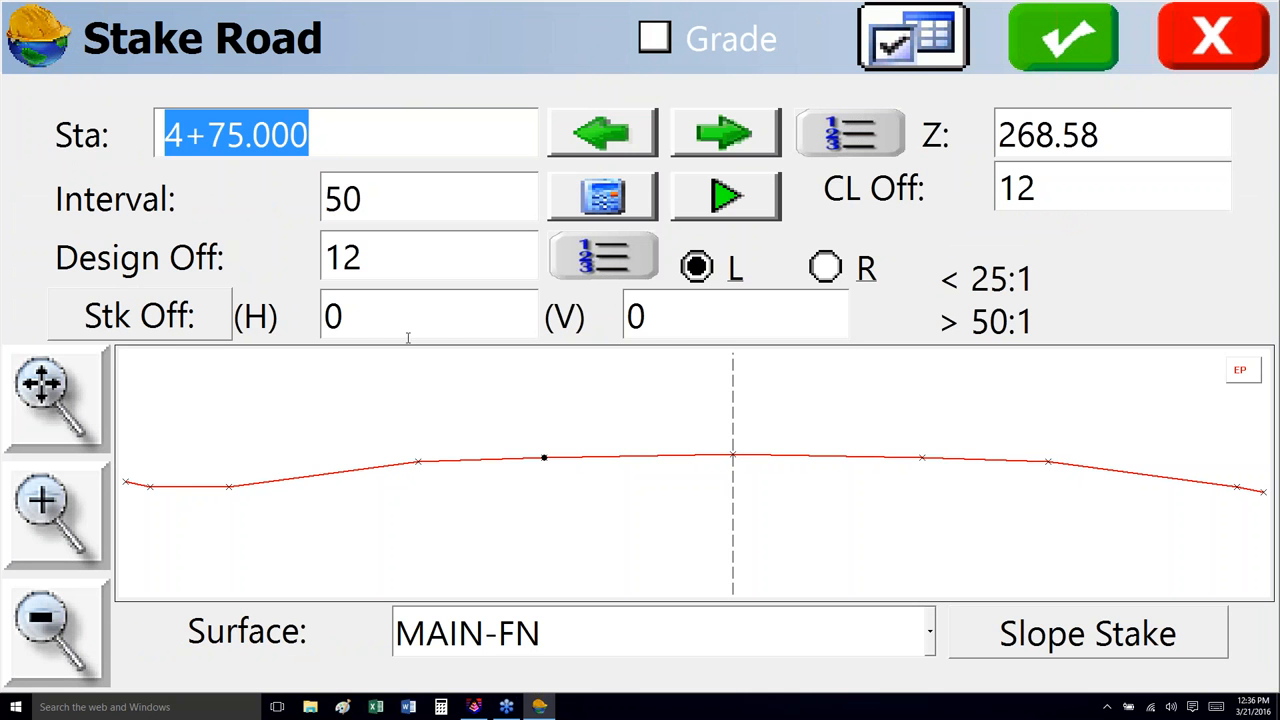
Step: Stake the left TIE point at station 4+75 and store it as point 2
click(127, 486)
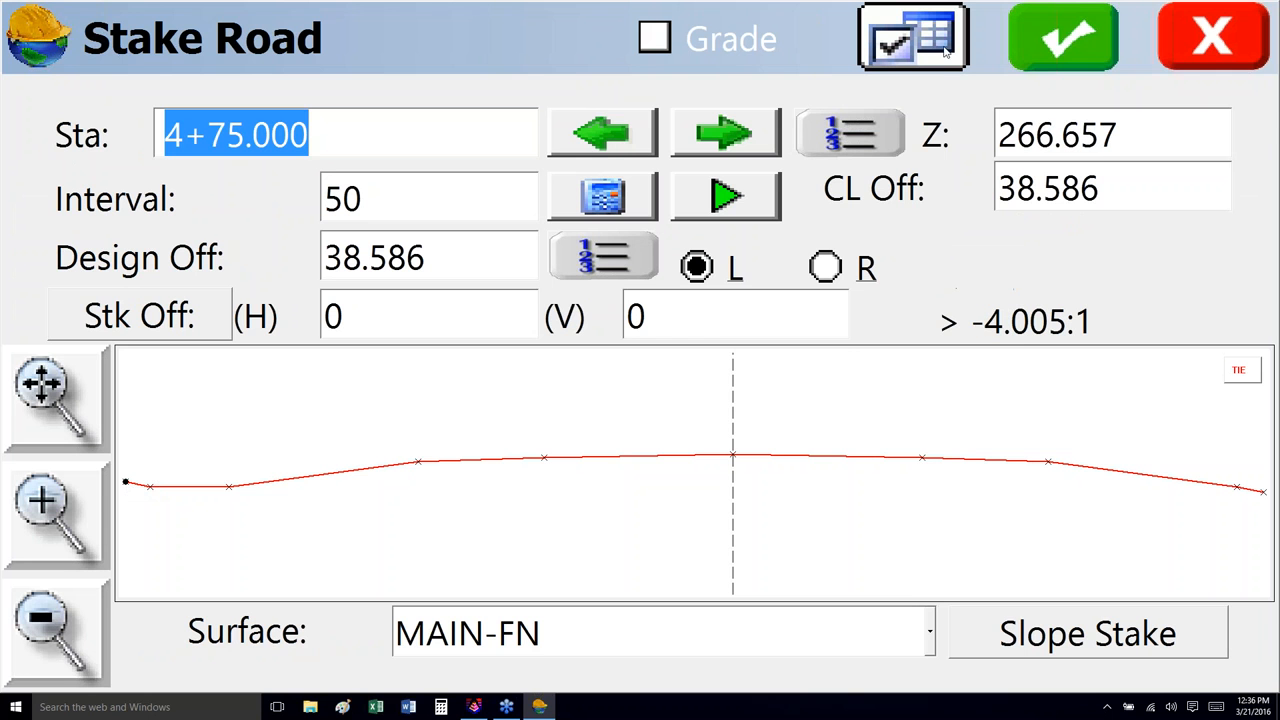
click(1062, 37)
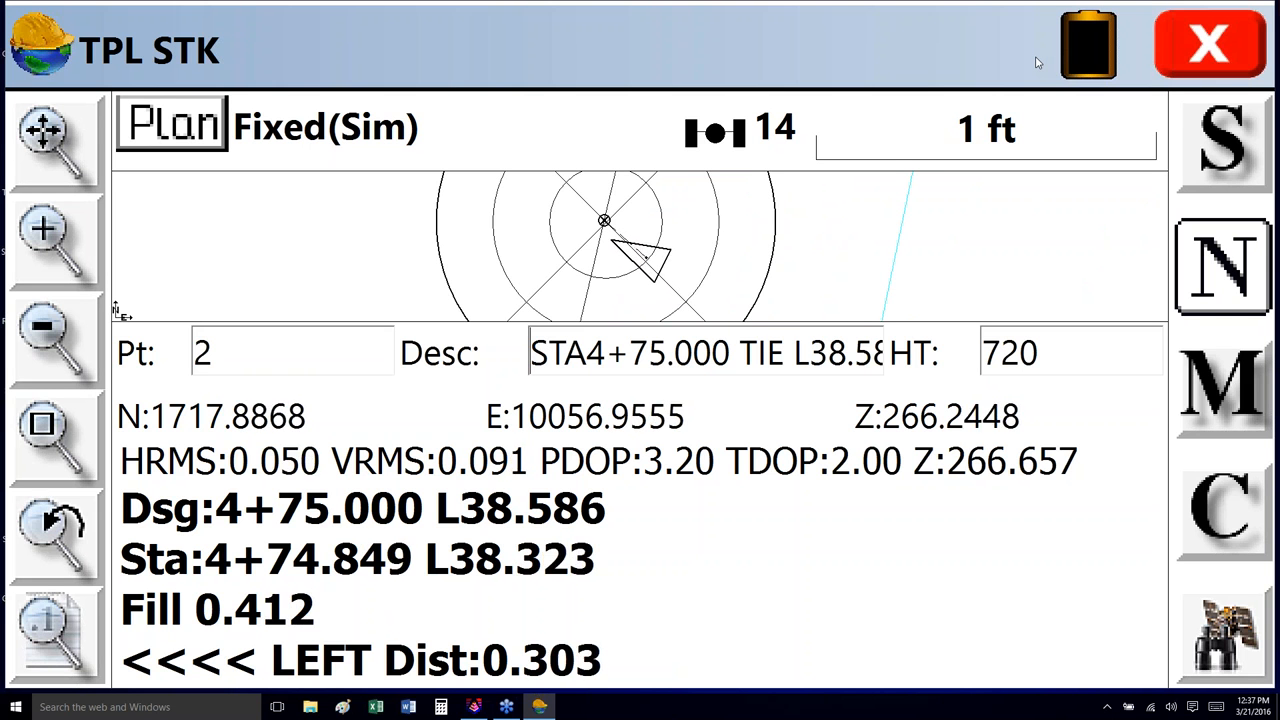
click(1222, 143)
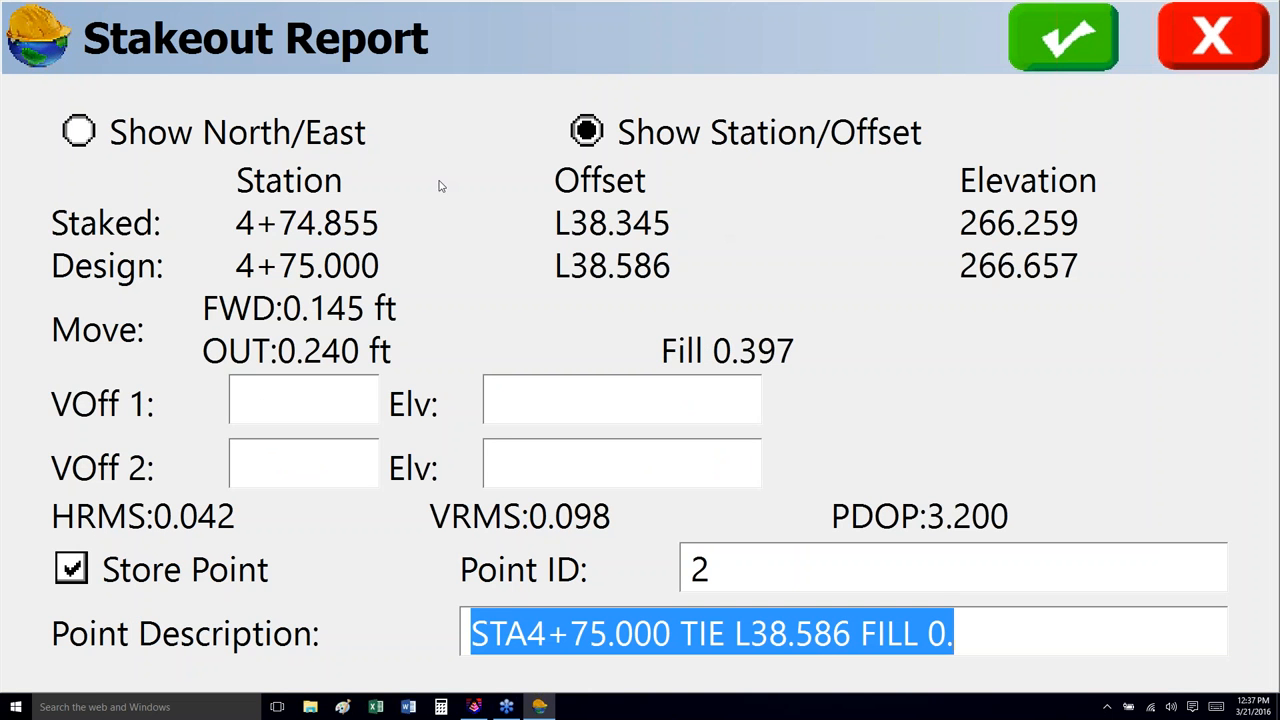
click(1068, 42)
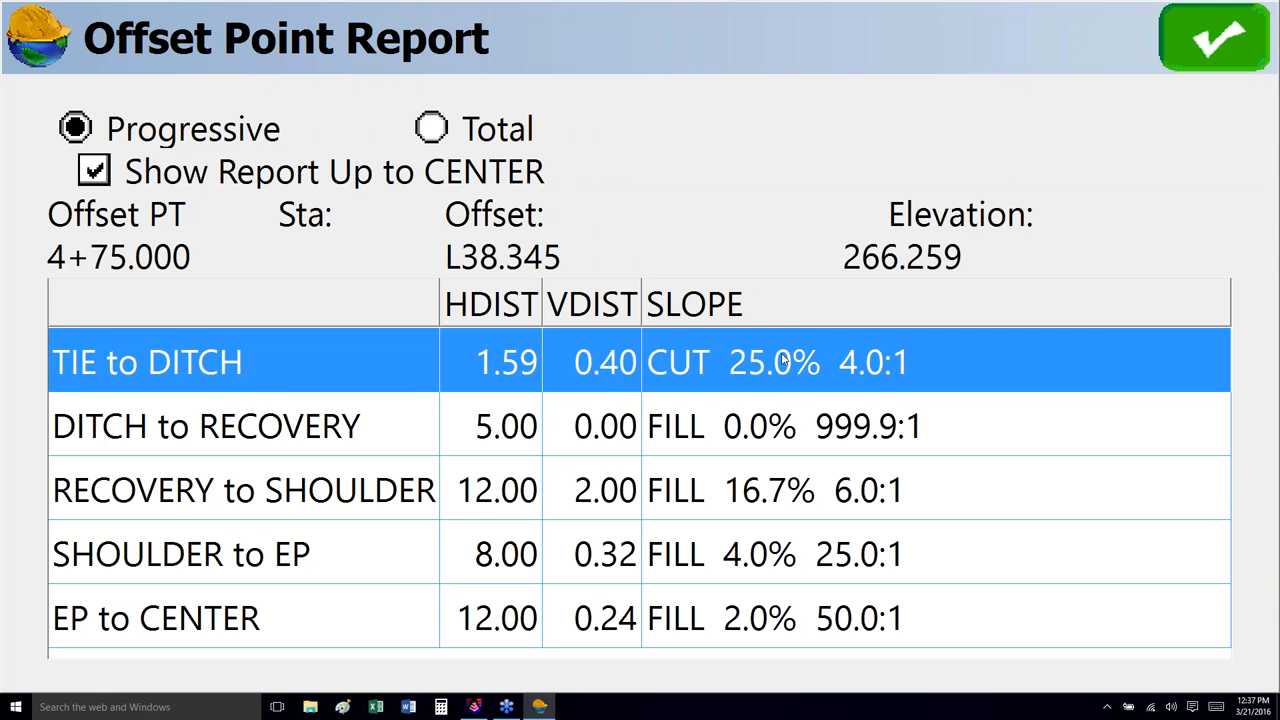
Step: Examine the distances and slopes of each segment from TIE to CENTER in the offset point report, and close the report
click(362, 432)
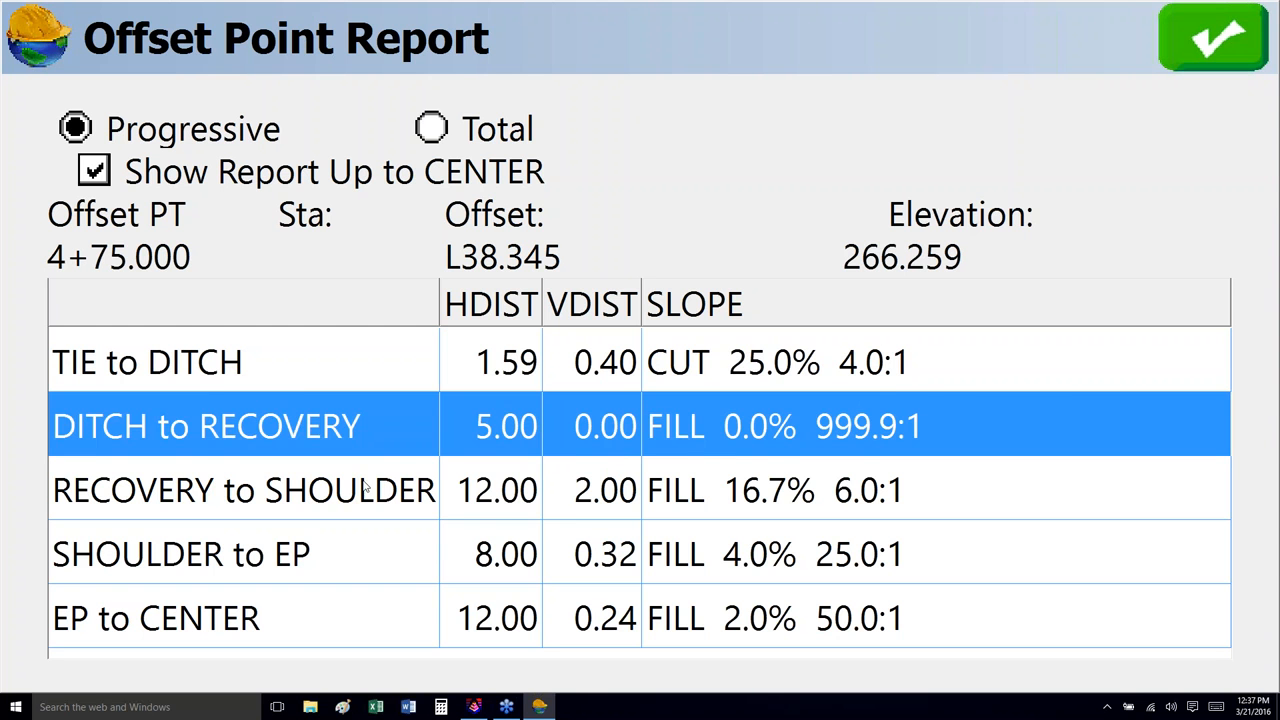
click(366, 490)
click(387, 563)
click(385, 610)
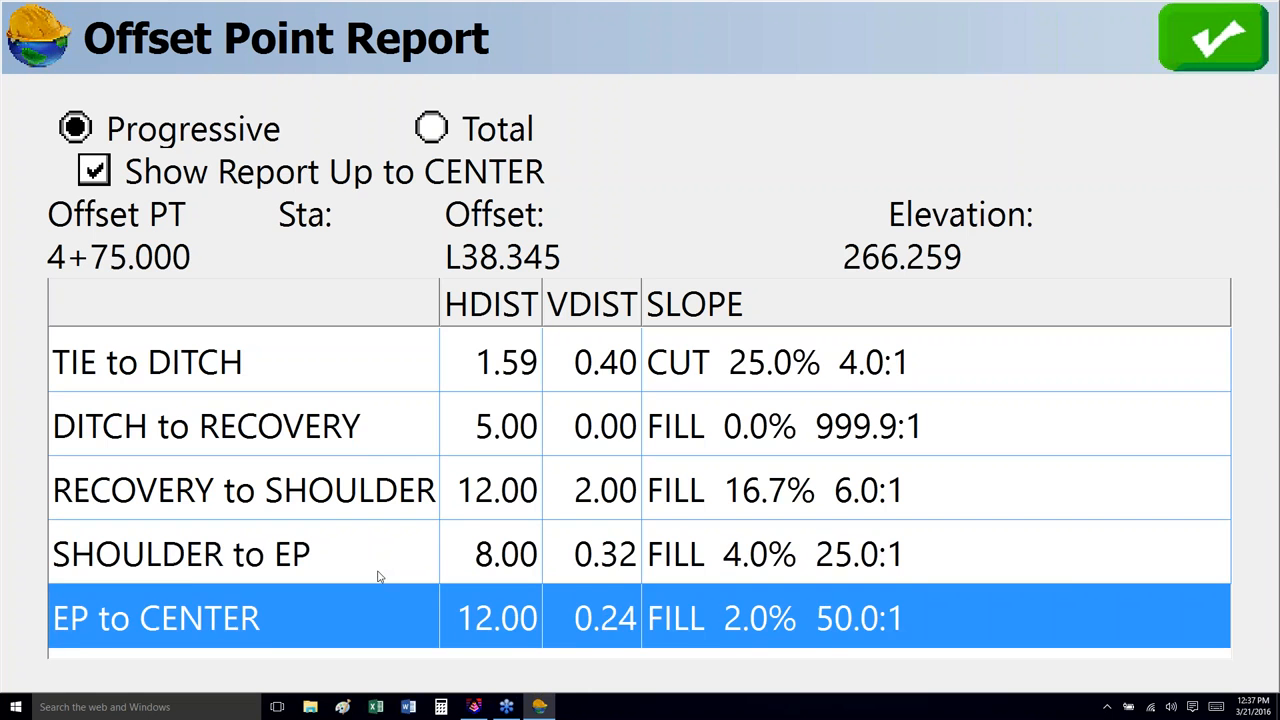
click(364, 370)
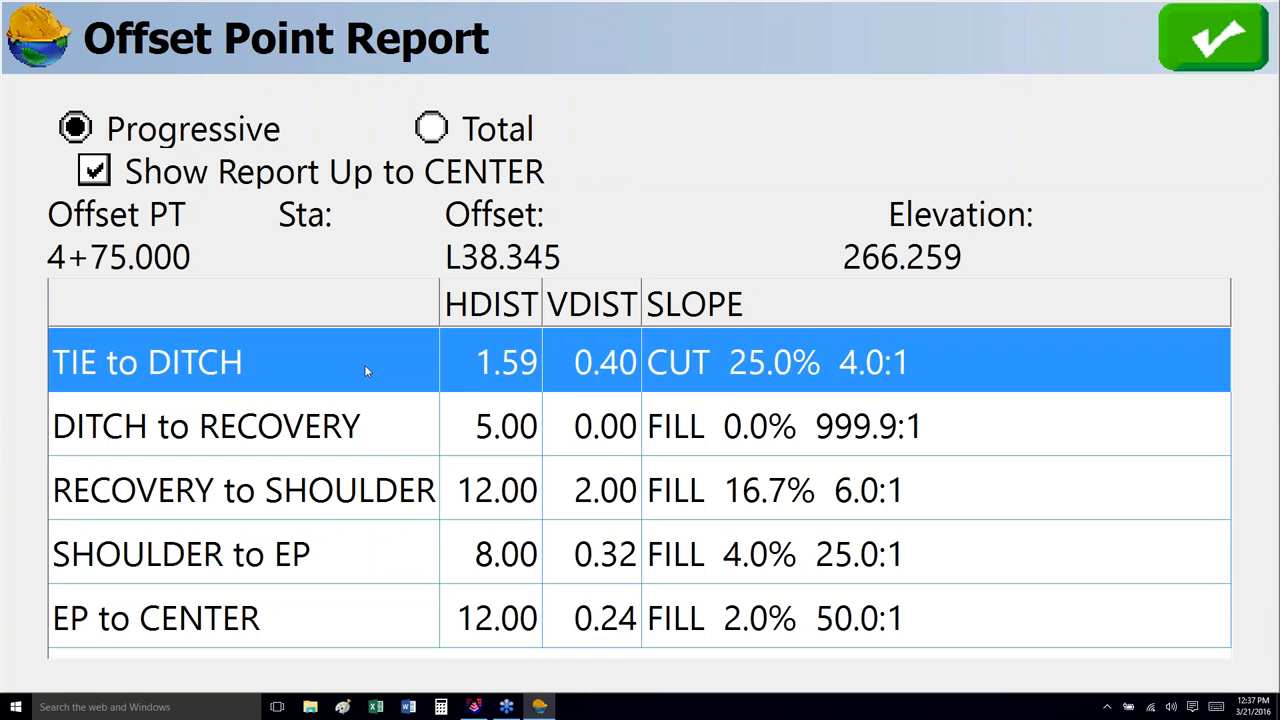
click(374, 426)
click(390, 490)
click(375, 555)
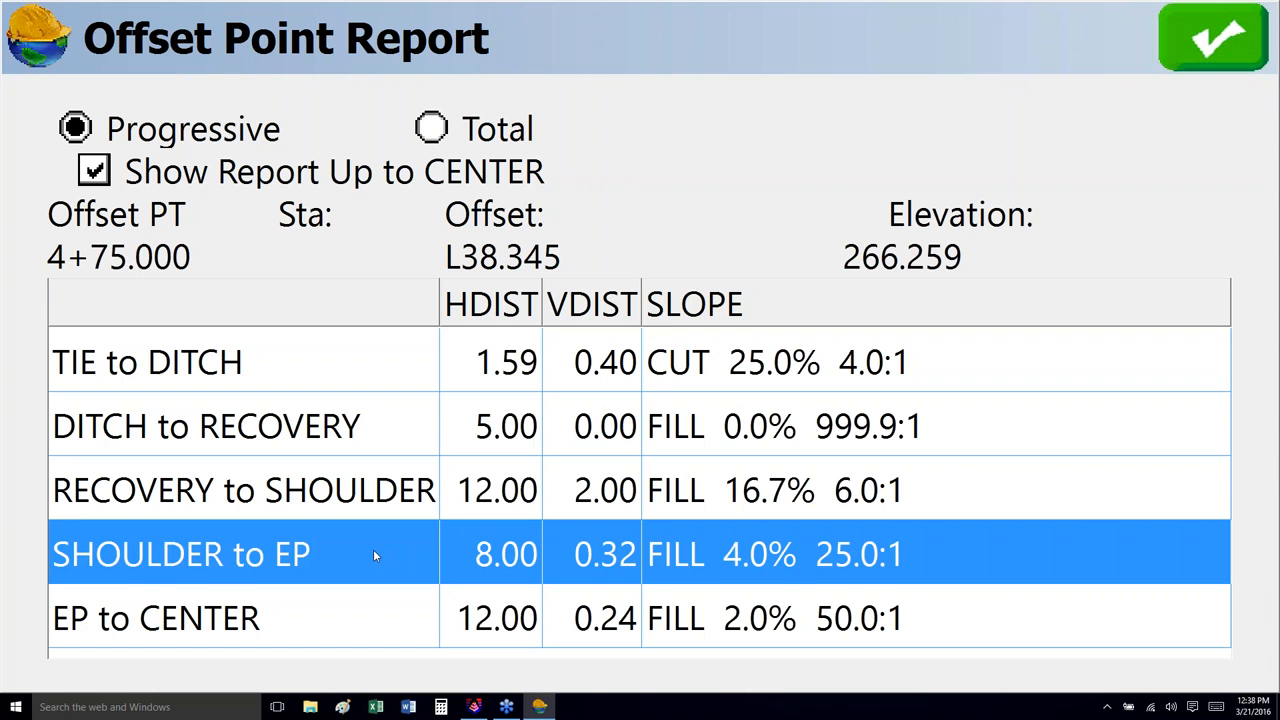
click(361, 624)
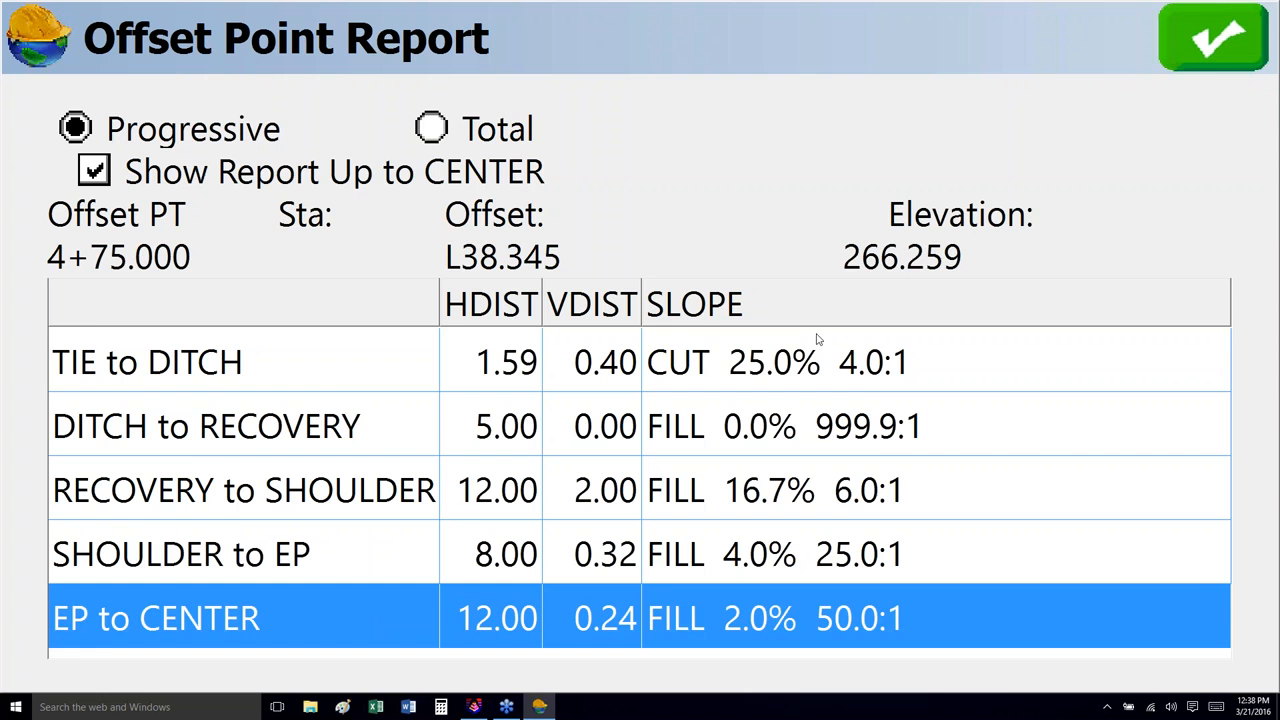
click(1218, 50)
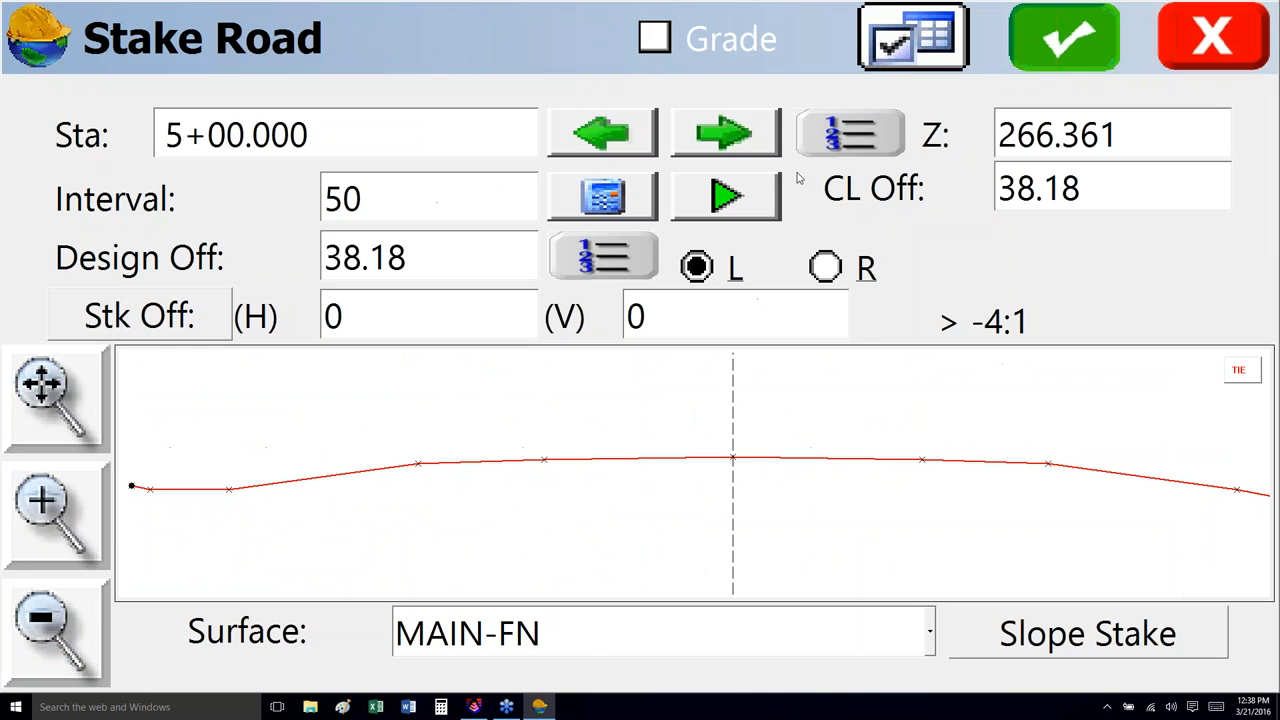
Step: Leave the road stakeout and exit SurvPC, confirming the exit
click(1230, 40)
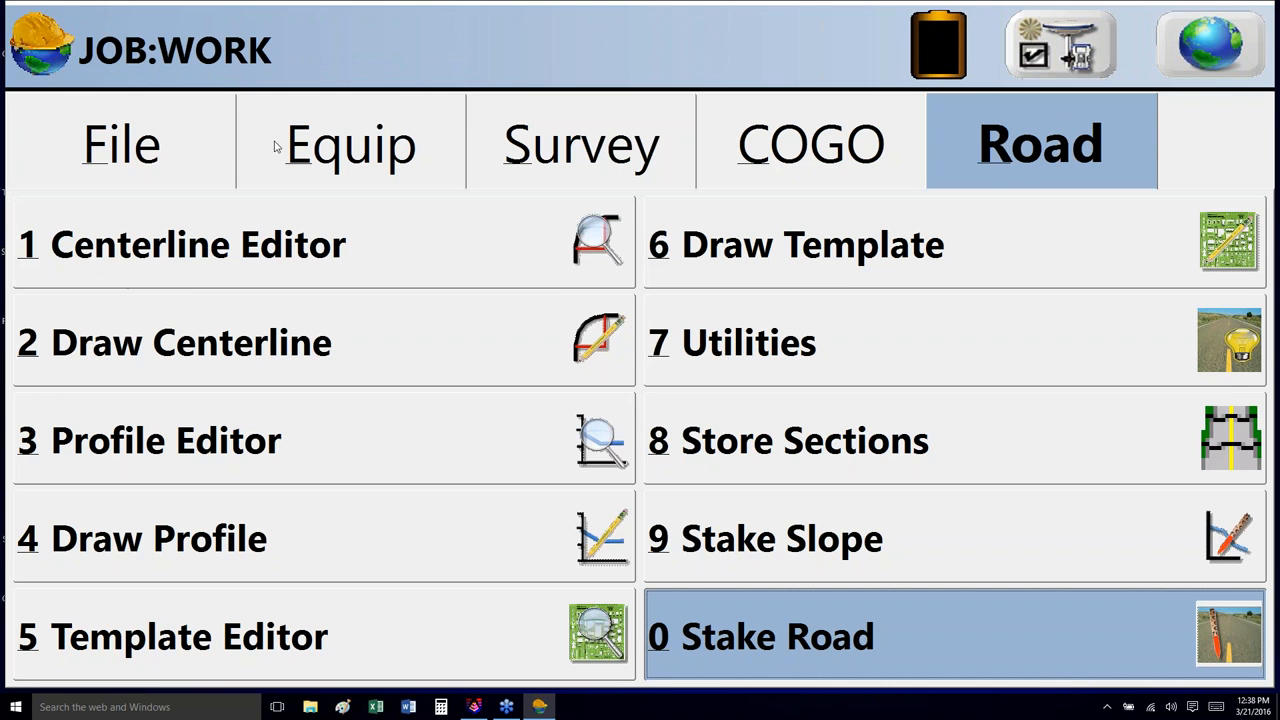
click(189, 148)
click(778, 654)
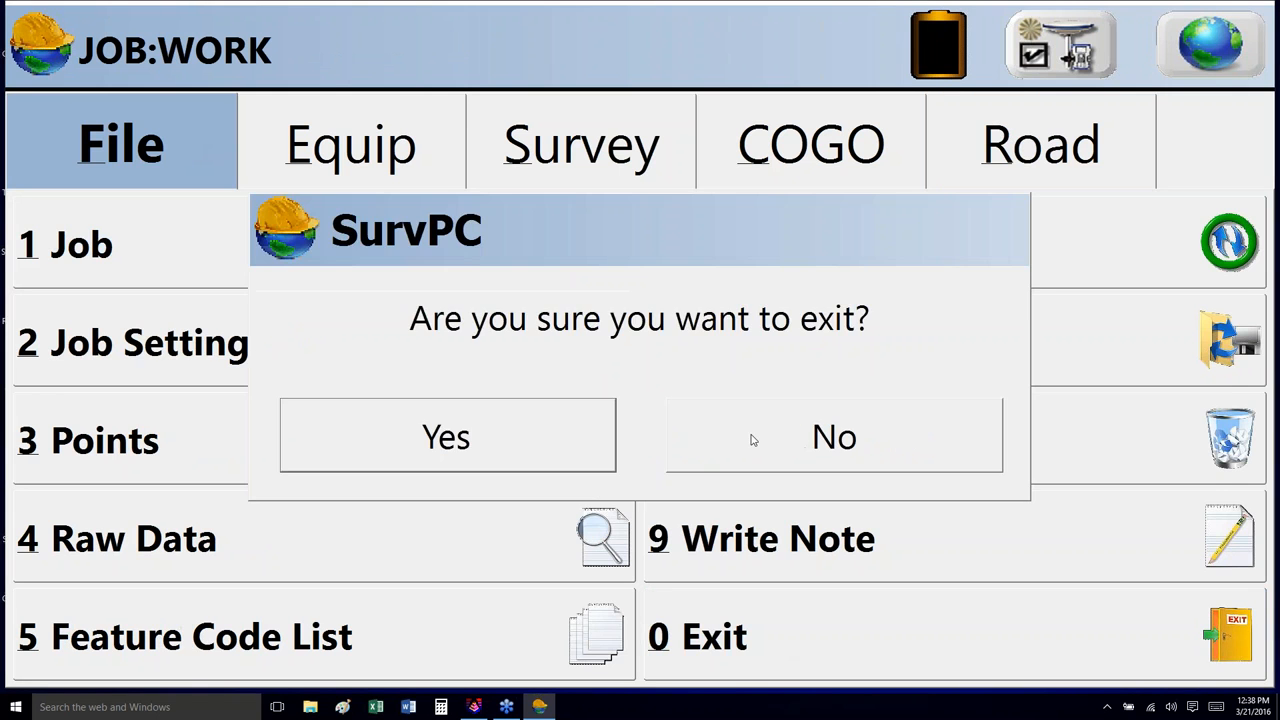
click(490, 445)
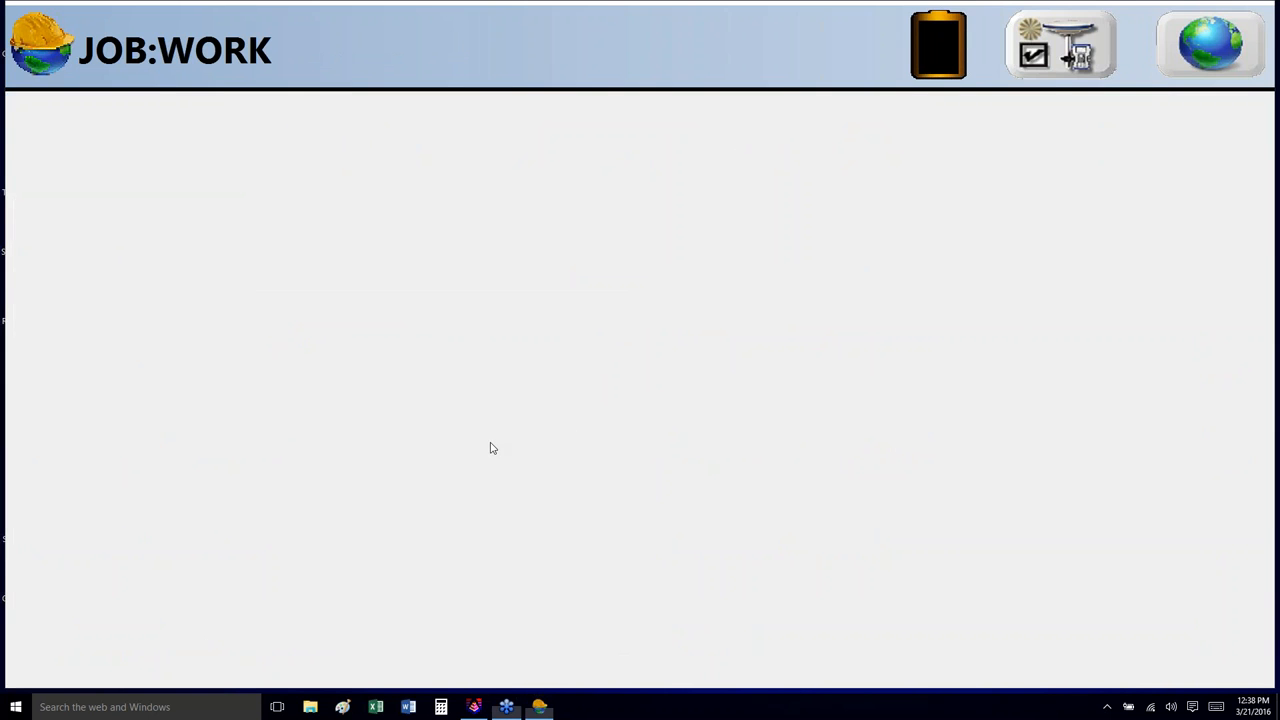